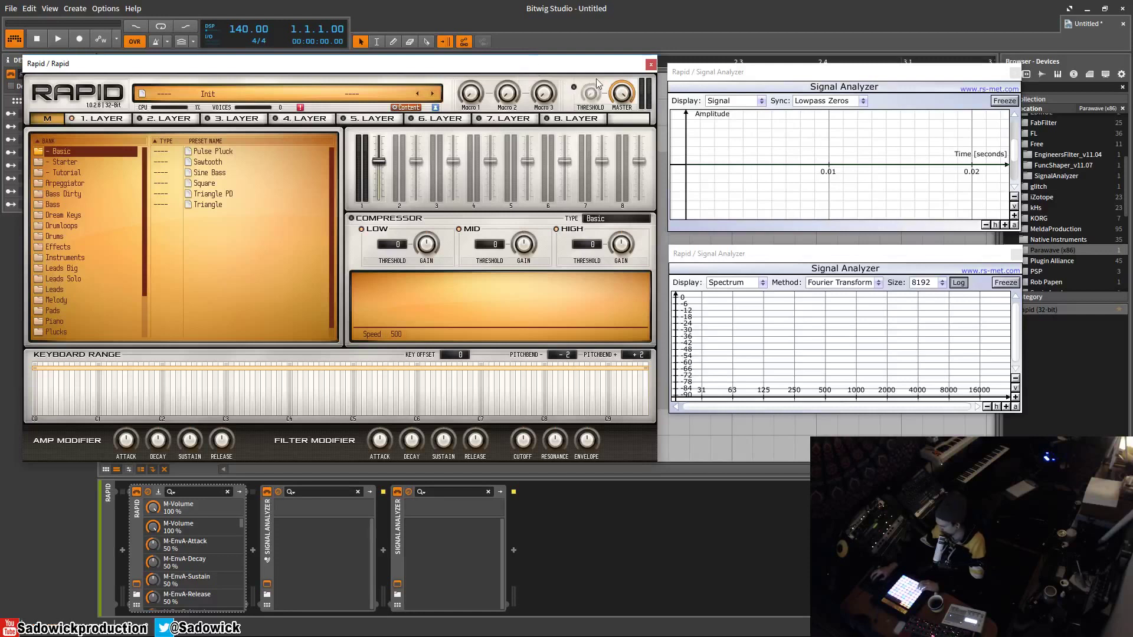
- Arrange the Rapid window beside the two stacked Signal Analyzer windows, and glance through Rapid's preset bank list
drag(588, 70, 593, 71)
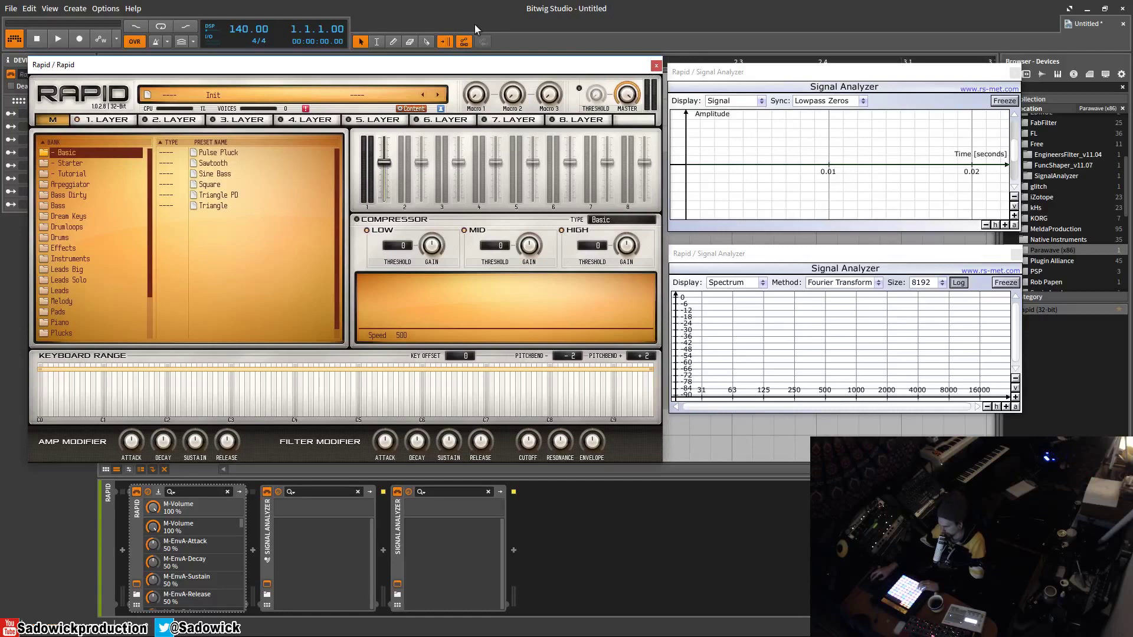
drag(500, 66, 500, 61)
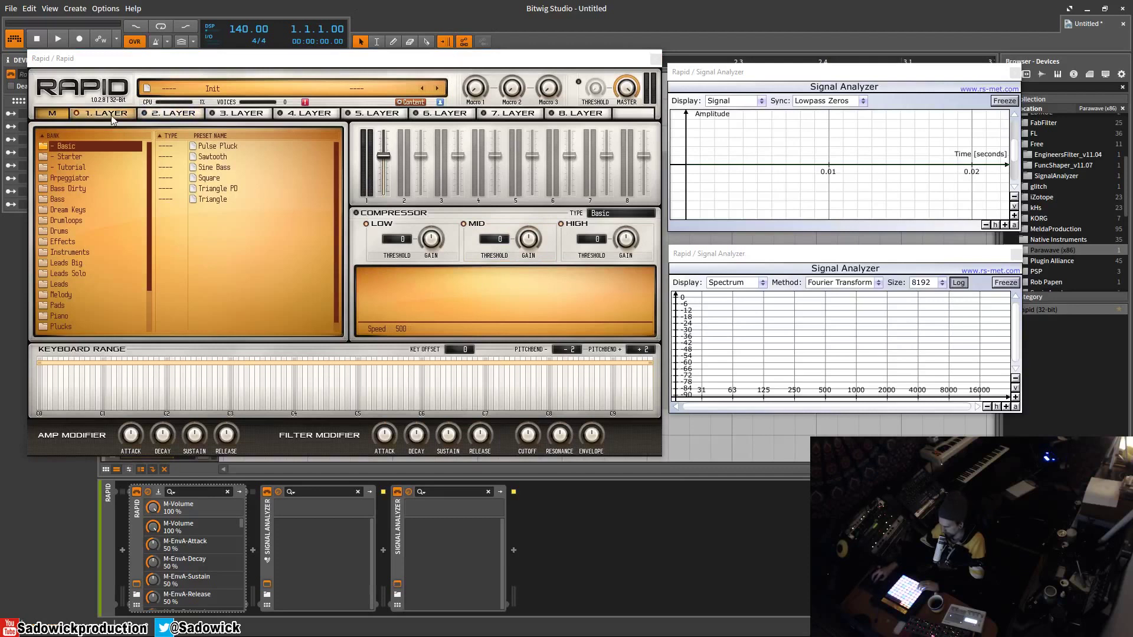
drag(149, 182, 147, 197)
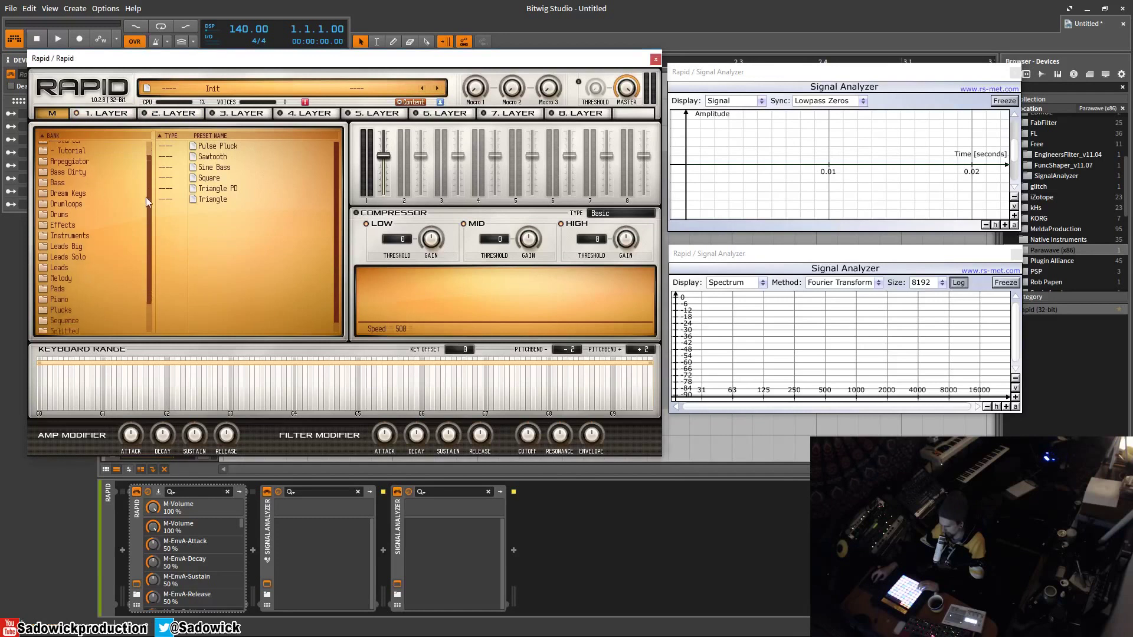
scroll(146, 197, up, 2)
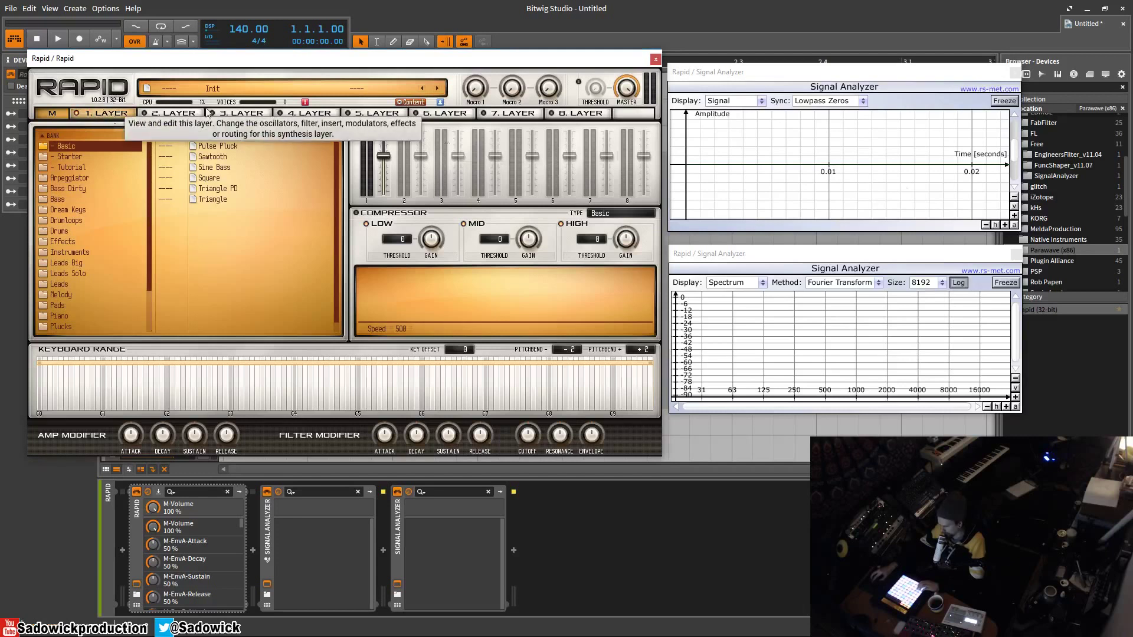
drag(846, 71, 849, 69)
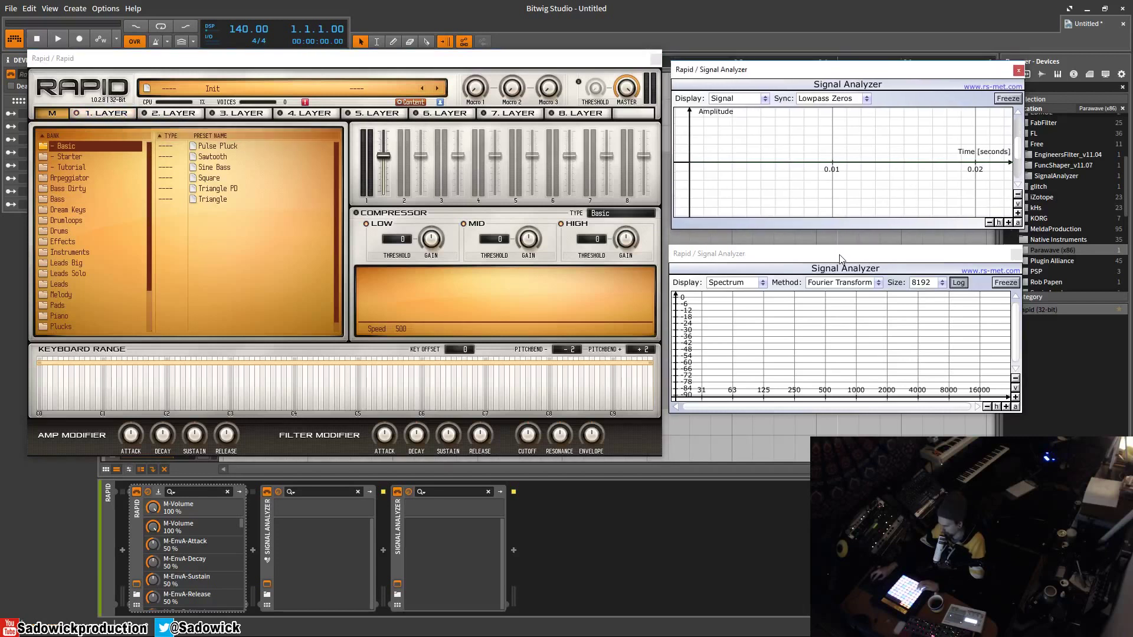
drag(840, 259, 842, 249)
drag(493, 60, 491, 61)
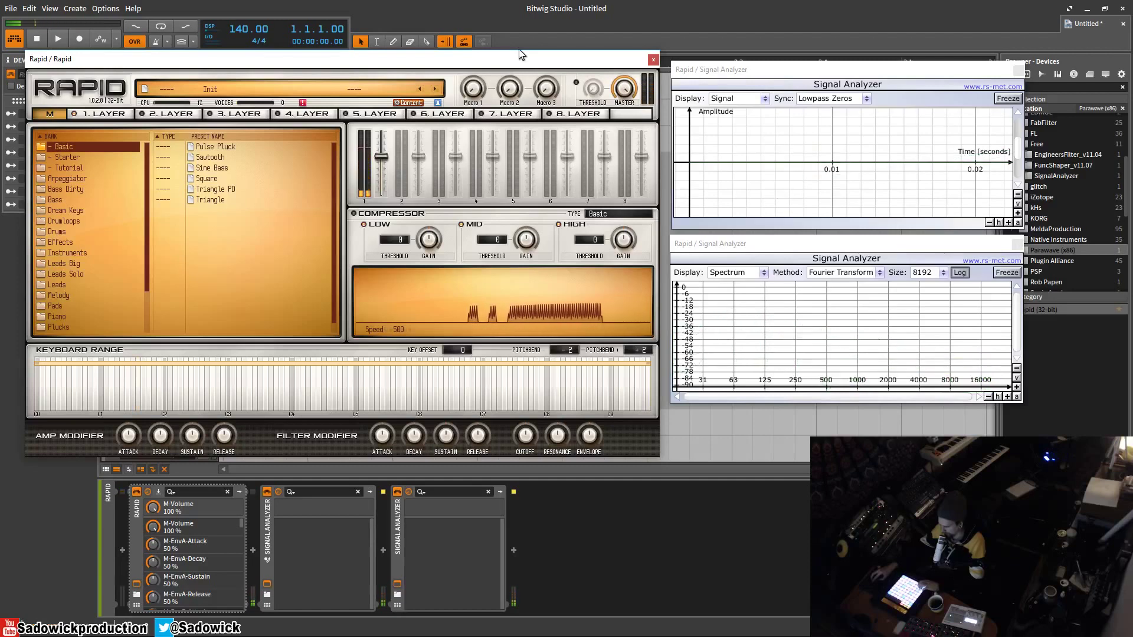
- Open layer 1 and look through oscillator A's Factory Sounds wavetable list without choosing a sound
click(97, 114)
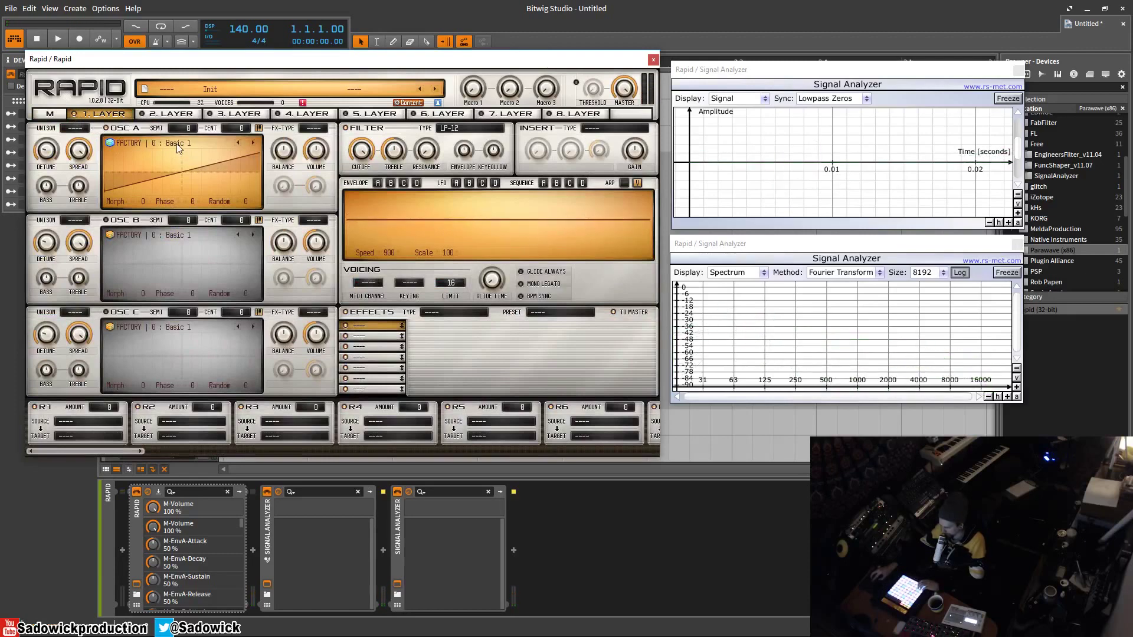
click(110, 145)
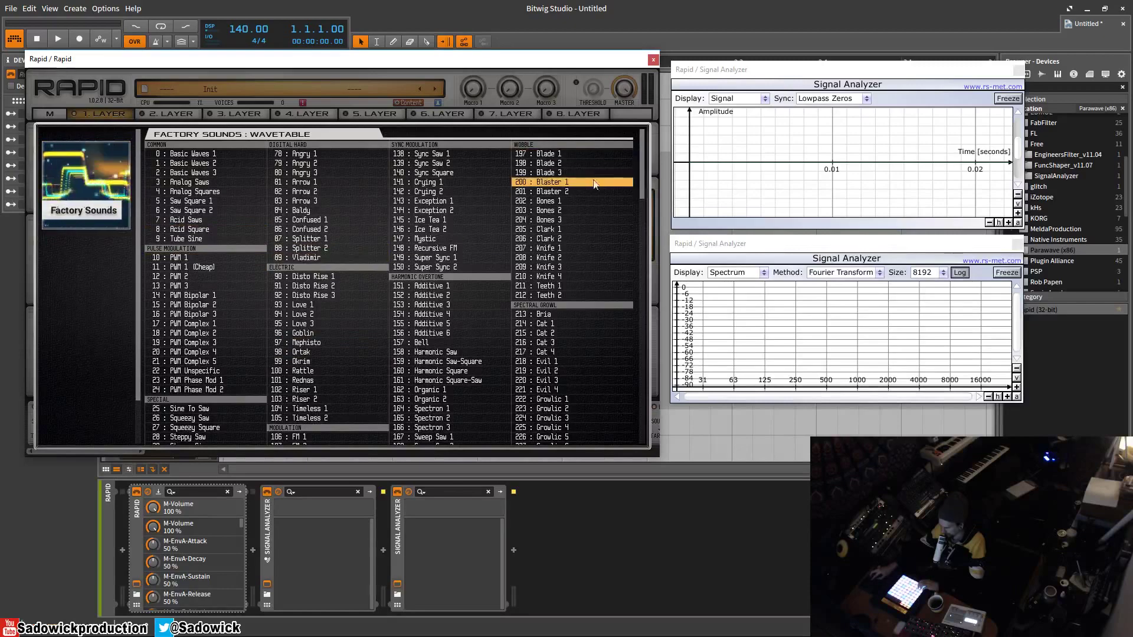
drag(642, 147, 607, 91)
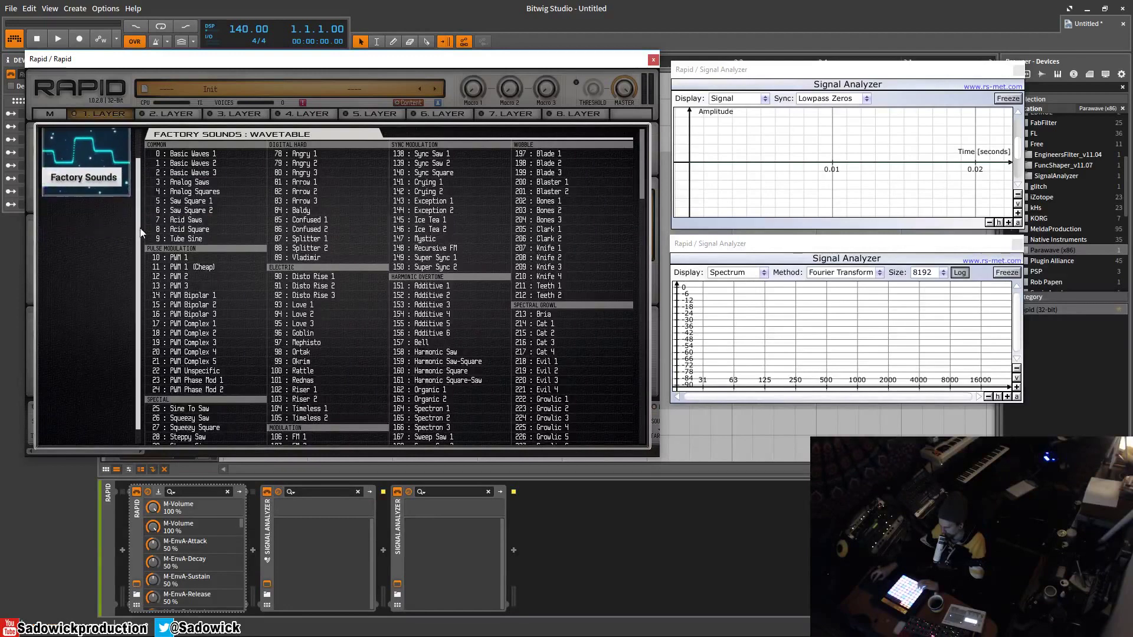
scroll(142, 250, down, 2)
scroll(108, 237, up, 2)
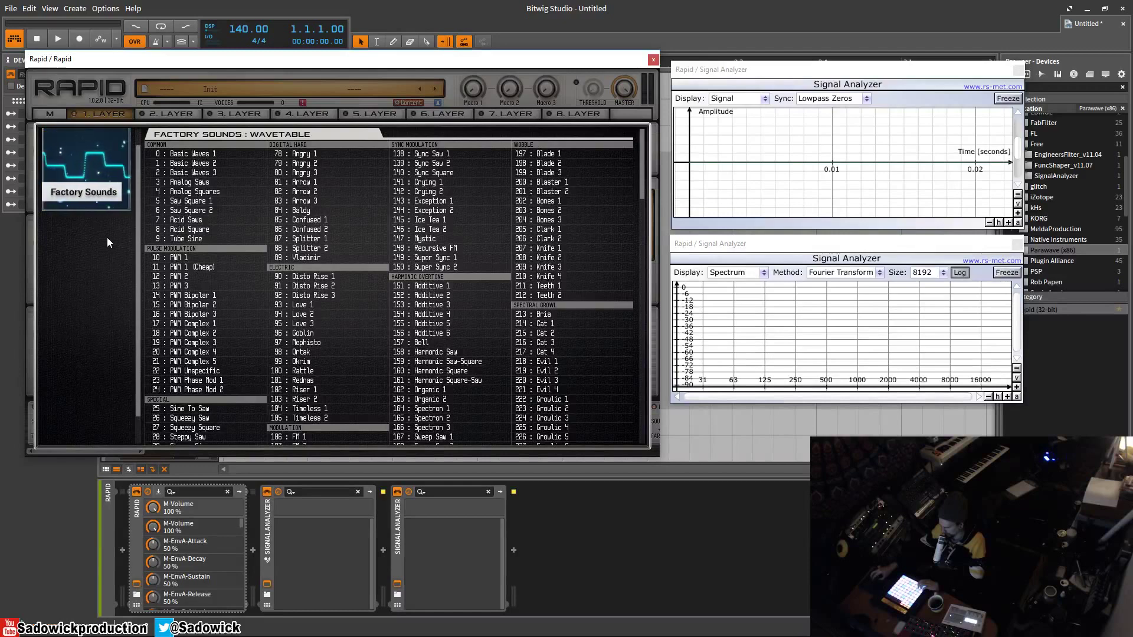
scroll(109, 236, down, 2)
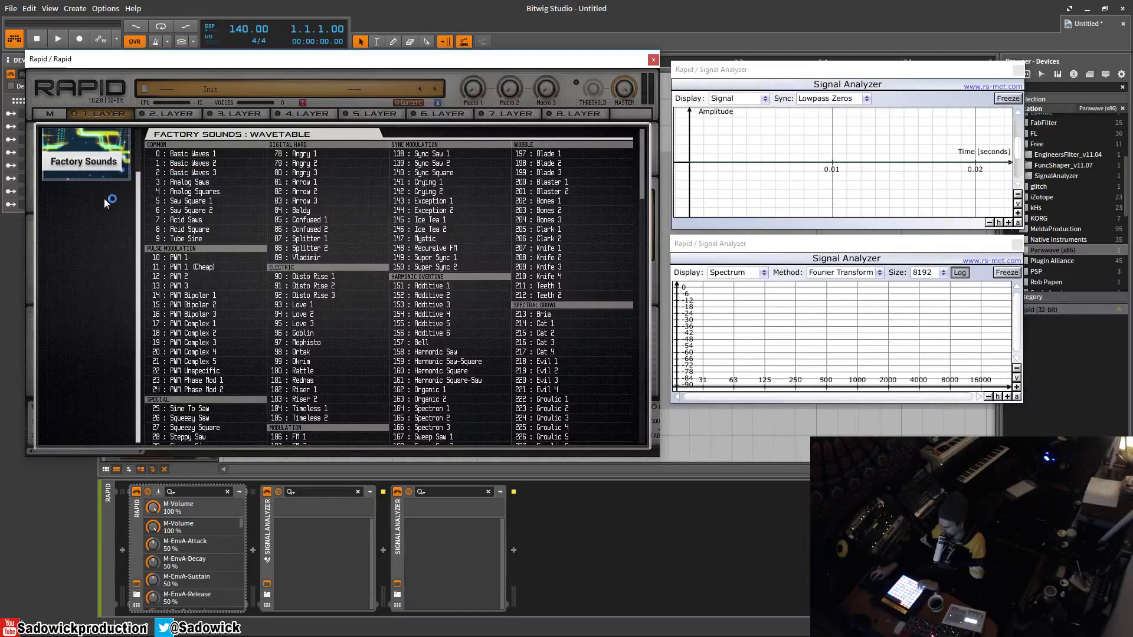
click(369, 102)
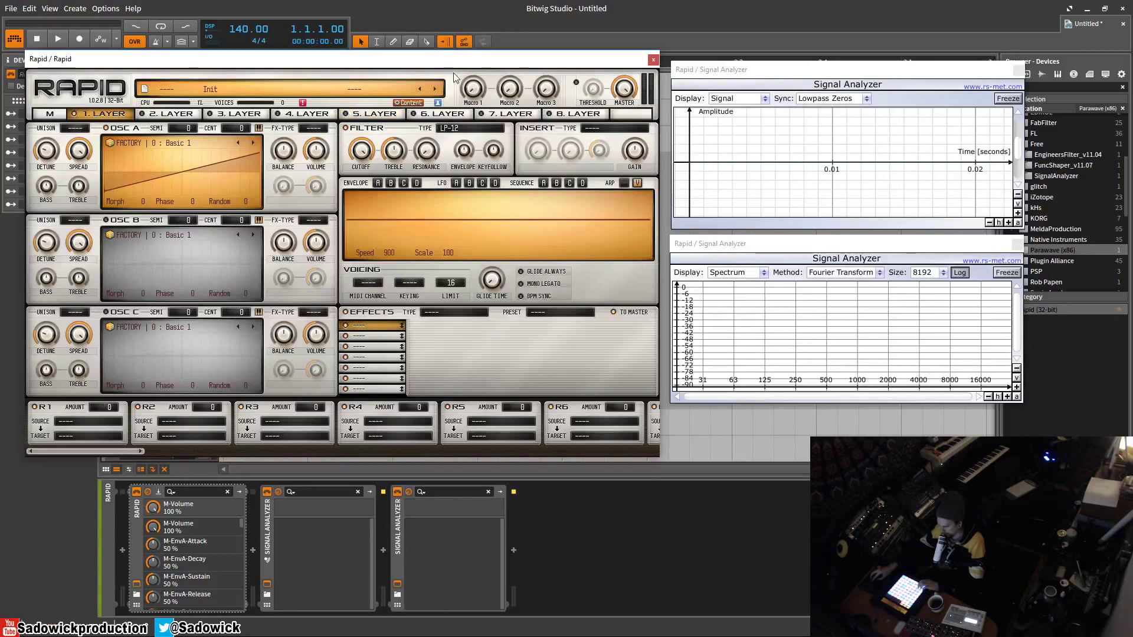
- Look at oscillator A's unison voice options, and check the installed sound extensions in the Extension Manager
drag(519, 64, 517, 64)
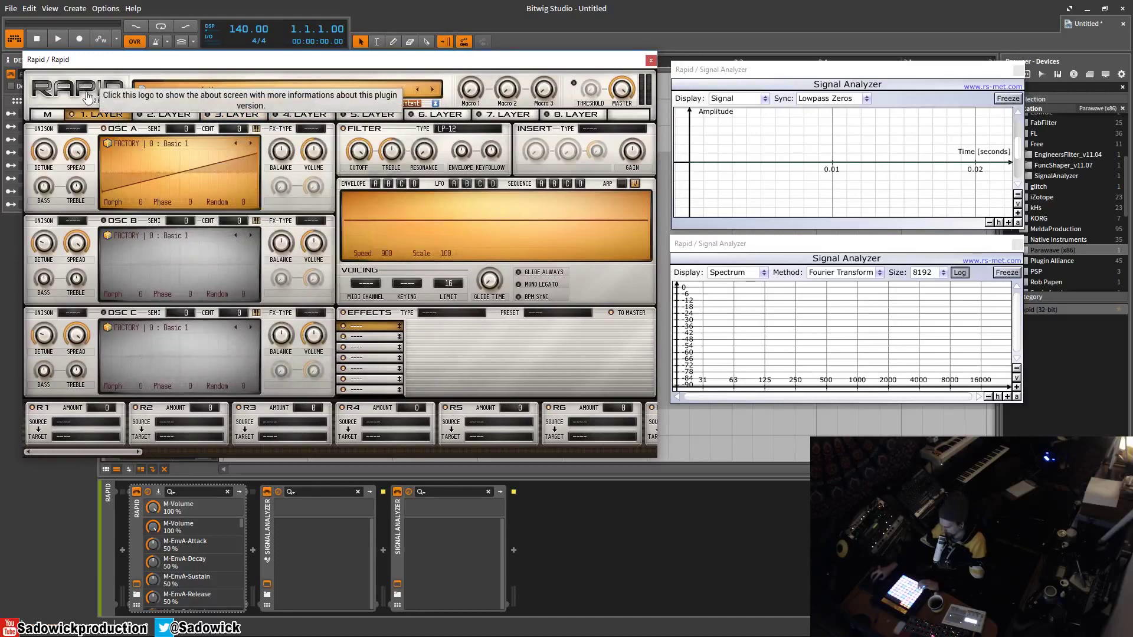
click(82, 129)
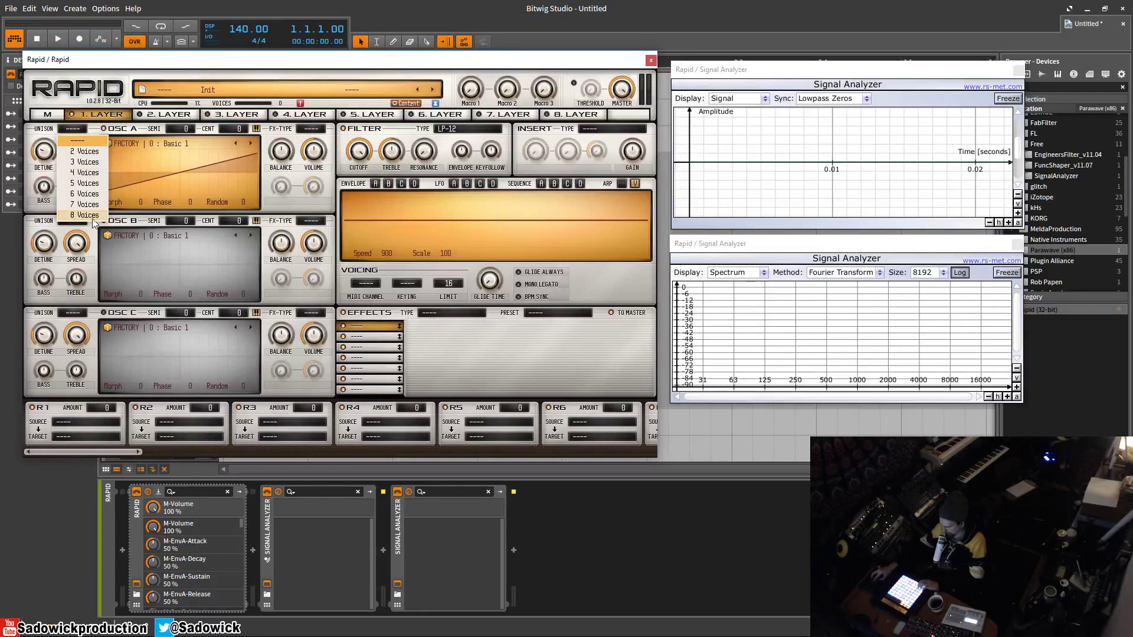
click(180, 62)
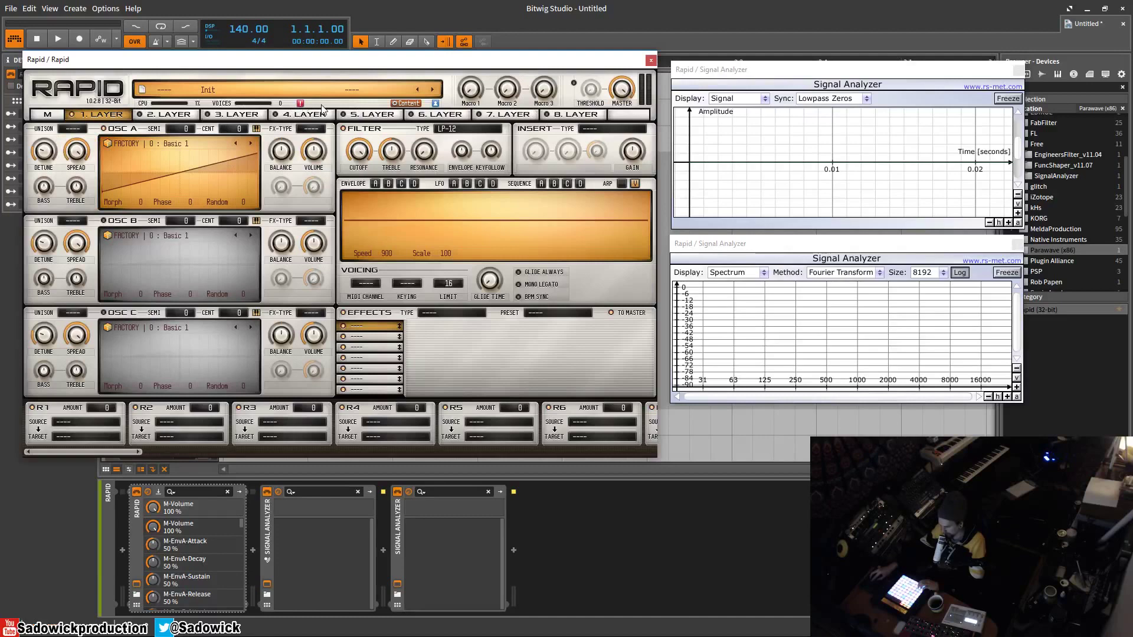
click(409, 103)
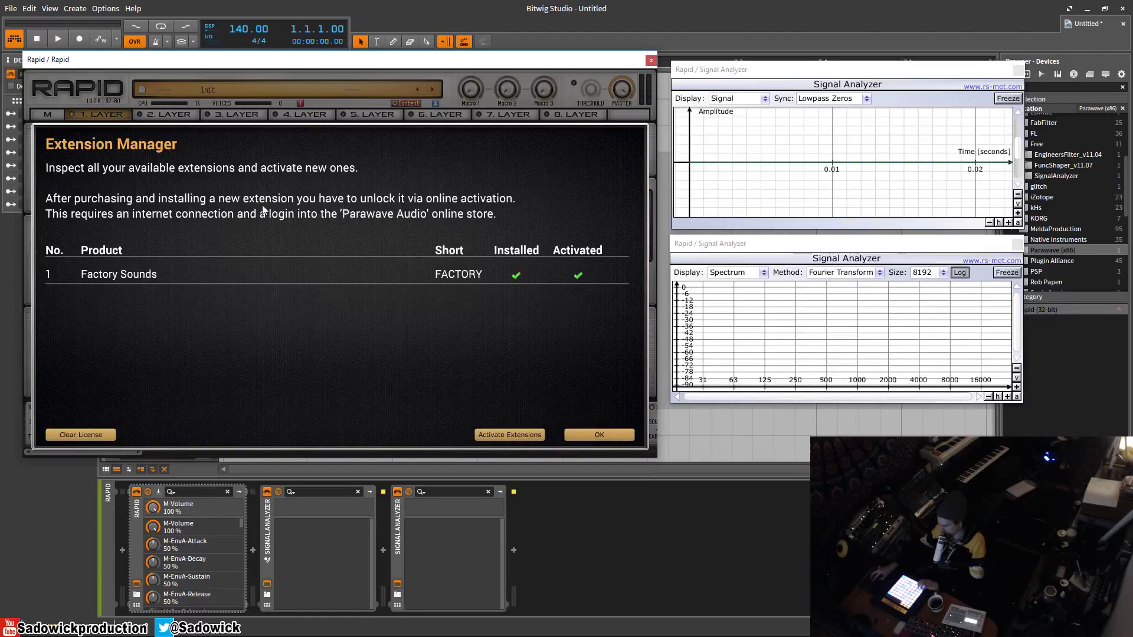
click(599, 435)
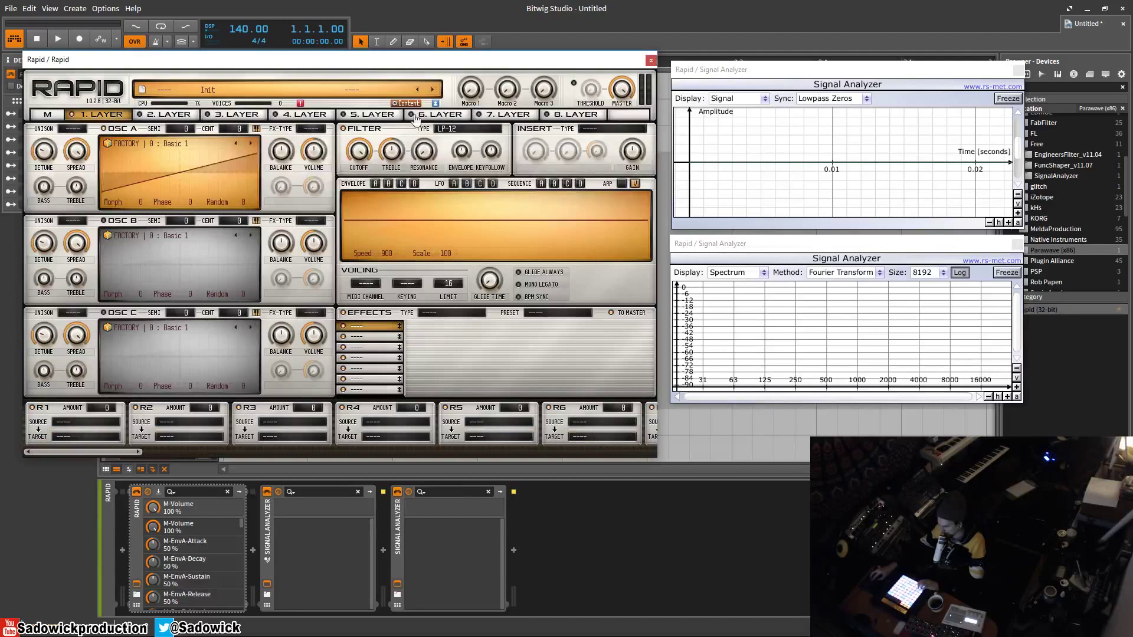
- Look at Rapid's list of Parawave store, user guide and social links, leaving it without opening any
click(436, 104)
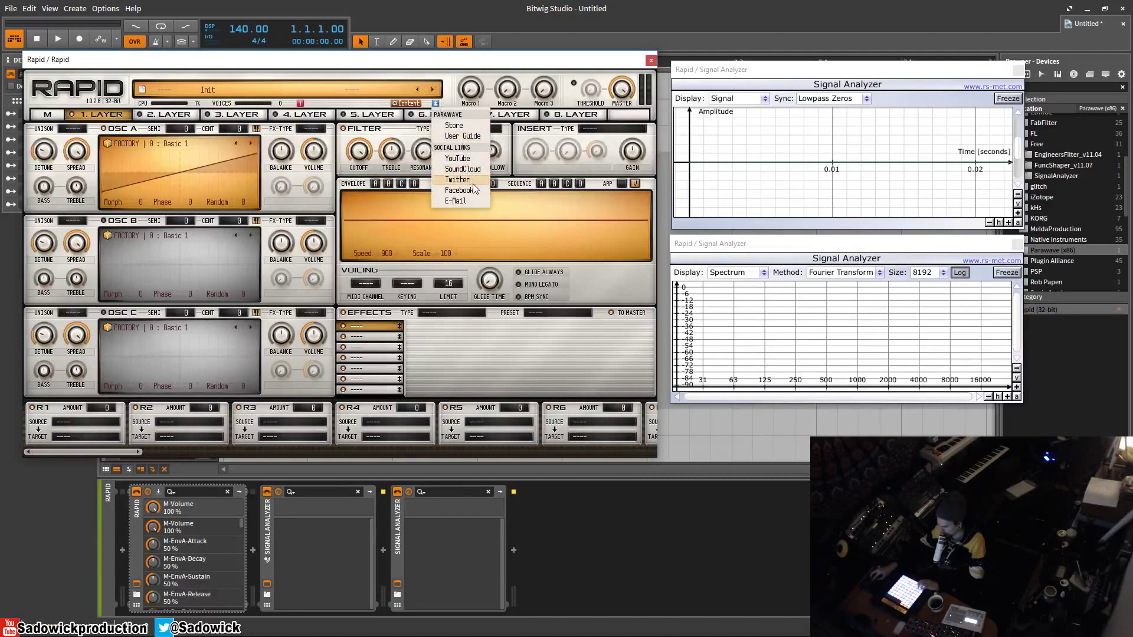
click(436, 105)
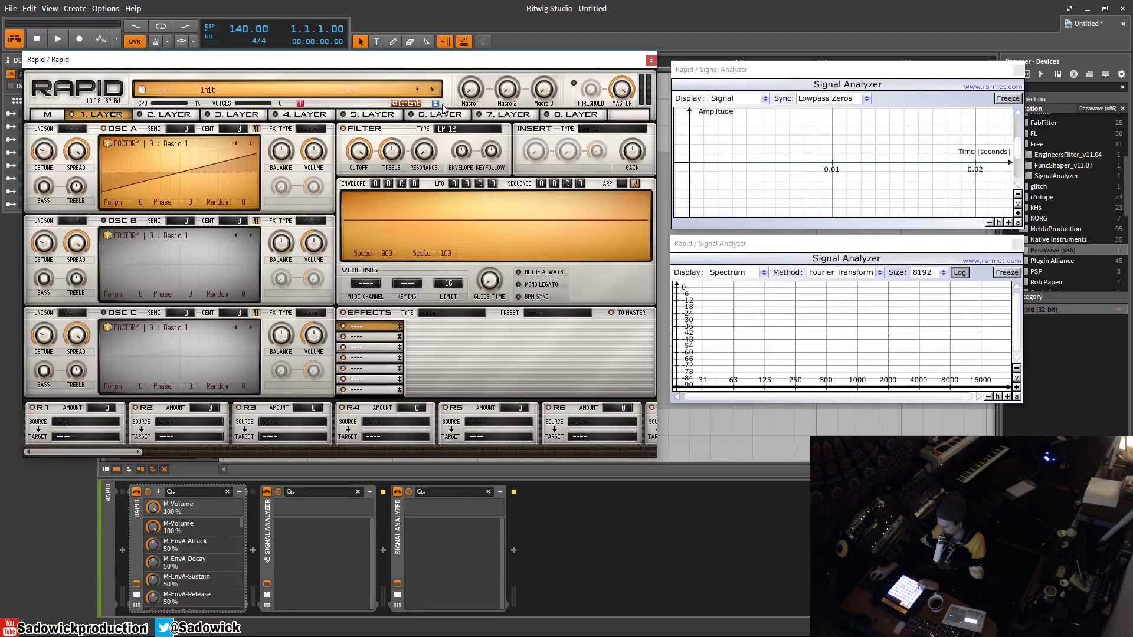
click(435, 105)
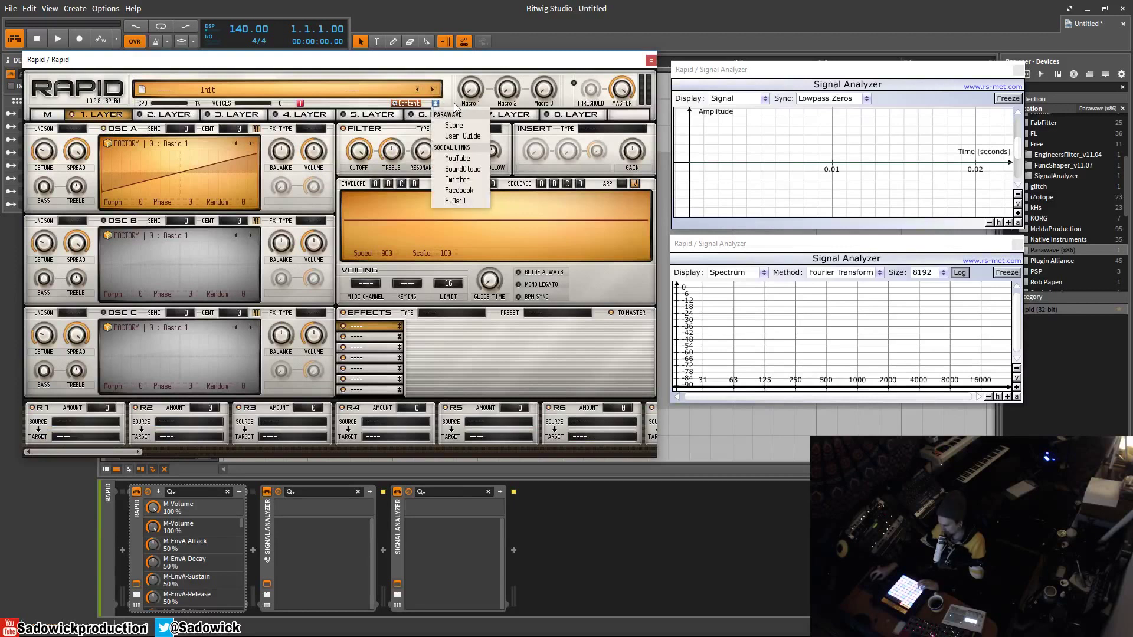
click(449, 107)
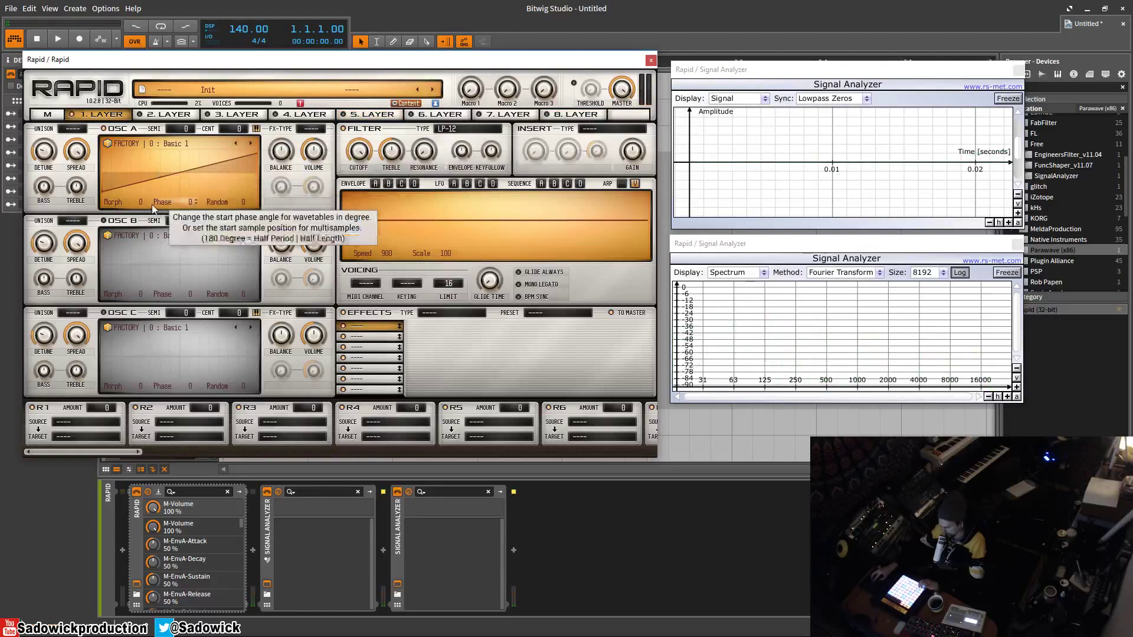
- Sweep oscillator A's morph through the Basic 1 wavetable and up to 10000 in the 3D waveform view
mouse_move(136, 202)
mouse_down()
mouse_move(135, 124)
mouse_move(136, 182)
mouse_up()
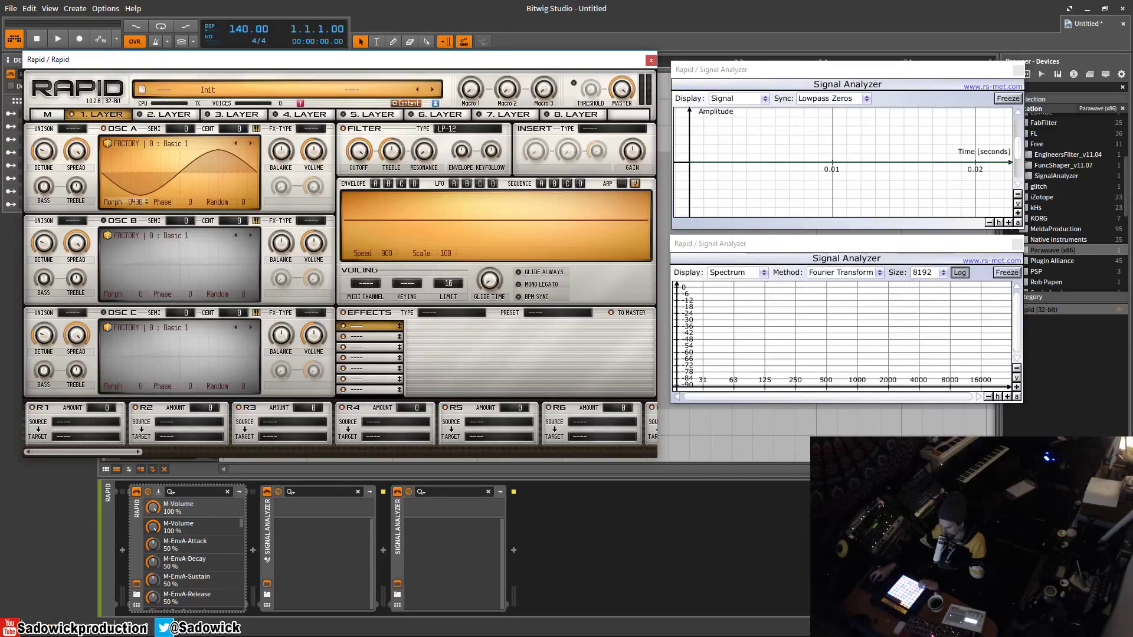
mouse_move(147, 202)
mouse_down()
mouse_move(169, 181)
mouse_move(131, 197)
mouse_move(131, 186)
mouse_move(140, 203)
mouse_up()
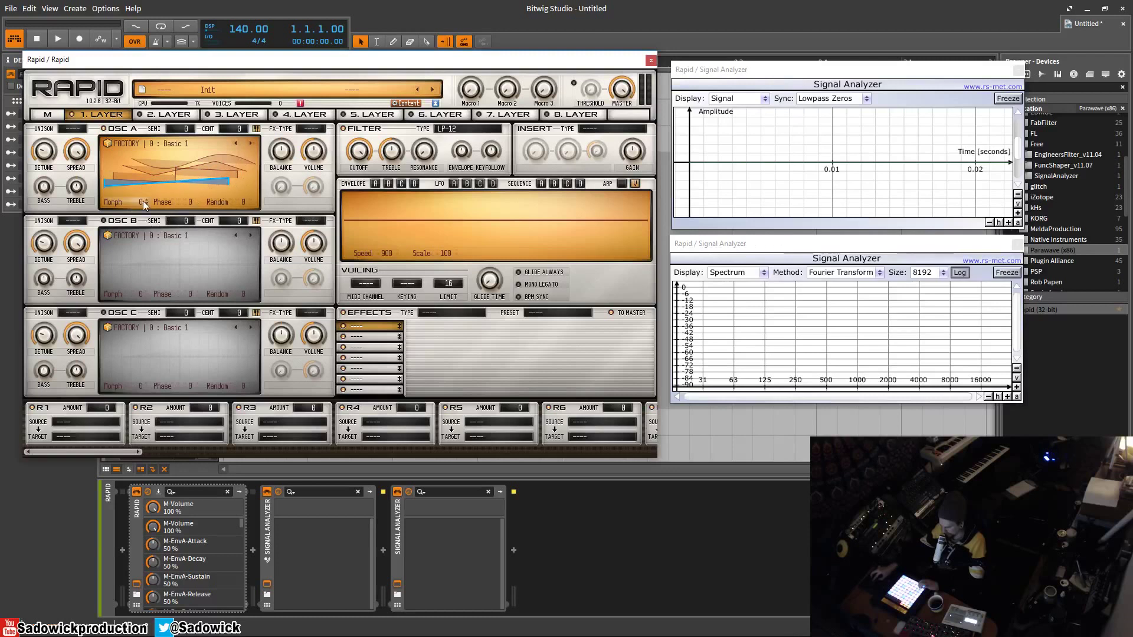
mouse_move(137, 202)
mouse_down()
mouse_move(137, 185)
mouse_move(137, 204)
mouse_up()
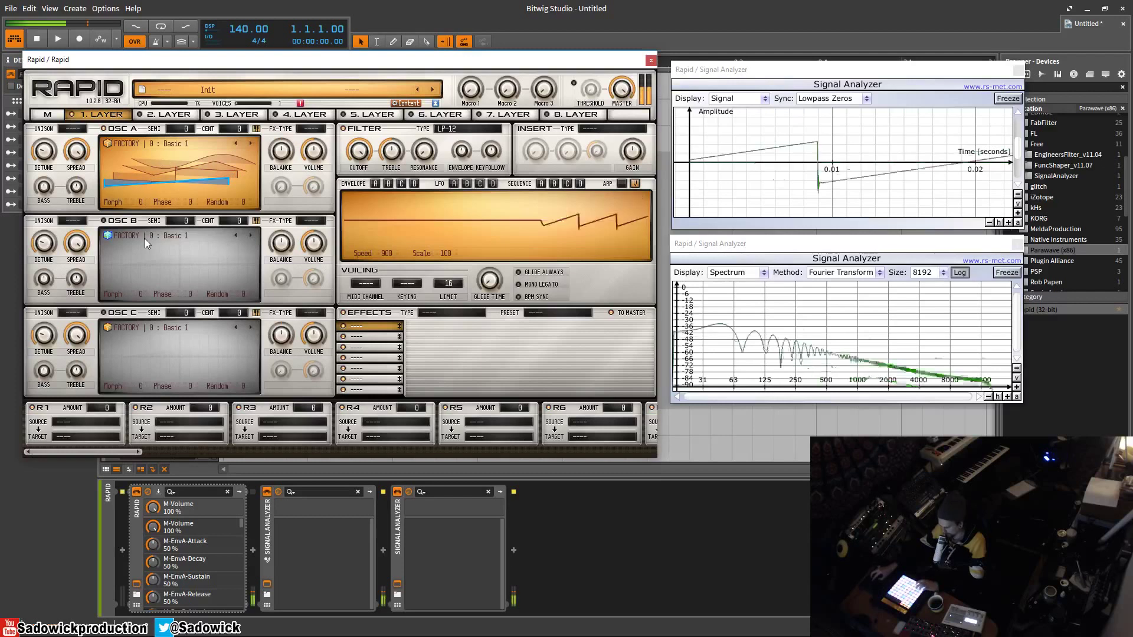
drag(137, 196, 168, 190)
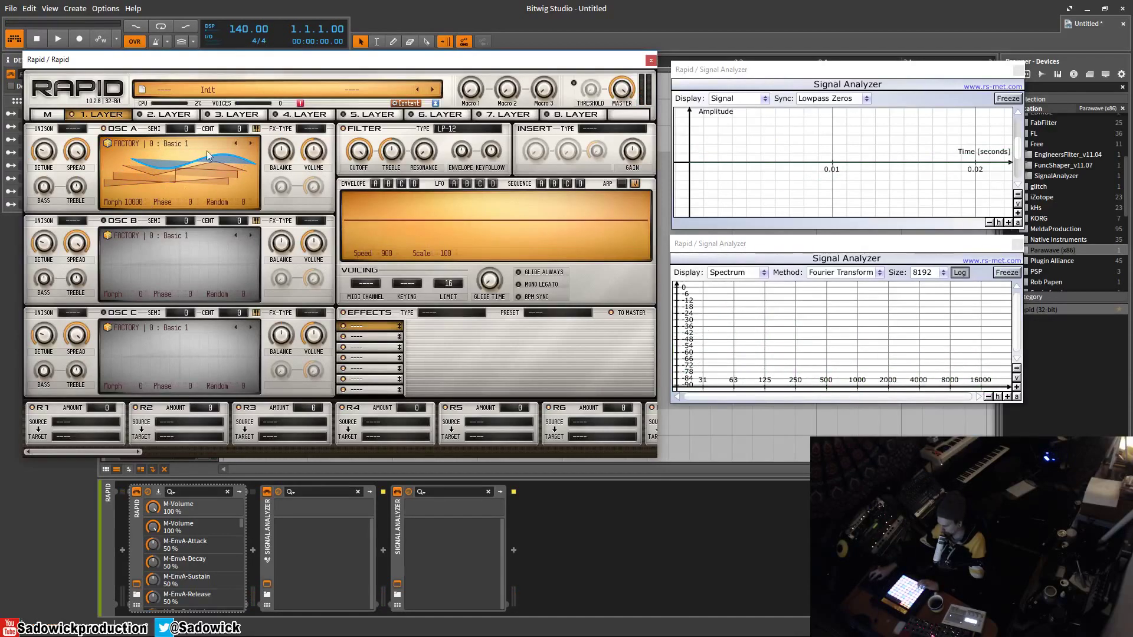
- Set oscillator A to Basic 2 with morph 0, and freeze its waveform in the Signal Analyzer over a time range widened to about 0.04 s
click(251, 143)
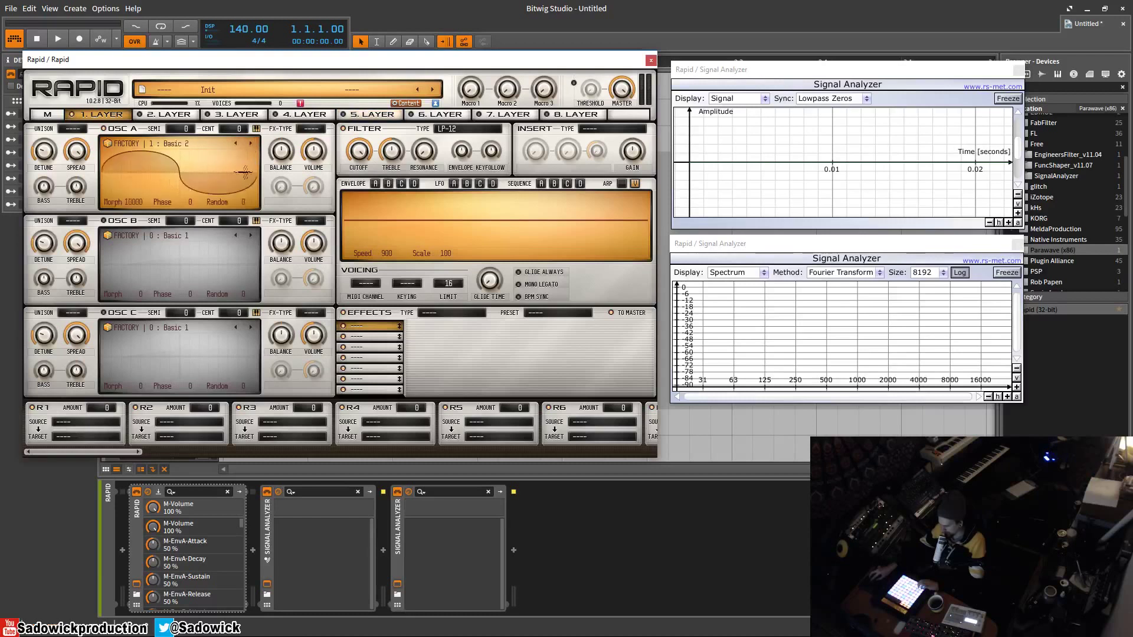
mouse_move(146, 202)
drag(147, 201, 143, 190)
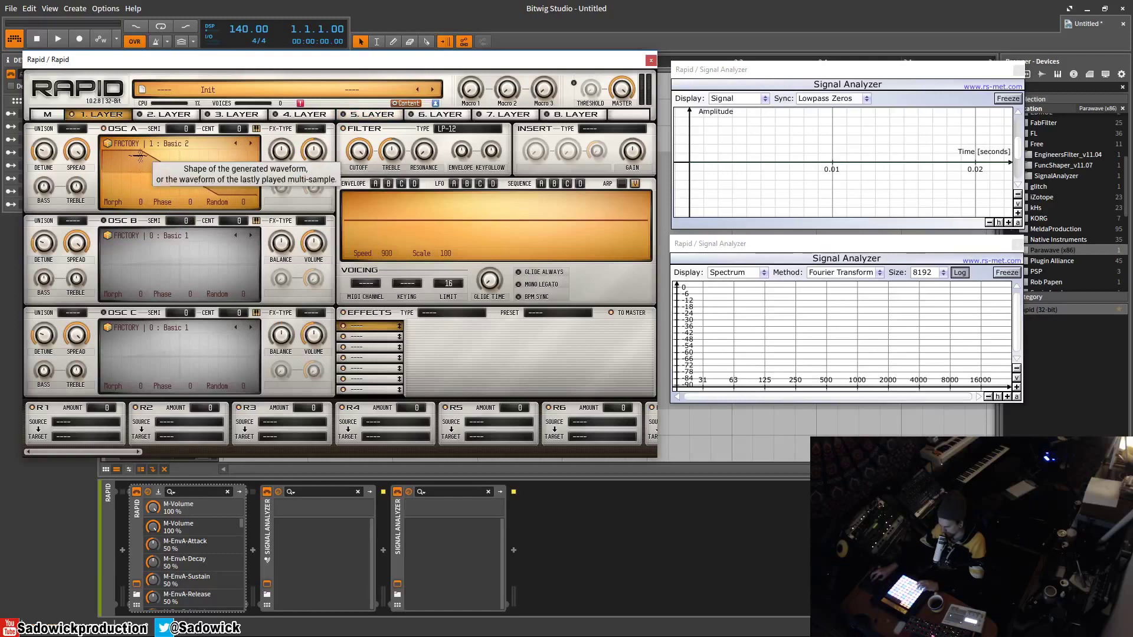
click(989, 222)
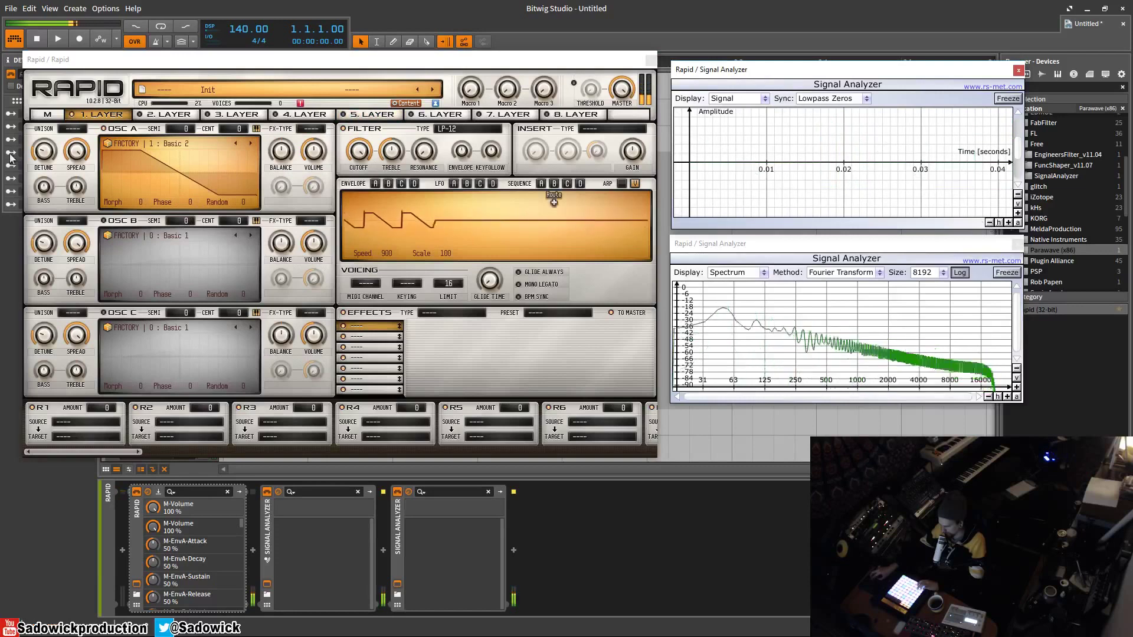
click(1006, 99)
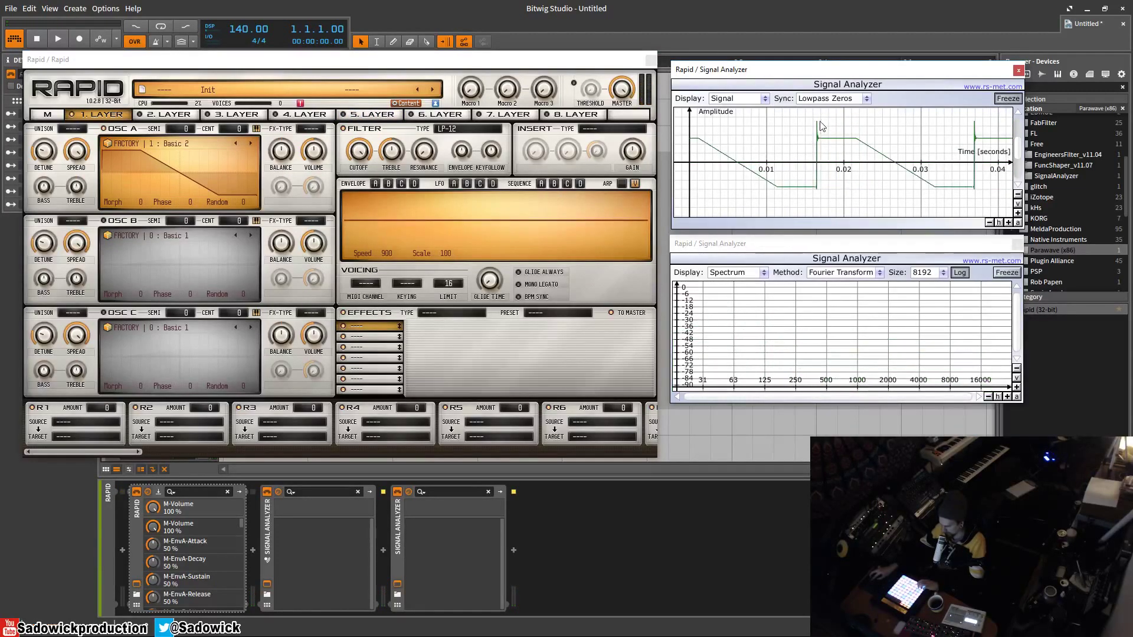
- Load the Basic 3 wavetable into oscillator A and sweep its morph in both waveform views, ending at 6660
click(250, 144)
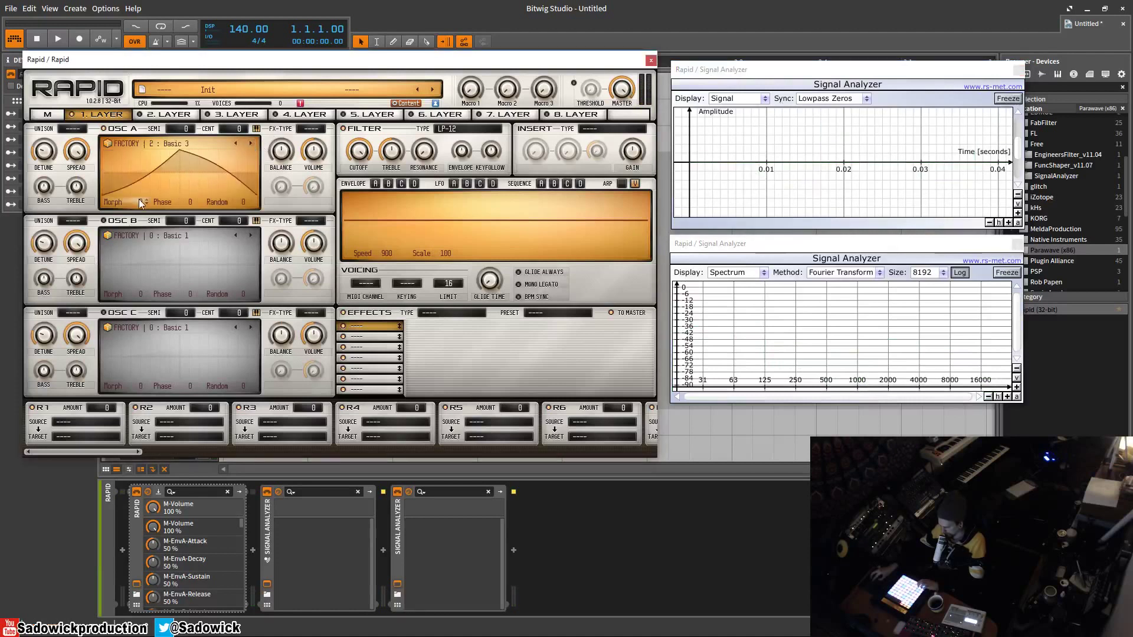
drag(145, 202, 145, 202)
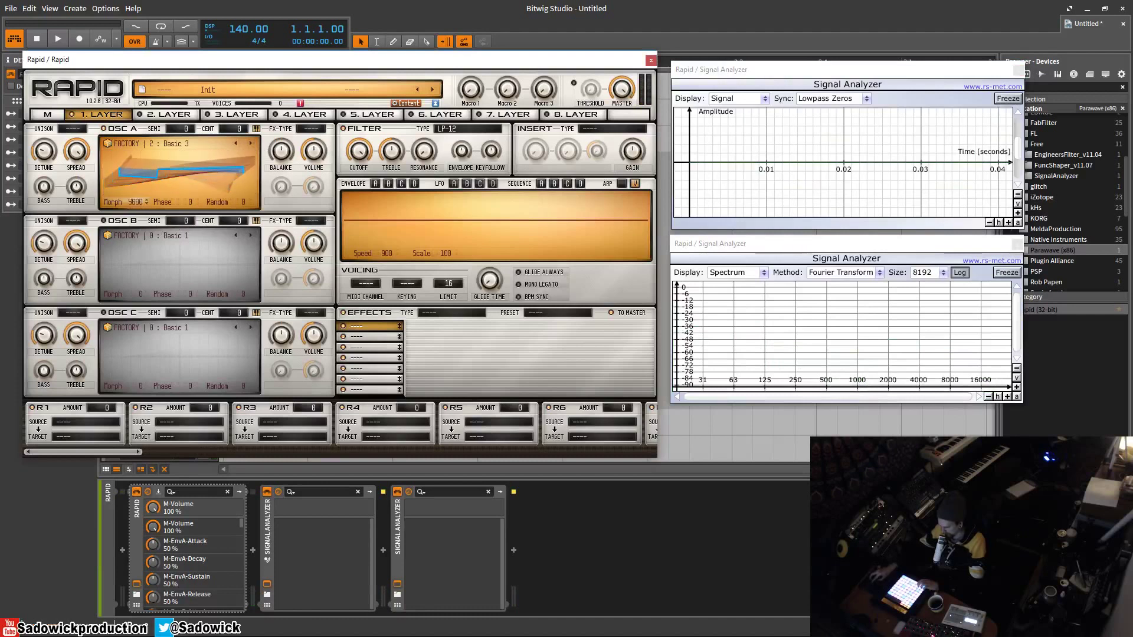
click(175, 165)
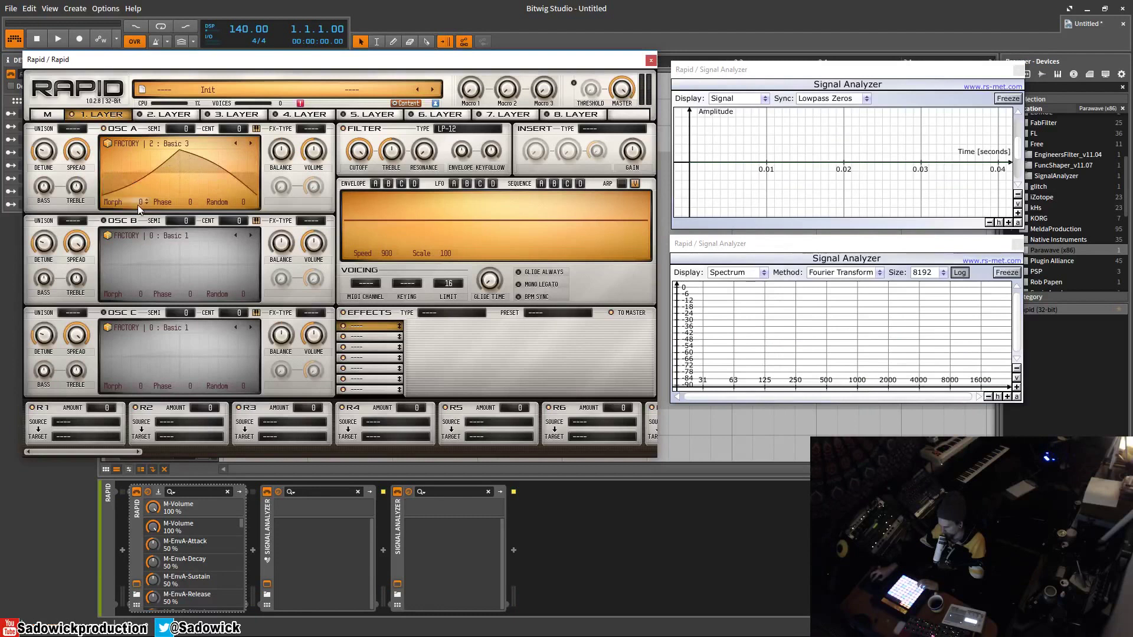
drag(145, 202, 145, 202)
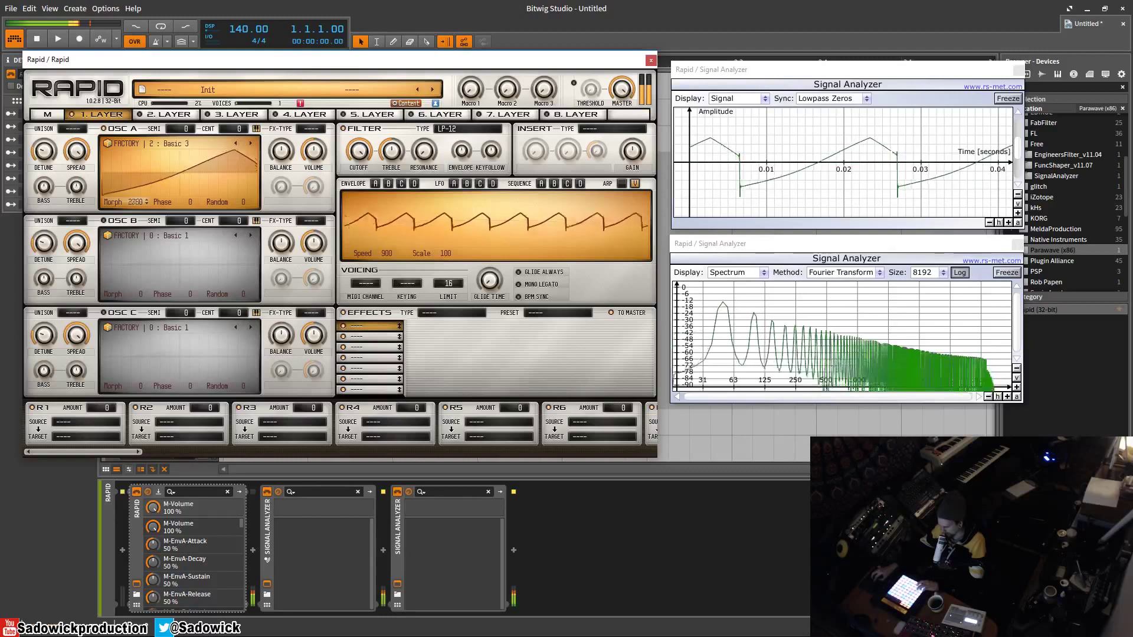
drag(145, 201, 292, 141)
- Step oscillator A's wavetable past Analog Saws to Analog Squares and set its morph to 10000
click(251, 143)
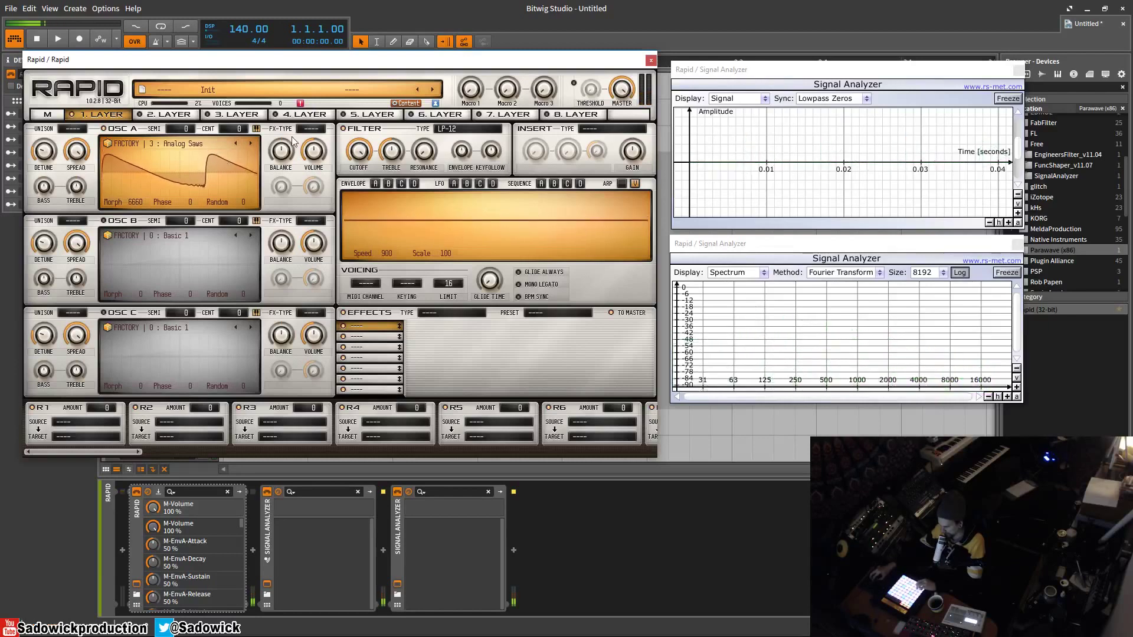
click(250, 143)
drag(135, 202, 145, 267)
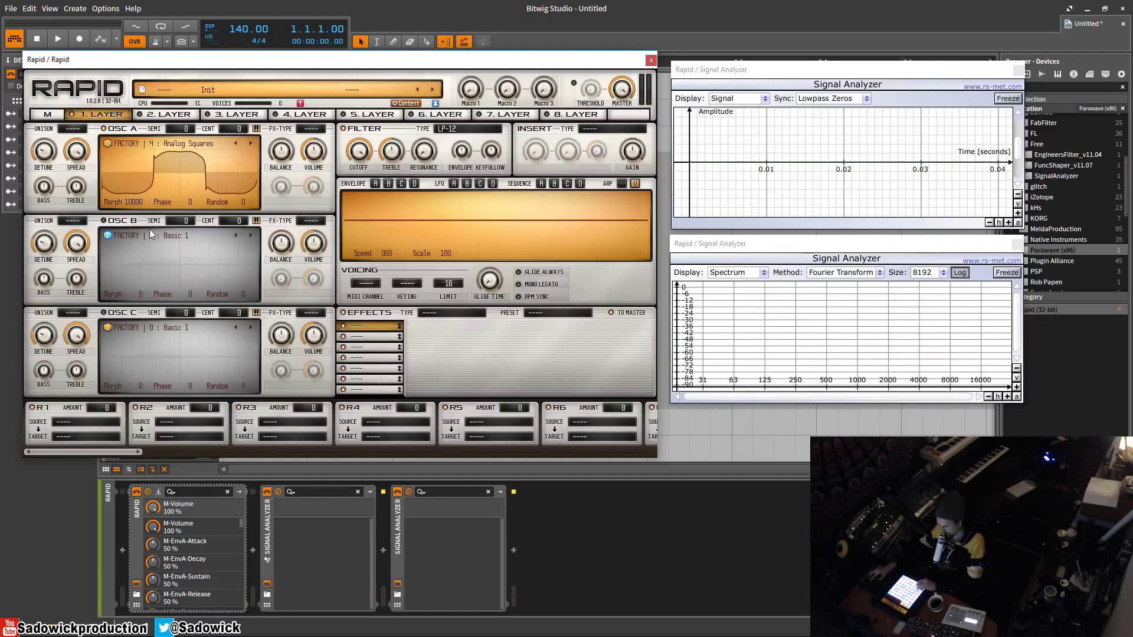
- Sweep oscillator A's morph through the Analog Squares wavetable in the 2D and 3D waveform views, ending at 9170
drag(135, 201, 135, 202)
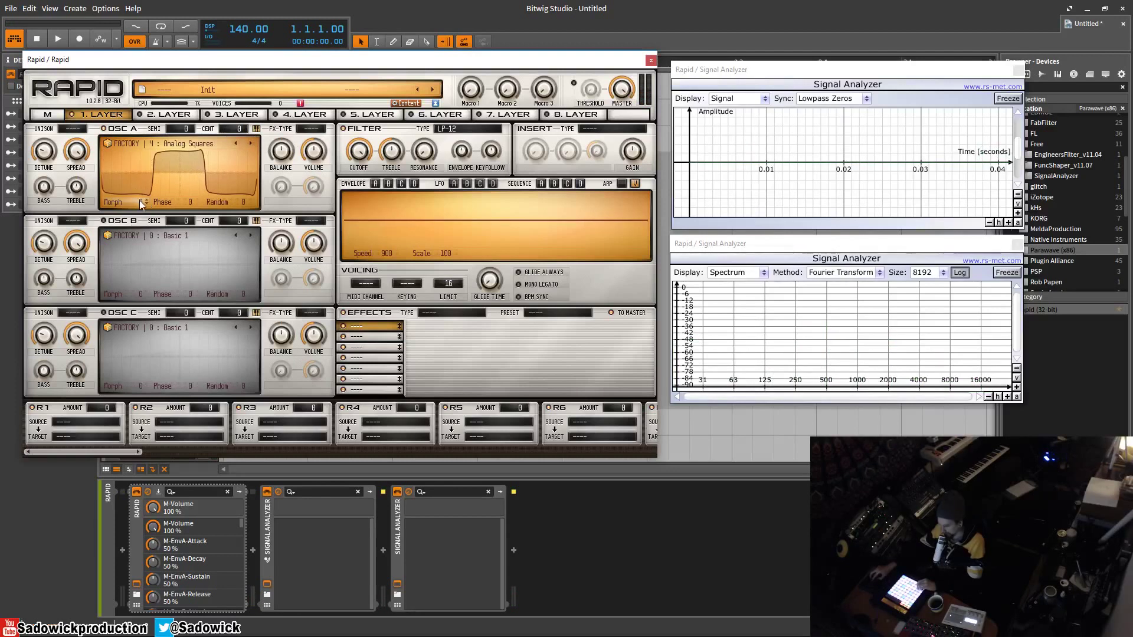
drag(135, 202, 135, 202)
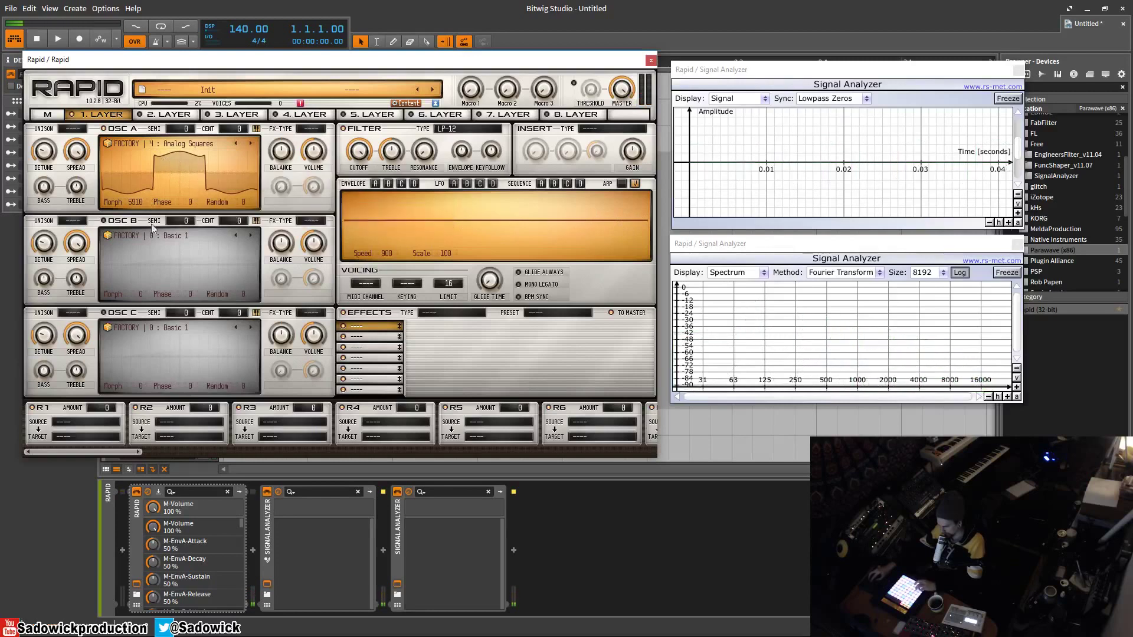
drag(140, 204, 140, 204)
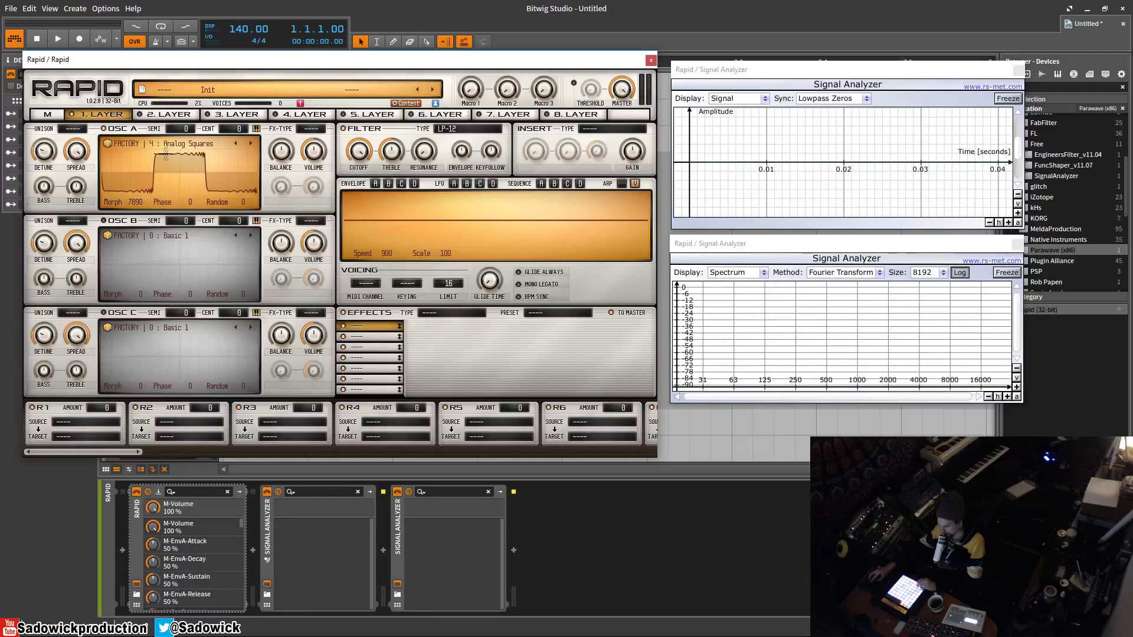
drag(145, 202, 140, 202)
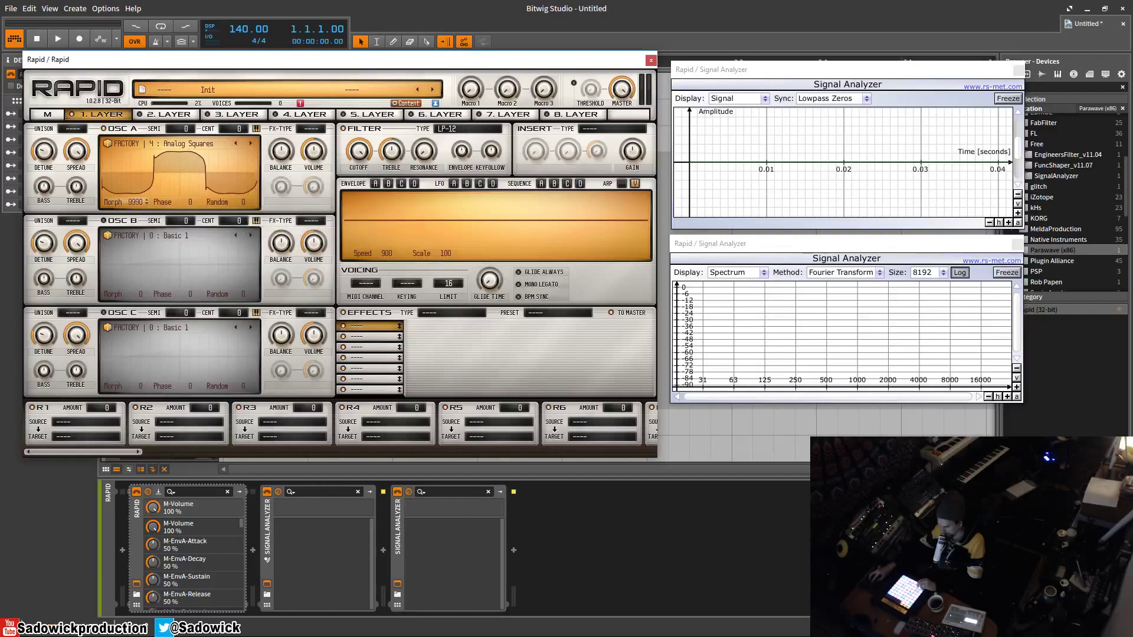
double_click(136, 202)
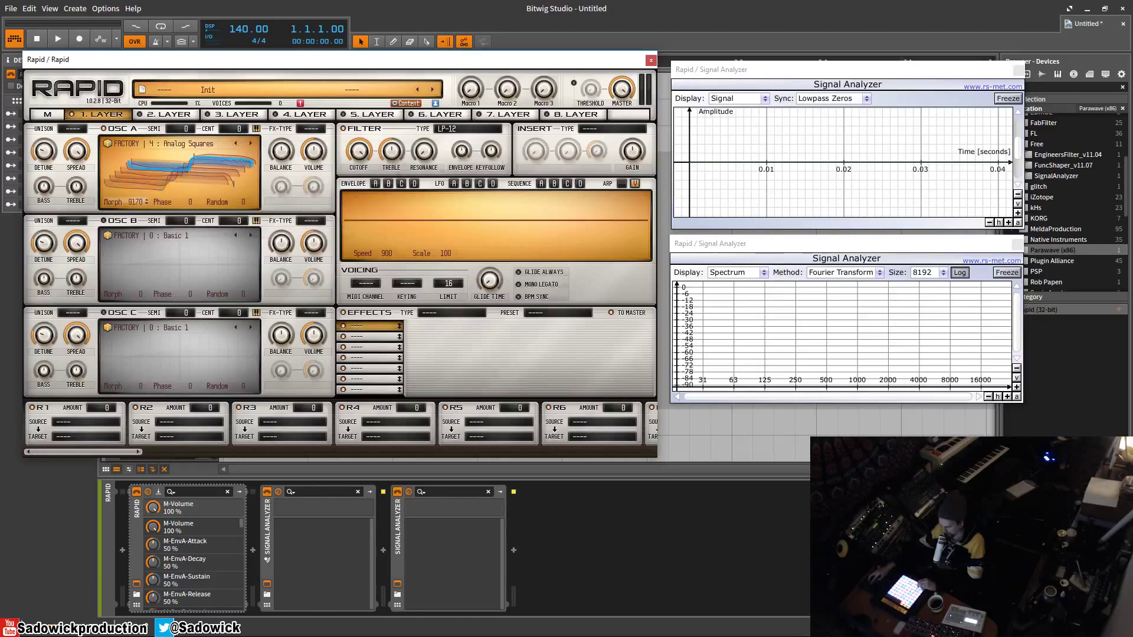
- Step oscillator A to Saw Square 1 with morph 3900, and on to Acid Saws with morph 3410
click(252, 144)
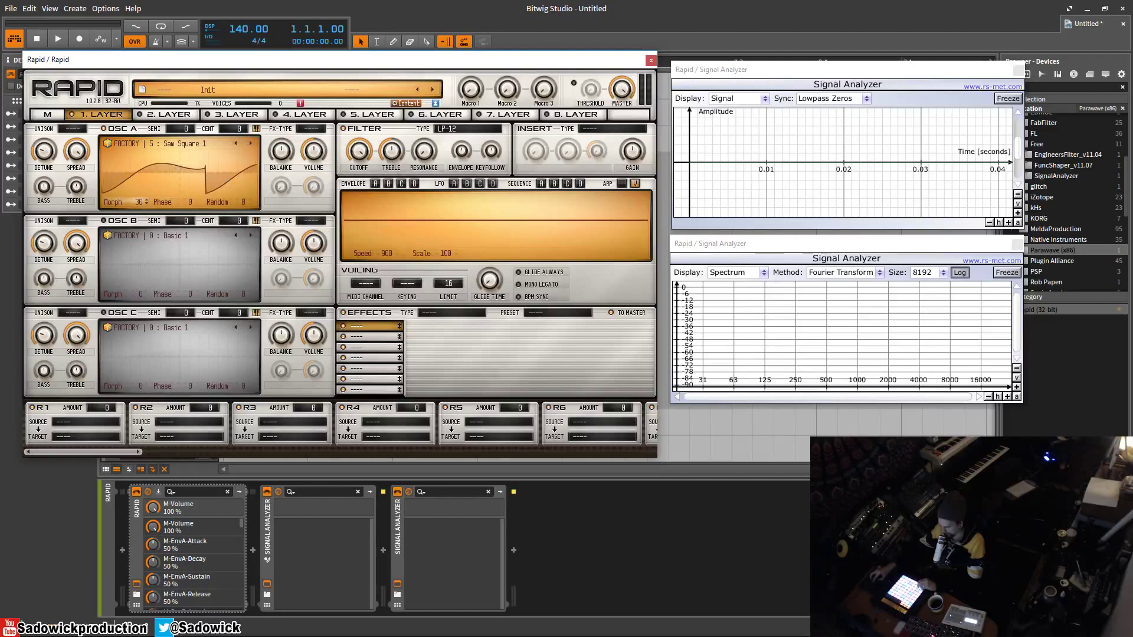
drag(138, 202, 138, 177)
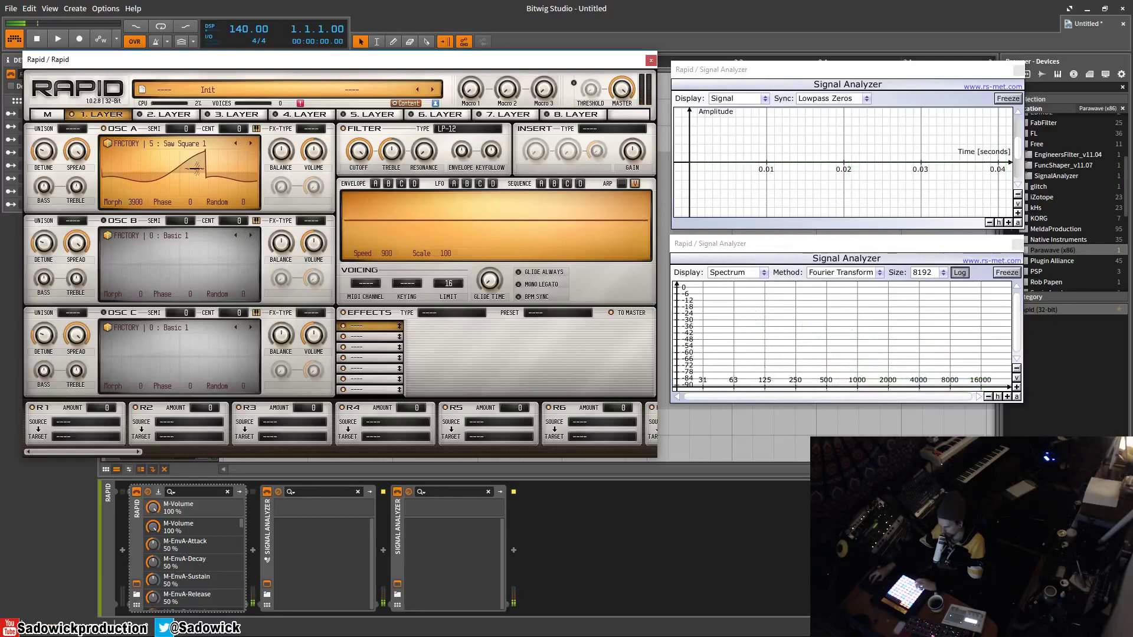
click(252, 145)
click(252, 145)
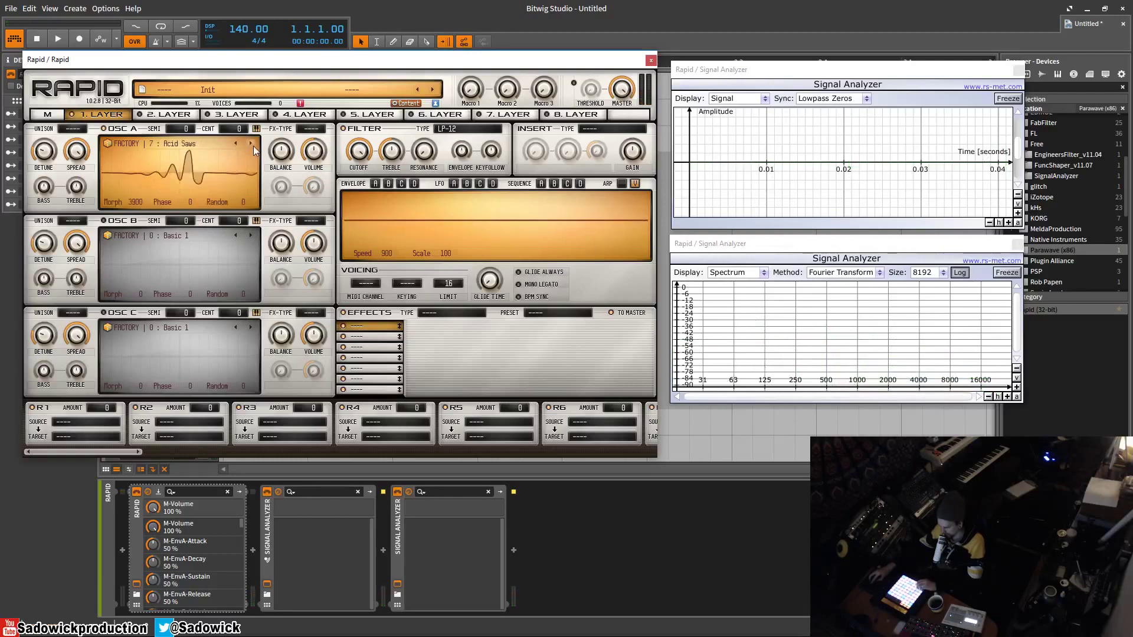
mouse_move(140, 203)
mouse_down()
mouse_move(140, 184)
mouse_move(141, 206)
mouse_up()
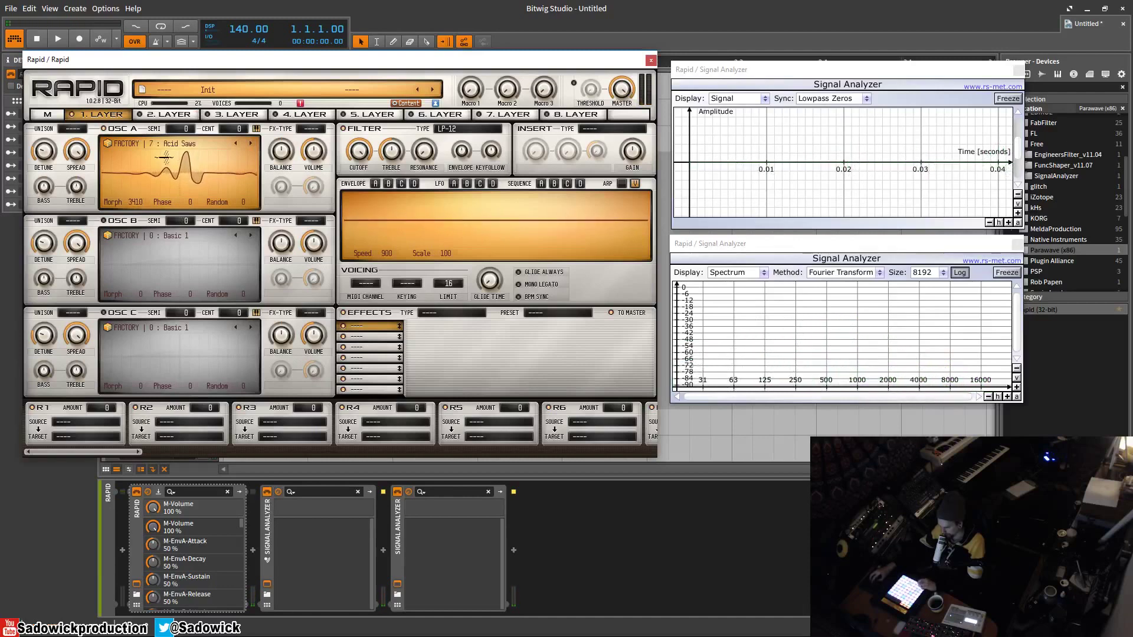
- Load Blade 1 from the factory wavetables with morph up to 10000, and sweep Blade 2 down to morph 1370
click(198, 143)
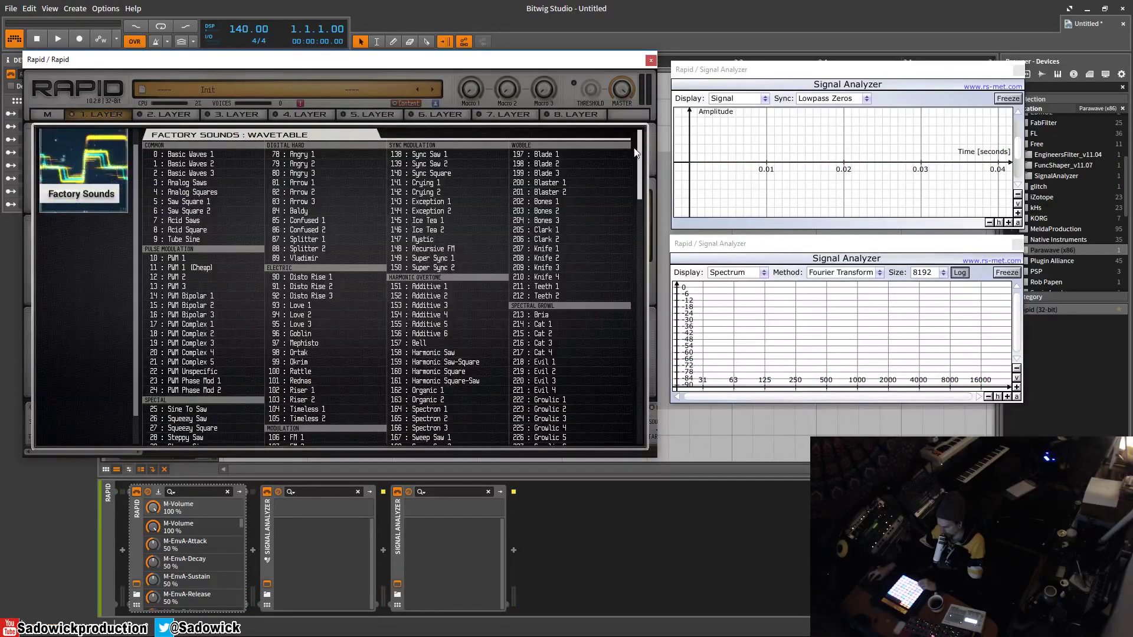
click(569, 152)
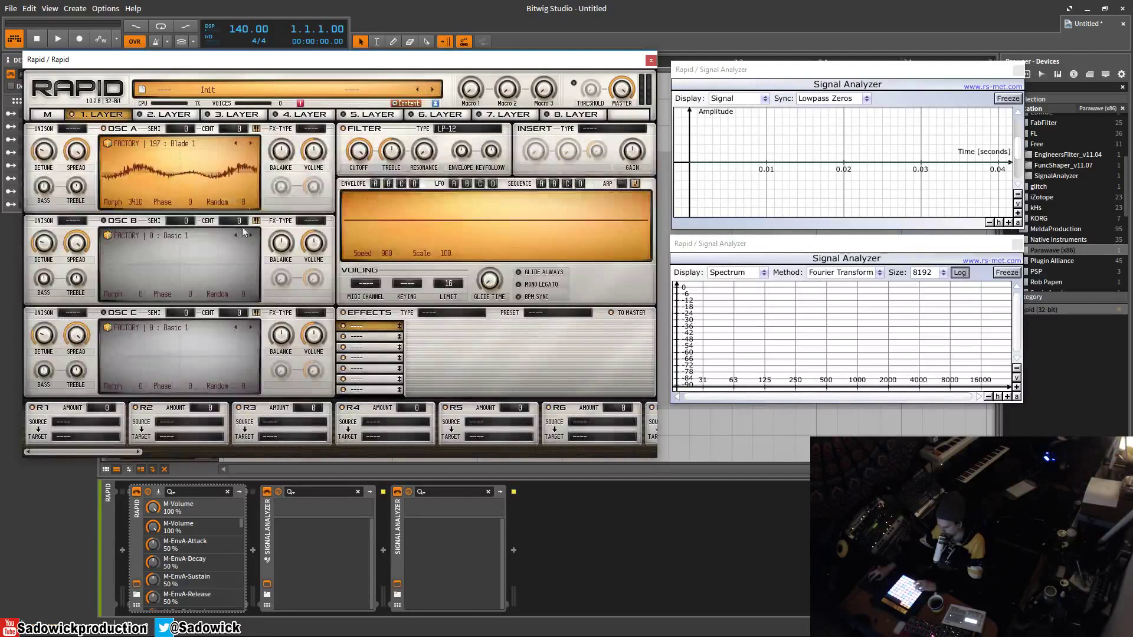
drag(132, 210, 242, 155)
click(251, 144)
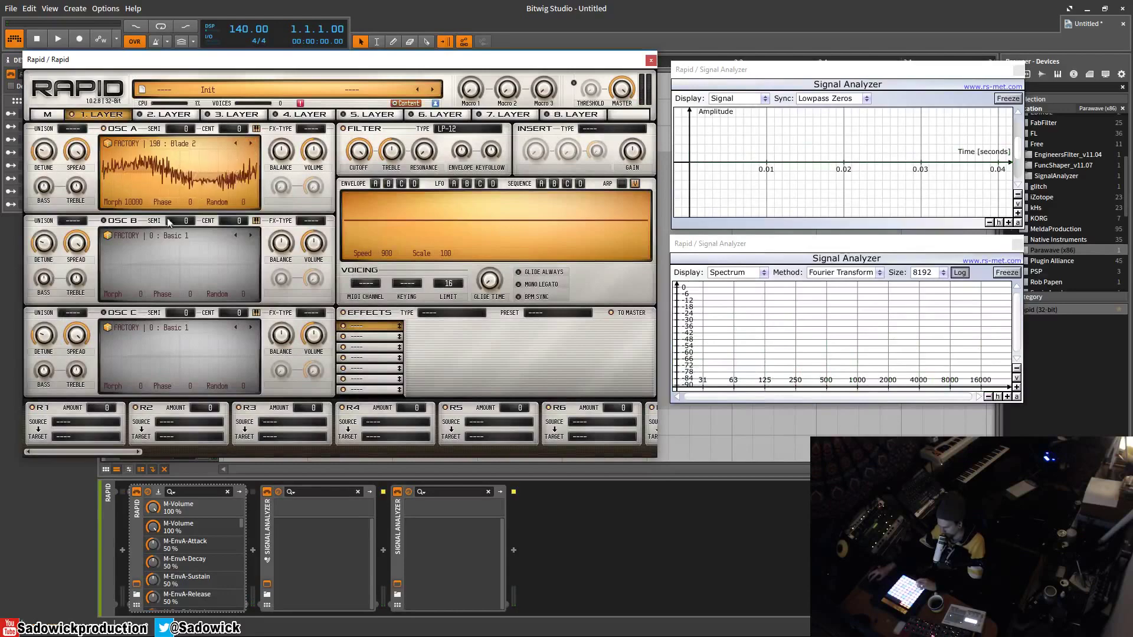
mouse_move(132, 202)
mouse_down()
mouse_move(133, 230)
mouse_move(177, 196)
mouse_move(159, 219)
mouse_move(123, 183)
mouse_up()
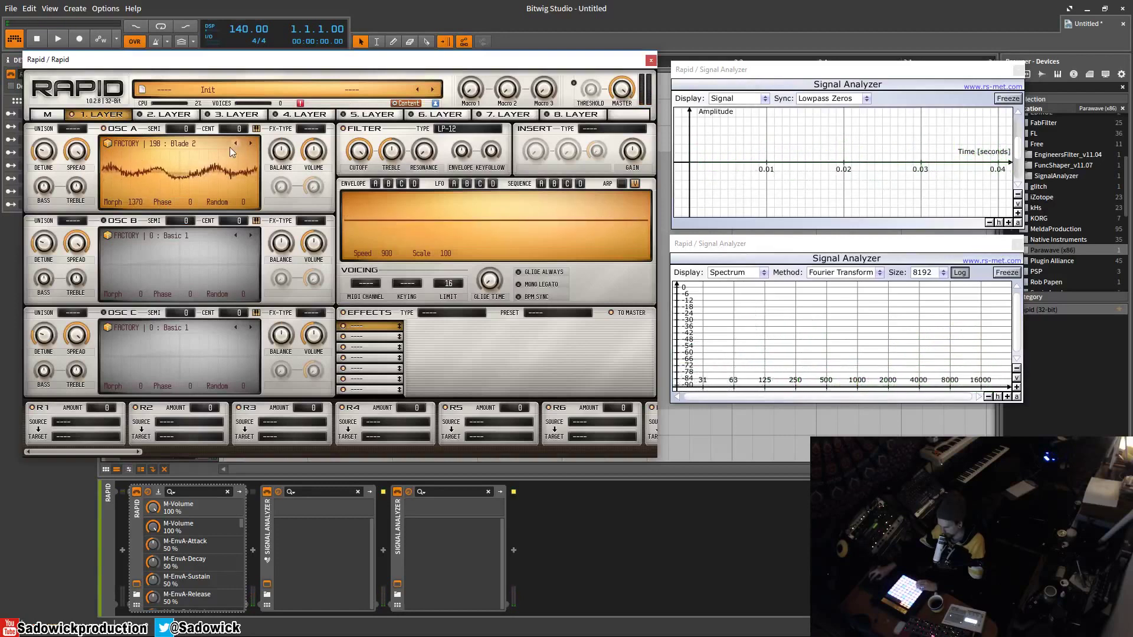
- Load the Growlic 10 wavetable into oscillator A and sweep its morph in both waveform views, ending at 2200
click(177, 148)
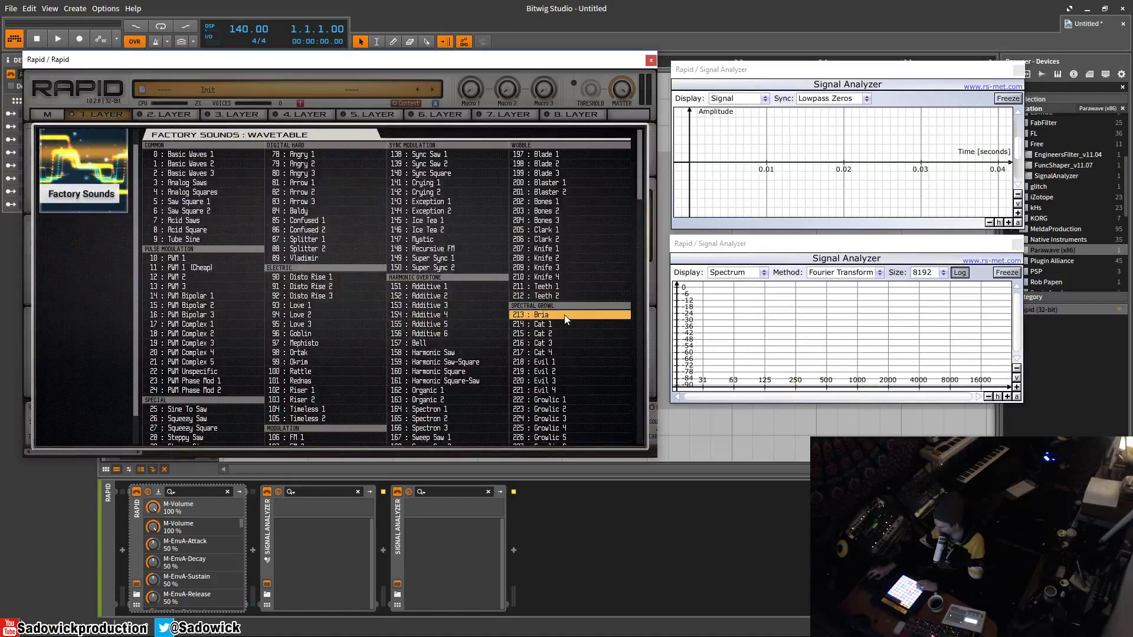
scroll(564, 314, down, 2)
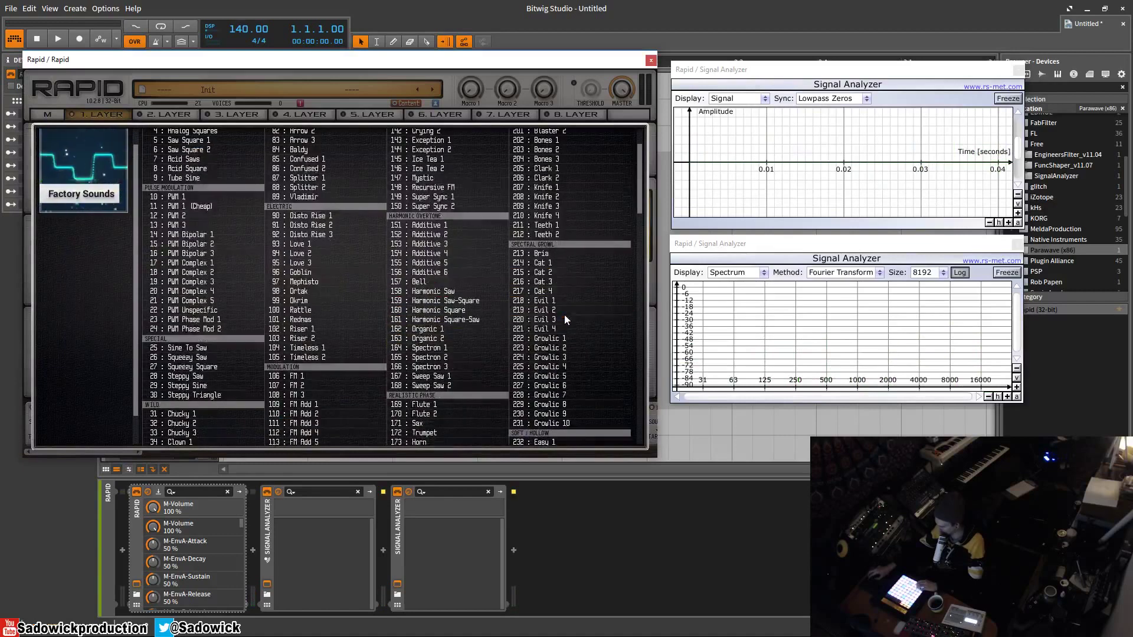
click(571, 423)
drag(140, 196, 173, 203)
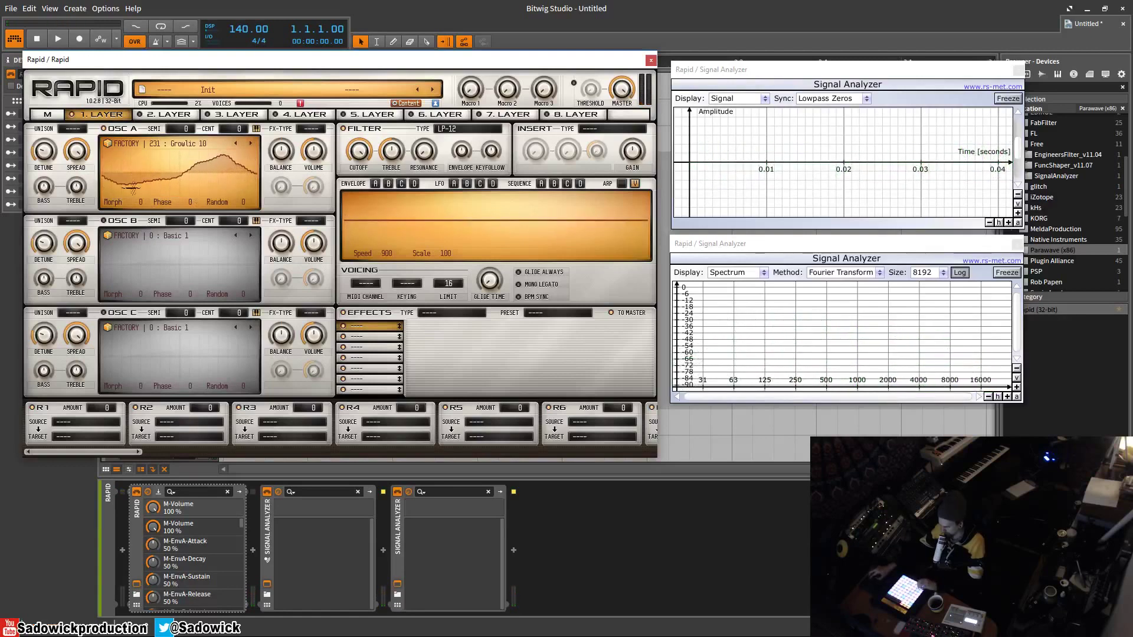
click(174, 173)
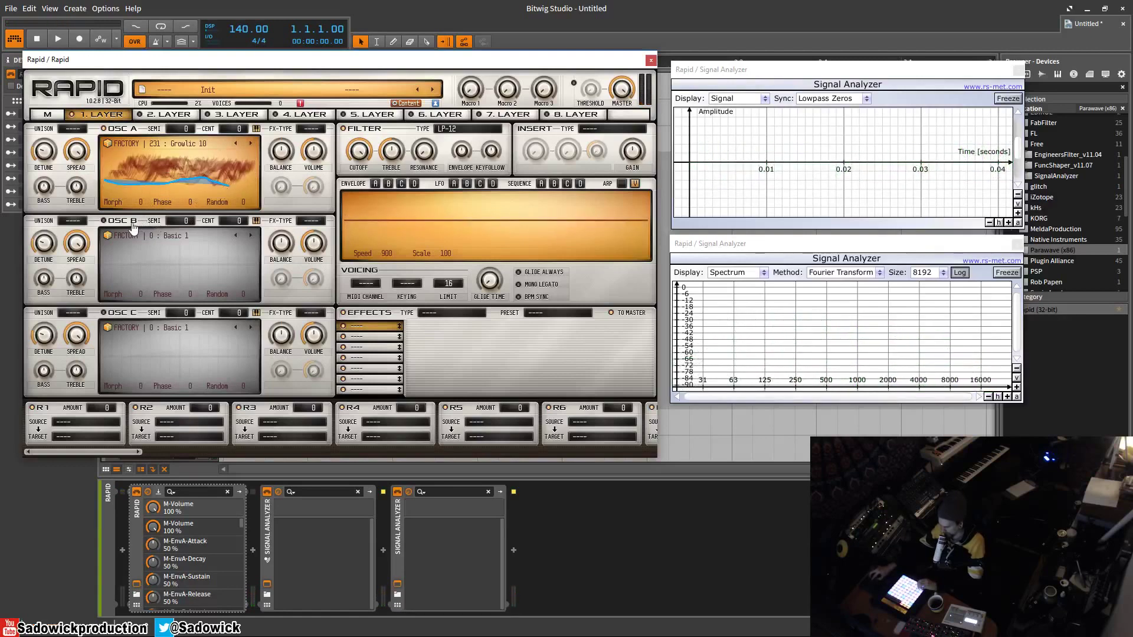
drag(132, 203, 132, 177)
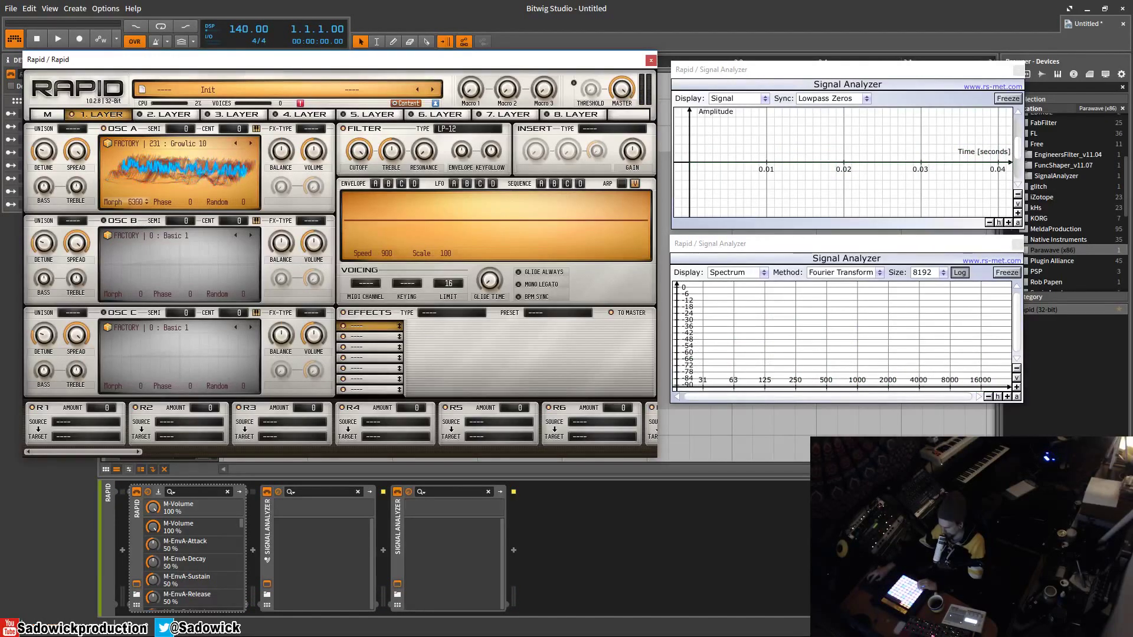
click(170, 175)
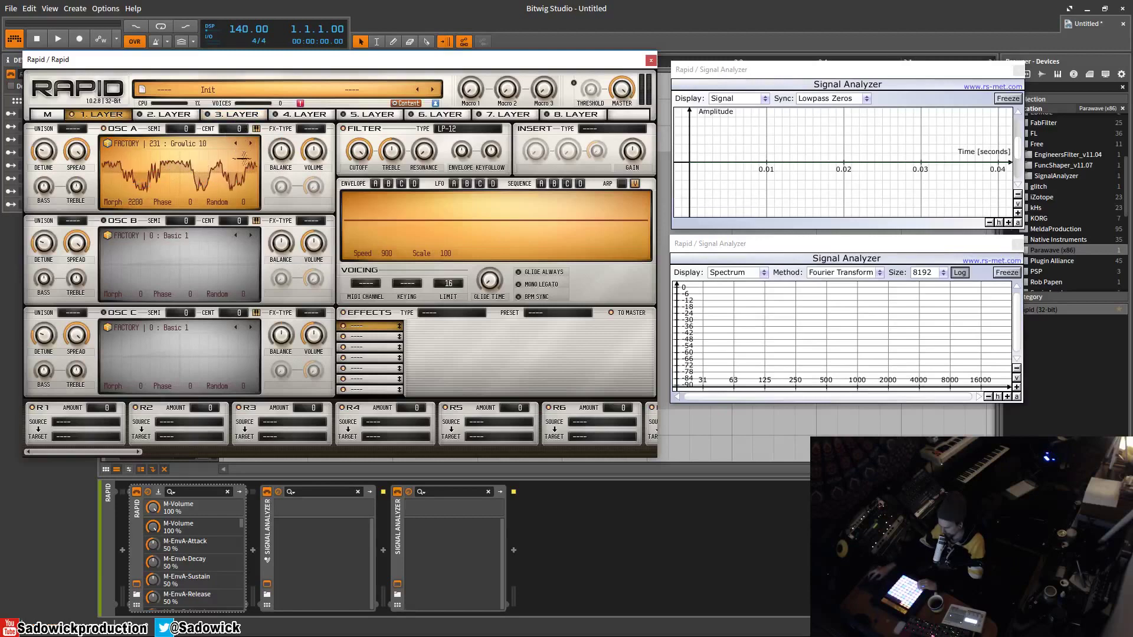
- Load the FM 1 wavetable from the Modulation category into oscillator A and sweep its morph to 1750
click(250, 148)
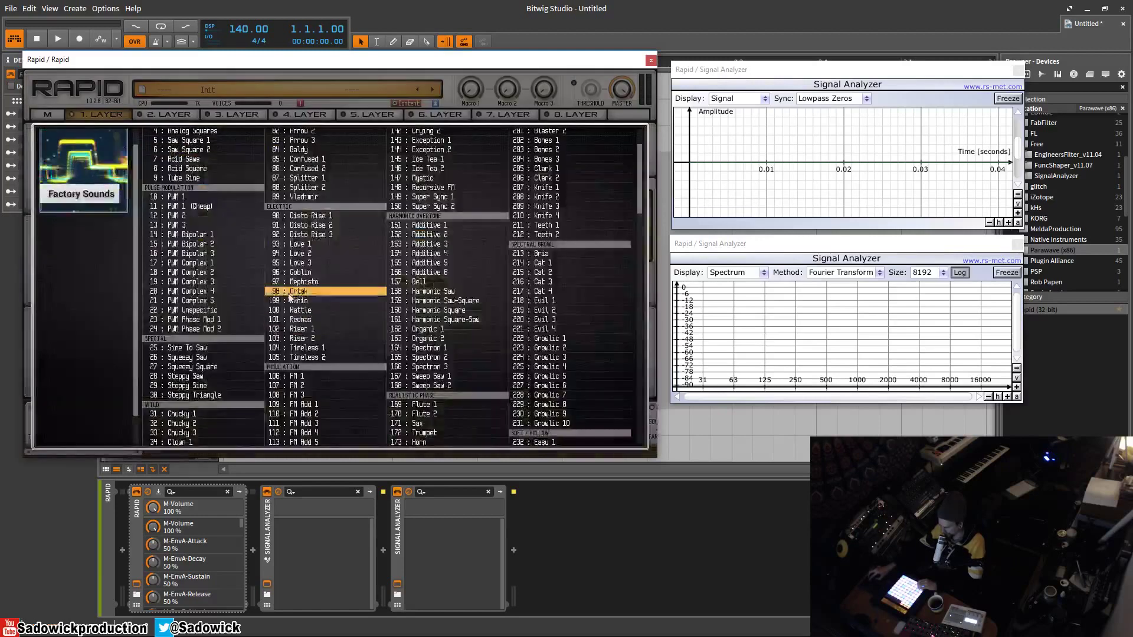
scroll(290, 298, down, 3)
click(317, 190)
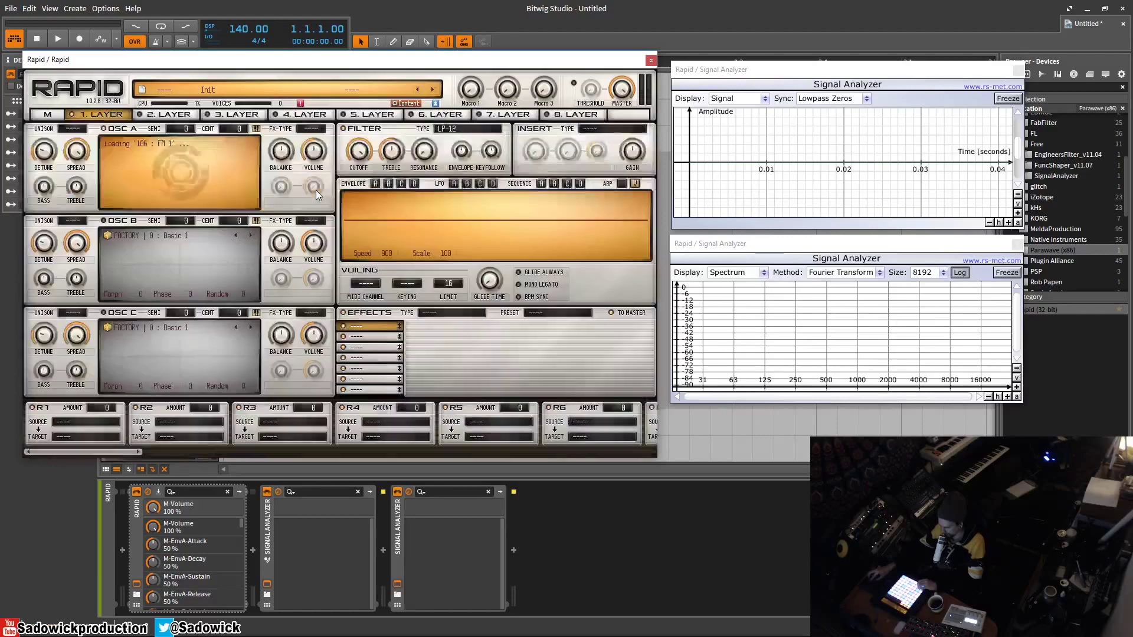
drag(136, 201, 135, 202)
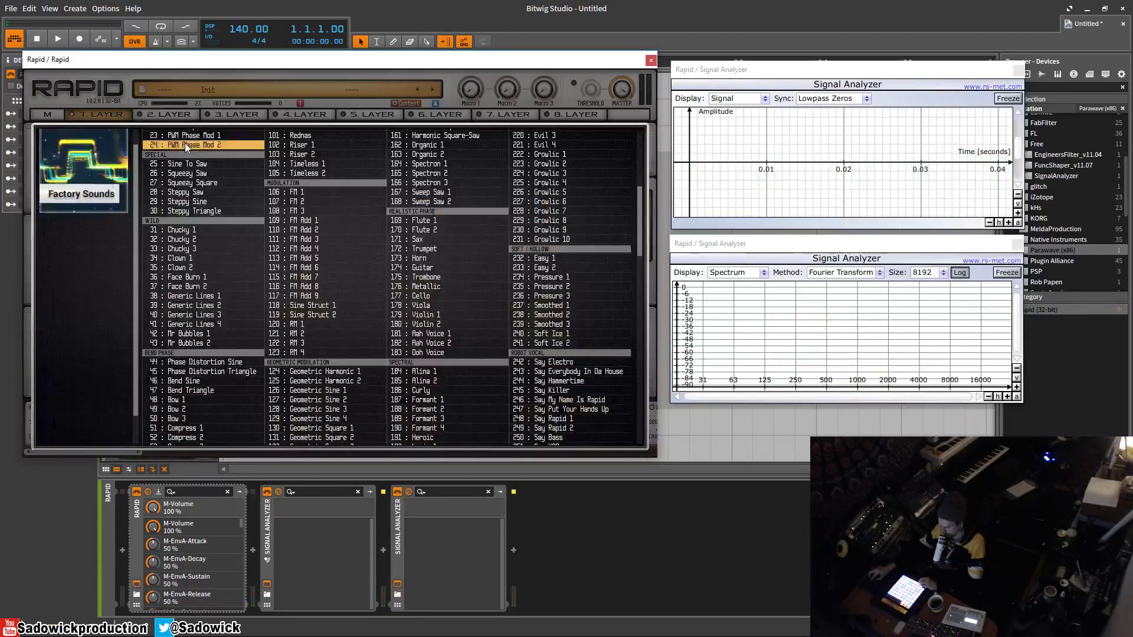
- Load the Say Electro wavetable from the Robot Vocal category into oscillator A and sweep its morph through about 2770
click(107, 143)
scroll(250, 303, down, 3)
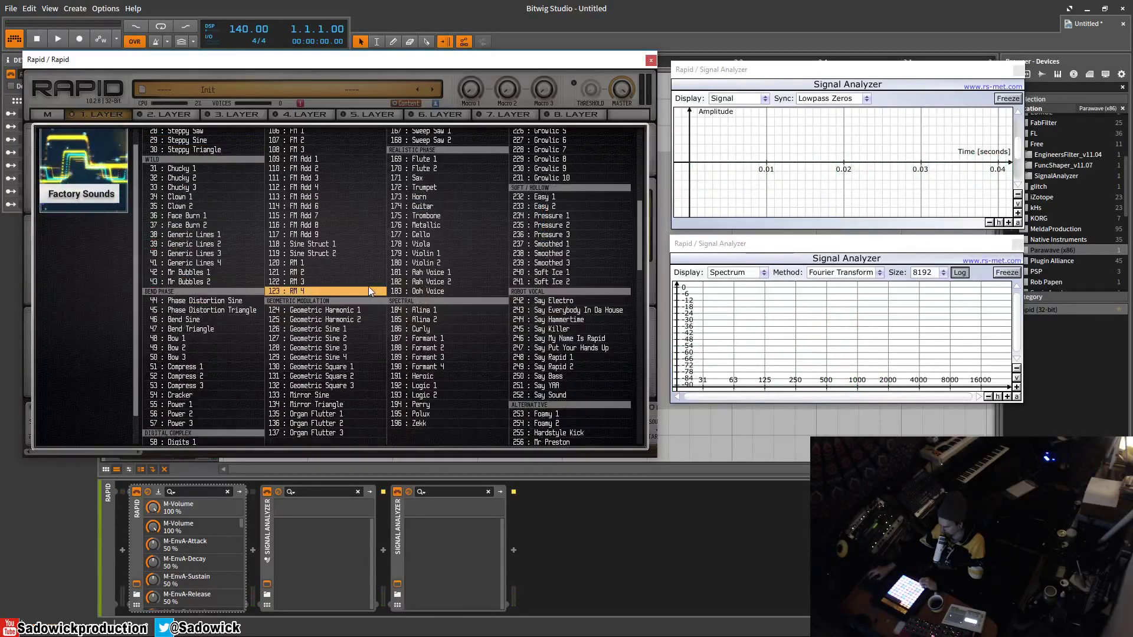
scroll(368, 286, down, 3)
click(581, 184)
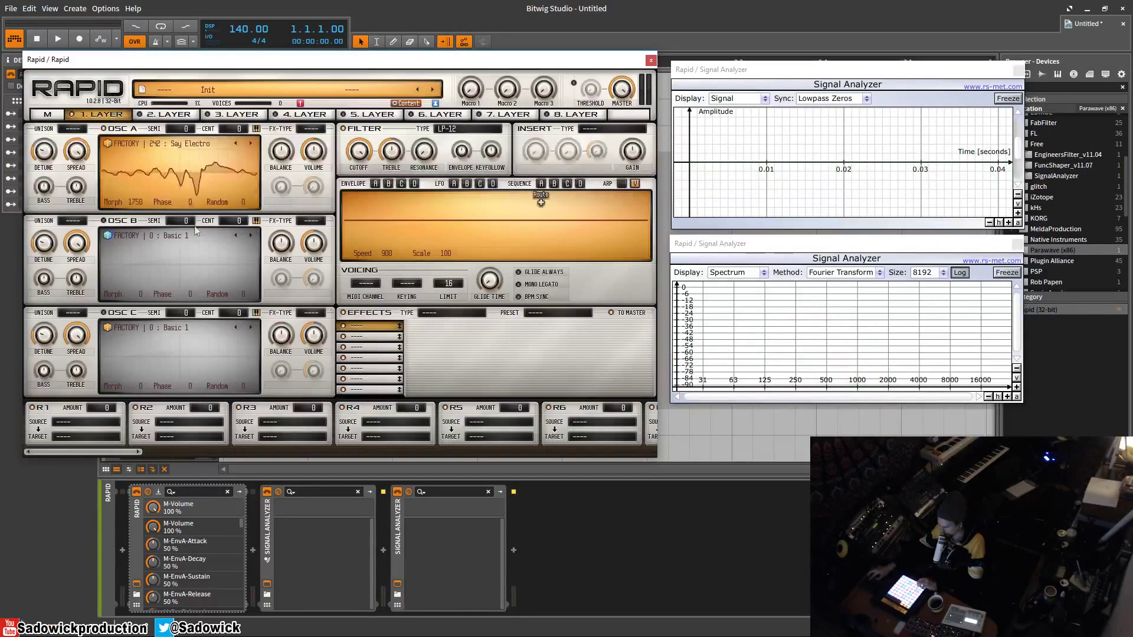
drag(121, 205, 175, 148)
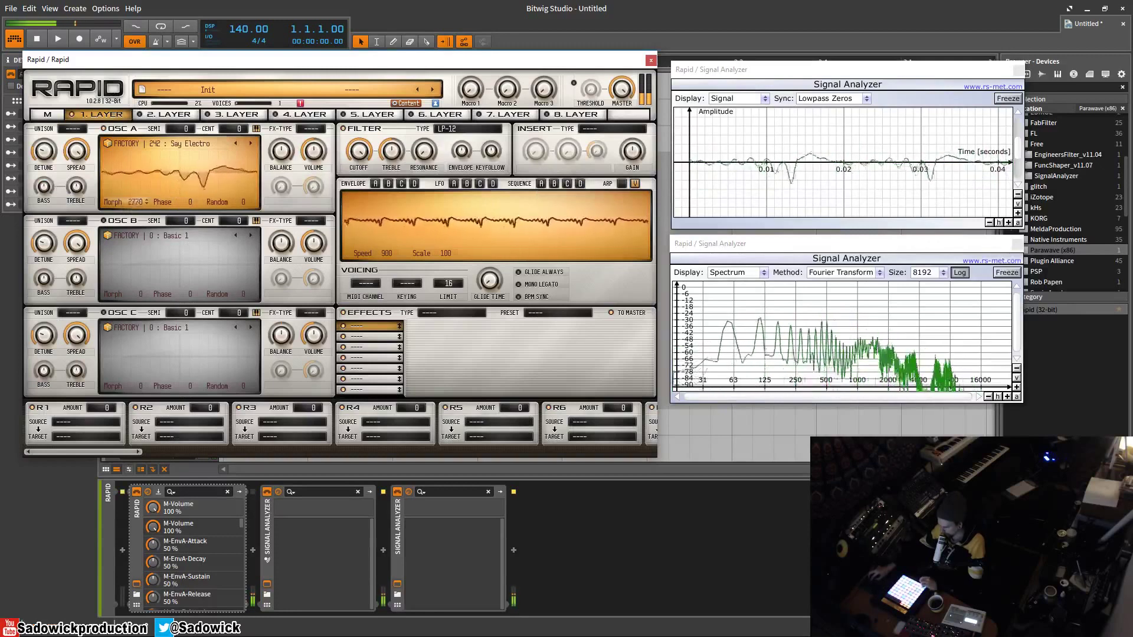
- Browse the factory sound library for oscillator A, examining the wavetable list and the multi-sample categories from Bass to Noise
click(174, 148)
scroll(204, 322, down, 3)
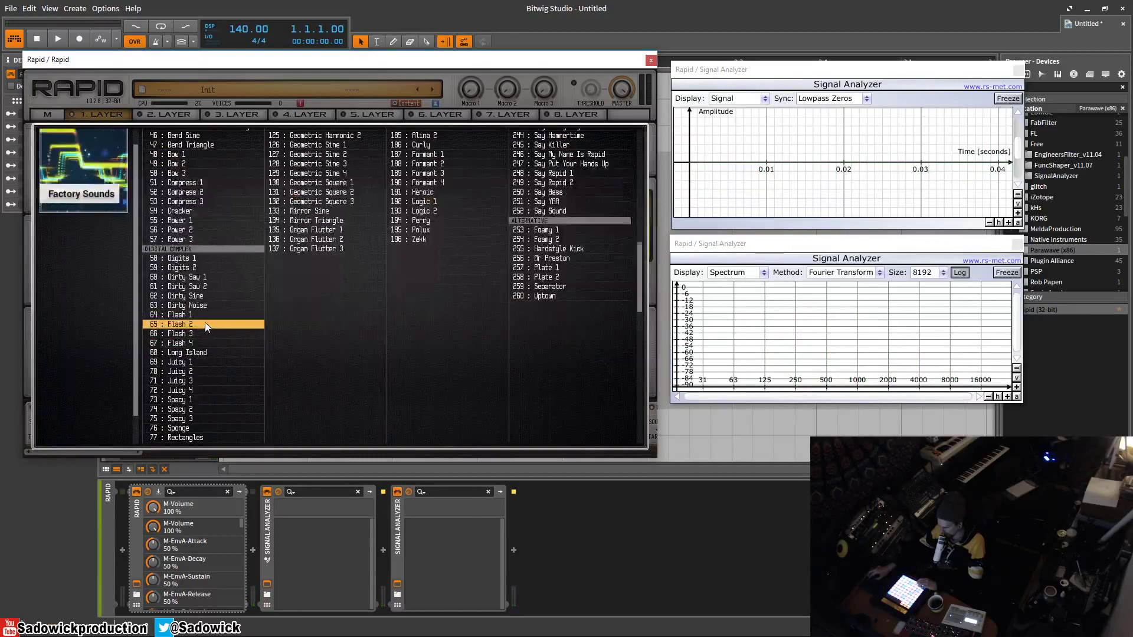
scroll(227, 248, down, 3)
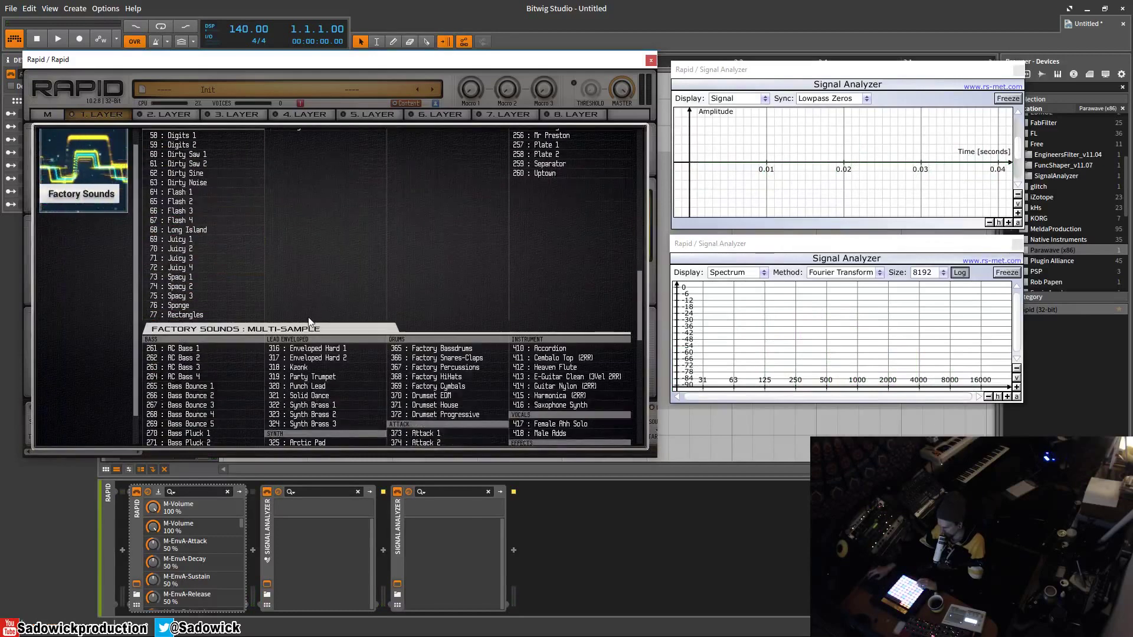
scroll(260, 262, up, 10)
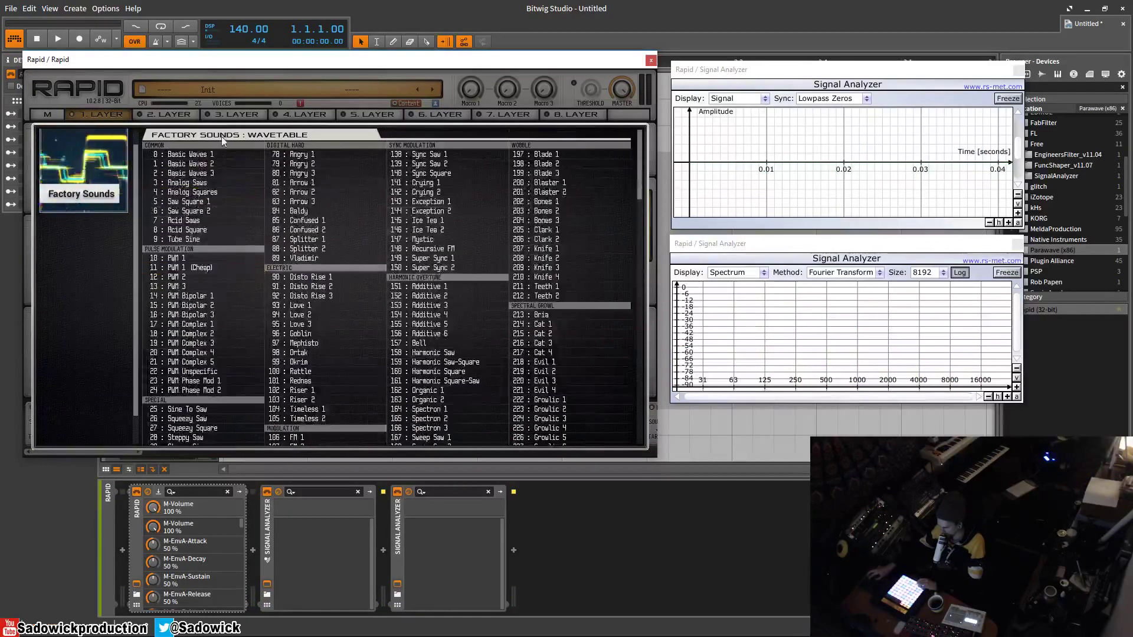
scroll(283, 295, down, 10)
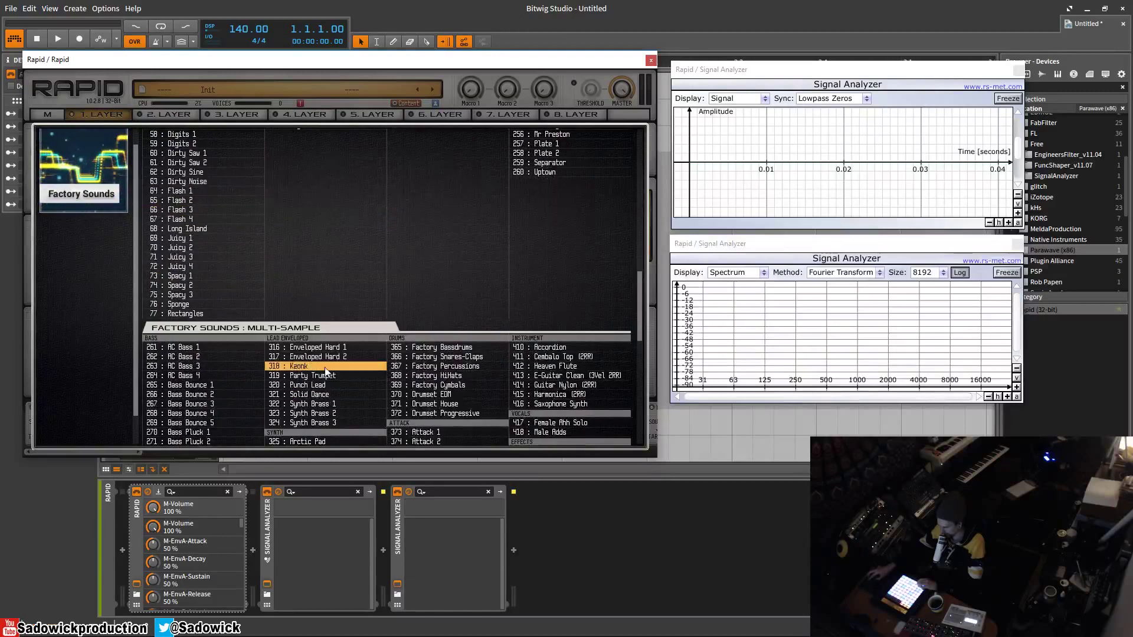
scroll(335, 358, down, 1)
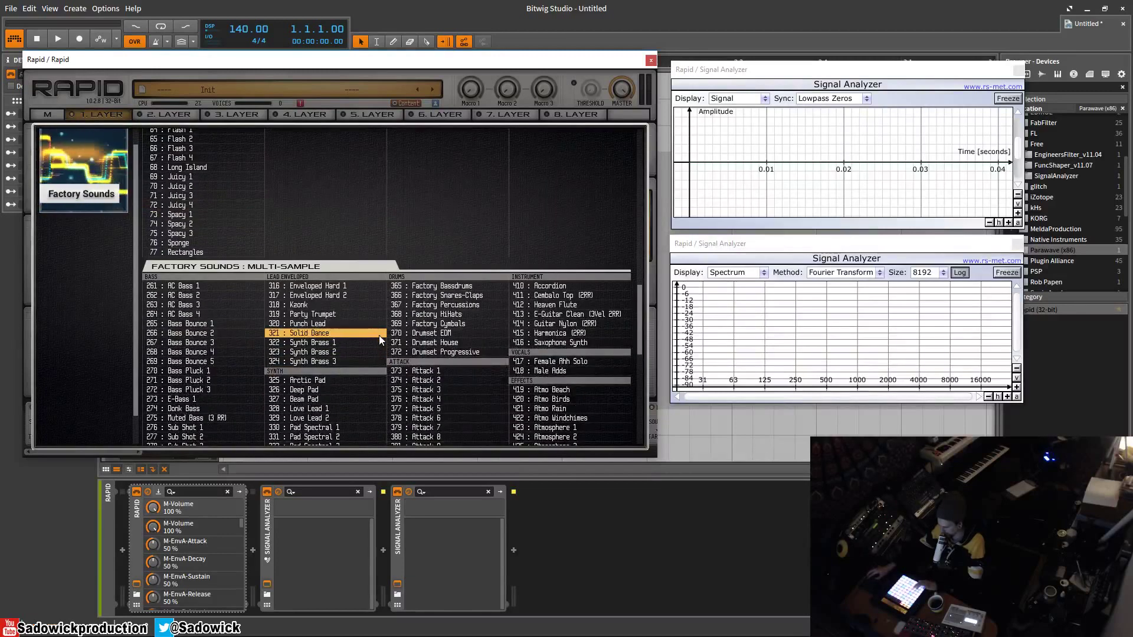
scroll(378, 335, down, 5)
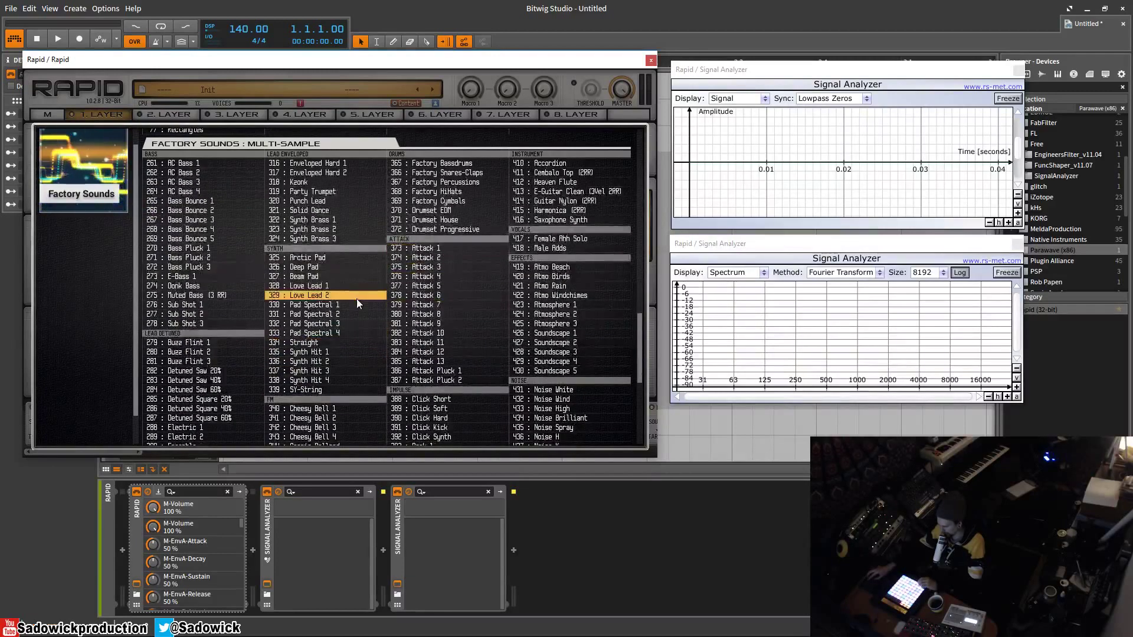
scroll(356, 299, down, 2)
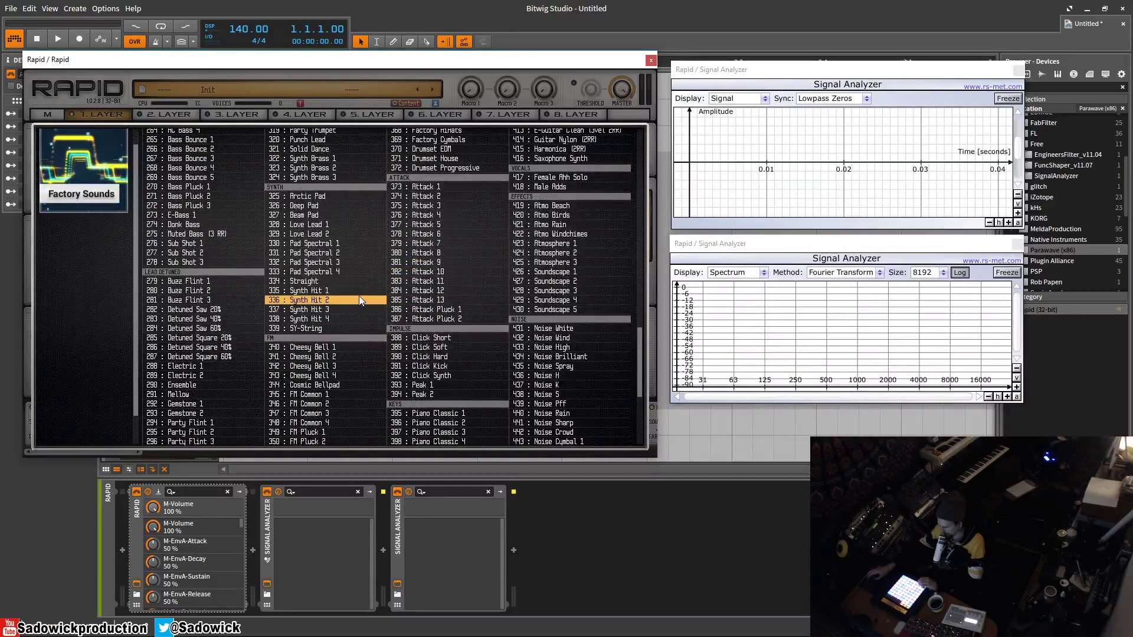
scroll(359, 296, up, 2)
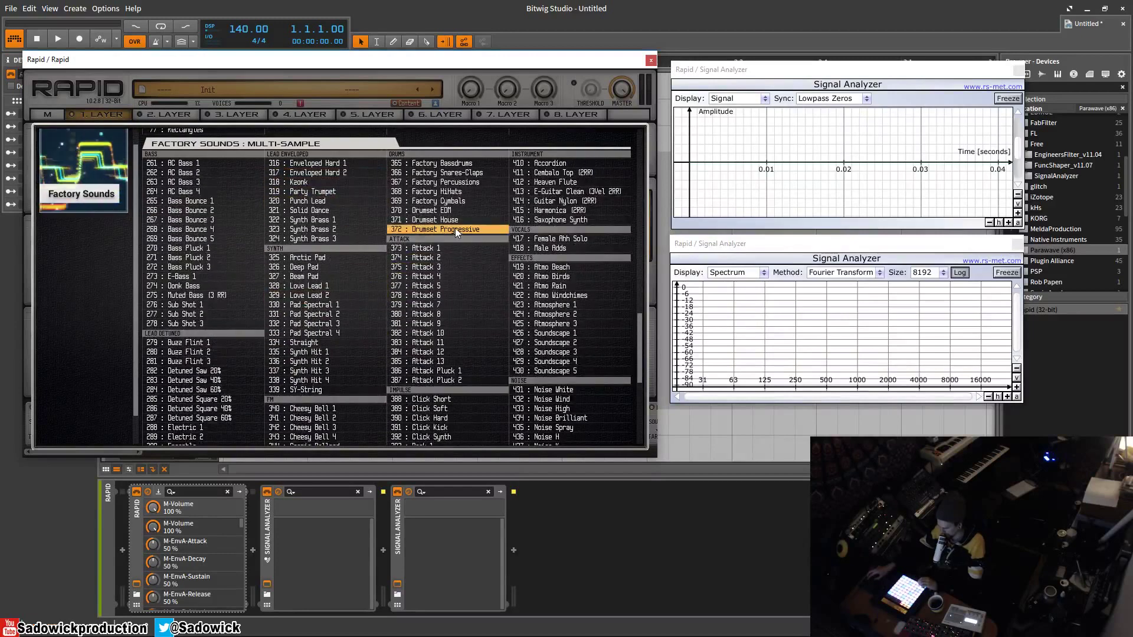
scroll(455, 229, down, 4)
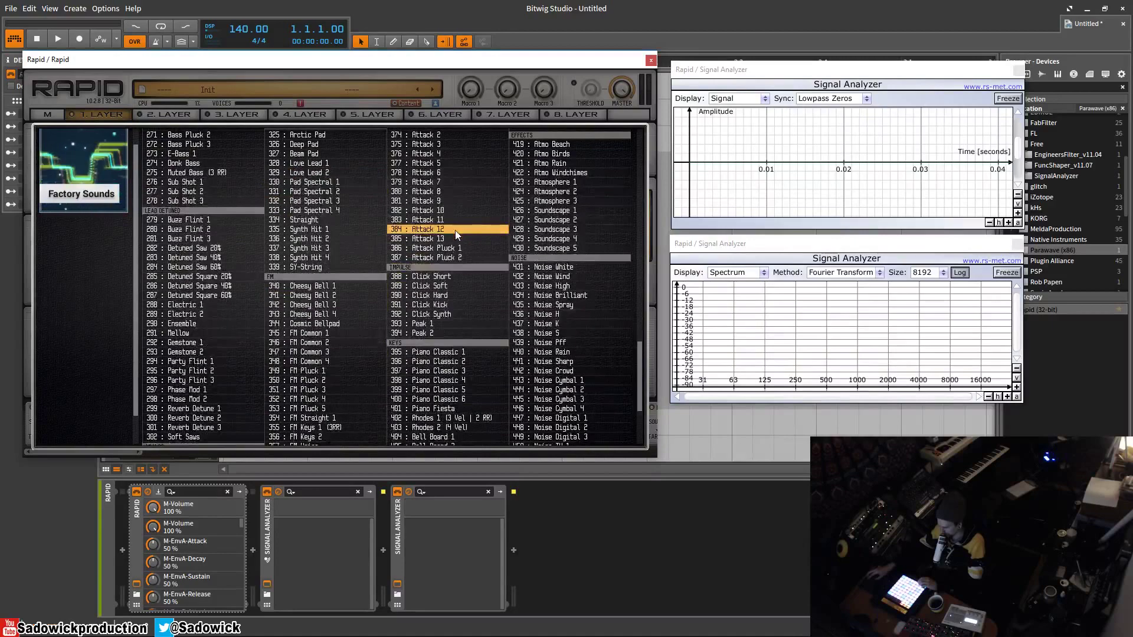
scroll(455, 230, down, 4)
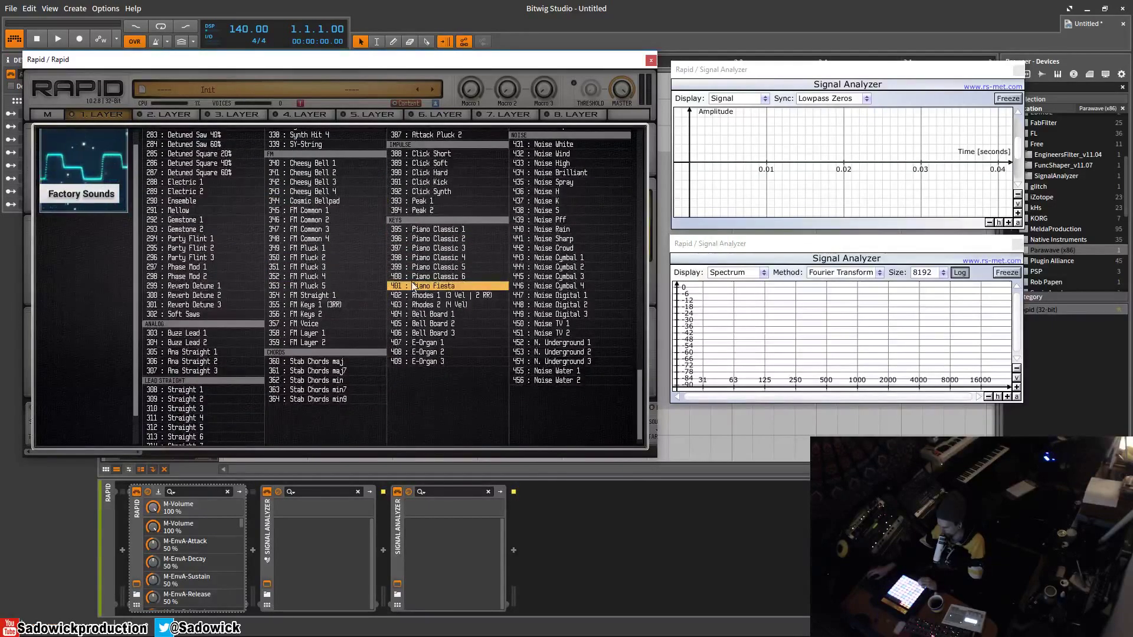
scroll(413, 285, up, 6)
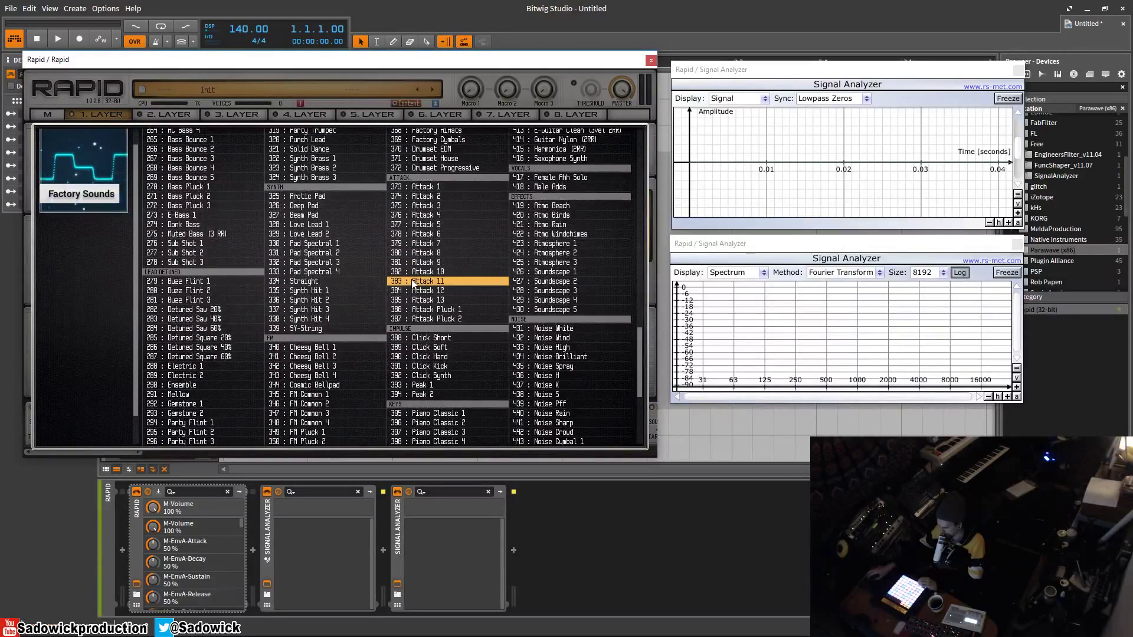
scroll(413, 284, up, 4)
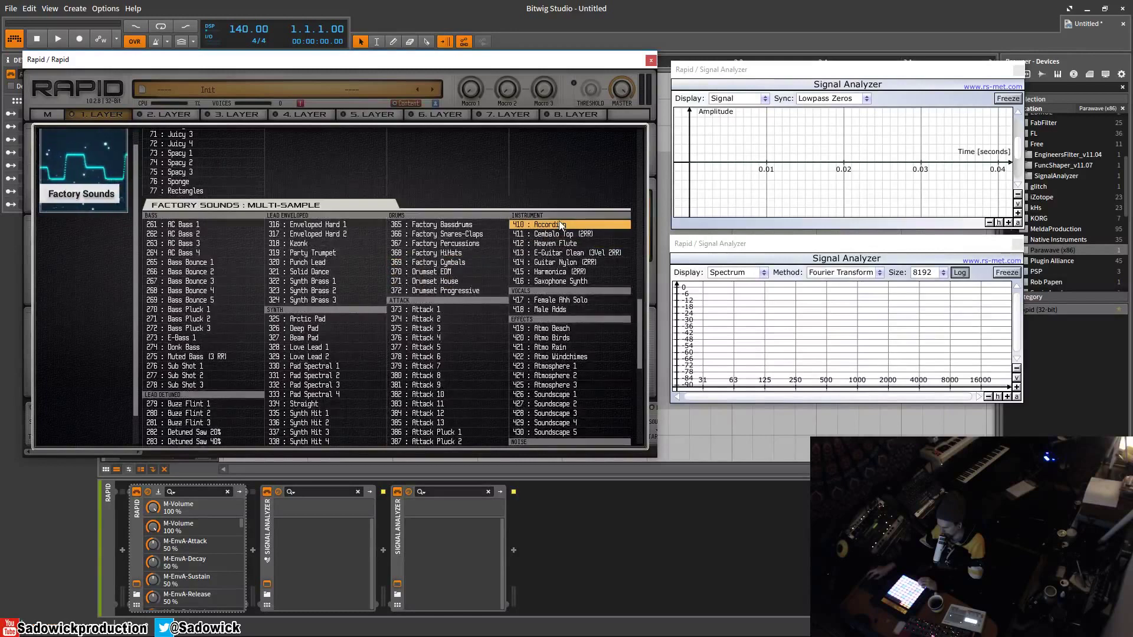
- Load the Factory Bassdrums multi-sample into oscillator A, and replace it with Attack 1 from the Attack category
click(499, 225)
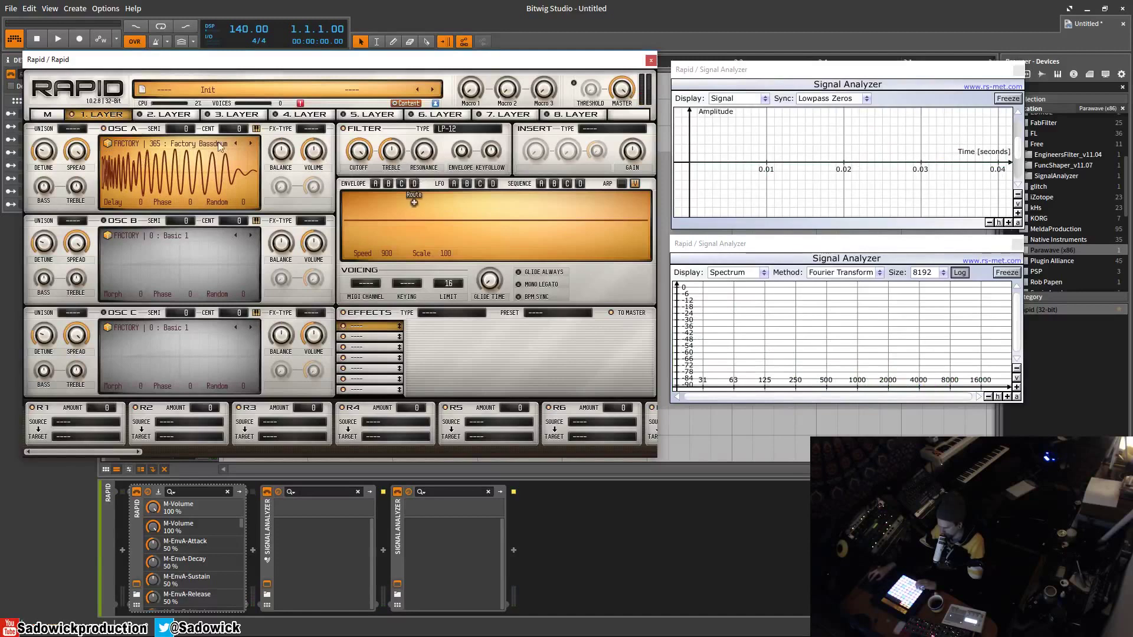
click(177, 143)
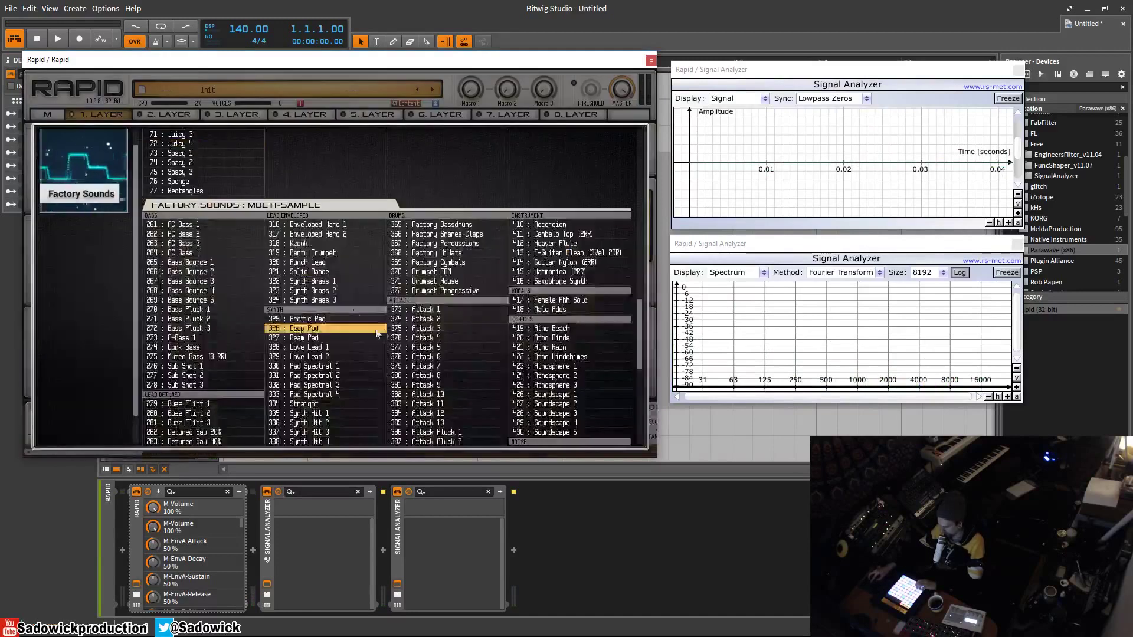
click(422, 311)
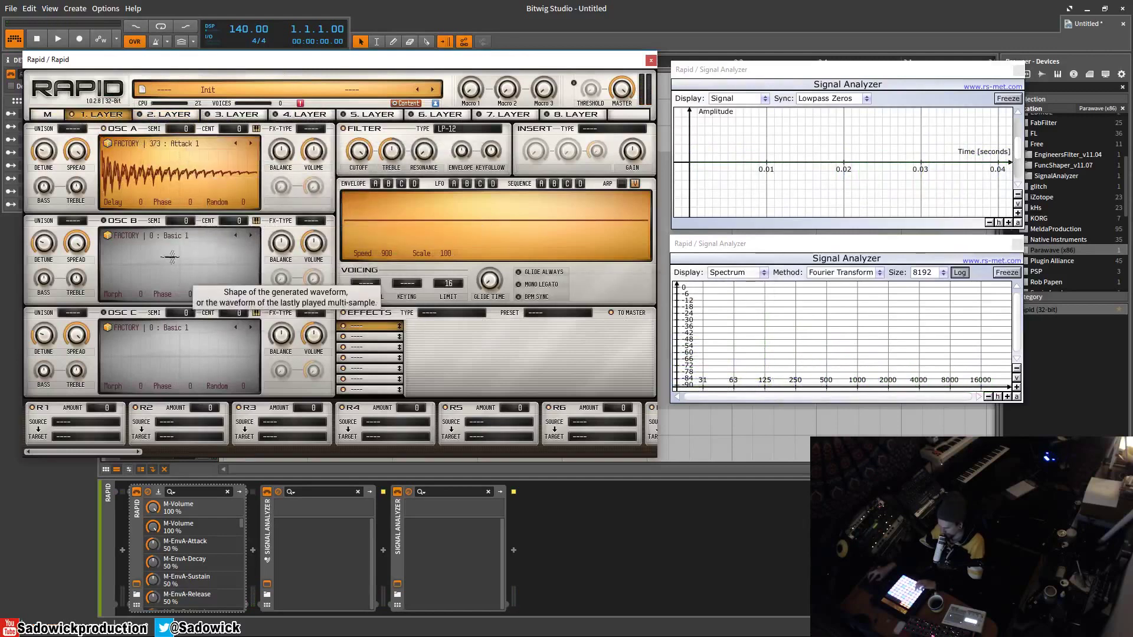
- Load the Basic Waves 1 wavetable from the factory Common category into oscillator A
click(169, 145)
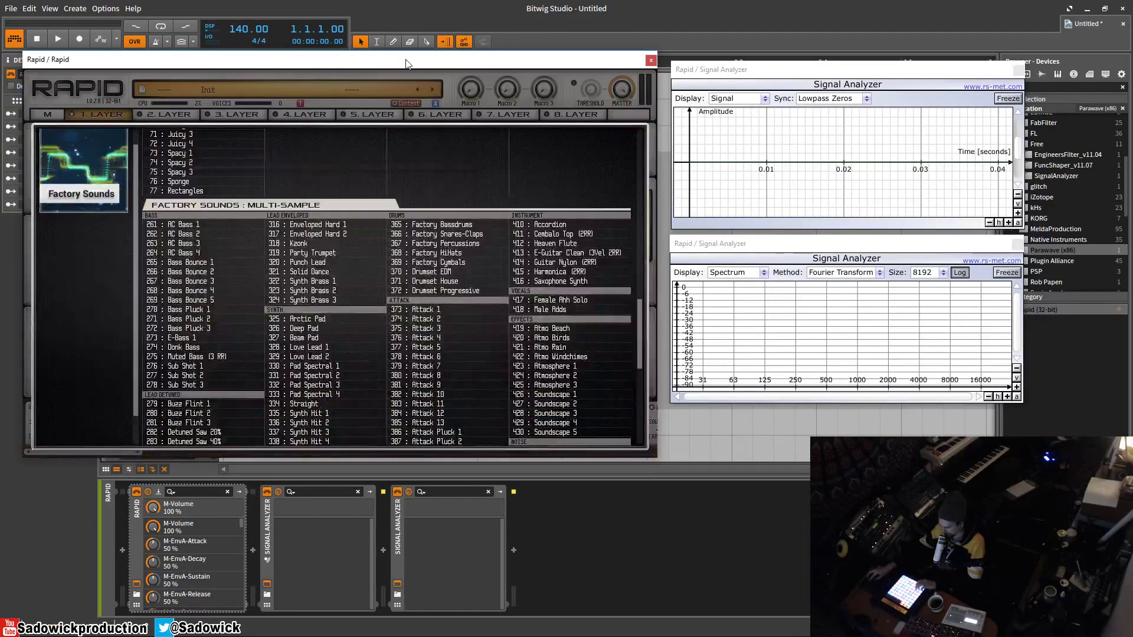
scroll(330, 272, up, 15)
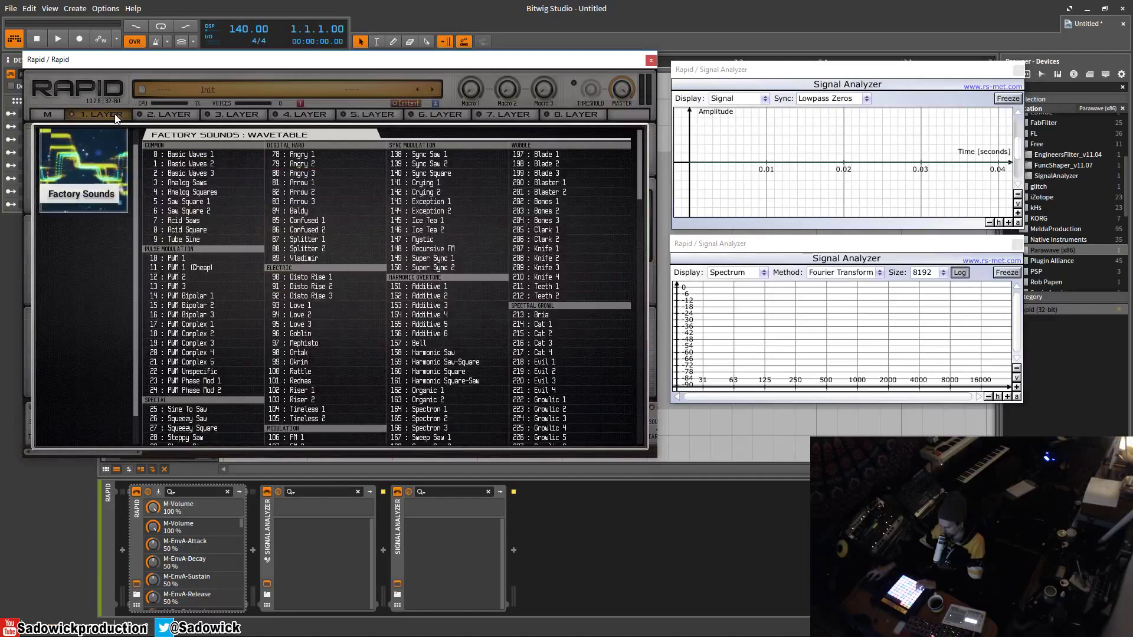
click(205, 155)
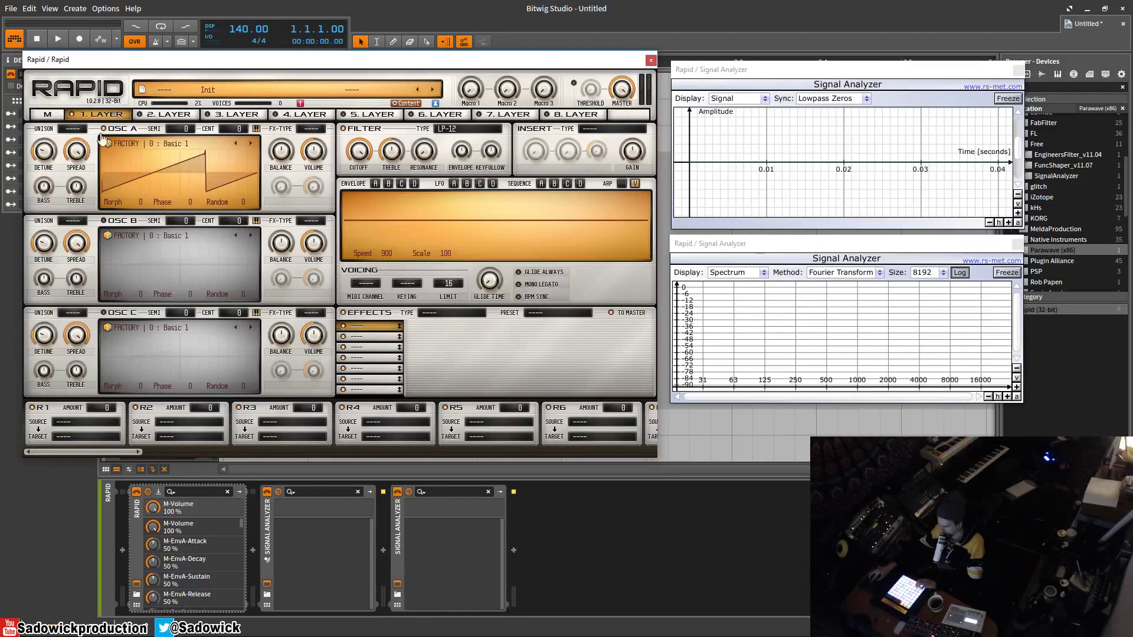
- Try oscillator A with 7 unison voices, adjusting its detune, and switch unison back off
click(74, 129)
click(89, 205)
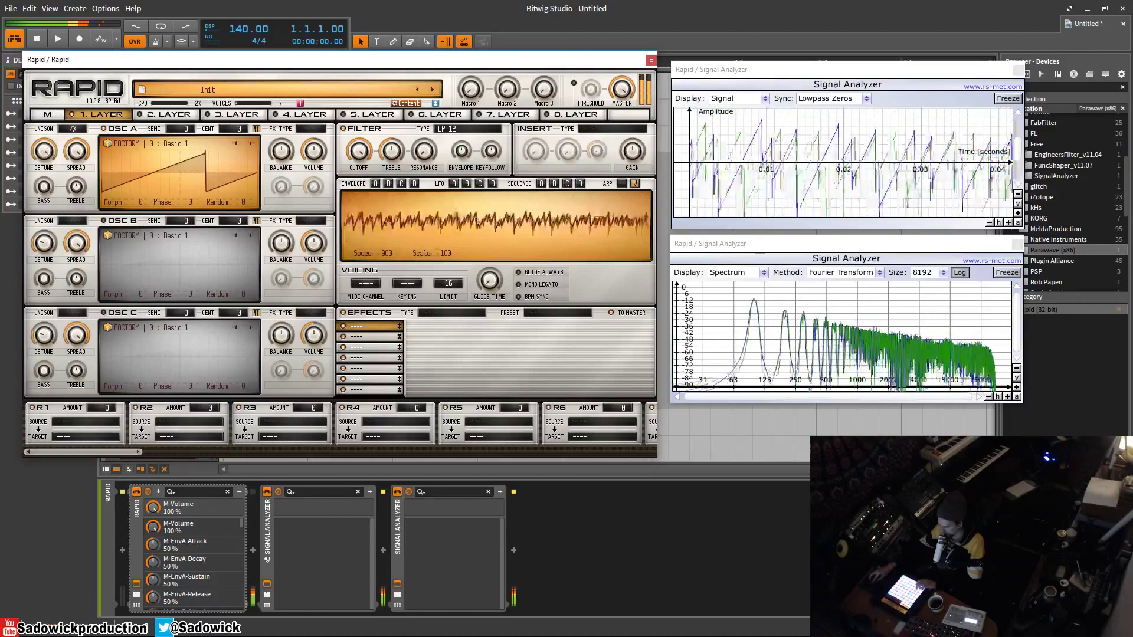
drag(46, 151, 50, 156)
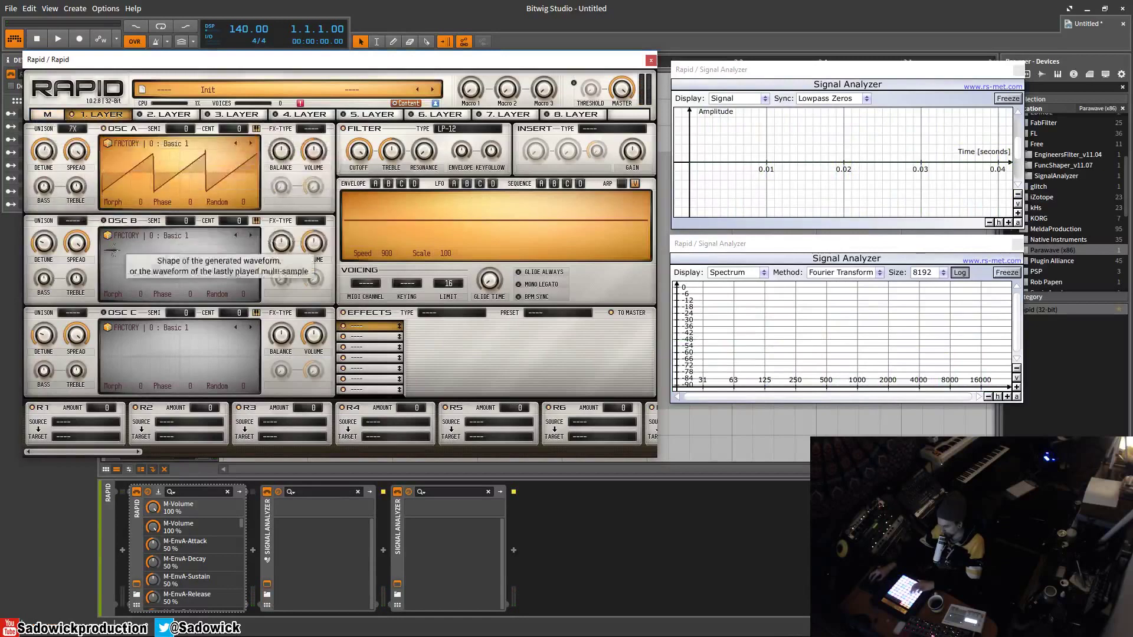
click(72, 129)
click(73, 141)
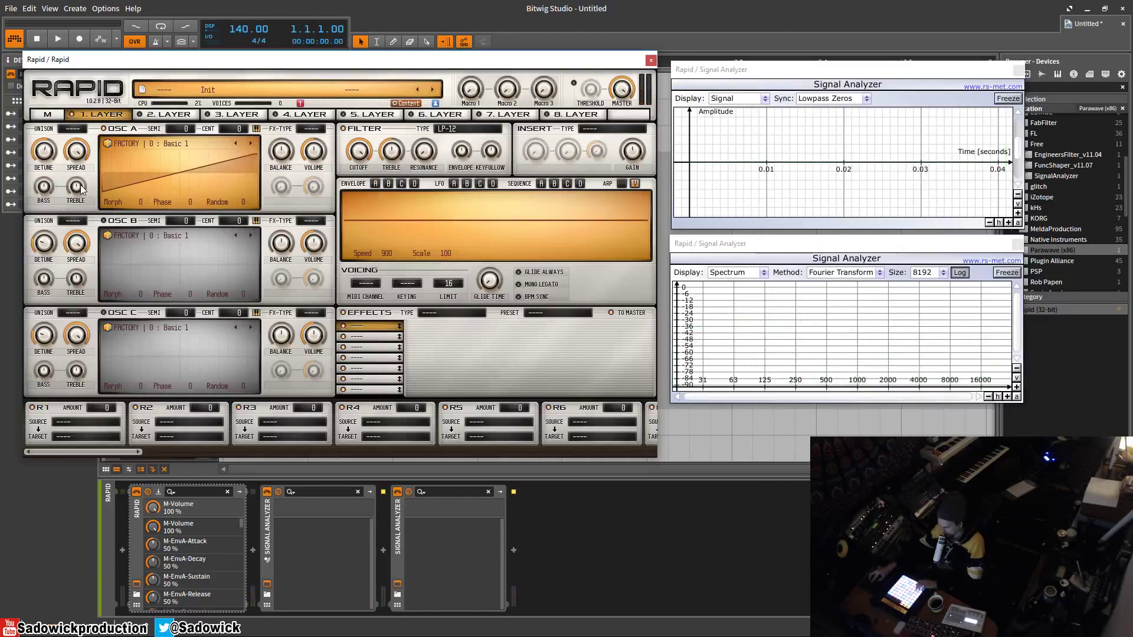
- Compare oscillator A's sound with 7 and 2 unison voices, ending with unison switched off
click(74, 128)
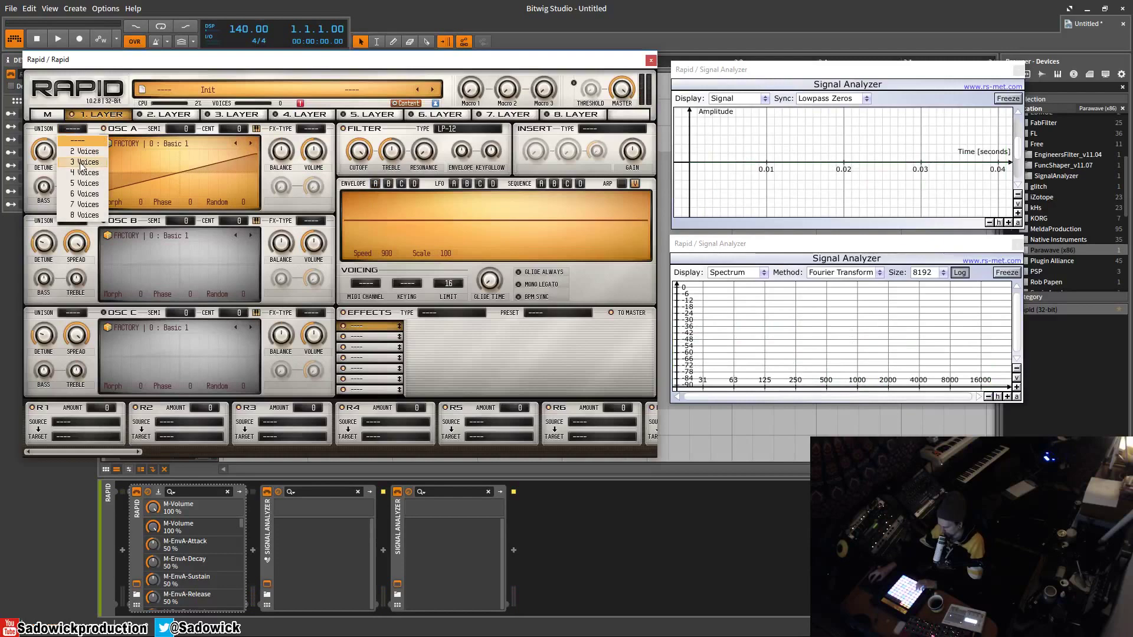
click(82, 205)
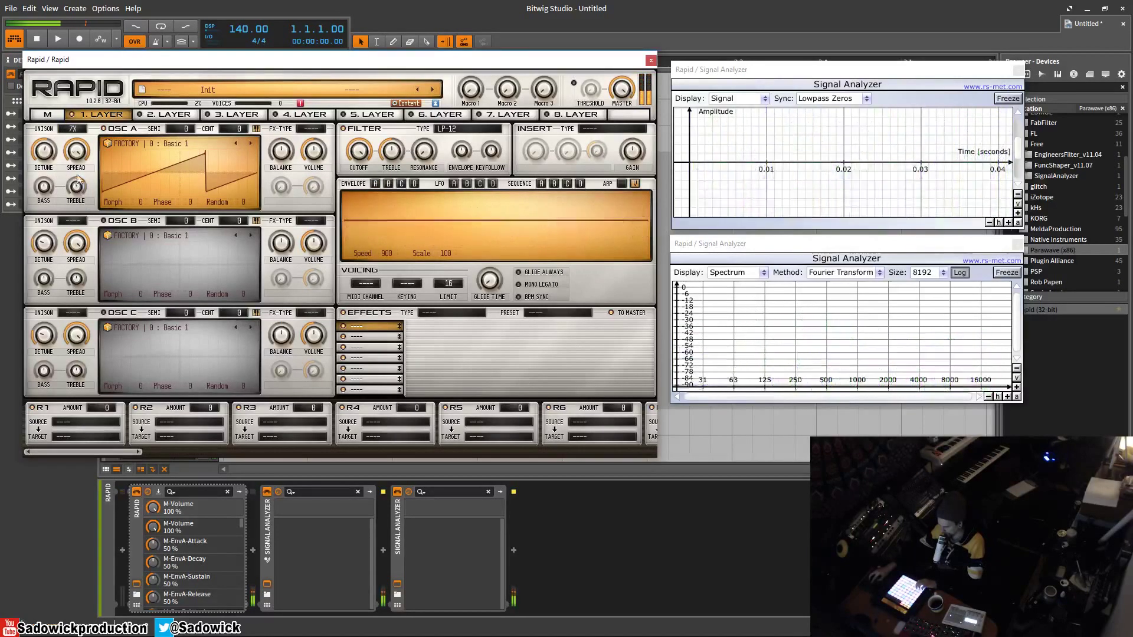
click(73, 129)
click(74, 142)
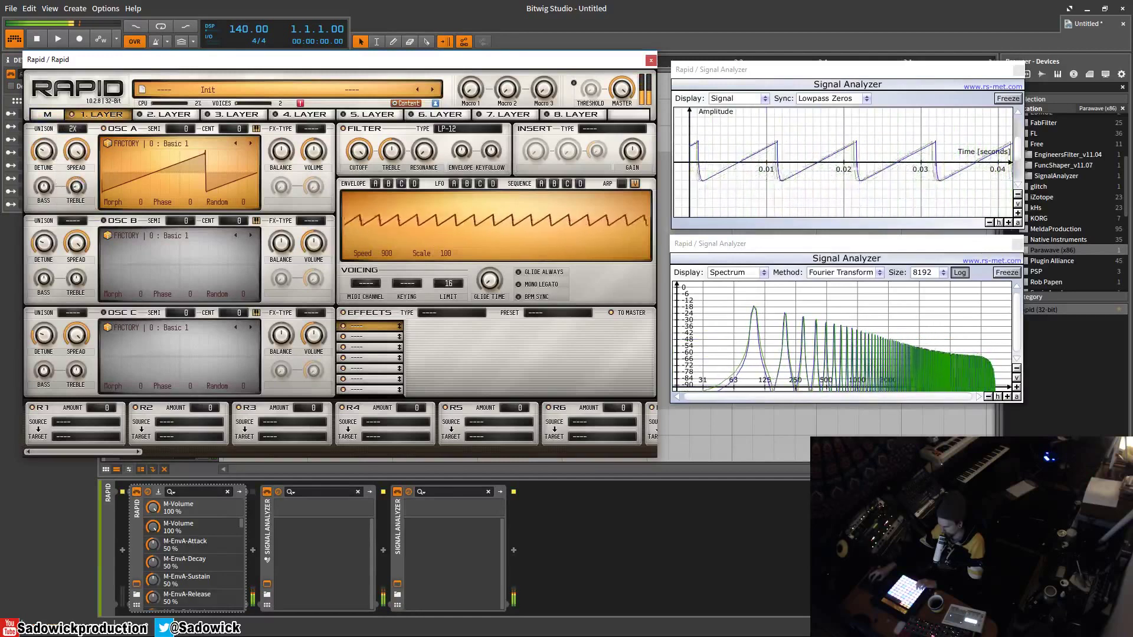
click(73, 129)
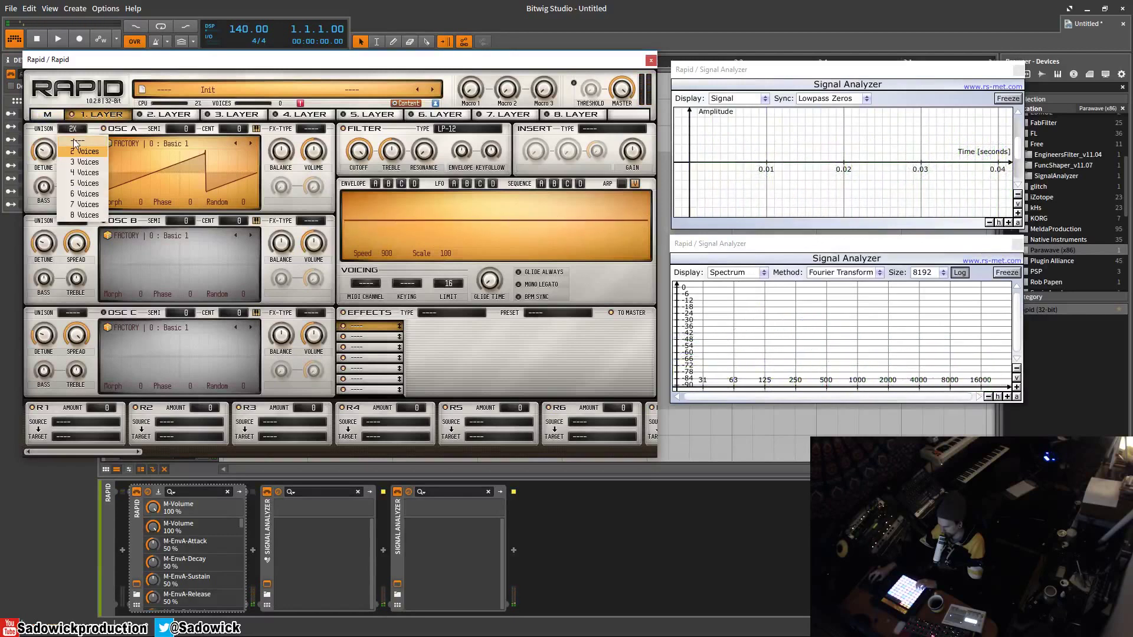
click(74, 134)
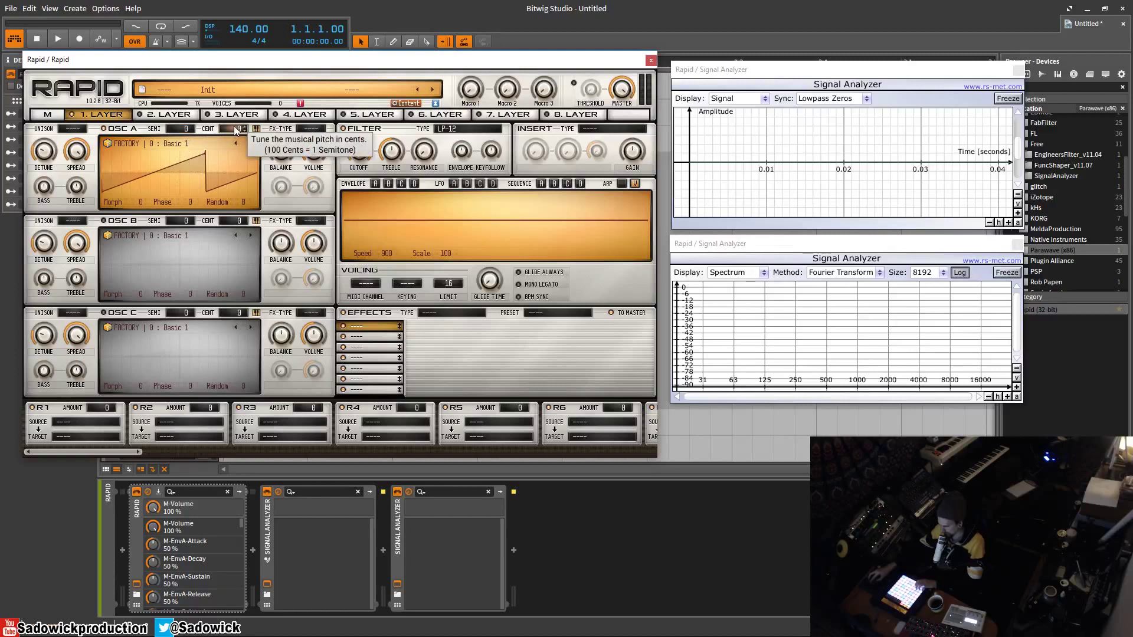
- Try the Tube Amplifier effect type on oscillator A and clear the effect type again
click(306, 129)
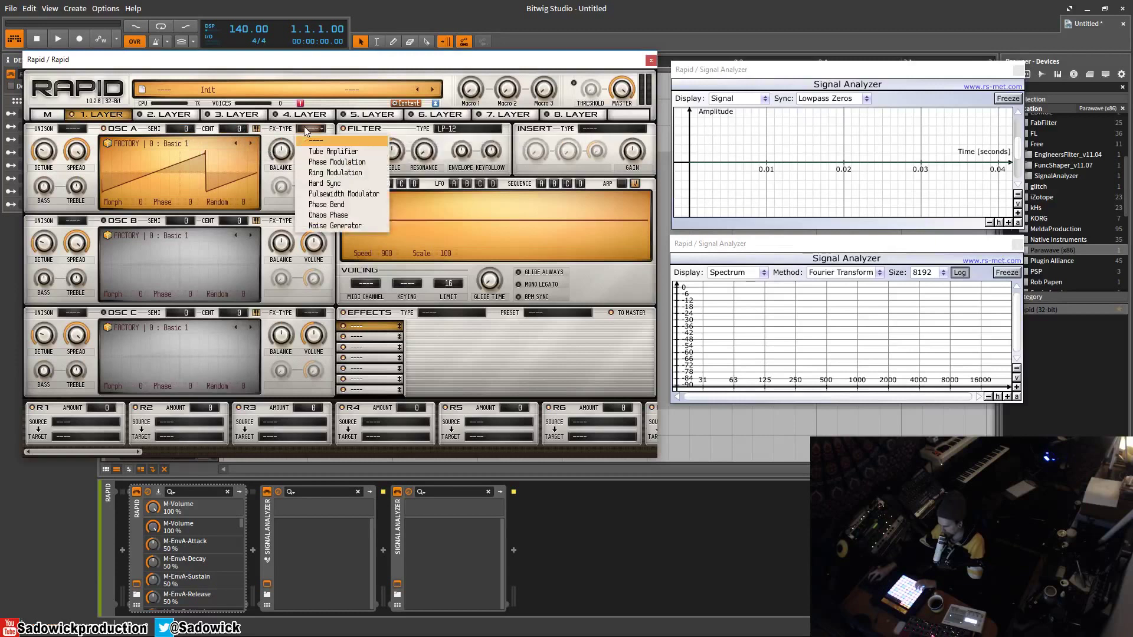
click(334, 152)
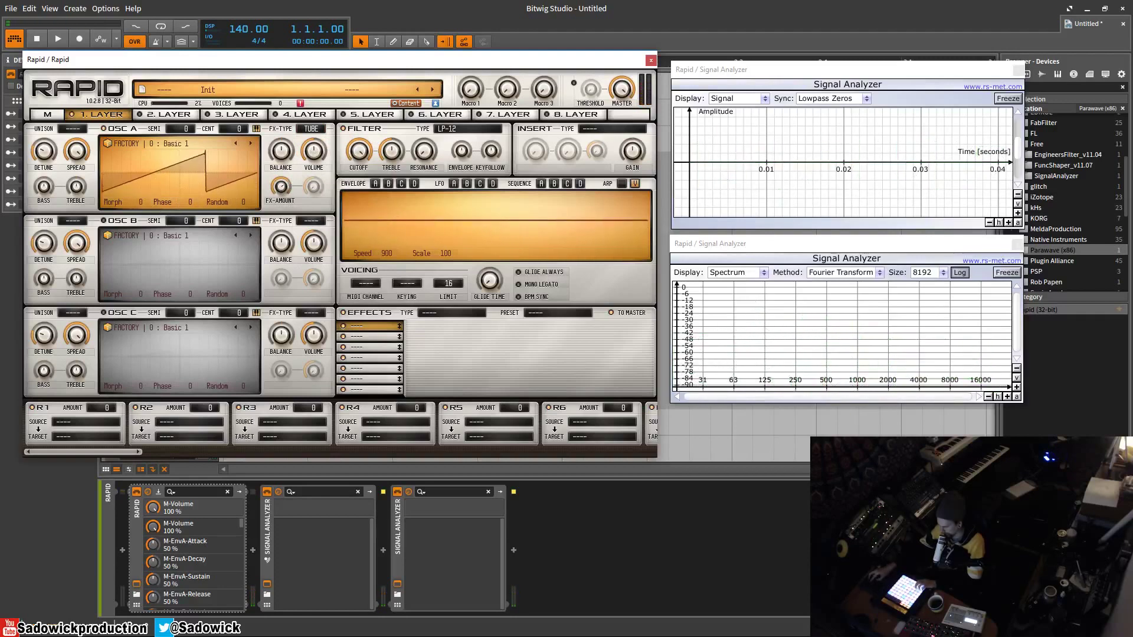
click(316, 130)
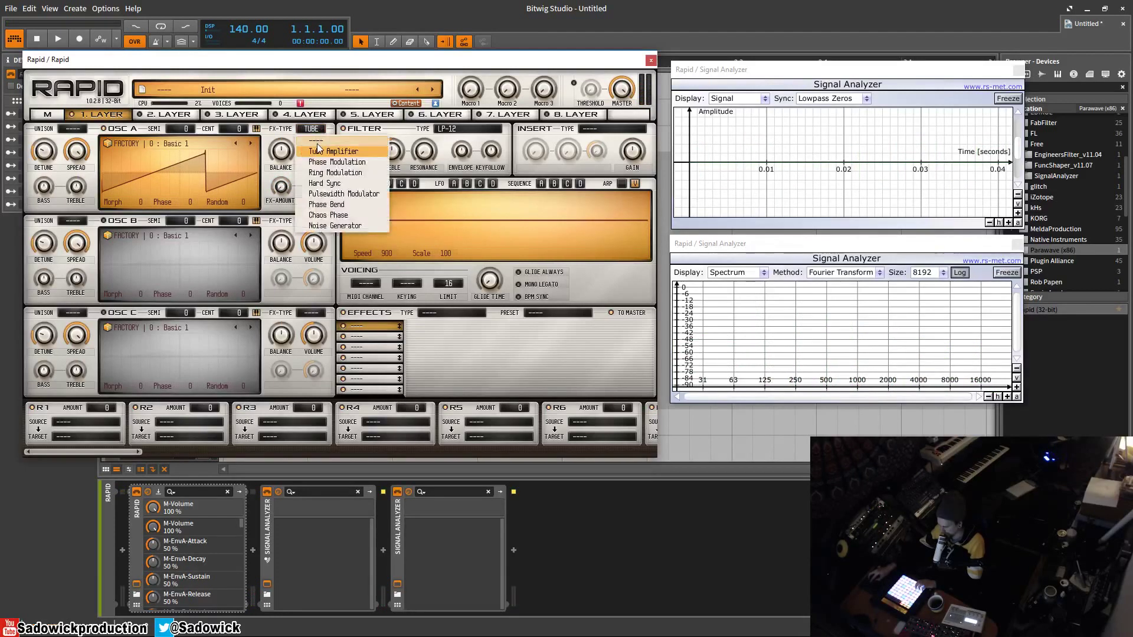
click(298, 168)
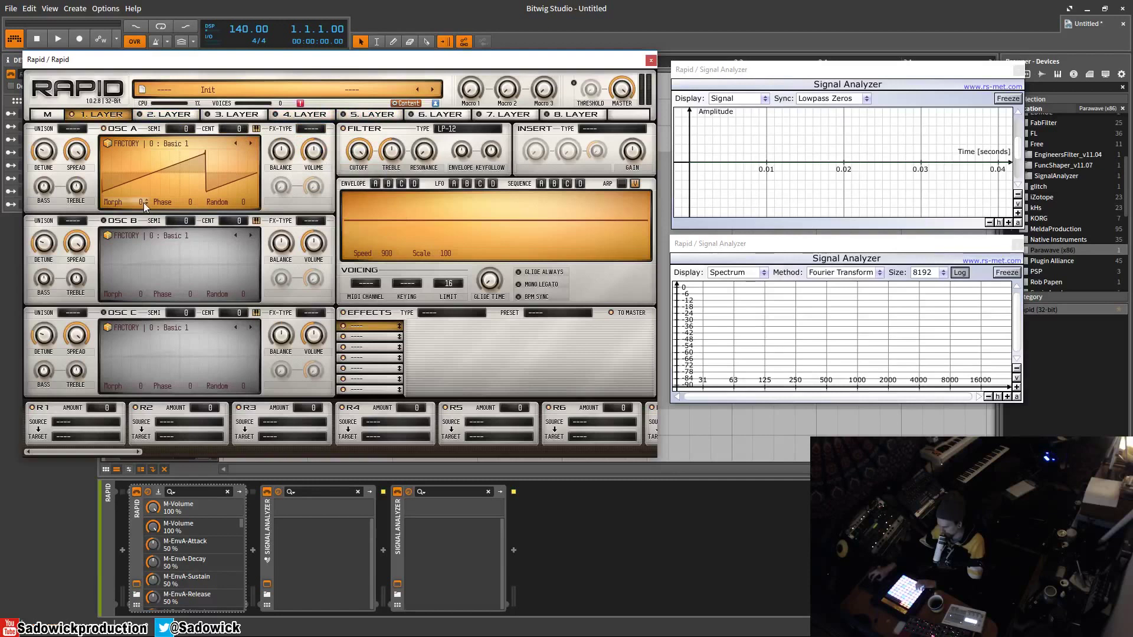
- Sweep oscillator A's morph up to 10000 and back down to 0 twice
drag(142, 200, 142, 147)
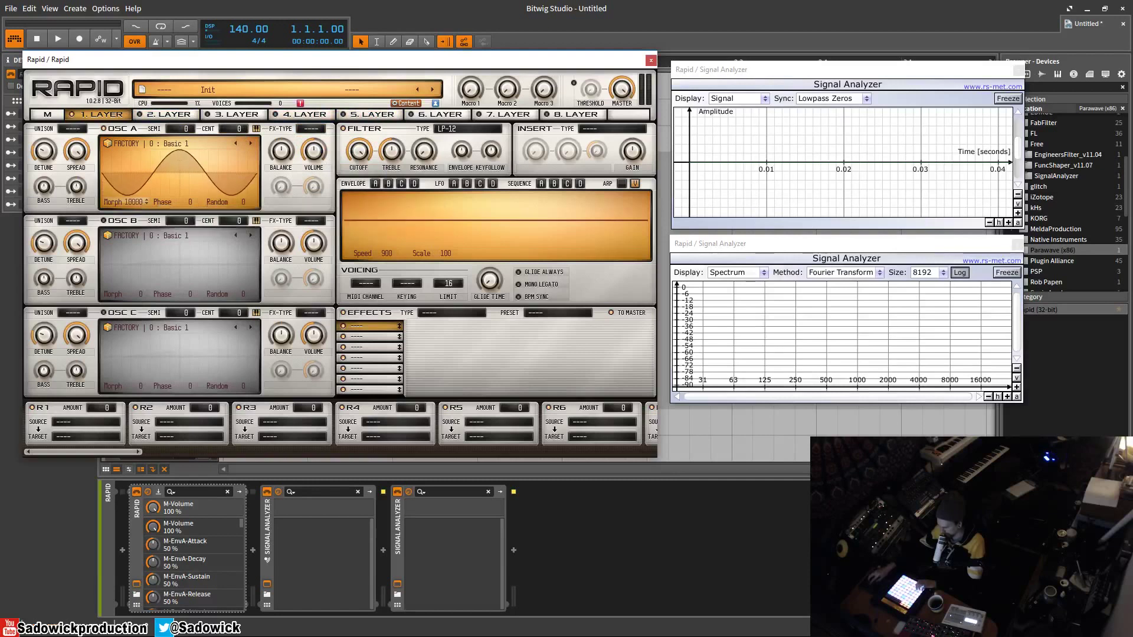
drag(132, 202, 132, 248)
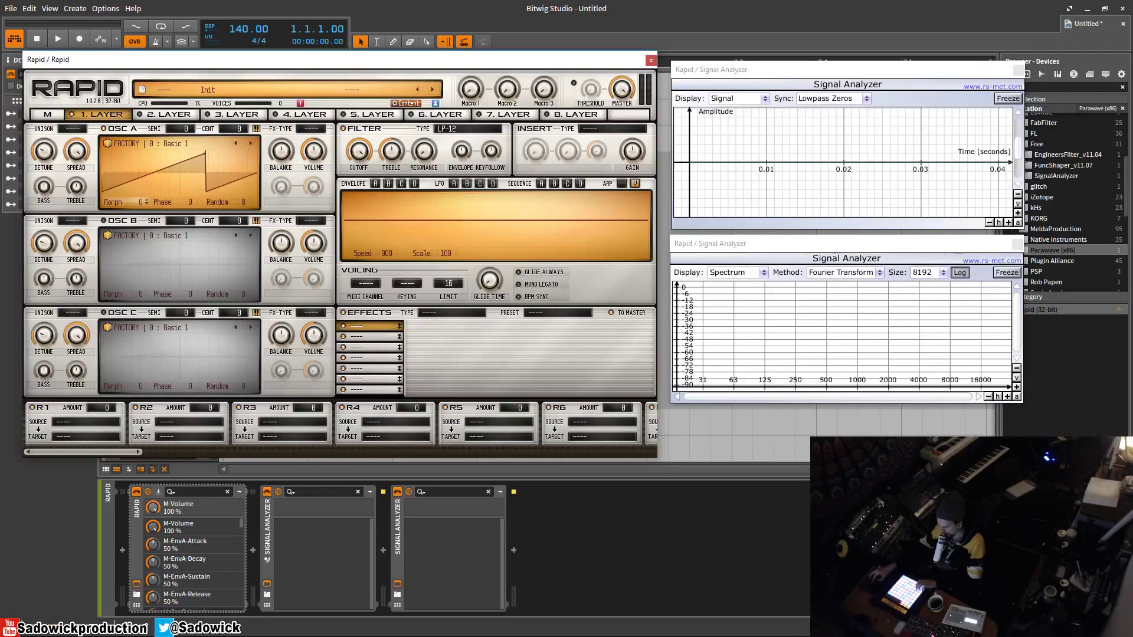
drag(142, 202, 142, 148)
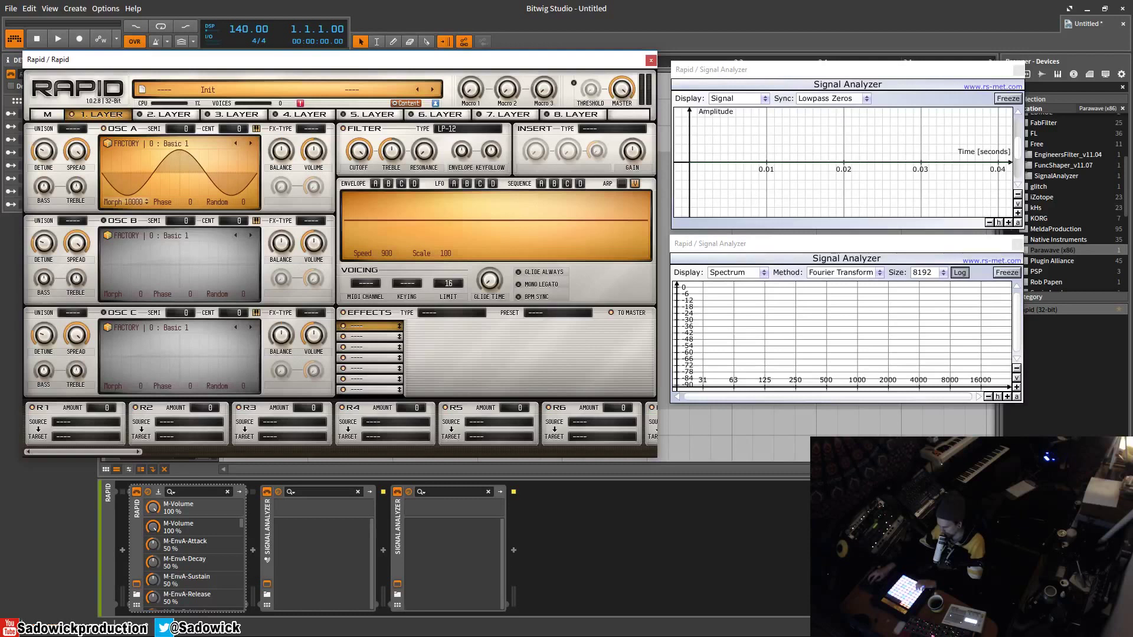
drag(132, 202, 132, 248)
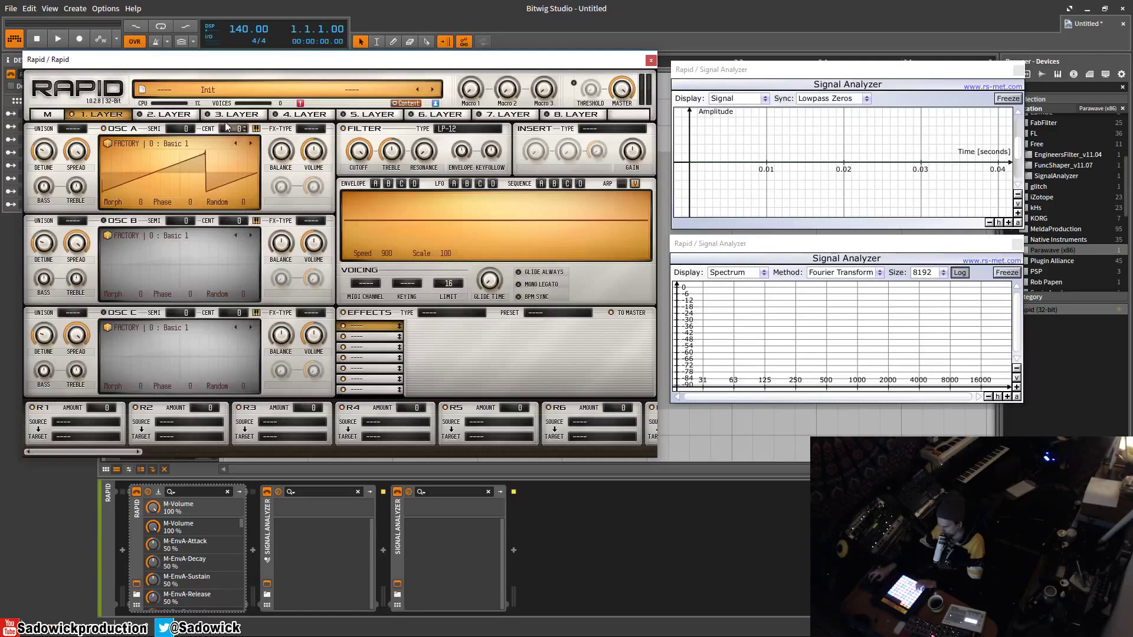
- Try oscillator A with 6 unison voices, raising its random start phase to 100 and lowering it back to 0
click(69, 134)
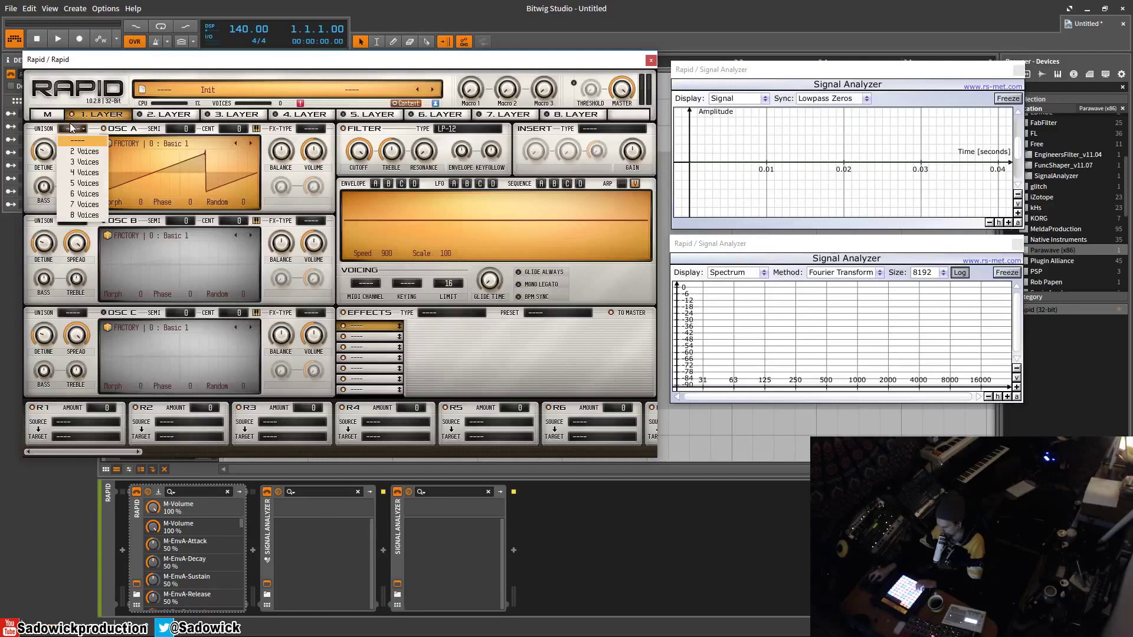
click(88, 196)
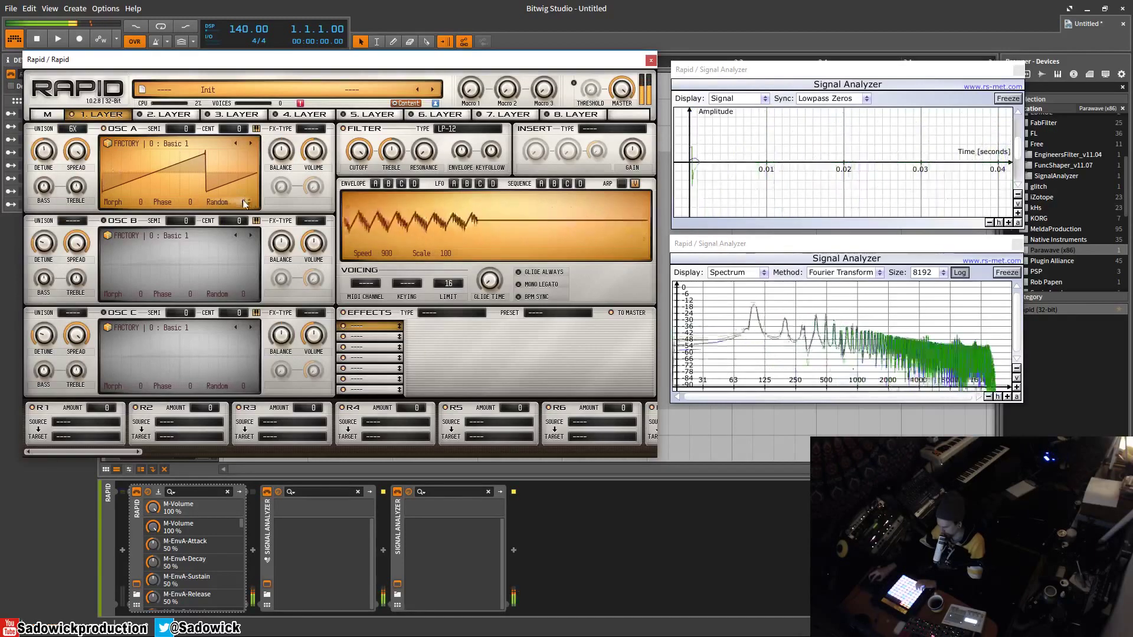
drag(243, 201, 248, 202)
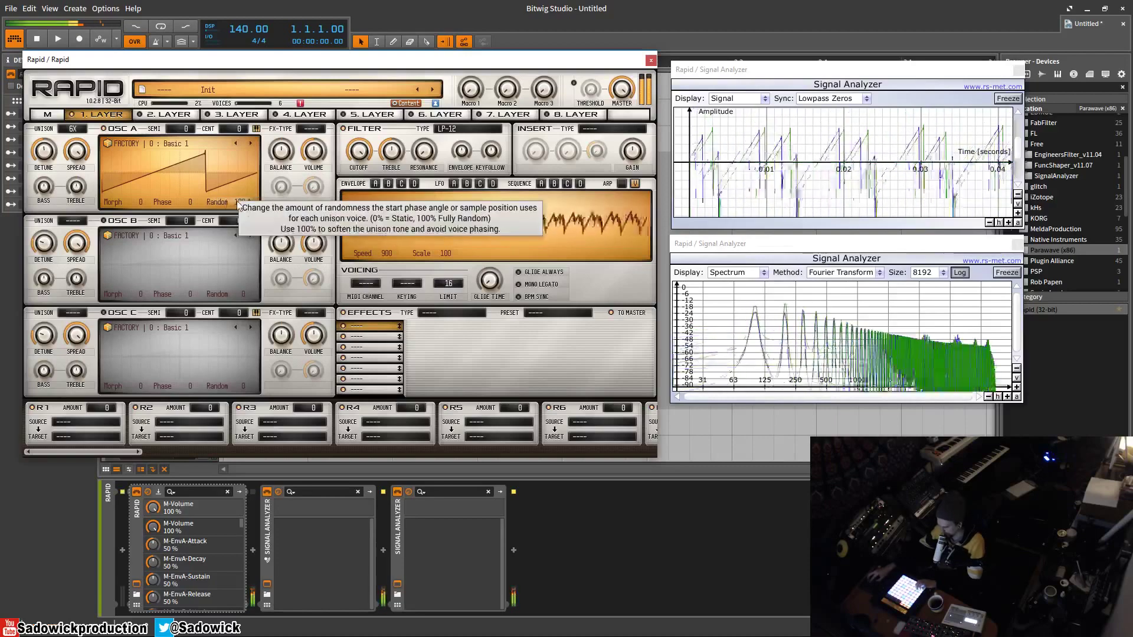
drag(241, 201, 241, 236)
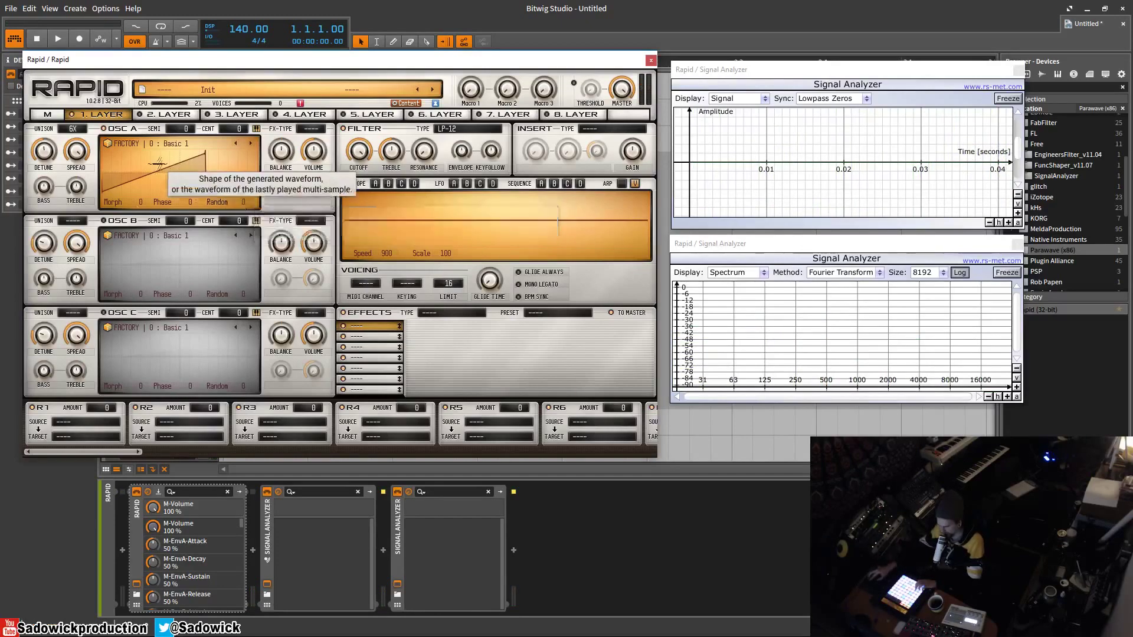
- Set oscillator A to 7 unison voices with random phase at 100 and widen the waveform analyzer's time range past 0.10 seconds
click(74, 128)
click(84, 206)
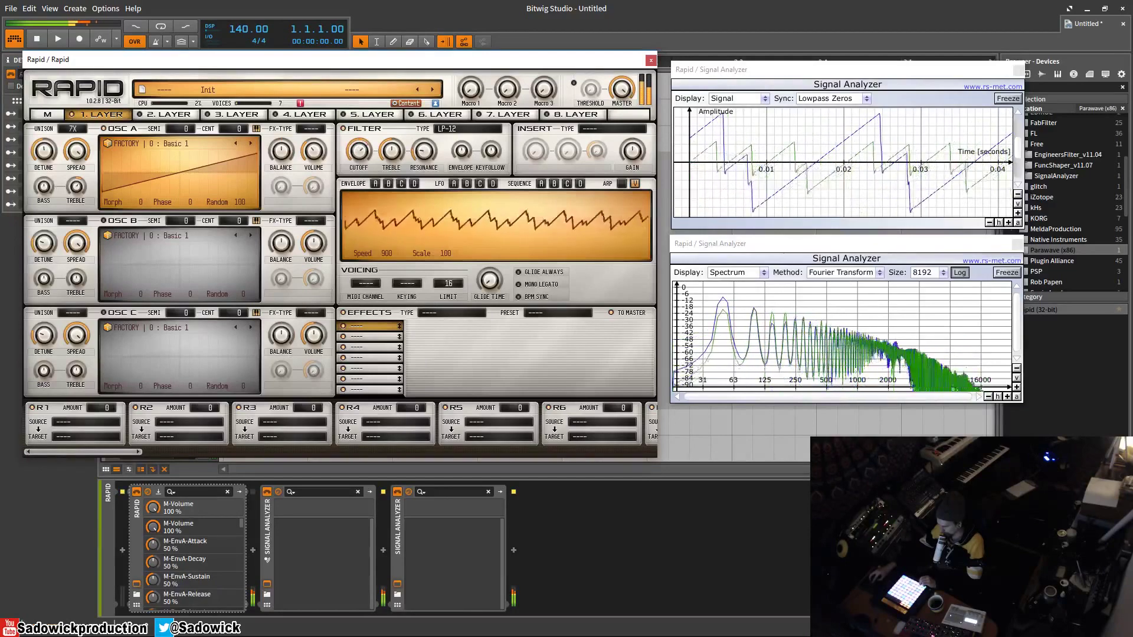
click(989, 223)
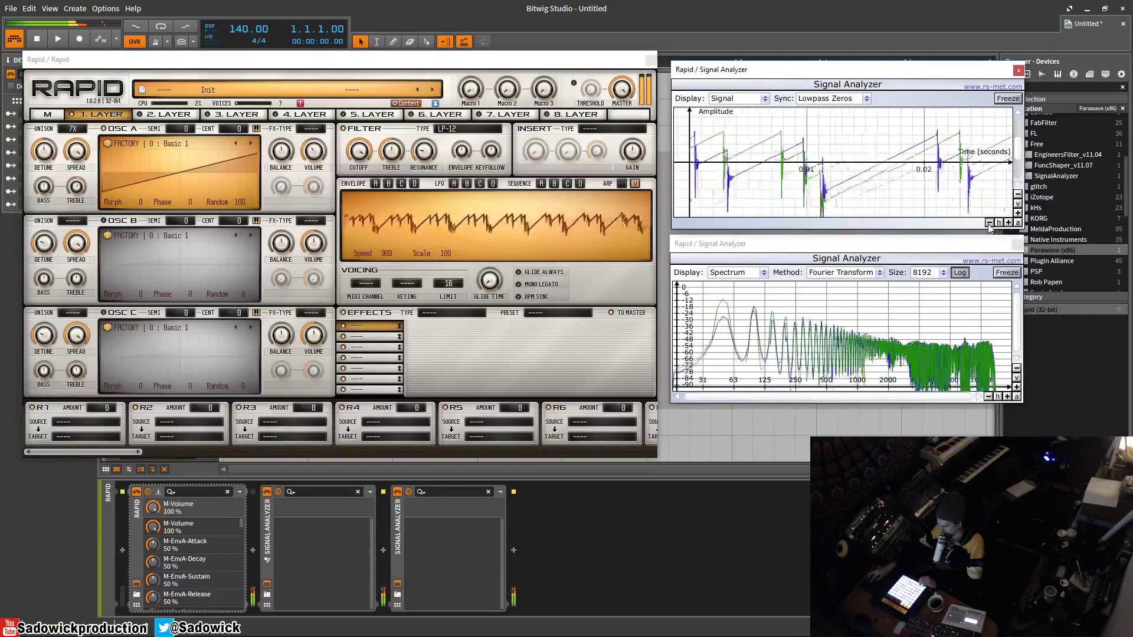
click(989, 223)
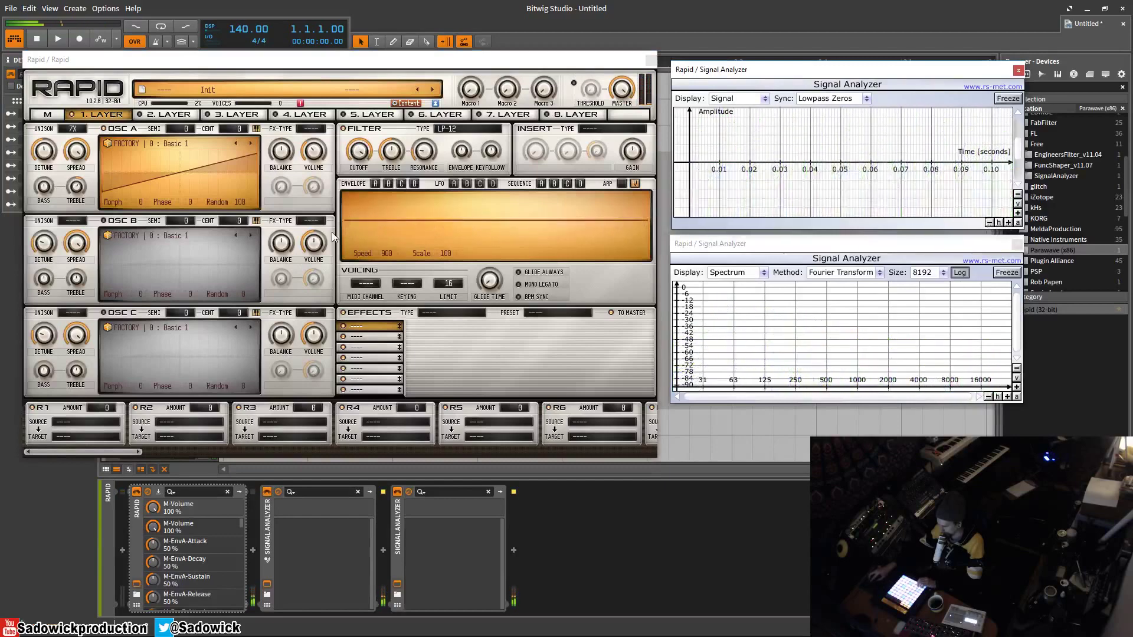
- Try the Multi Bandpass 12dB and Vintage Lowpass filter types on the first layer
click(449, 129)
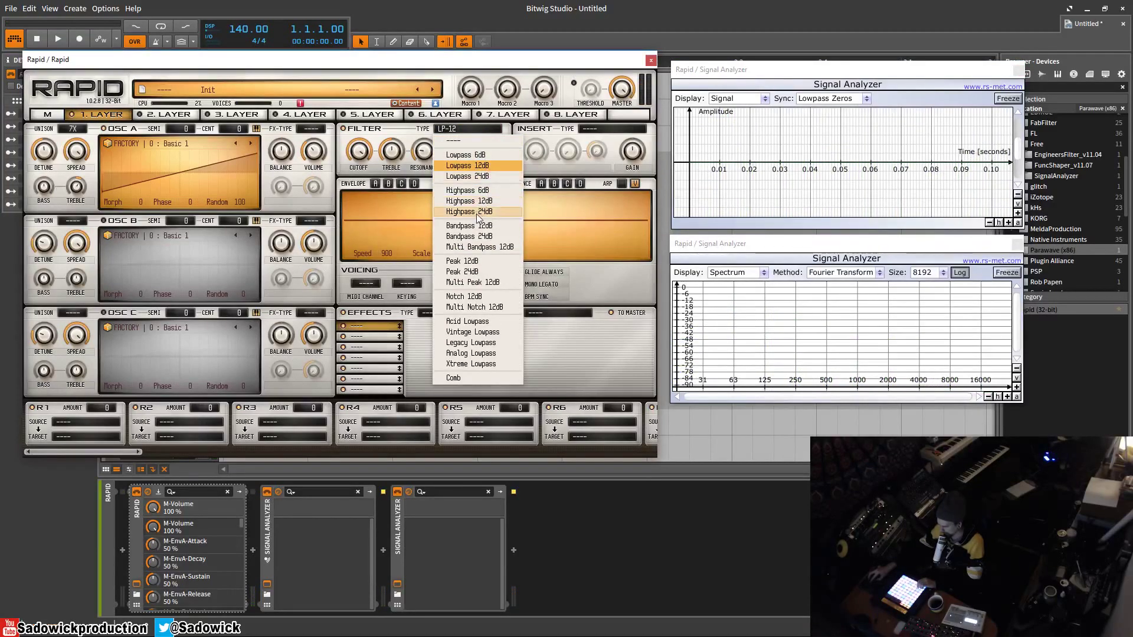
click(490, 247)
click(469, 129)
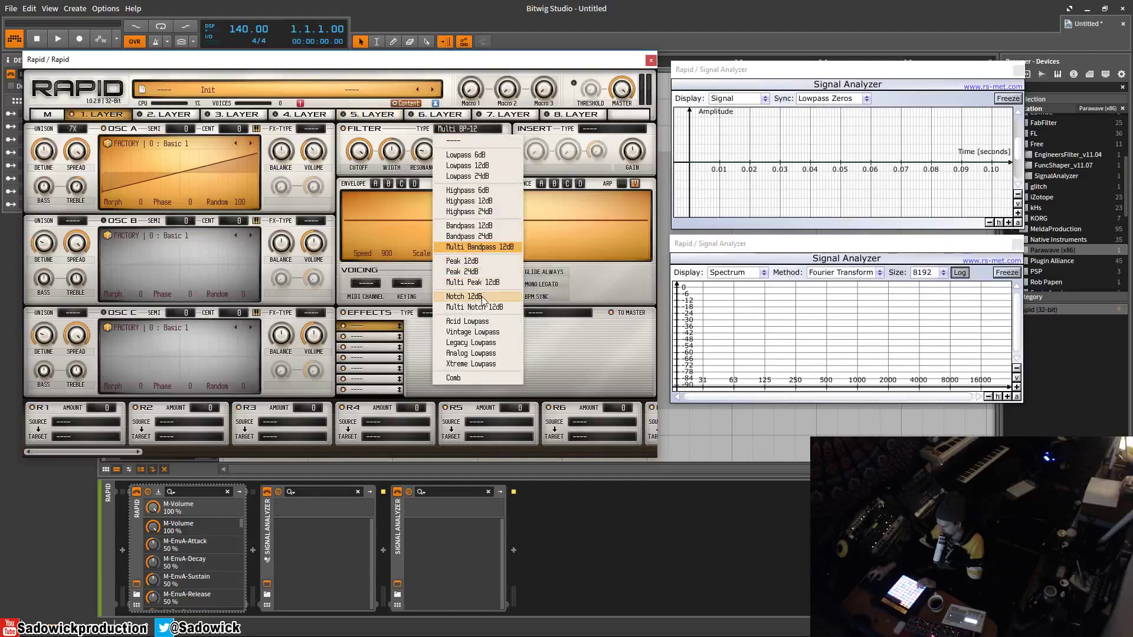
click(500, 331)
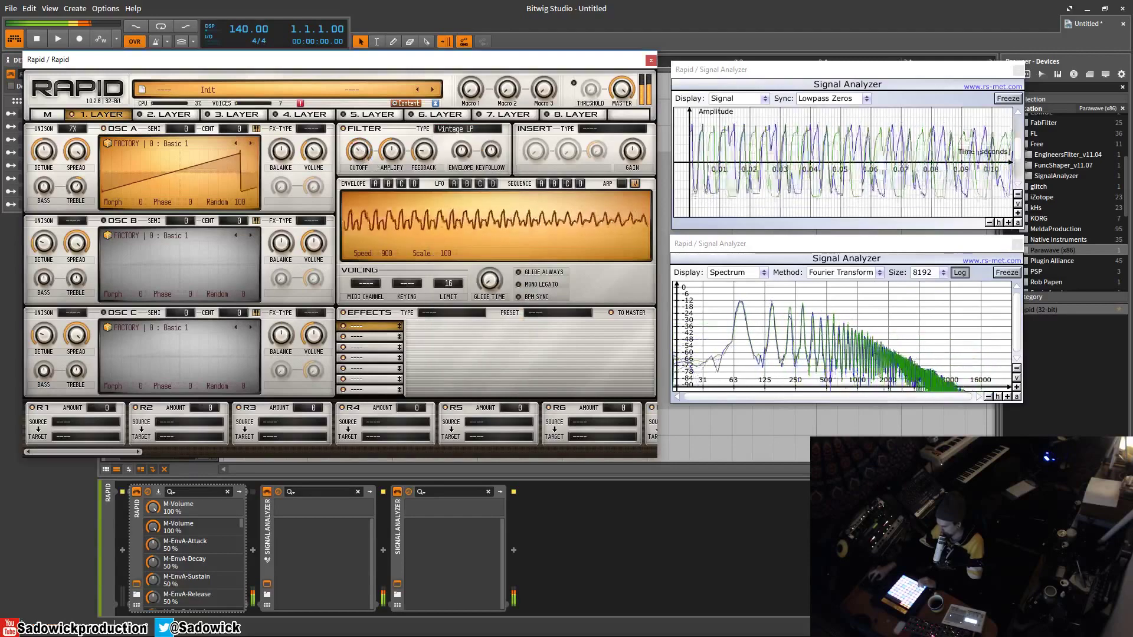
- Try the Legacy Lowpass filter type, adjusting its resonance and cutoff
click(466, 130)
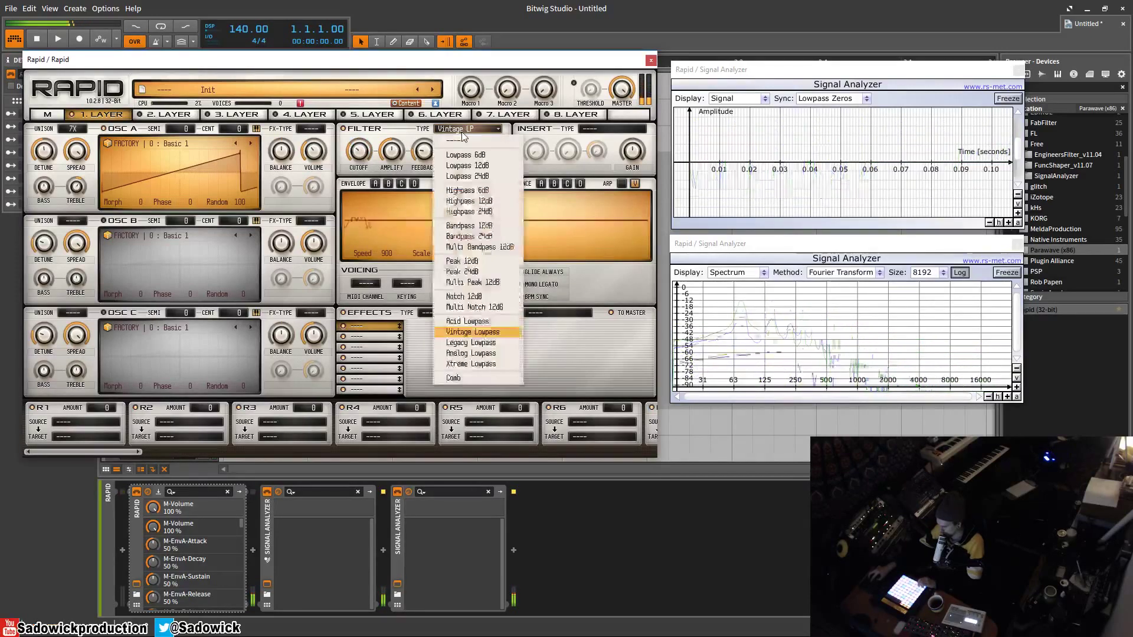
click(495, 343)
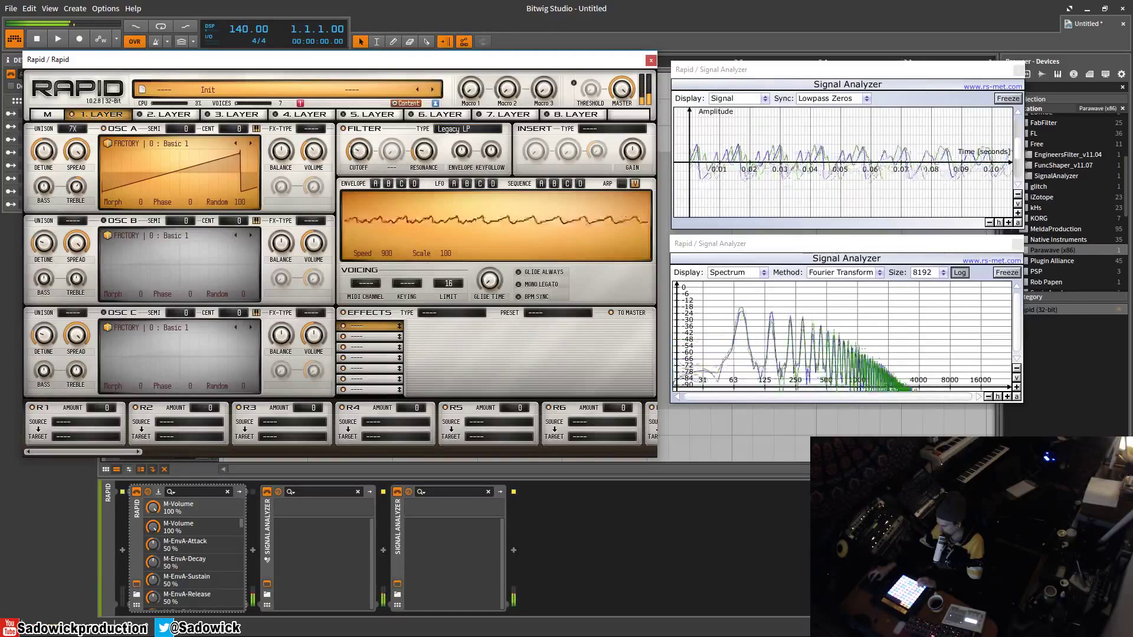
drag(424, 159, 424, 137)
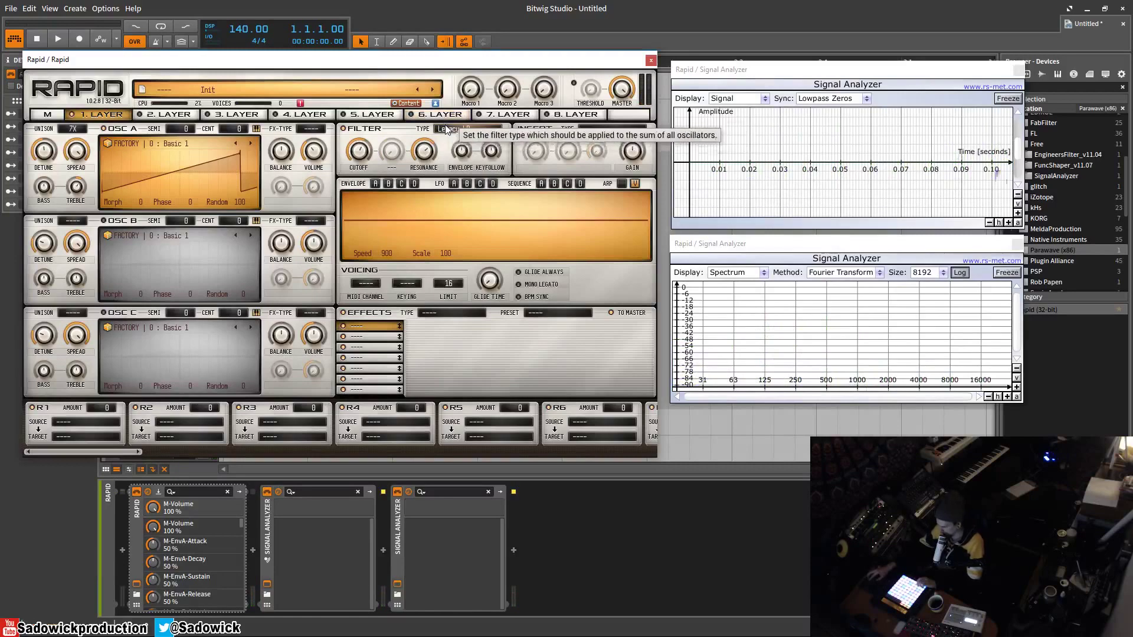
drag(359, 158, 361, 153)
- Compare the Vintage Lowpass filter type with Xtreme Lowpass
click(468, 129)
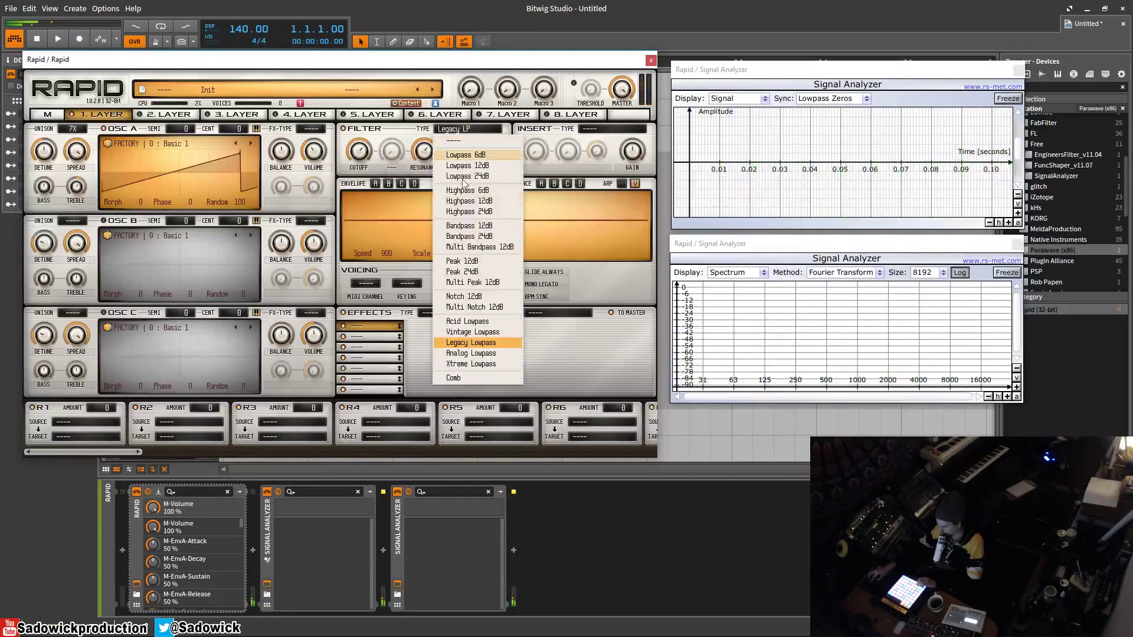
click(475, 332)
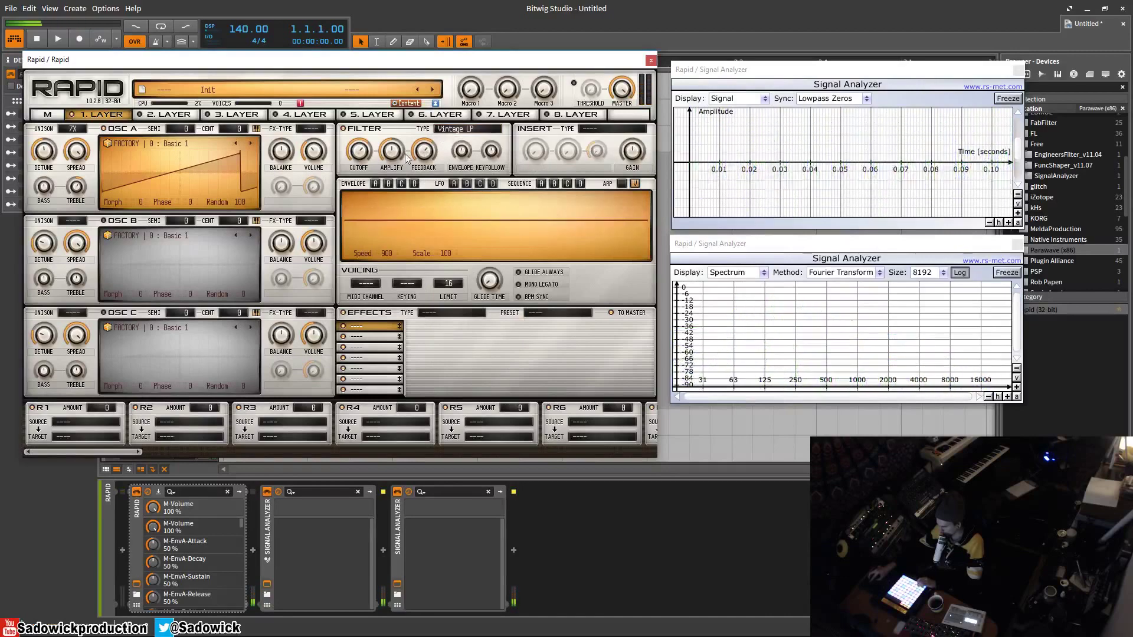
click(467, 129)
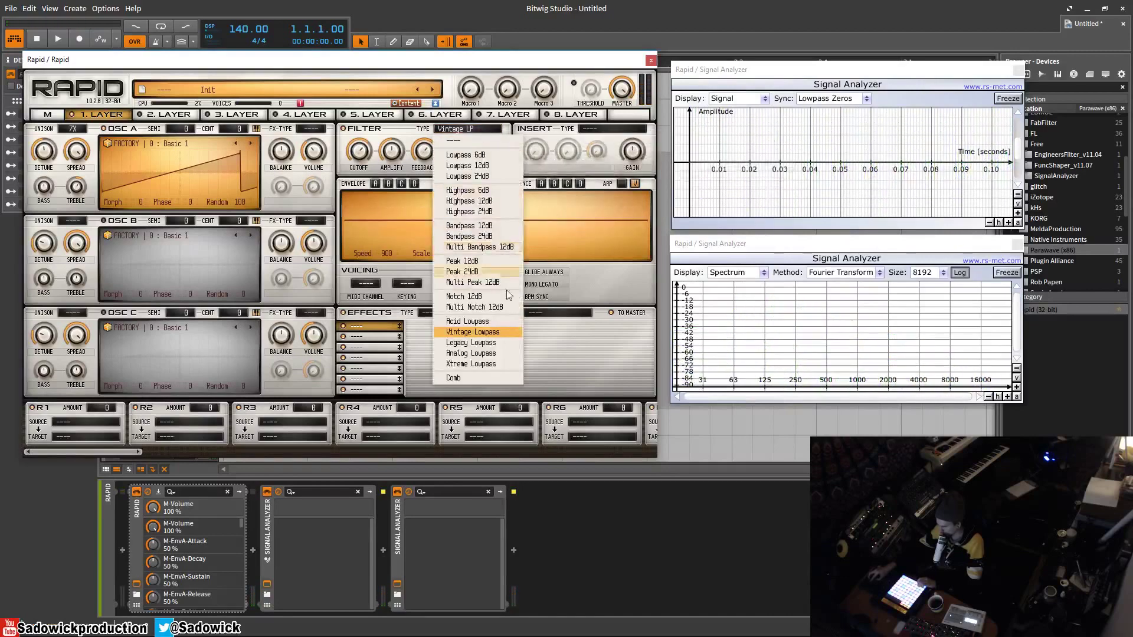
click(497, 362)
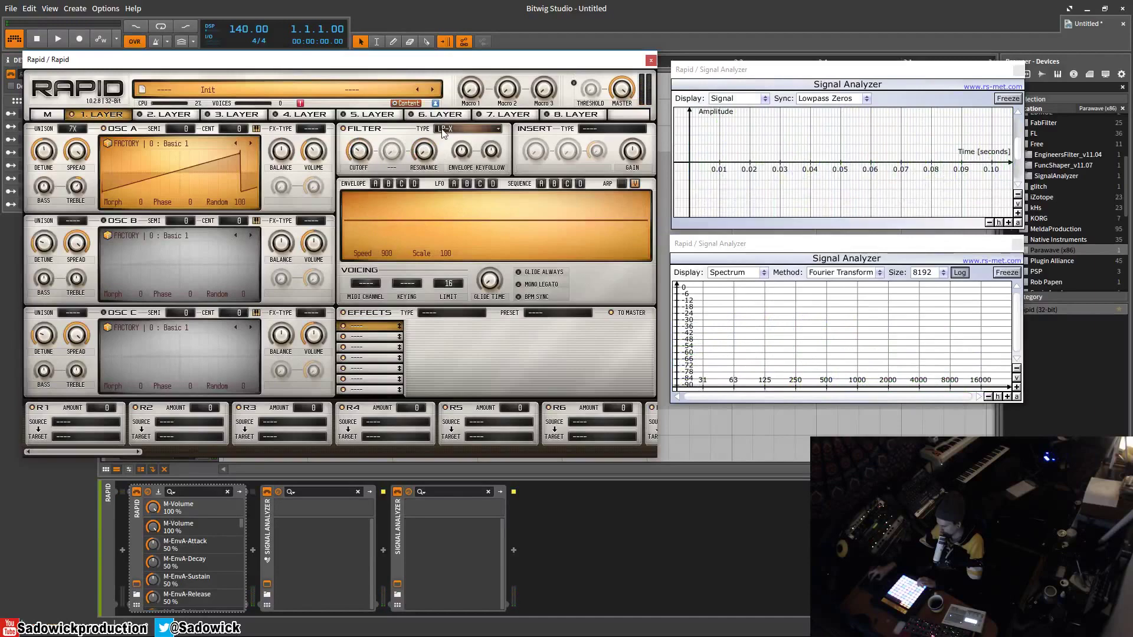
- Try the Comb filter type and no filter, ending with the filter type set to Lowpass 12dB
click(467, 128)
click(465, 376)
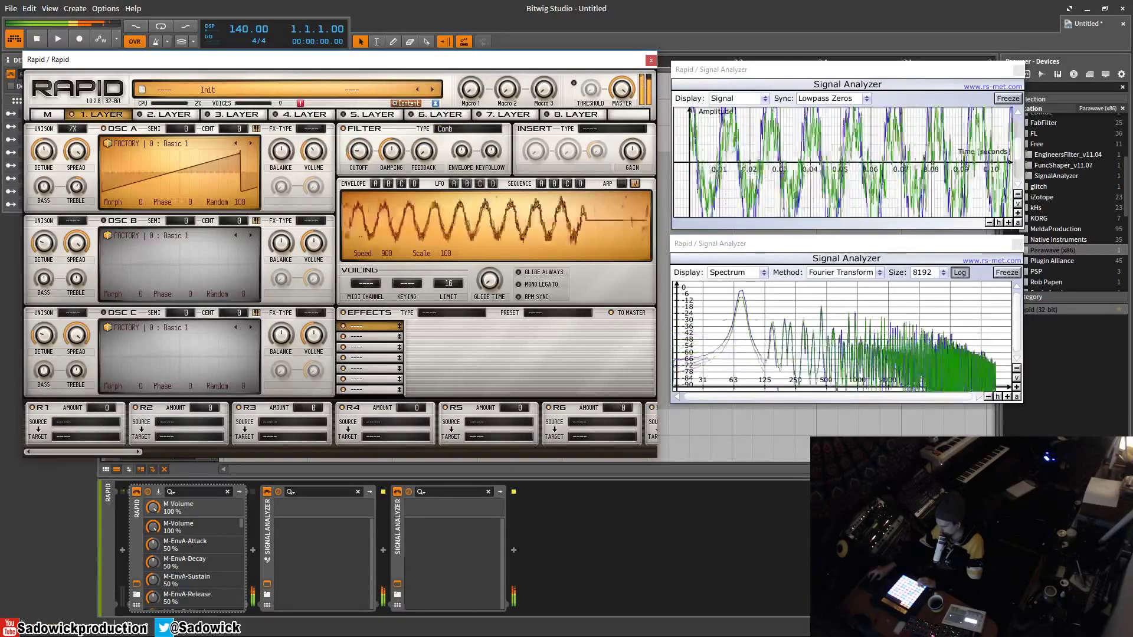
click(457, 129)
click(458, 143)
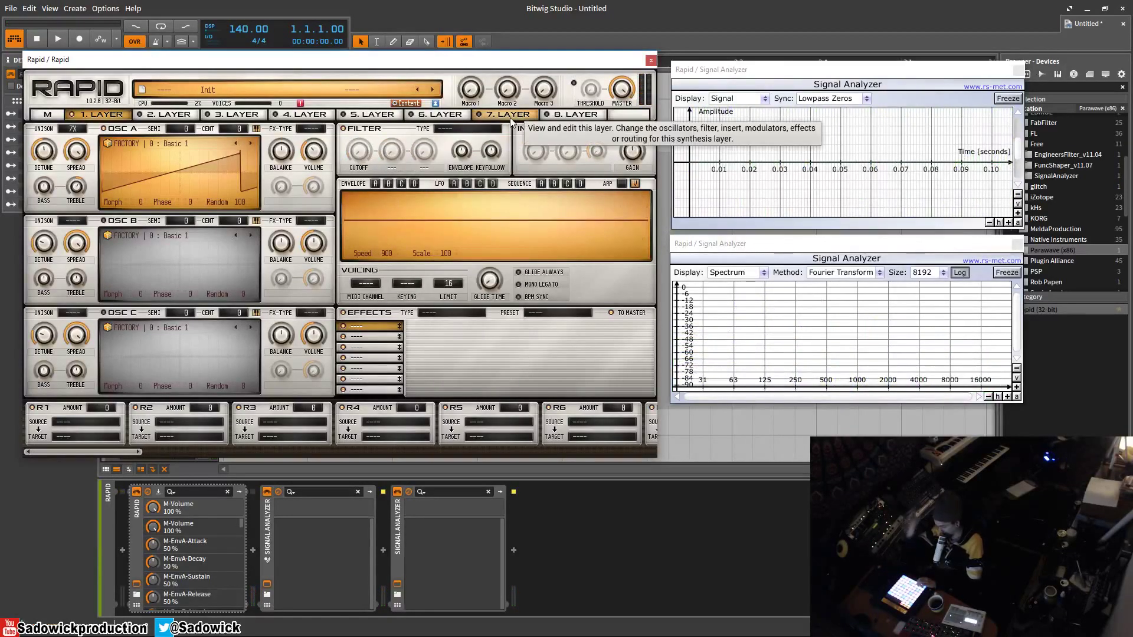
click(451, 129)
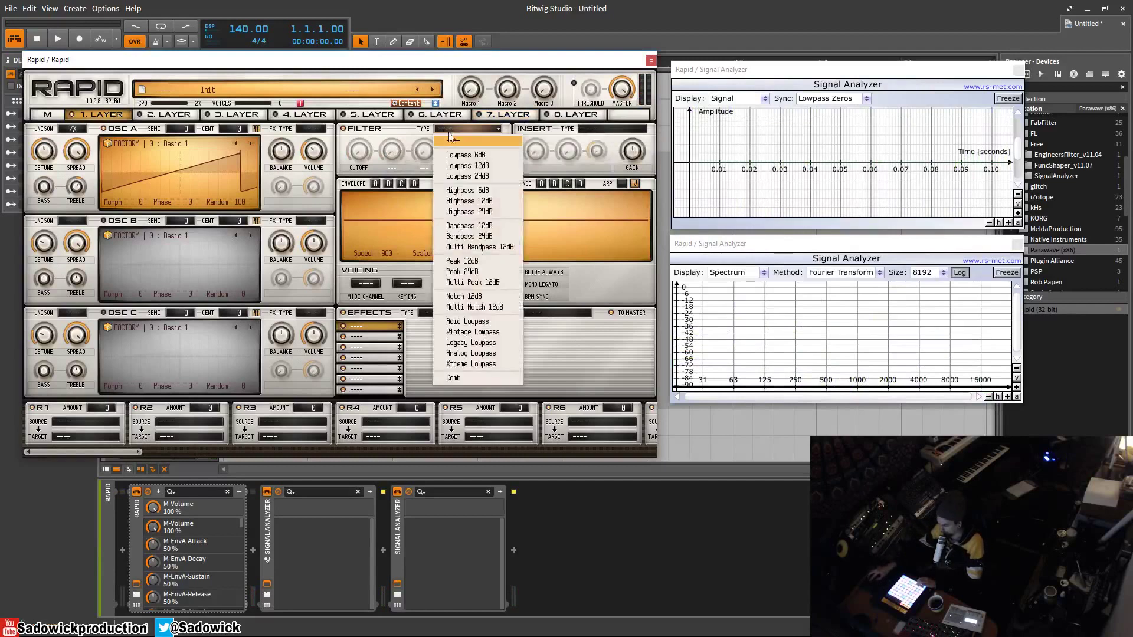
click(496, 167)
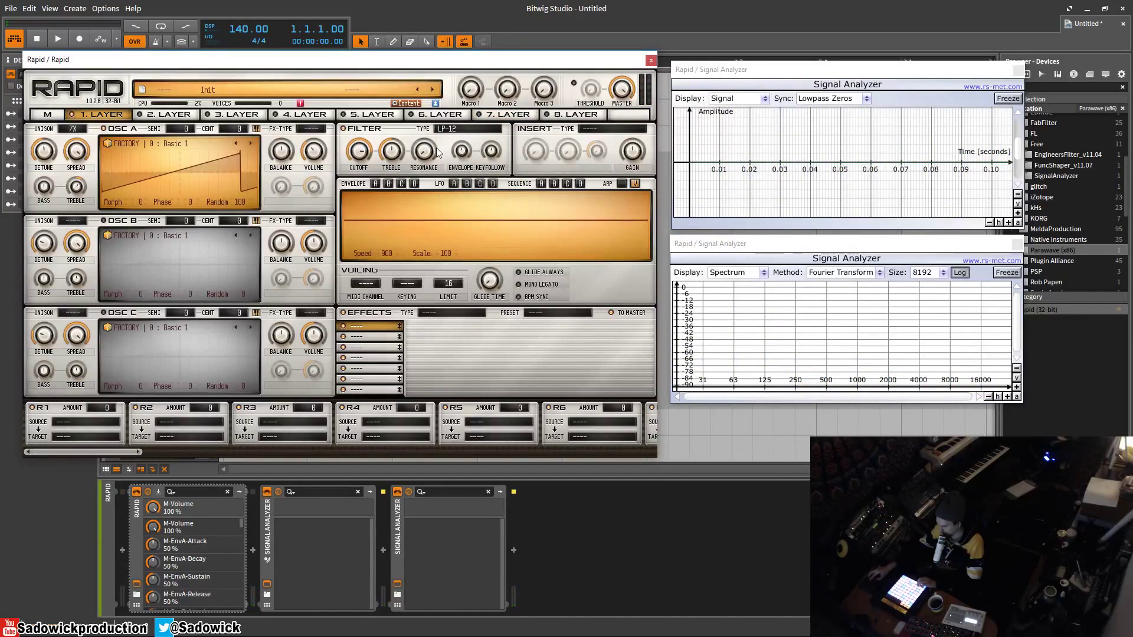
- Try the Tube Distortion and Time Lag types in the first layer's insert slot
click(615, 130)
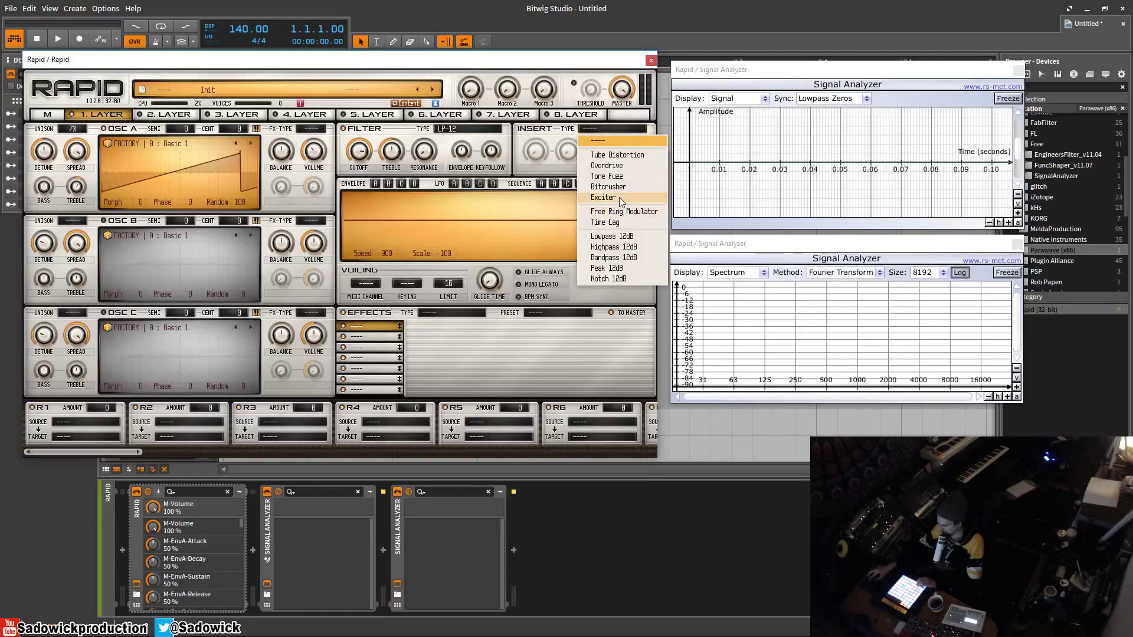
click(633, 158)
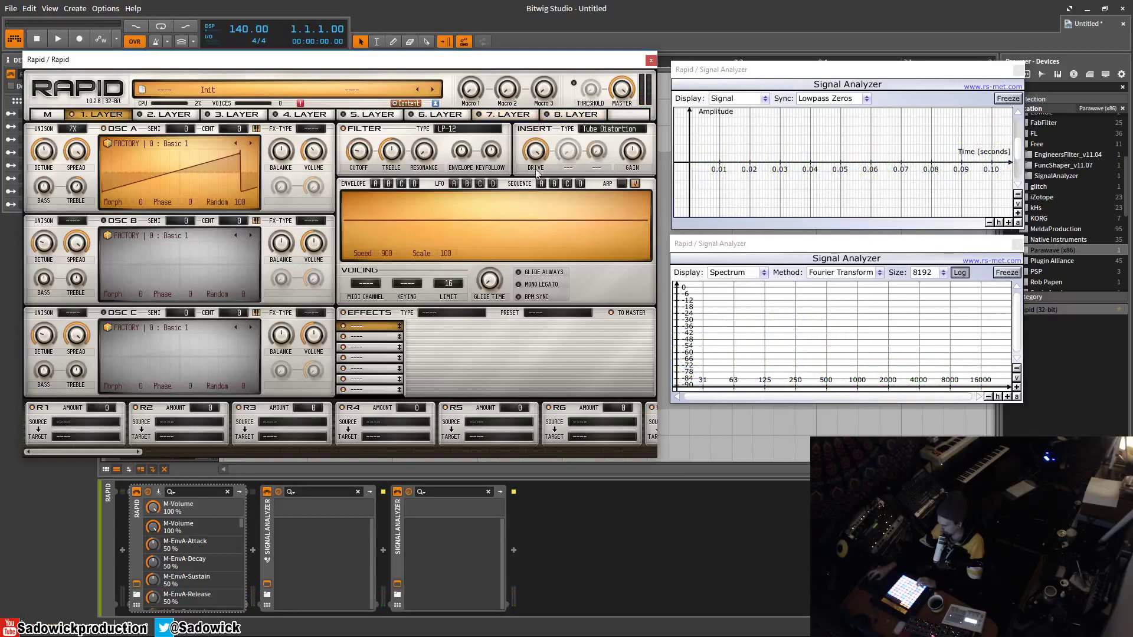
click(599, 132)
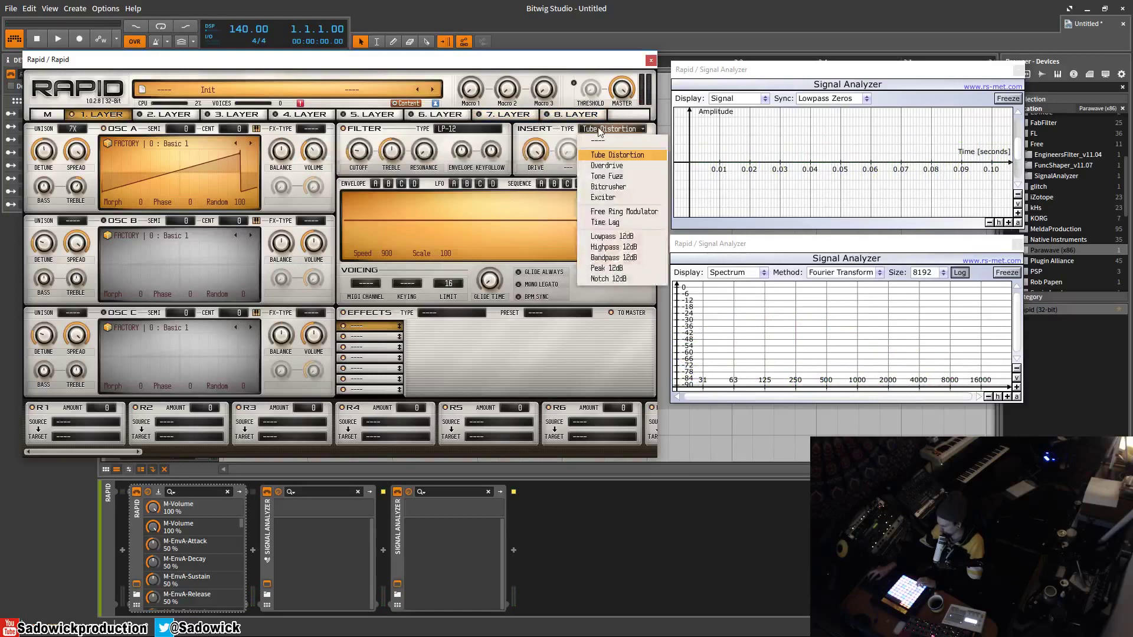
click(611, 222)
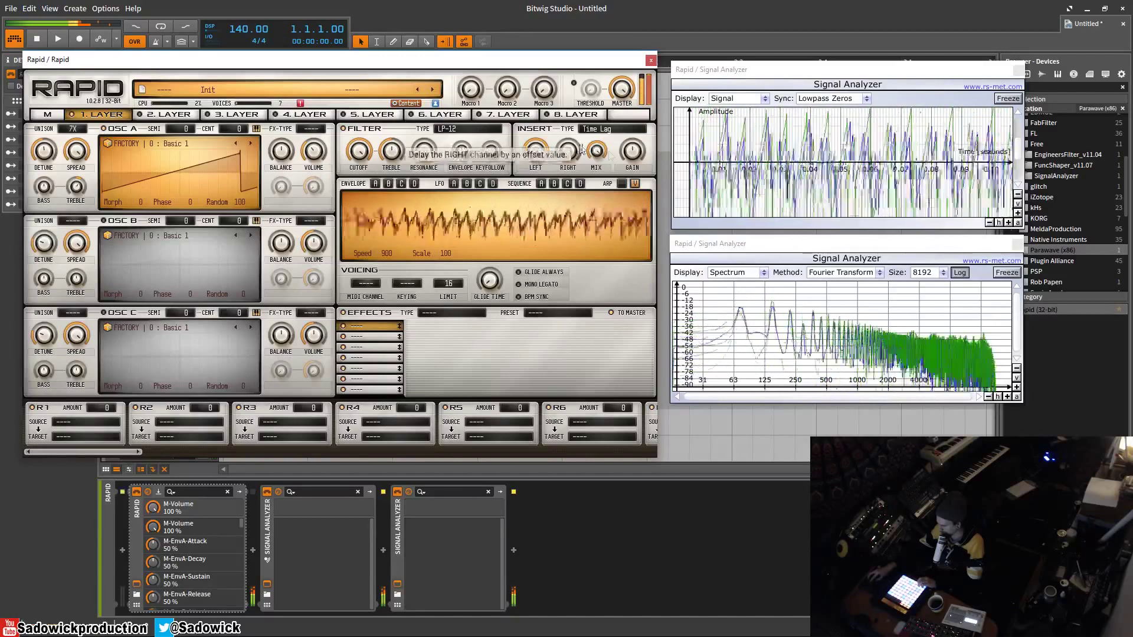
- Try the Time Lag insert with oscillator A's unison off, clear the insert type, and restore 7 unison voices
click(73, 129)
click(77, 141)
click(599, 130)
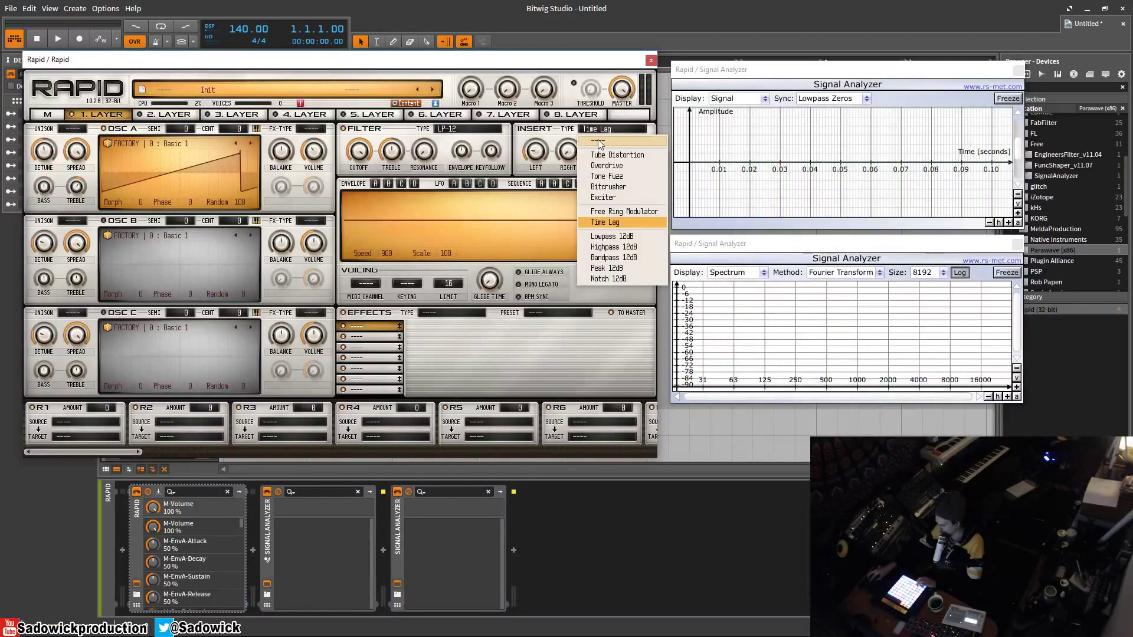
click(599, 142)
click(72, 128)
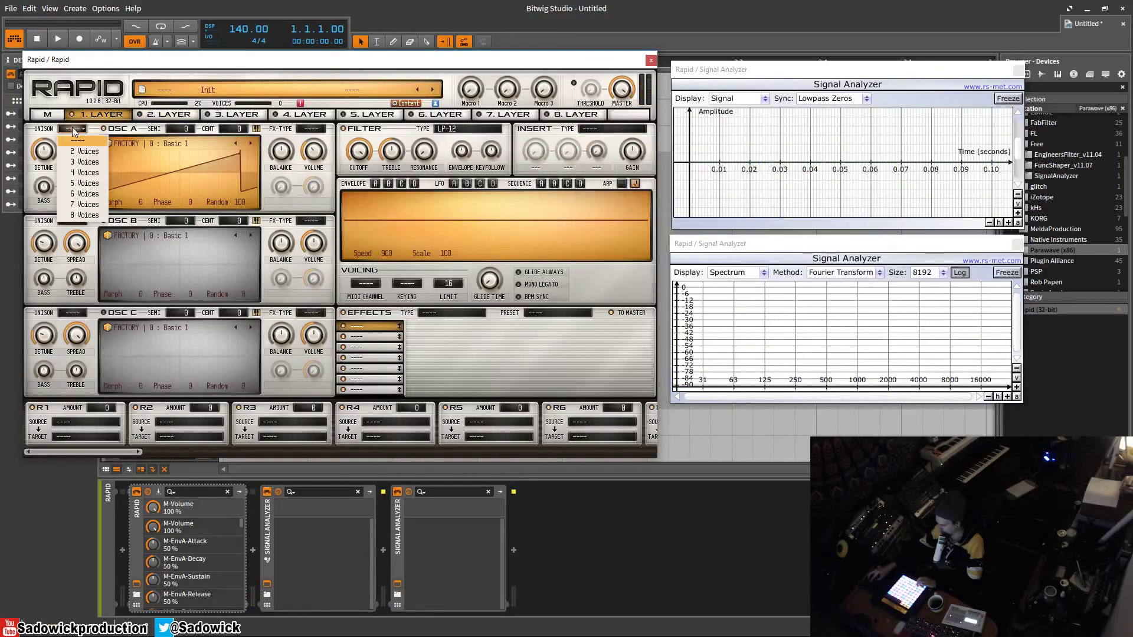
click(79, 205)
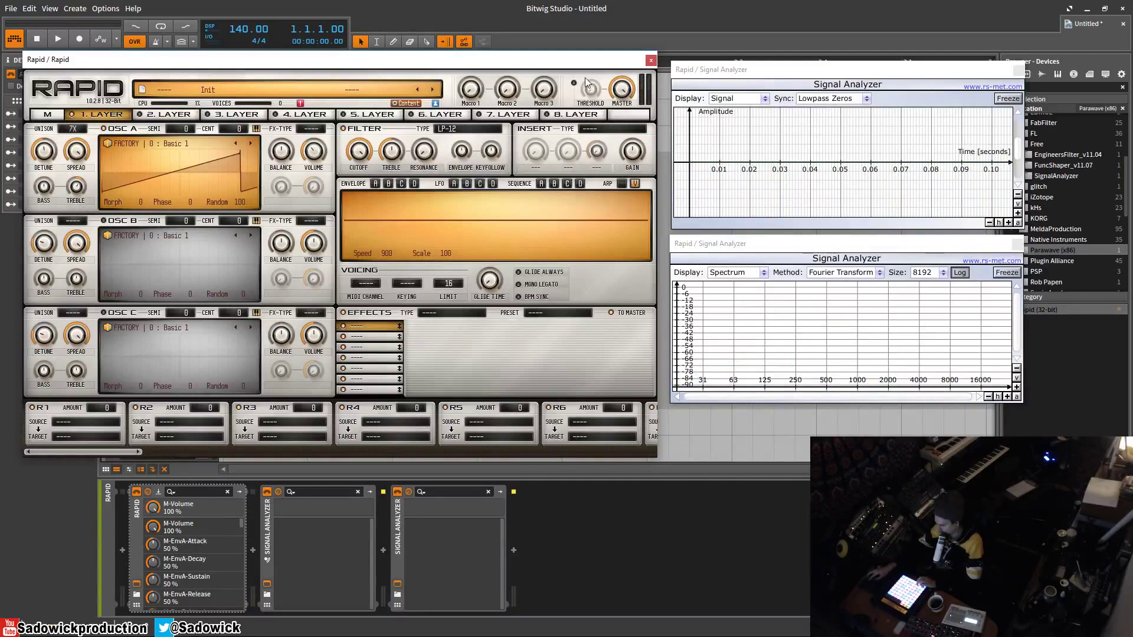
- Bring up envelope A, switch to envelope B, and route envelope B to the filter cutoff
drag(584, 60, 585, 55)
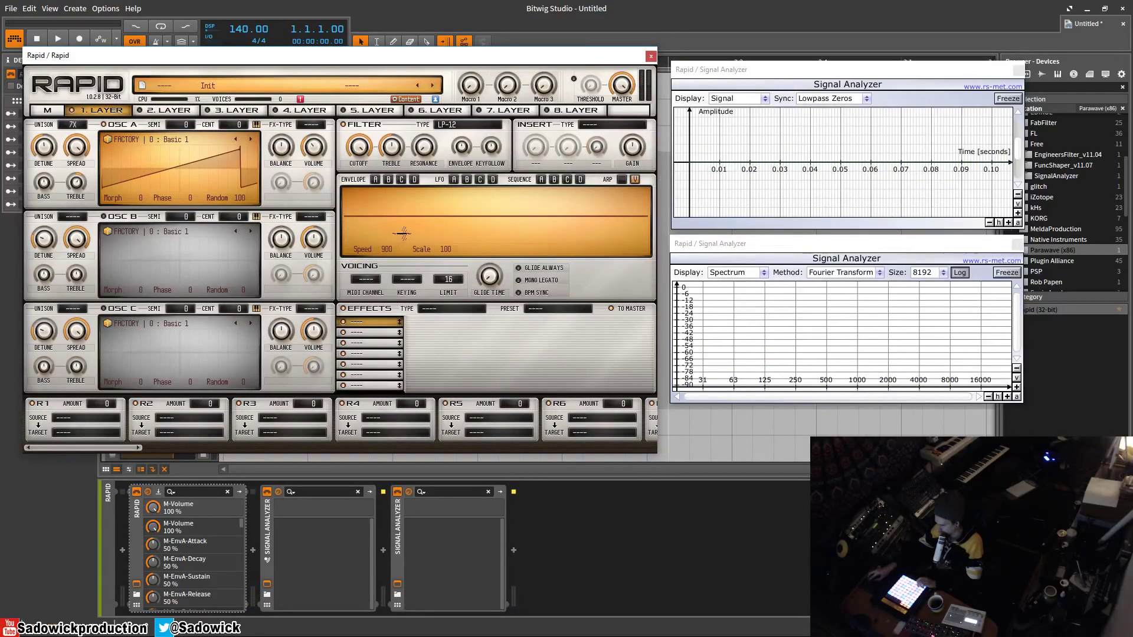
click(376, 180)
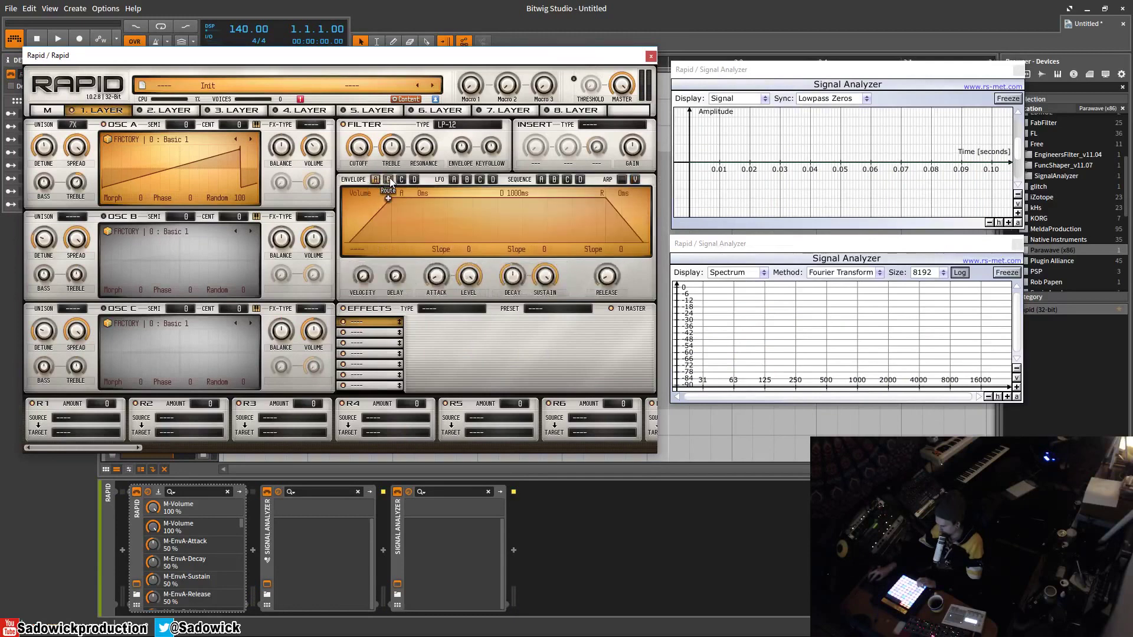
click(388, 180)
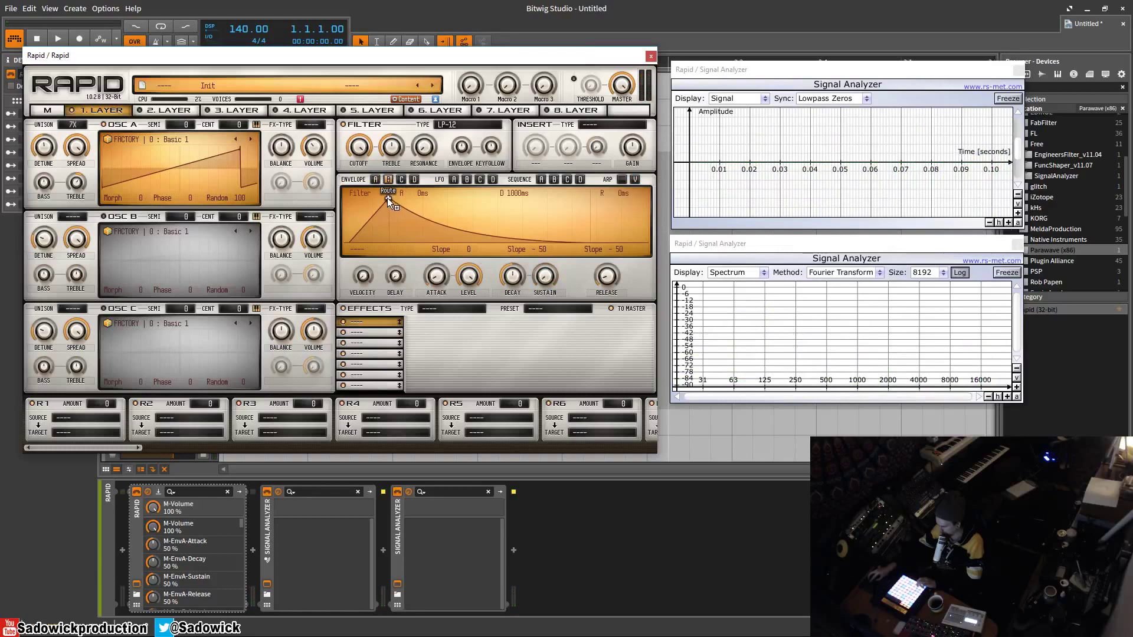
drag(387, 197, 360, 150)
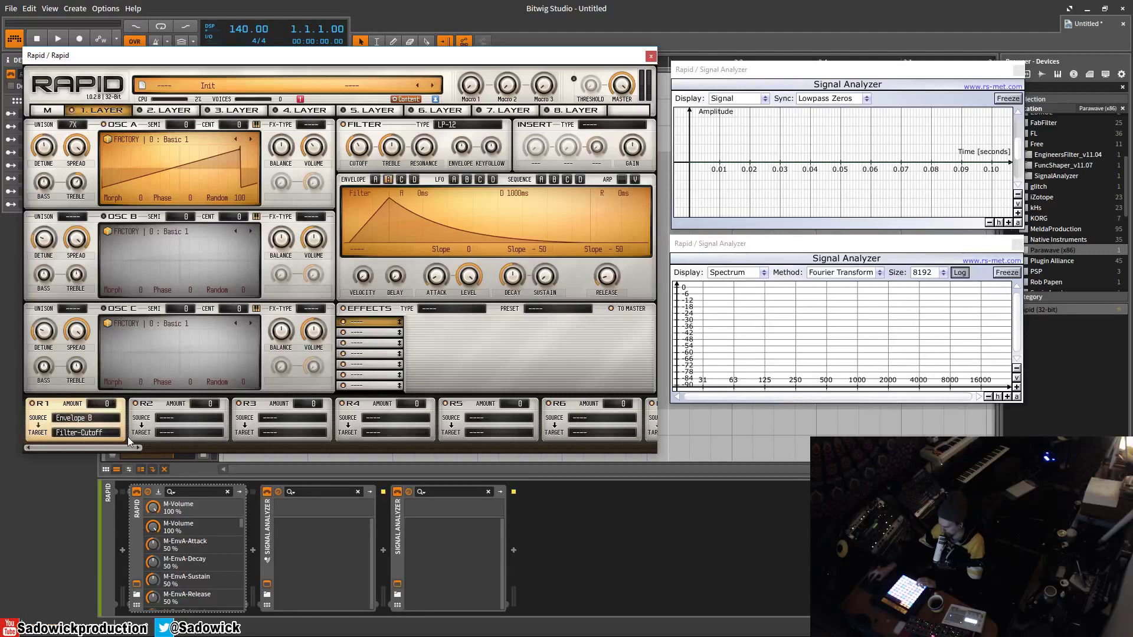
- Set the modulation amount of route R1 from envelope B to the filter cutoff to +53
click(89, 434)
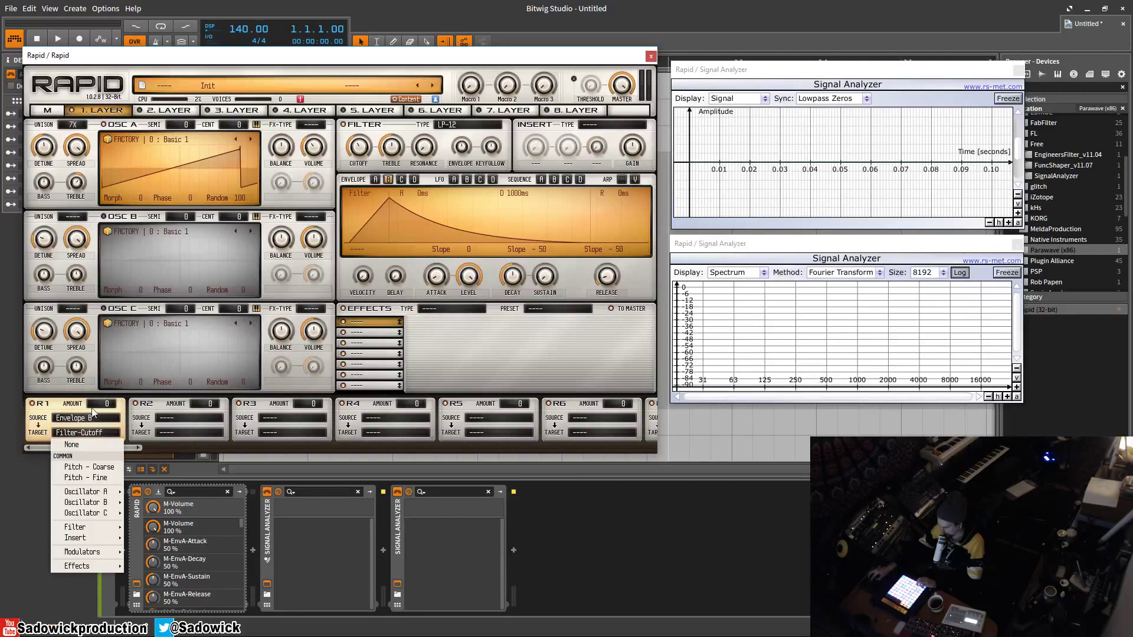
click(94, 406)
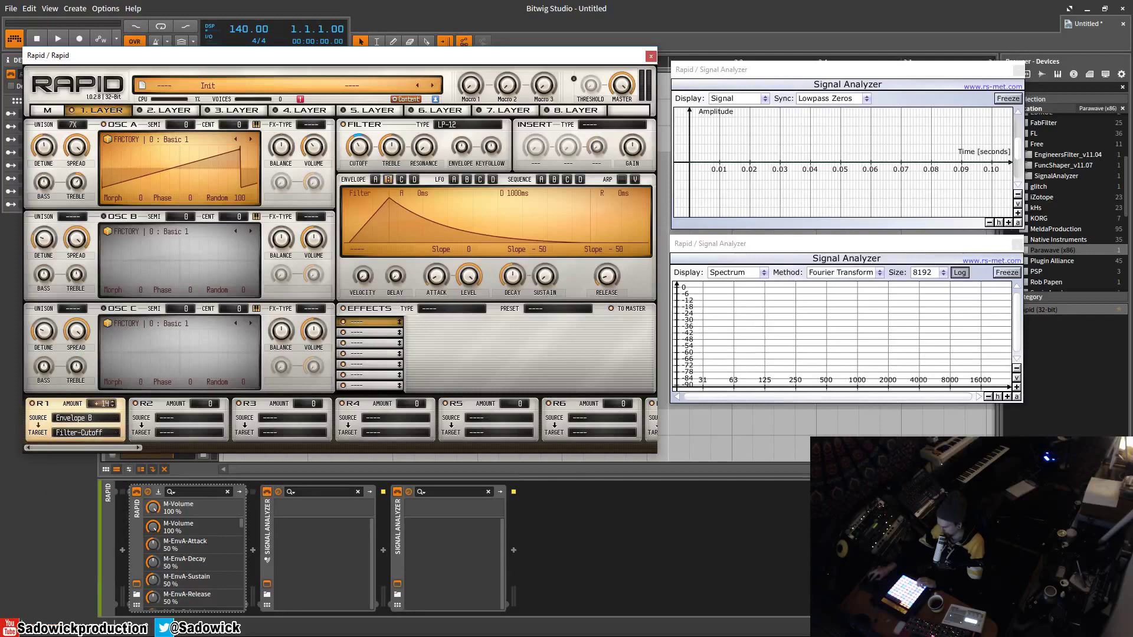
drag(100, 404, 100, 360)
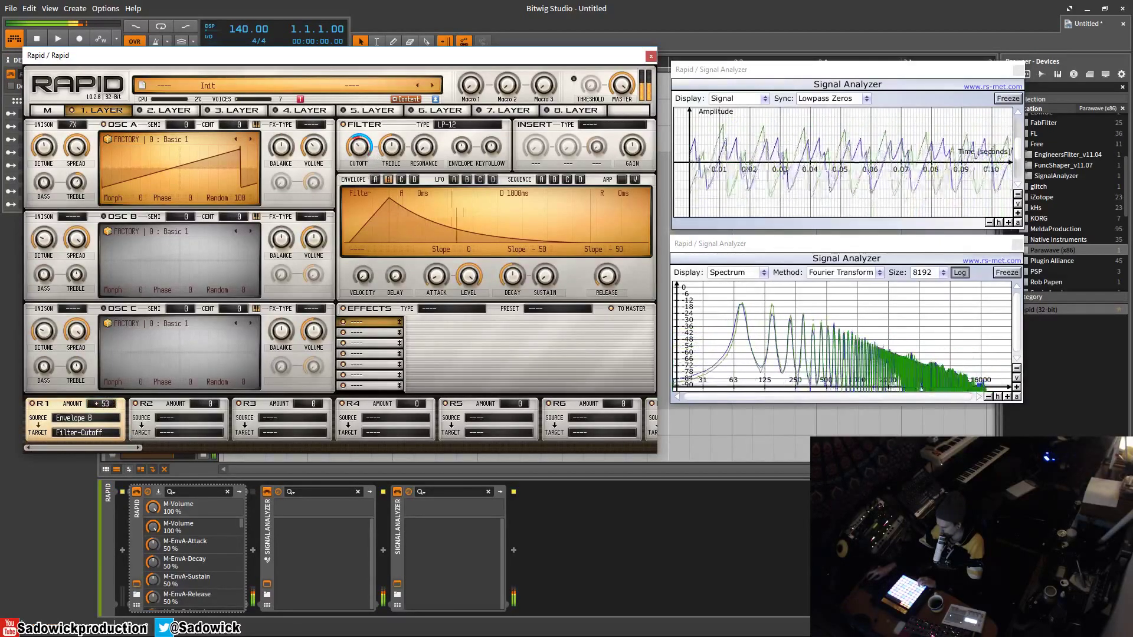
- Set the decay of envelope B, which drives the filter cutoff, to 458 ms
drag(375, 199, 349, 201)
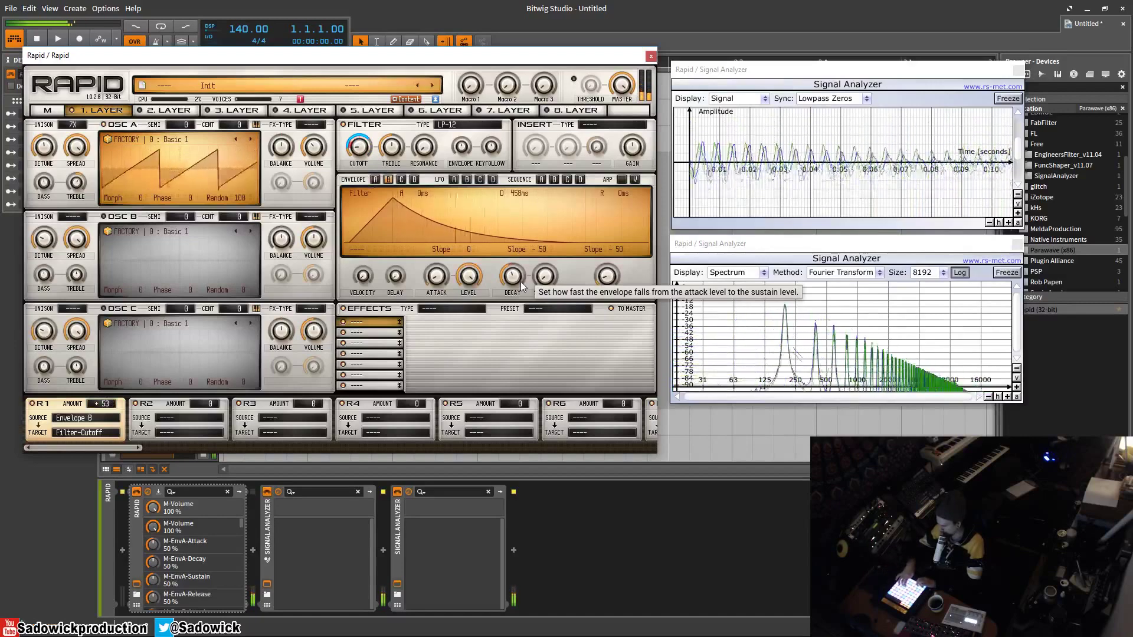
- Try the Time Lag type in the first layer's insert slot and clear it again
click(611, 124)
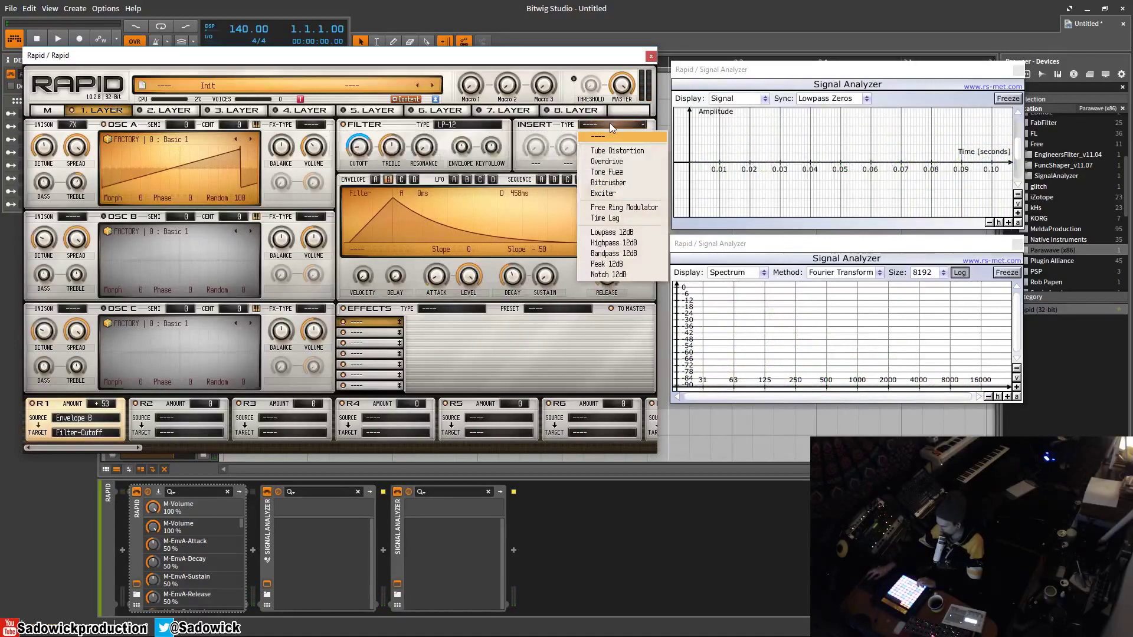
click(636, 219)
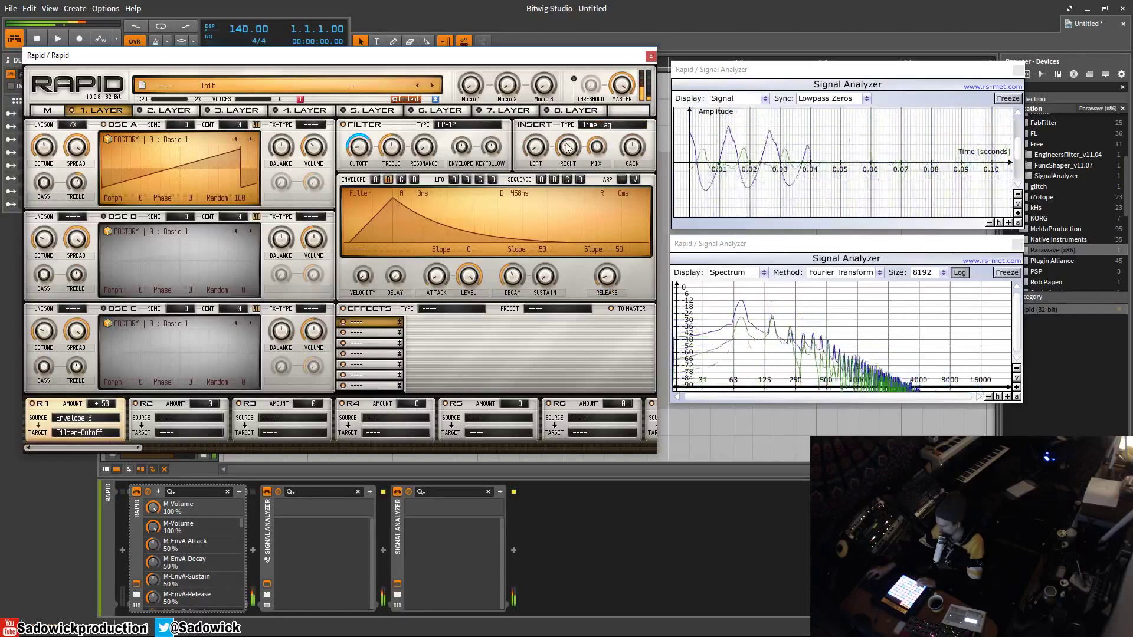
click(614, 125)
click(661, 135)
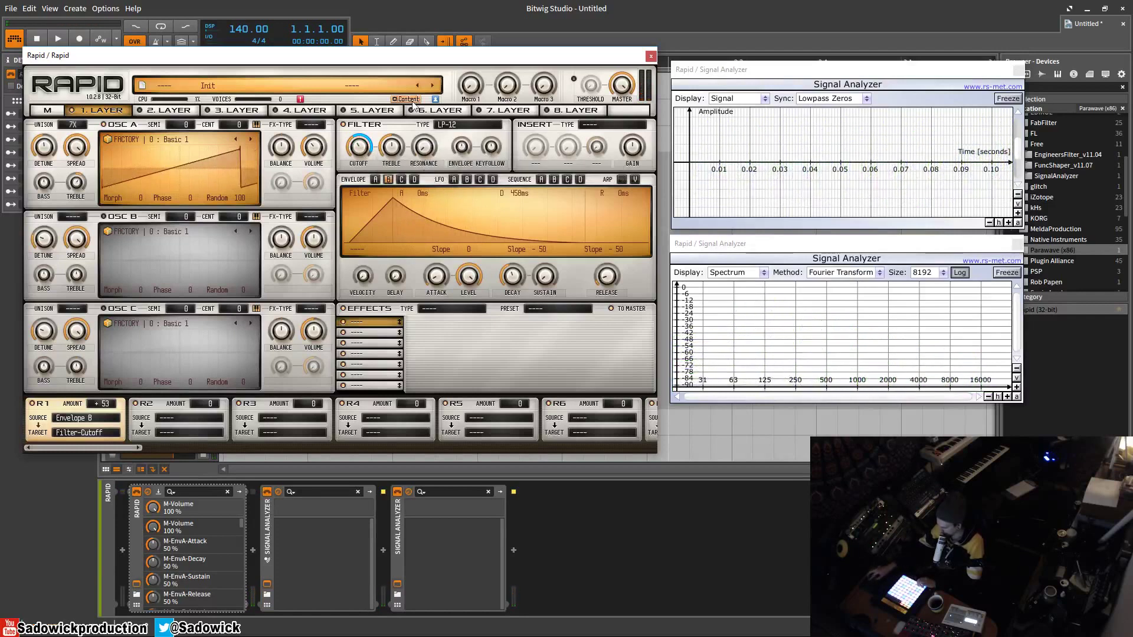
- Route LFO A to oscillator A's morph, with a modulation amount of +1 and a rate of 4.67 Hz
click(458, 180)
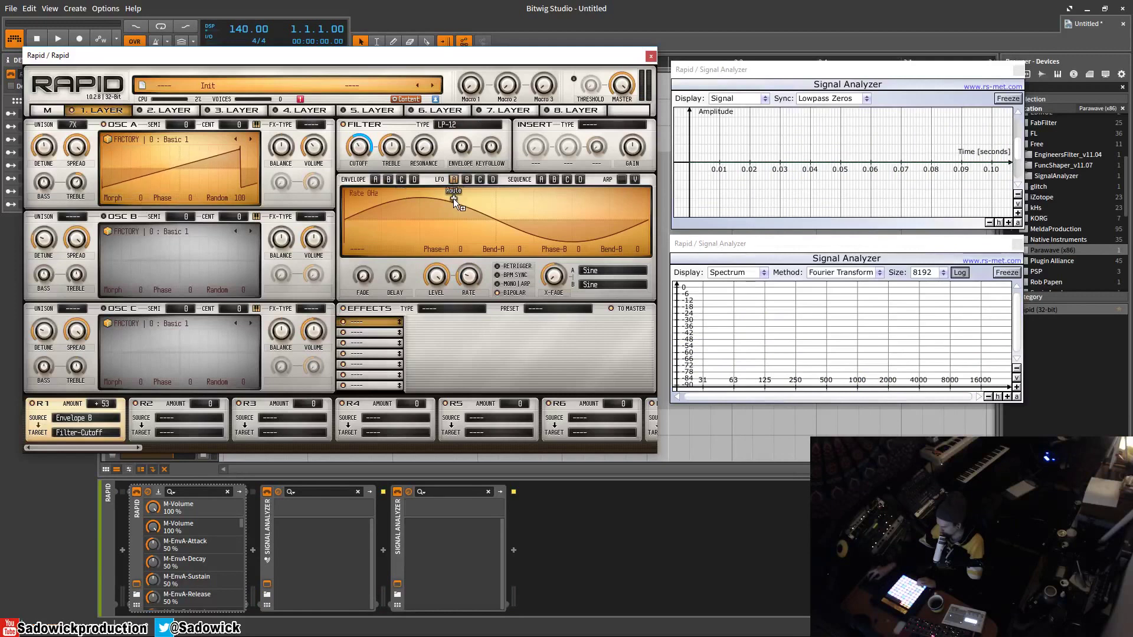
drag(453, 199, 143, 204)
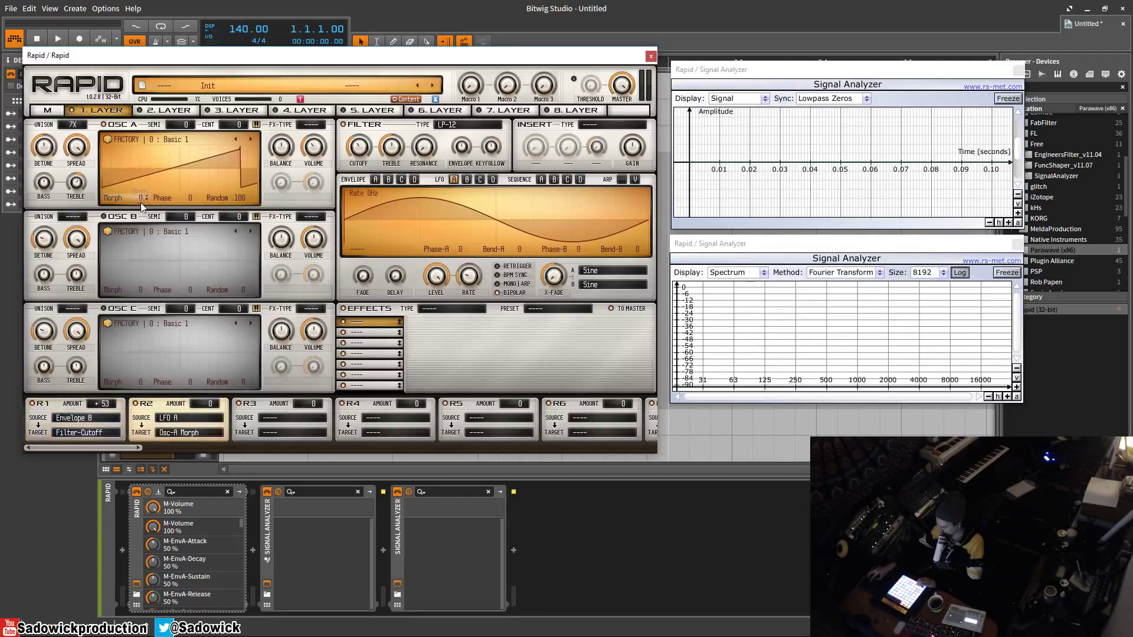
drag(217, 399, 322, 225)
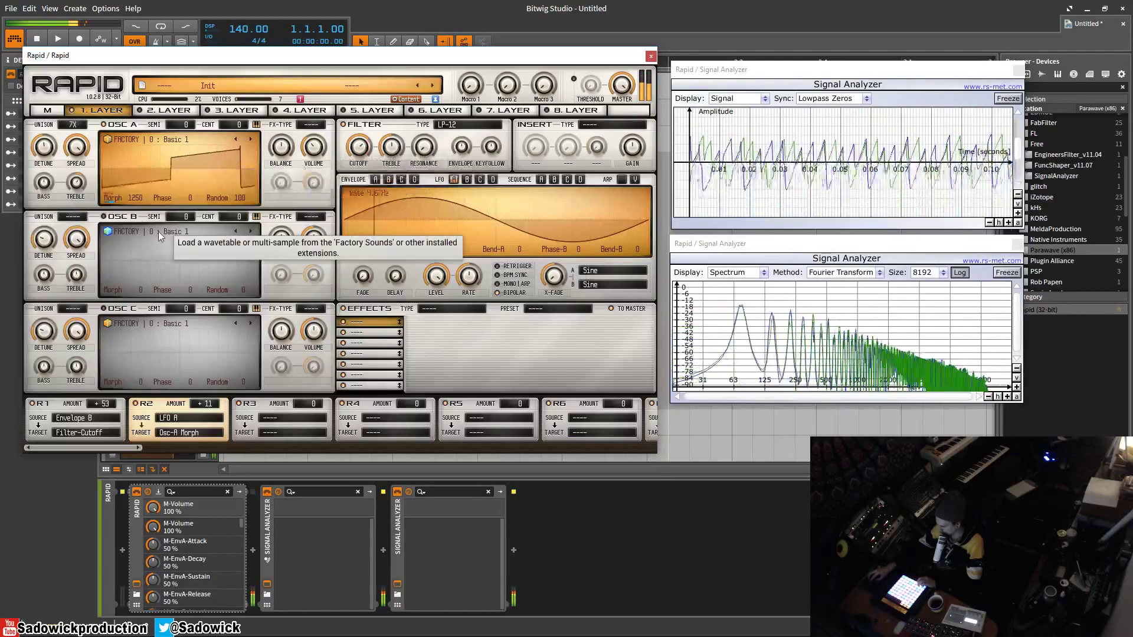
drag(207, 410, 207, 417)
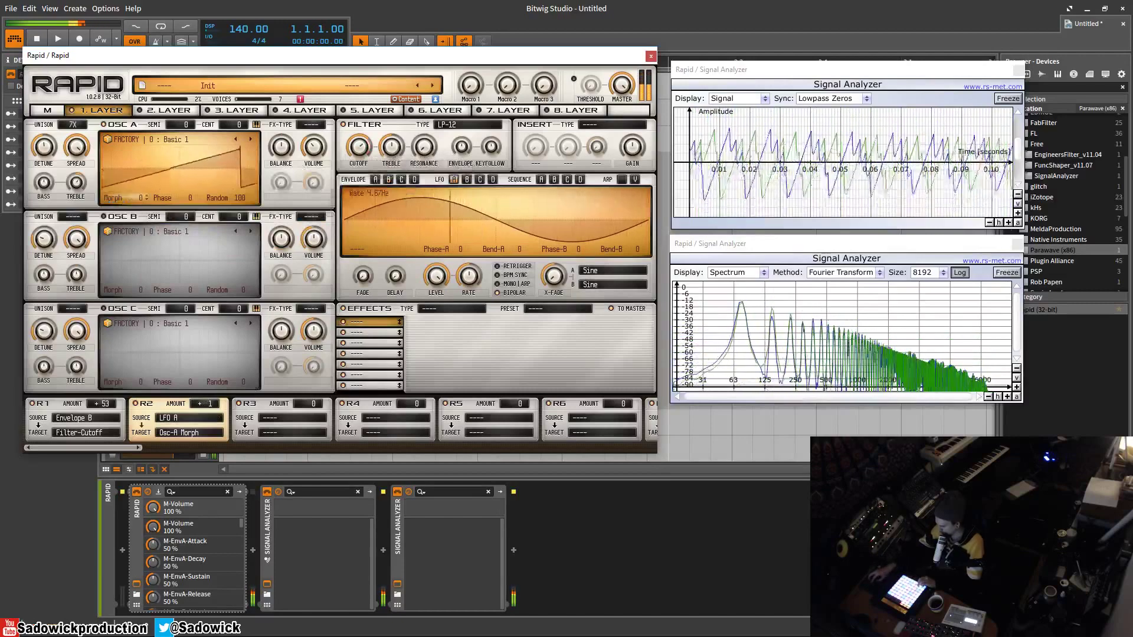
- Switch oscillator A to the Basic 3 wavetable and raise the LFO A morph modulation amount to +63
click(251, 140)
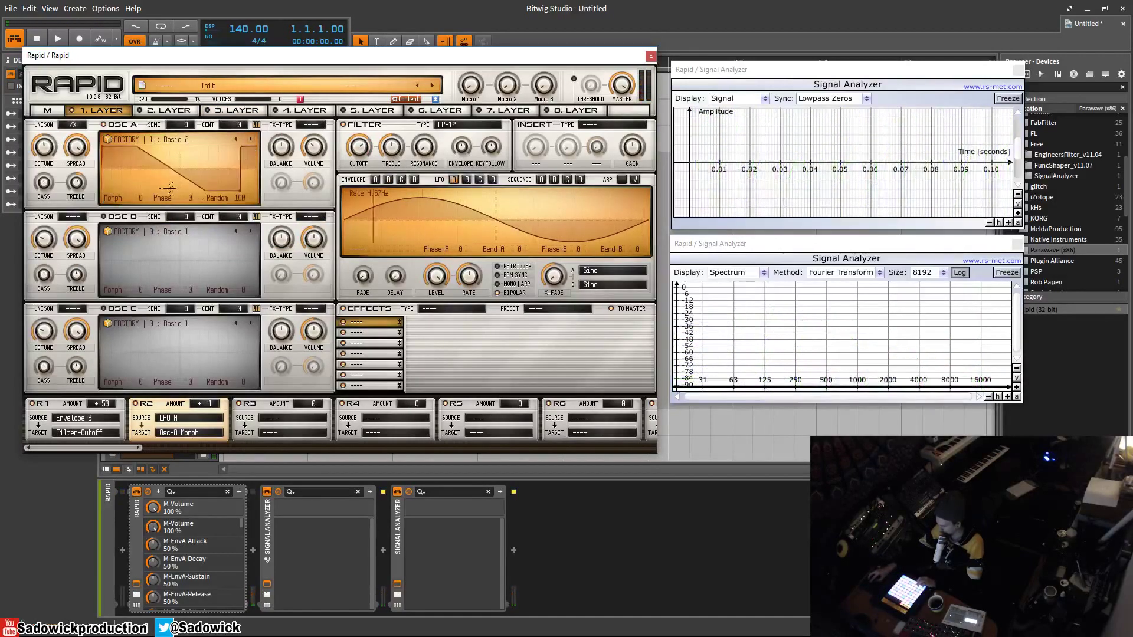
click(251, 141)
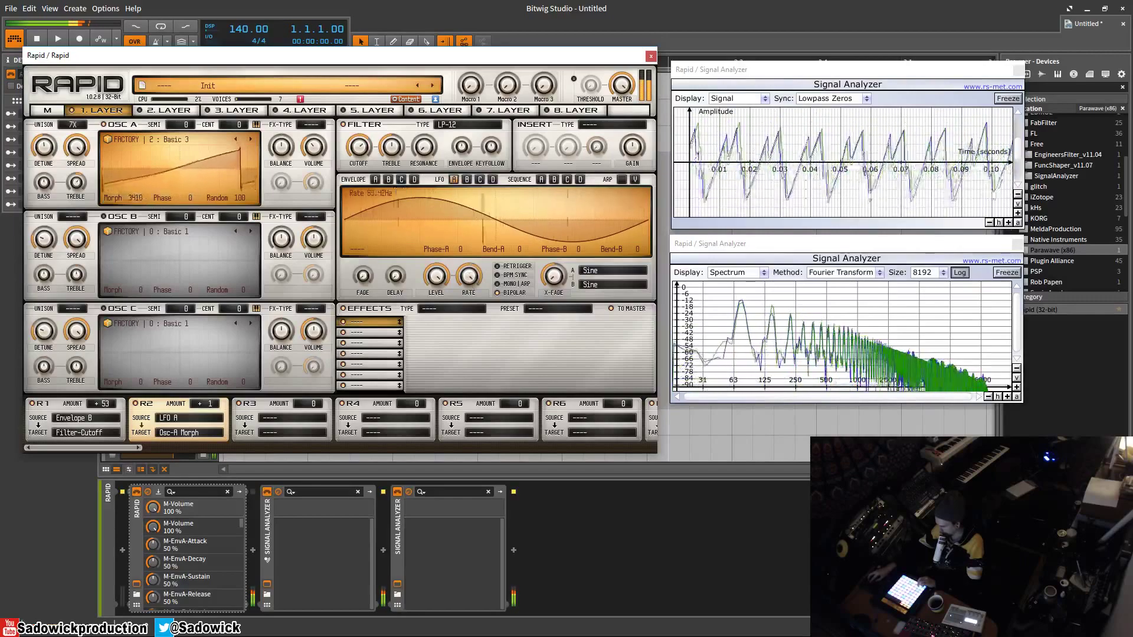
drag(208, 406, 226, 403)
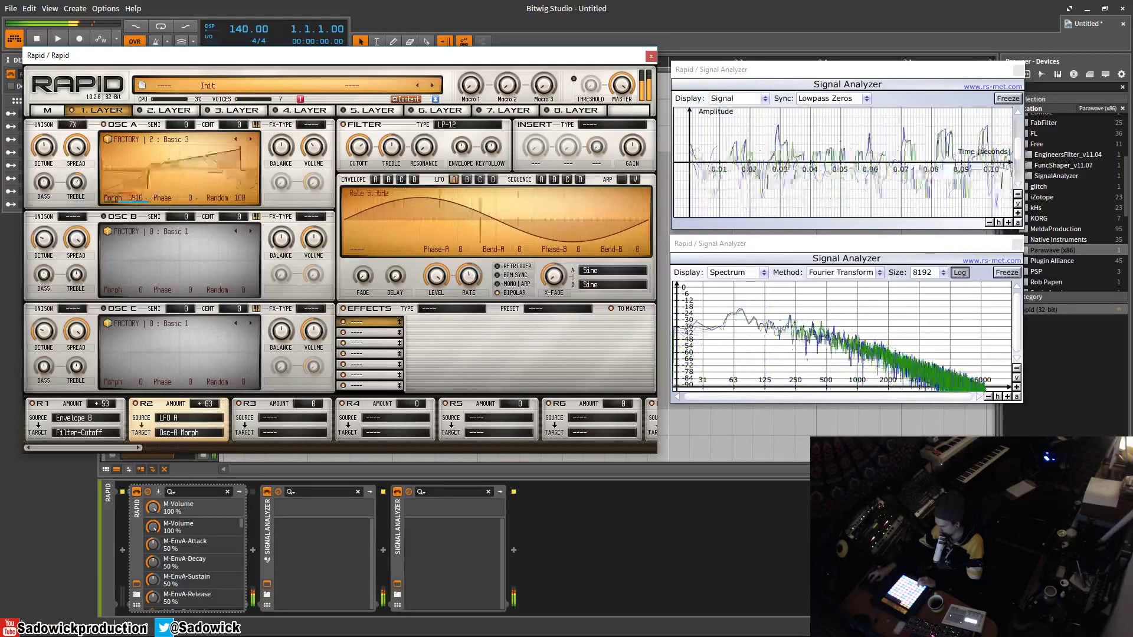
- Refine the morph modulation with LFO A at 7.50 Hz, a base morph of 2450 and an R2 amount of +3
drag(468, 275, 468, 277)
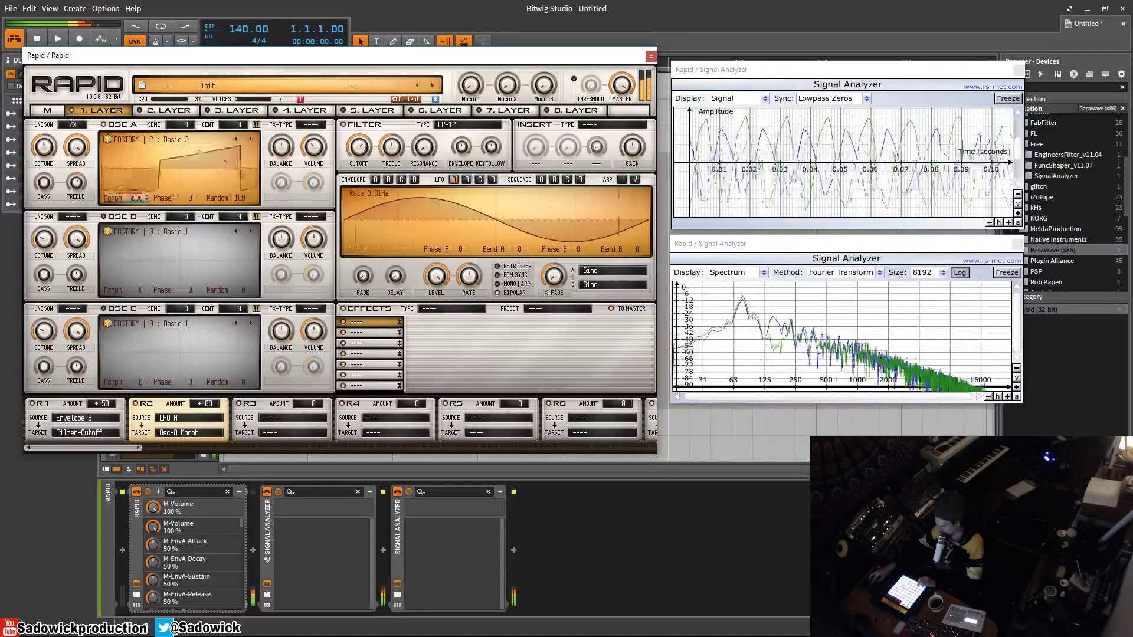
scroll(215, 403, down, 5)
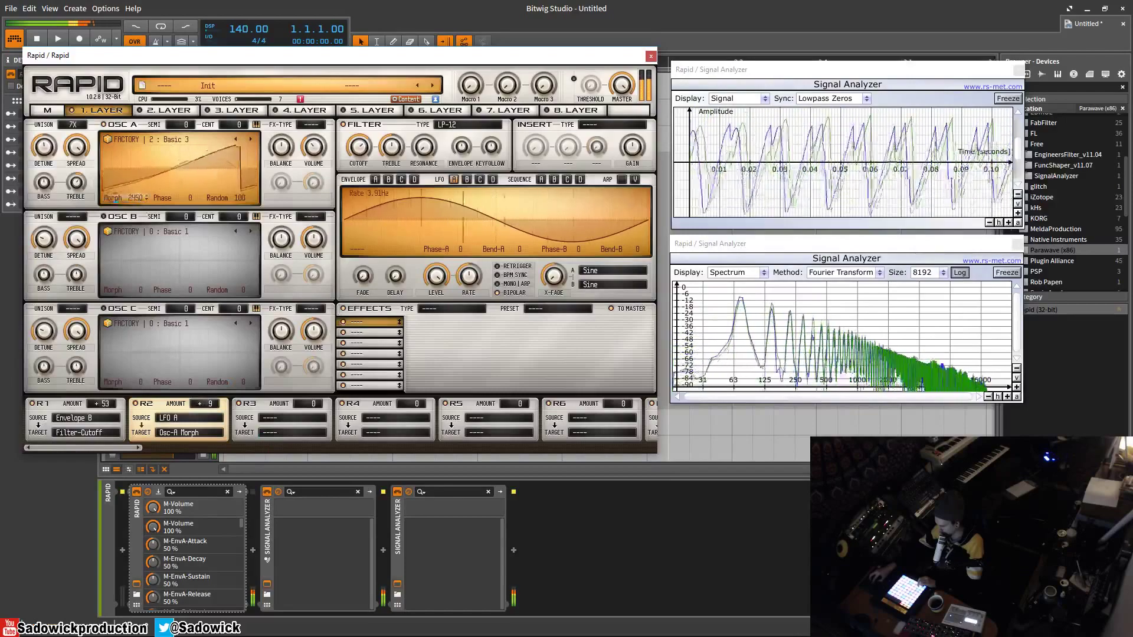
drag(468, 275, 468, 288)
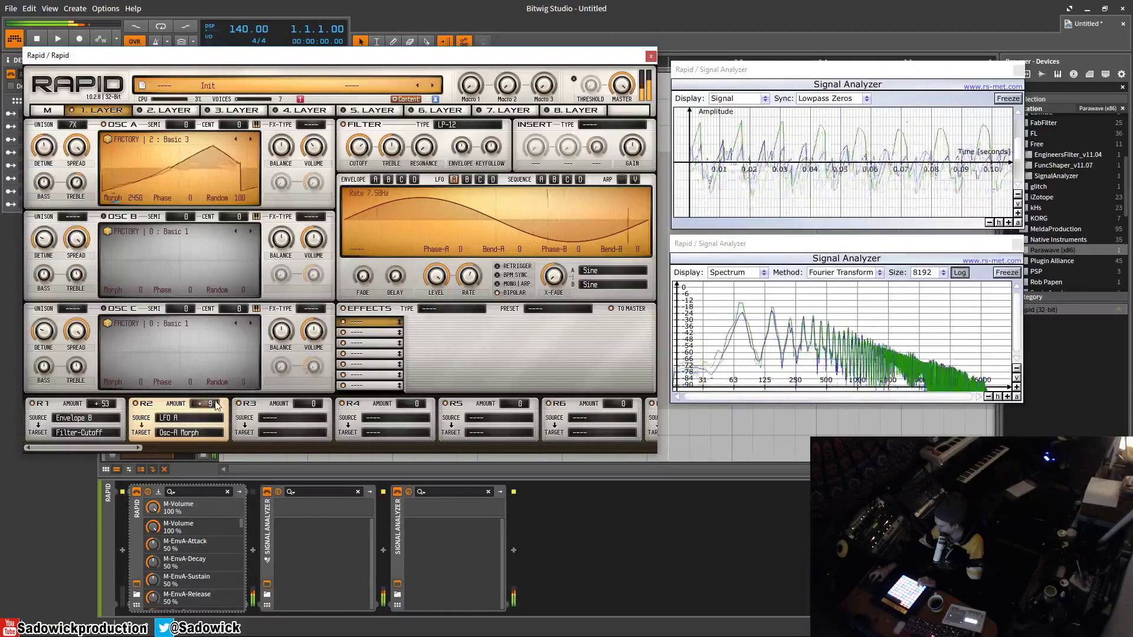
drag(206, 404, 207, 415)
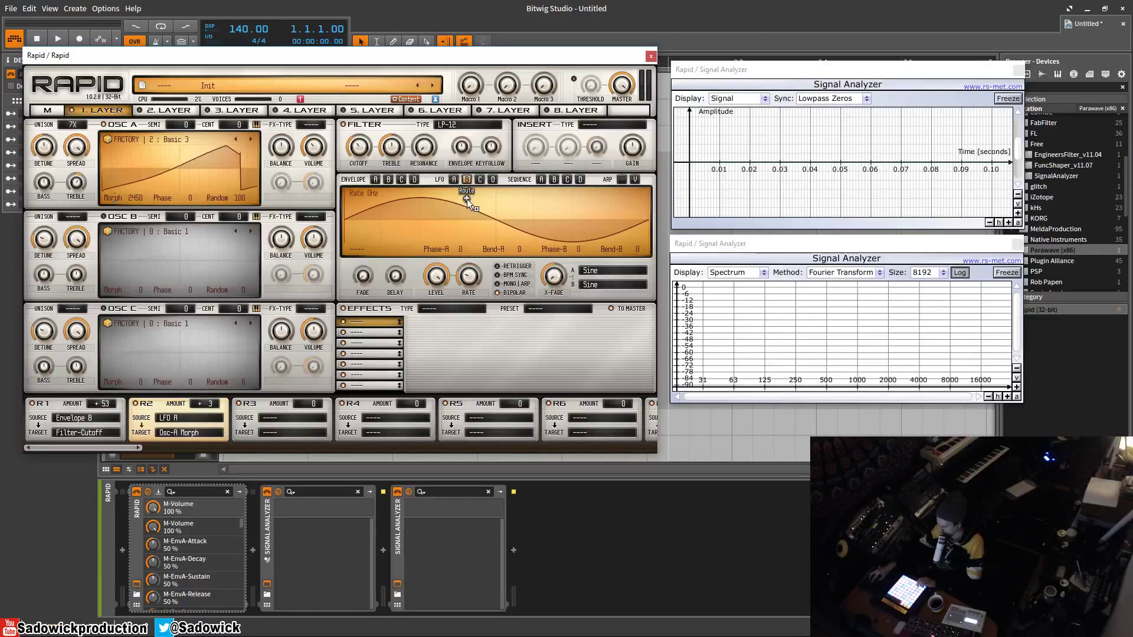
- Route LFO B to oscillator A's cent tuning, with a rate of 15.22 Hz and a modulation amount of +10
click(240, 123)
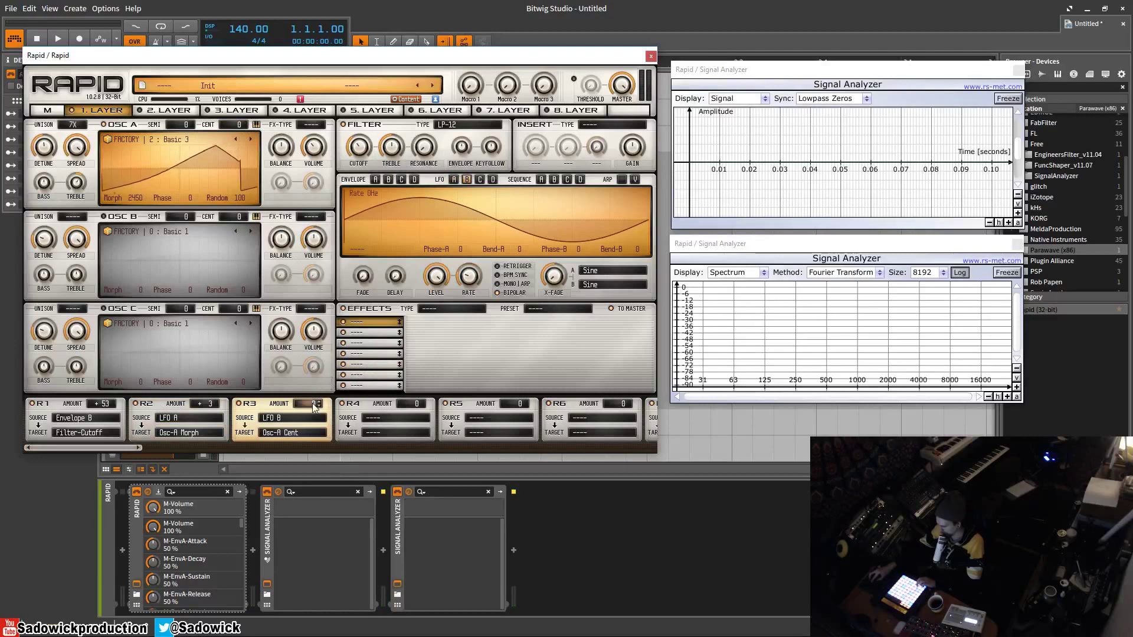
drag(314, 405, 313, 394)
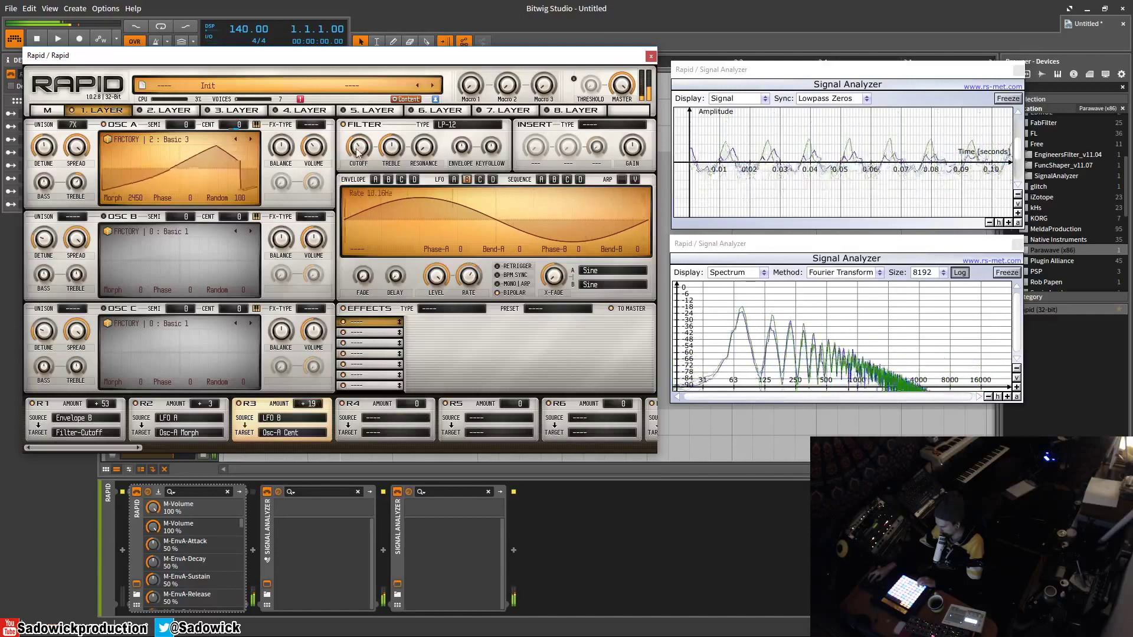
drag(308, 403, 307, 411)
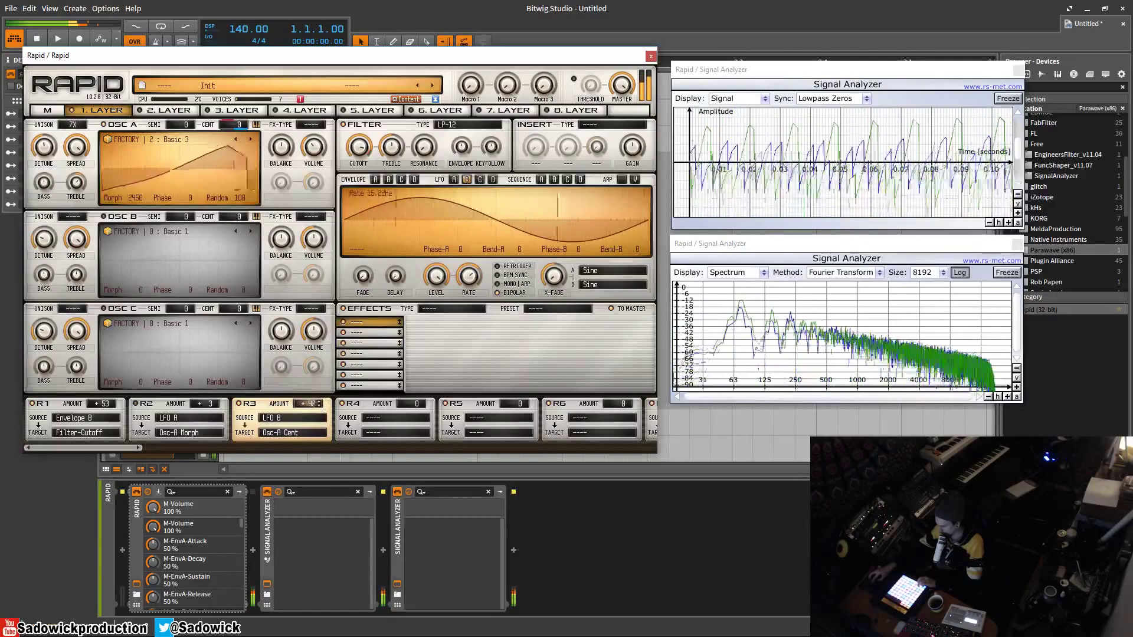
scroll(318, 404, down, 1)
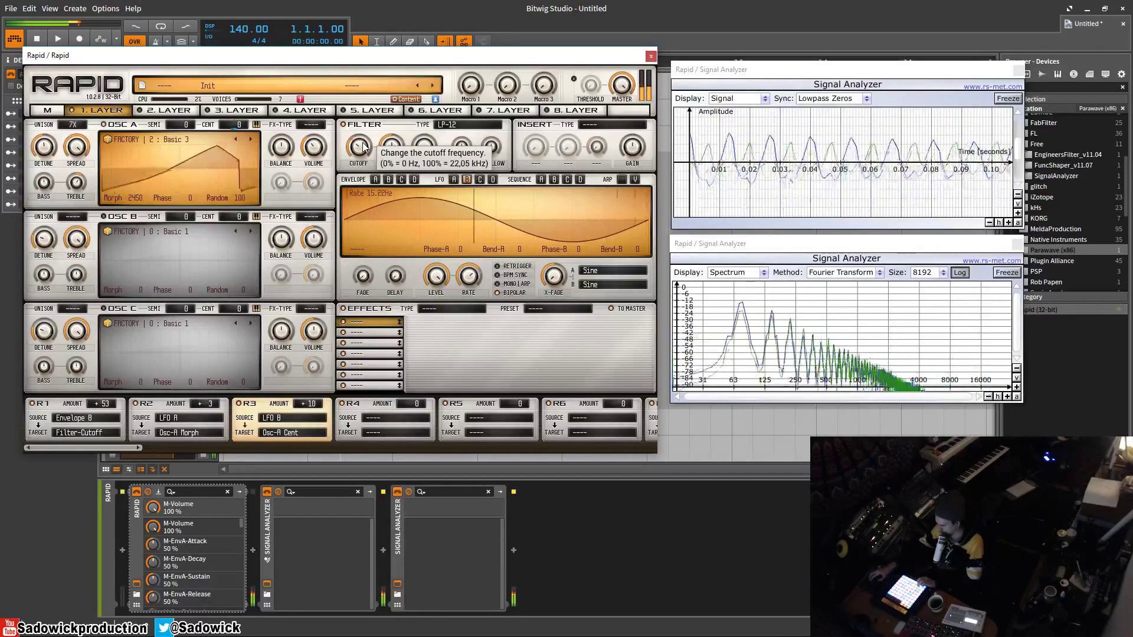
- Shape volume envelope A with no sustain and a decay of 264 ms
click(376, 180)
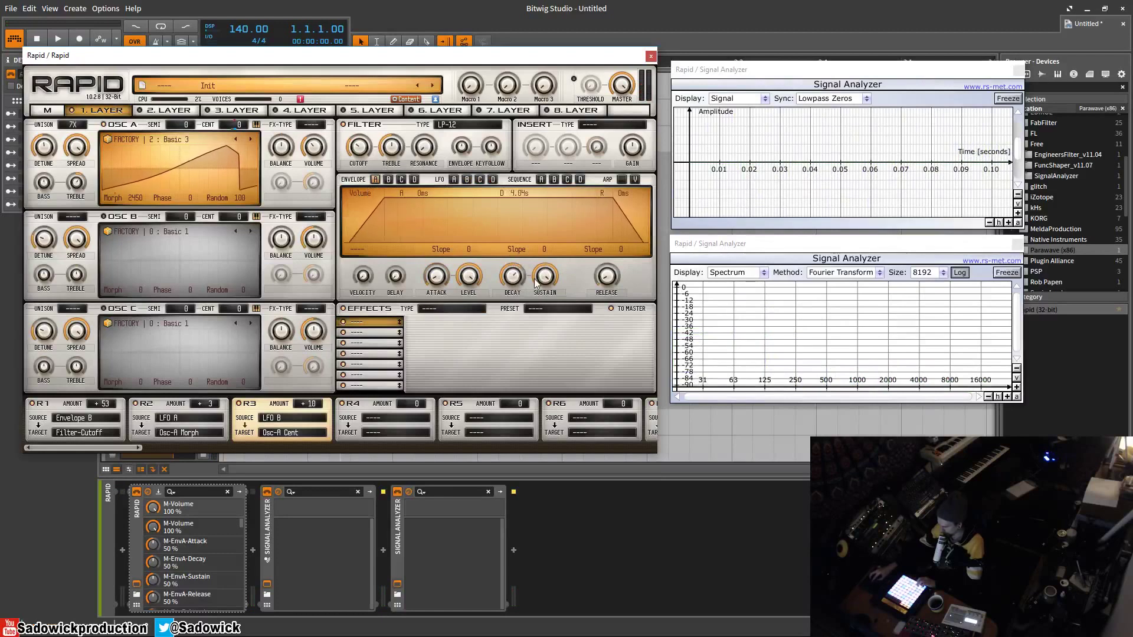
drag(515, 278, 515, 260)
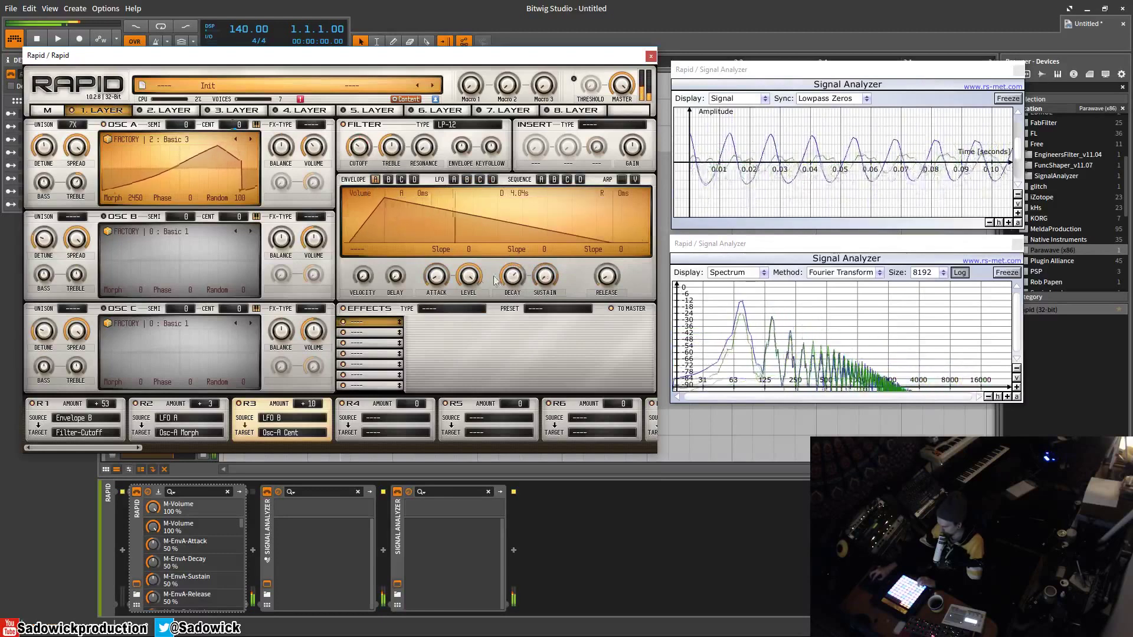
scroll(503, 278, down, 5)
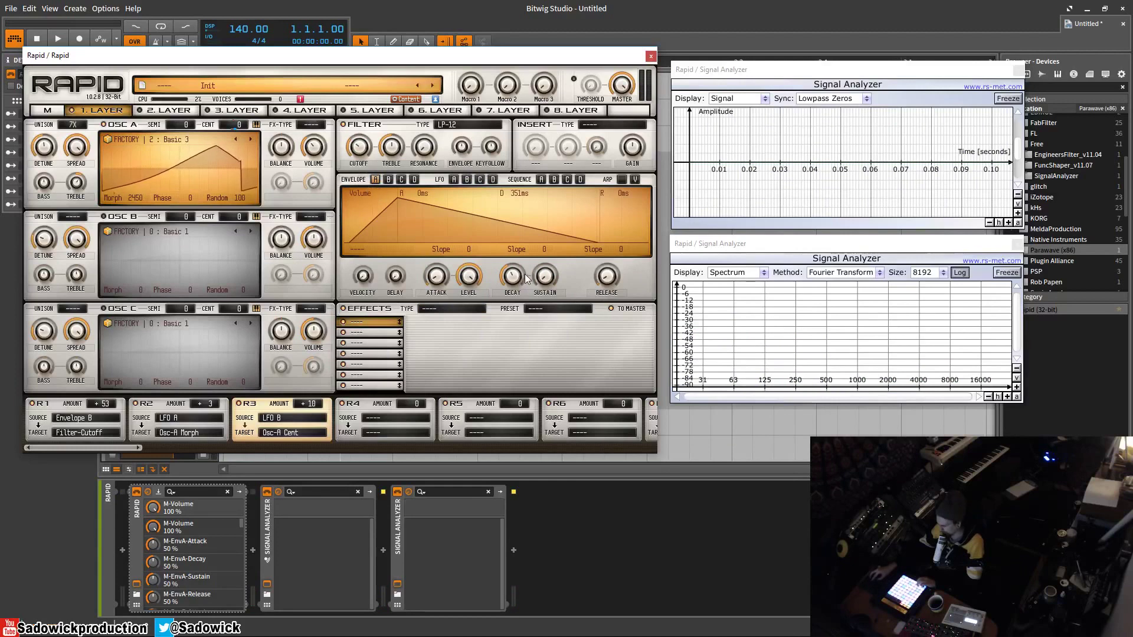
drag(527, 279, 525, 247)
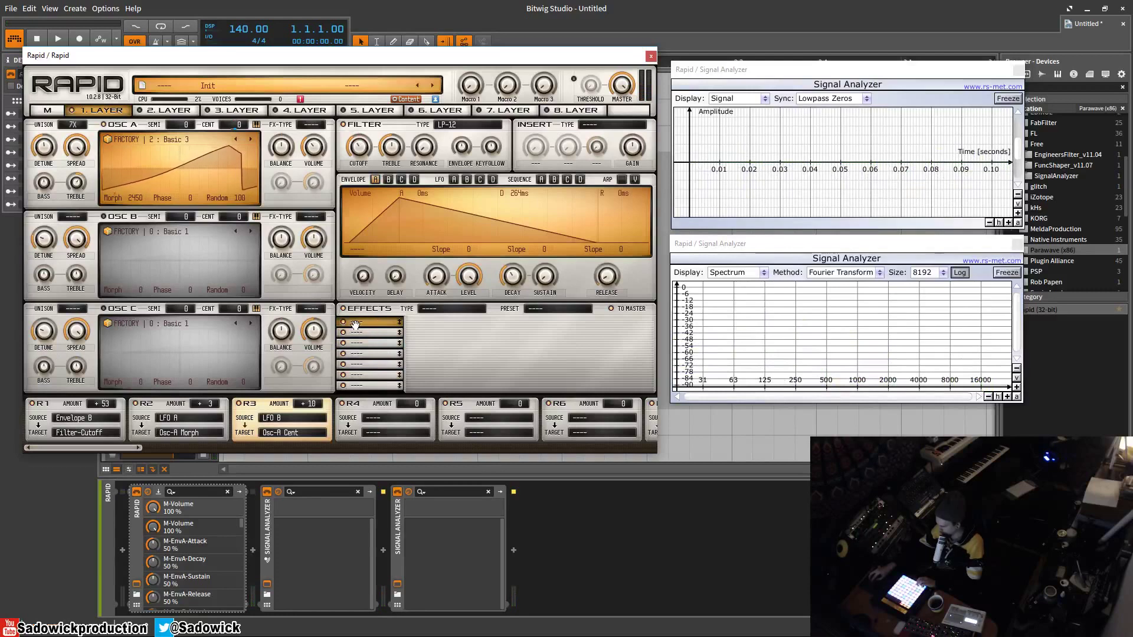
- Try Reverb in the first layer's first effect slot, and replace it with Delay
click(450, 308)
click(452, 336)
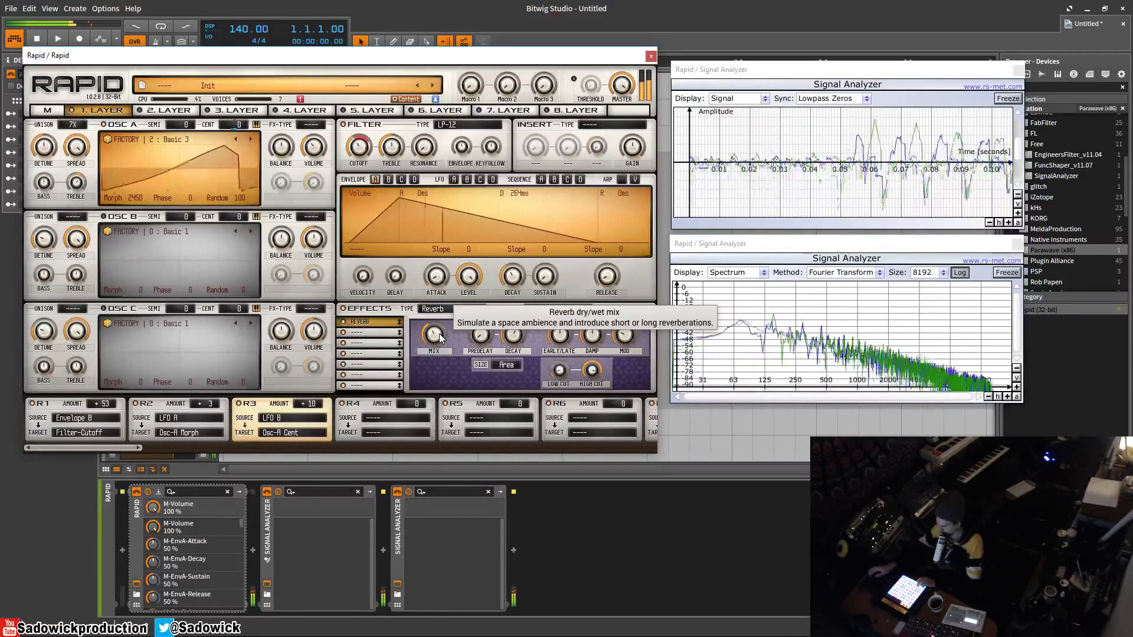
click(452, 308)
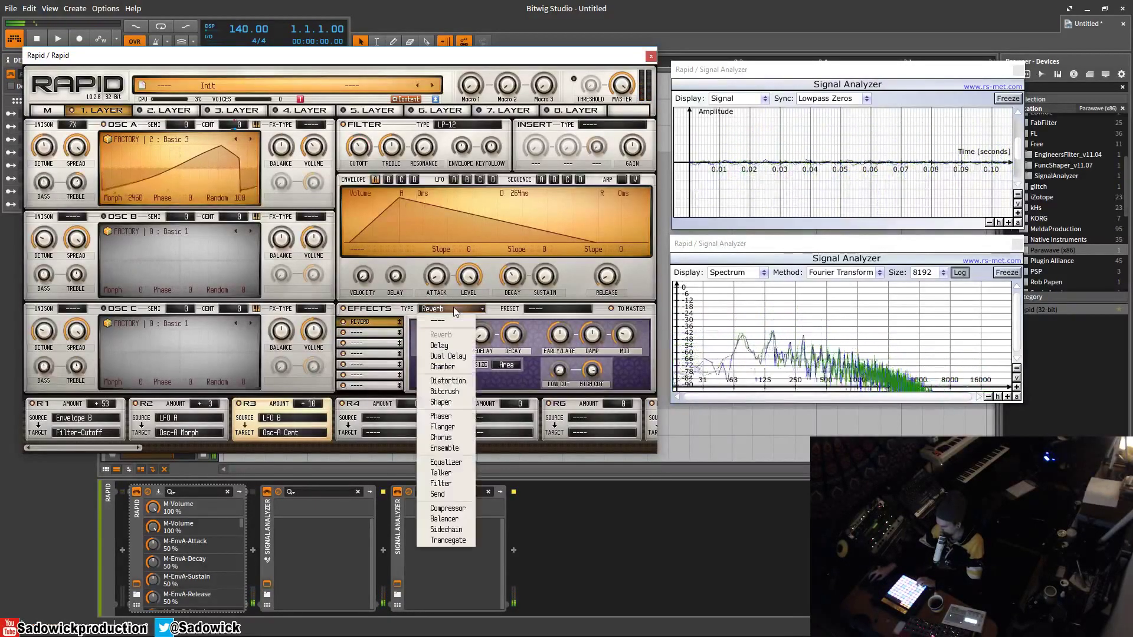
click(439, 345)
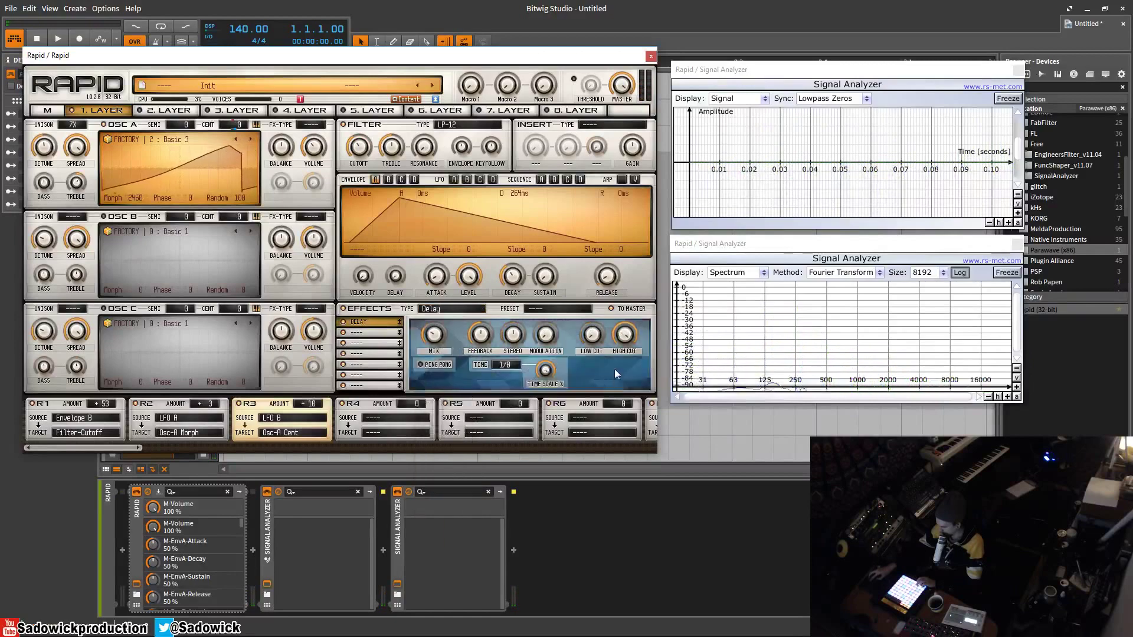
- Try a delay time of 1/16, and set it to 1/4
click(506, 365)
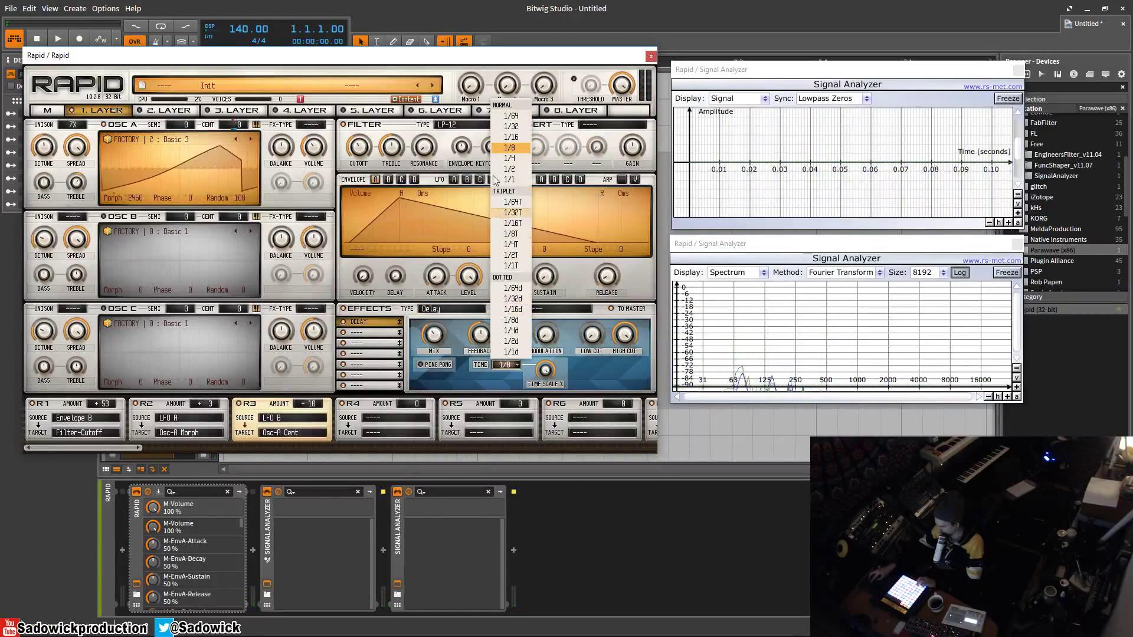
click(519, 138)
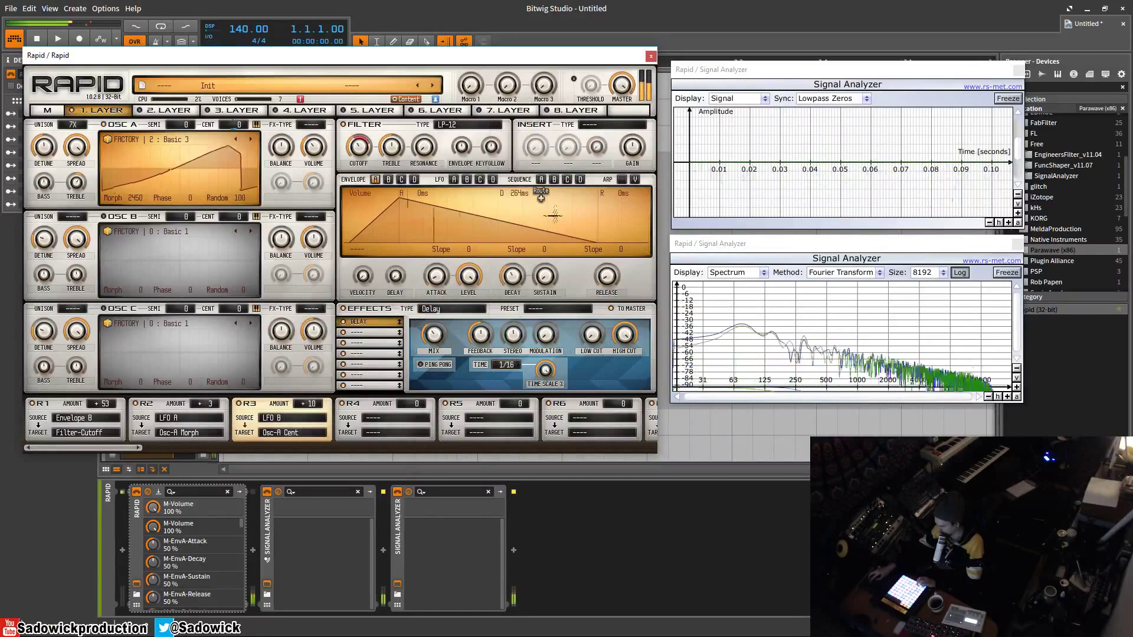
click(506, 364)
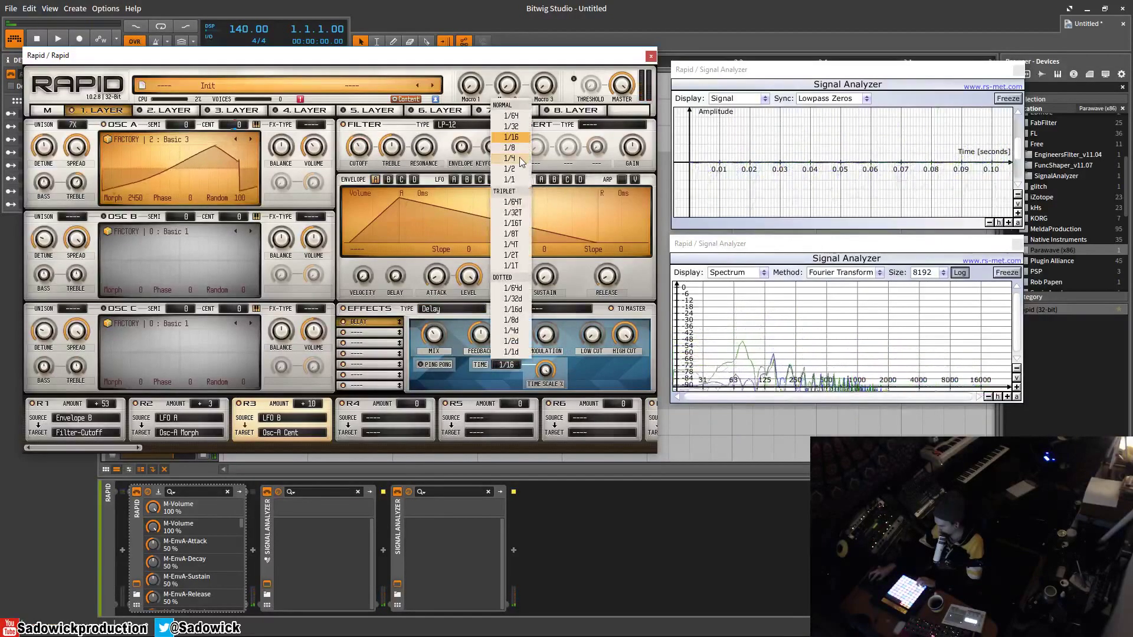
click(512, 158)
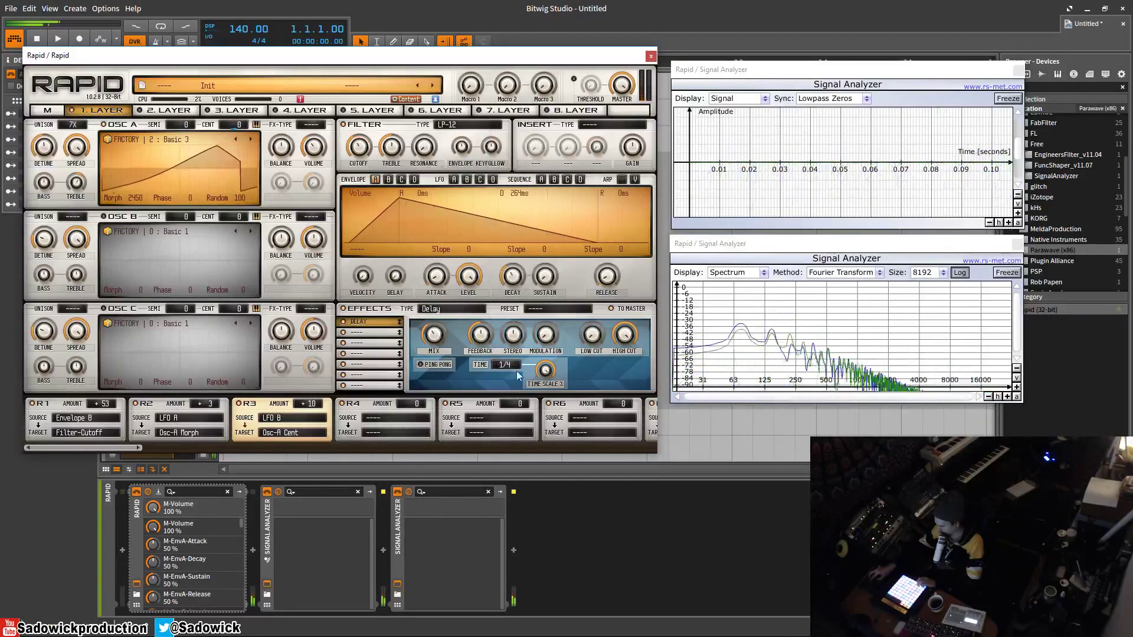
- Add Reverb in the second effect slot and bring the Delay settings of the first slot back up
click(354, 332)
click(445, 310)
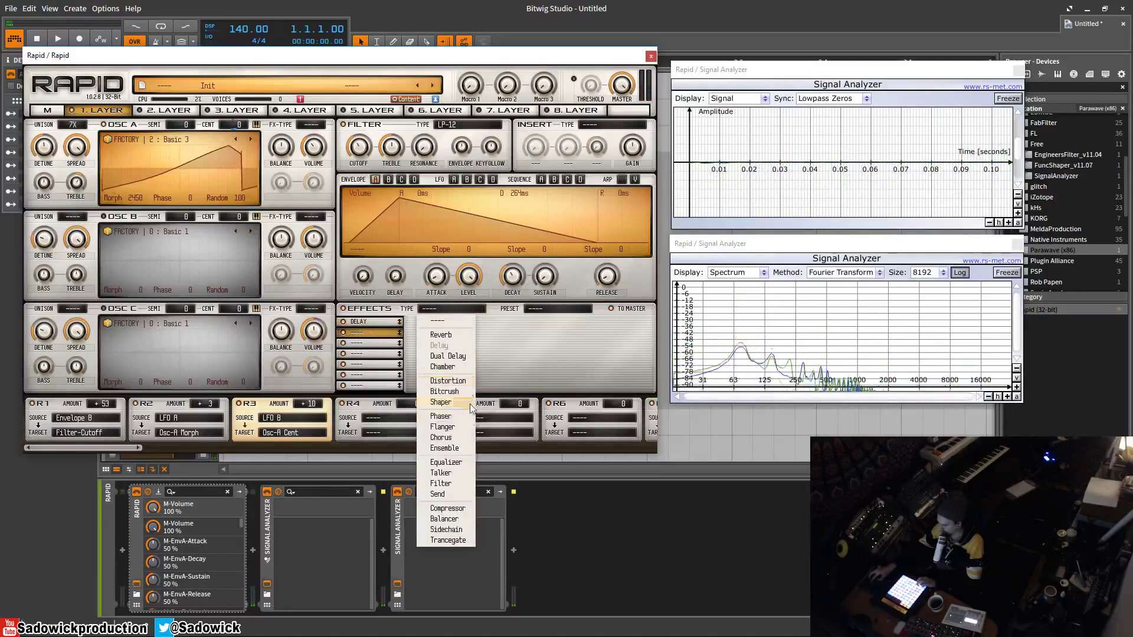
click(442, 335)
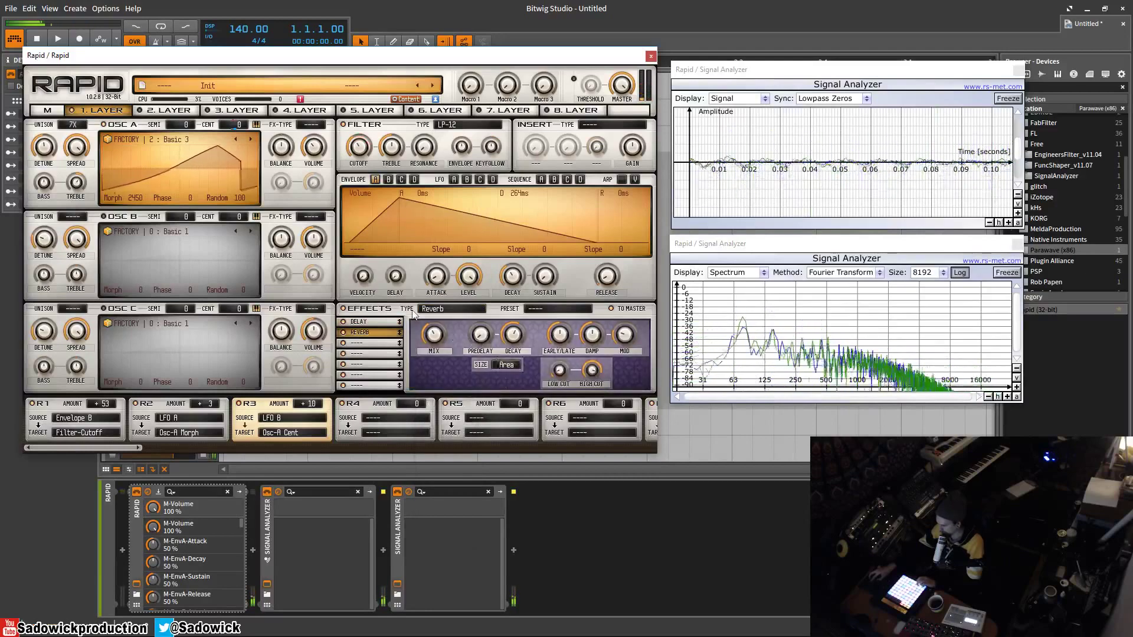
click(370, 322)
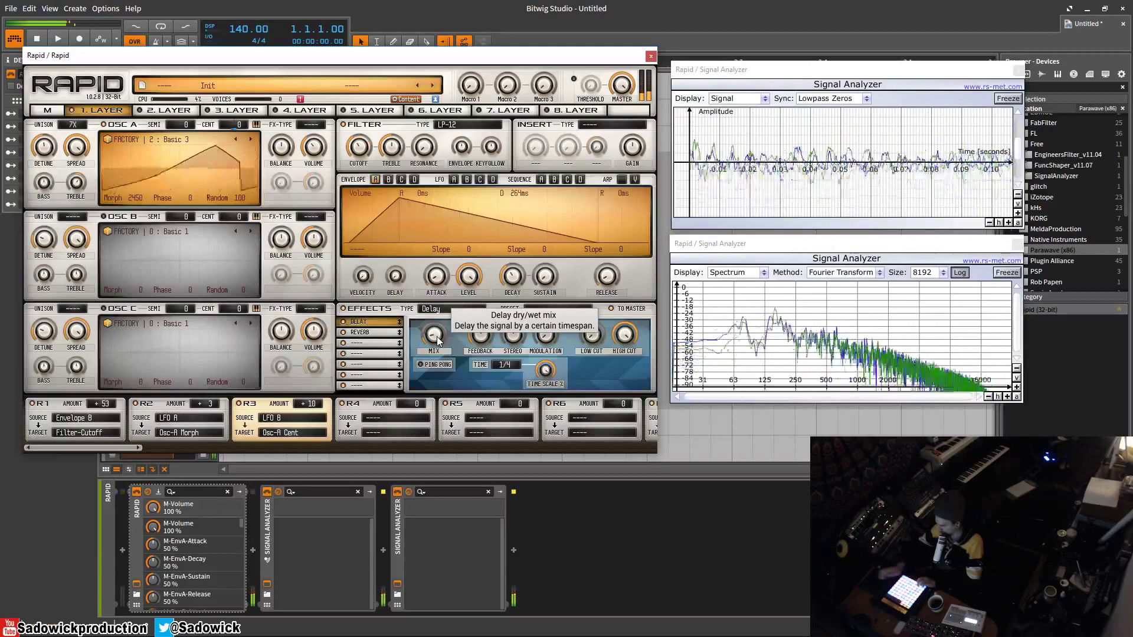
- Switch on oscillator A in the second layer and load the factory multi-sample Attack 1 into it
click(171, 113)
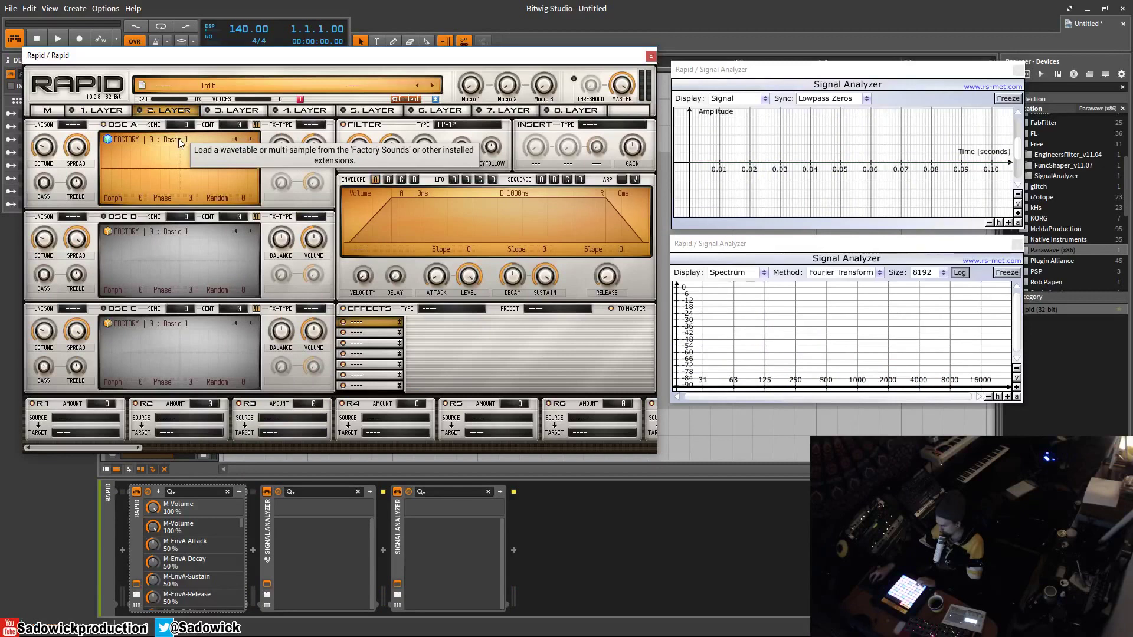
drag(140, 198, 140, 177)
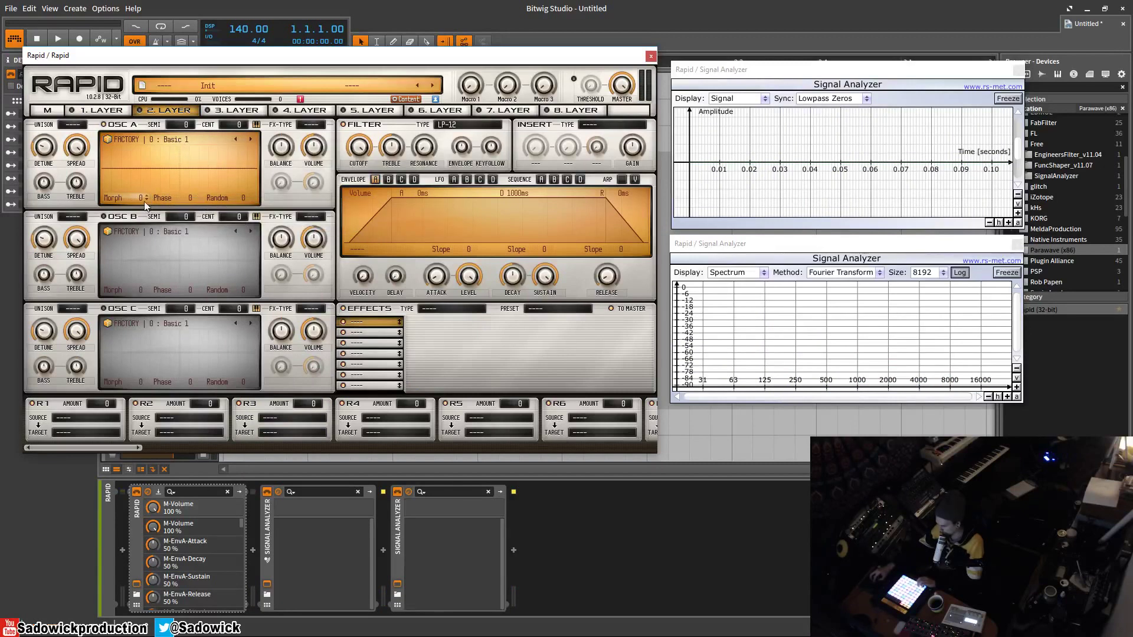
click(142, 126)
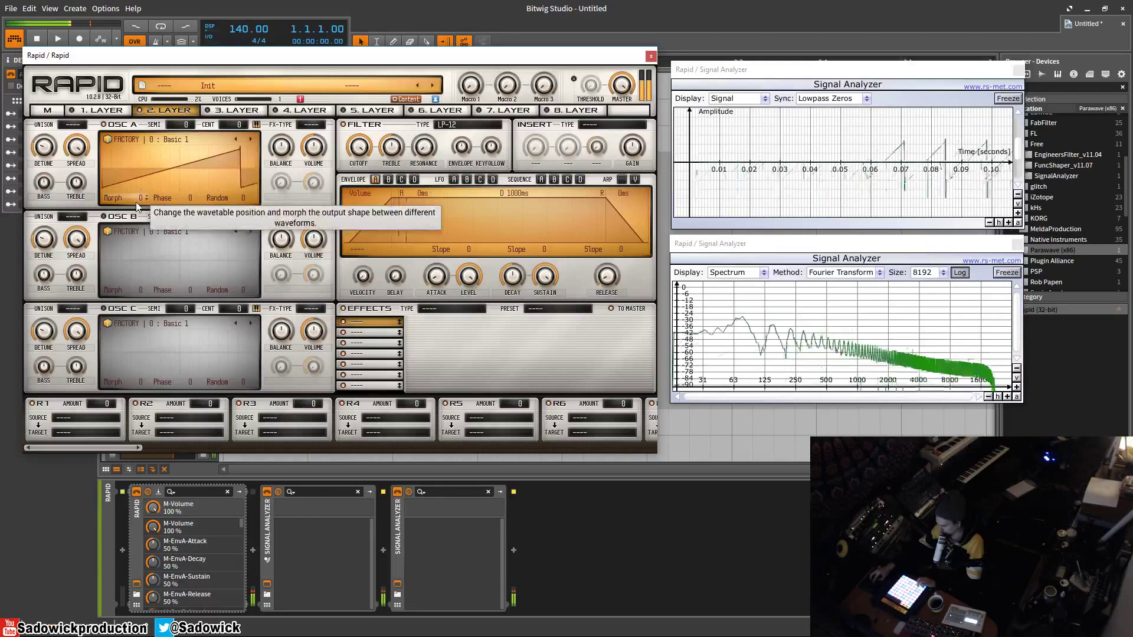
click(162, 142)
scroll(306, 307, down, 5)
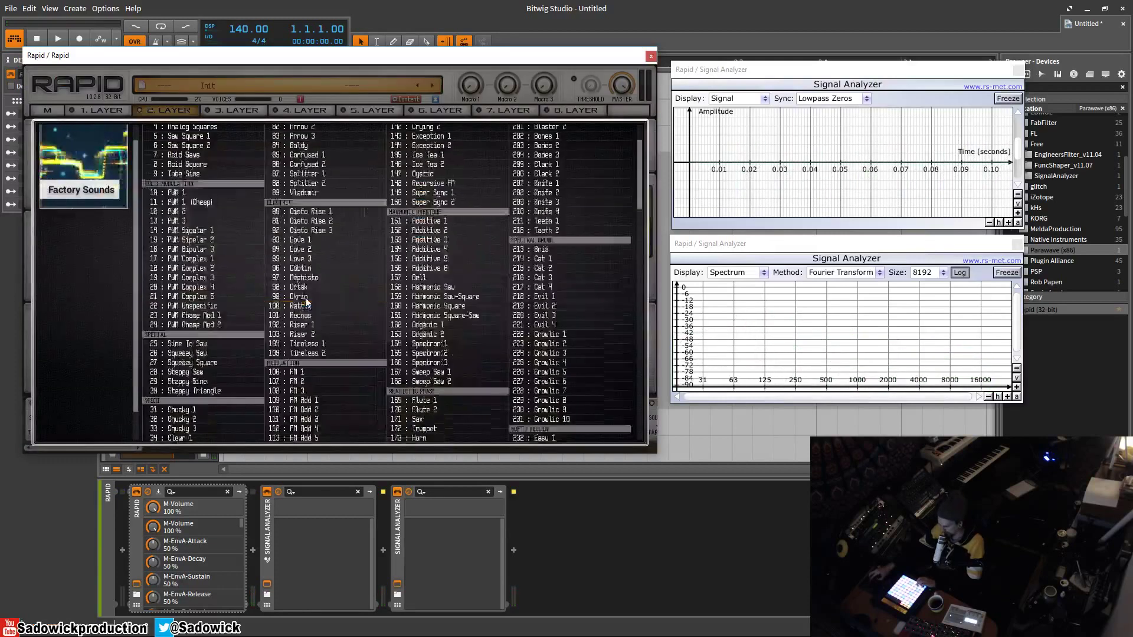
scroll(307, 307, down, 6)
scroll(390, 298, up, 8)
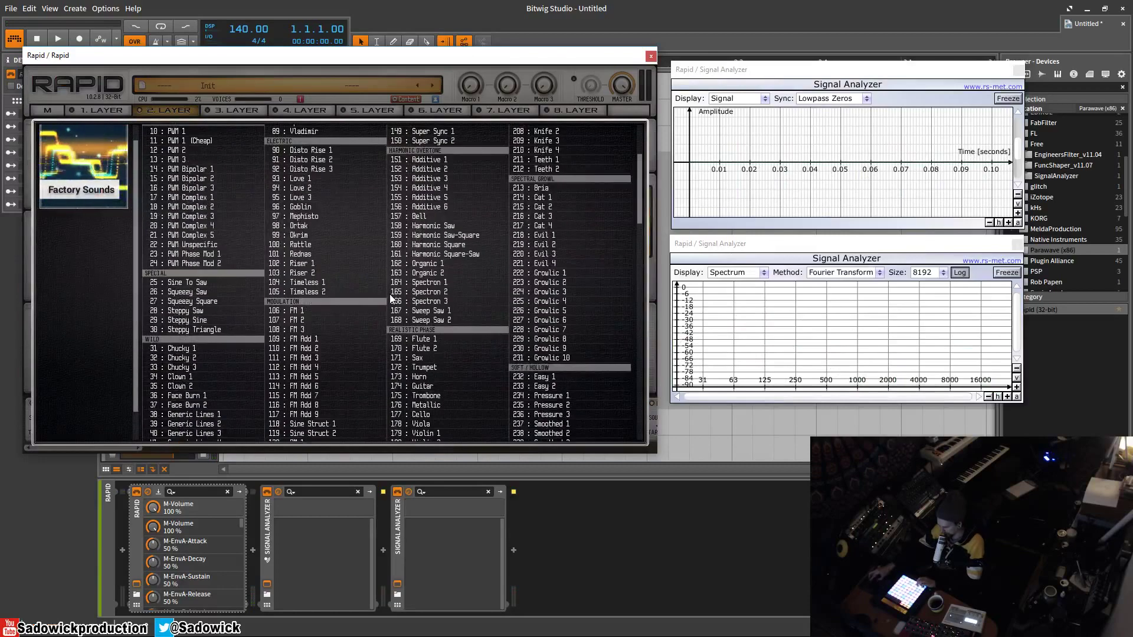
scroll(391, 295, down, 10)
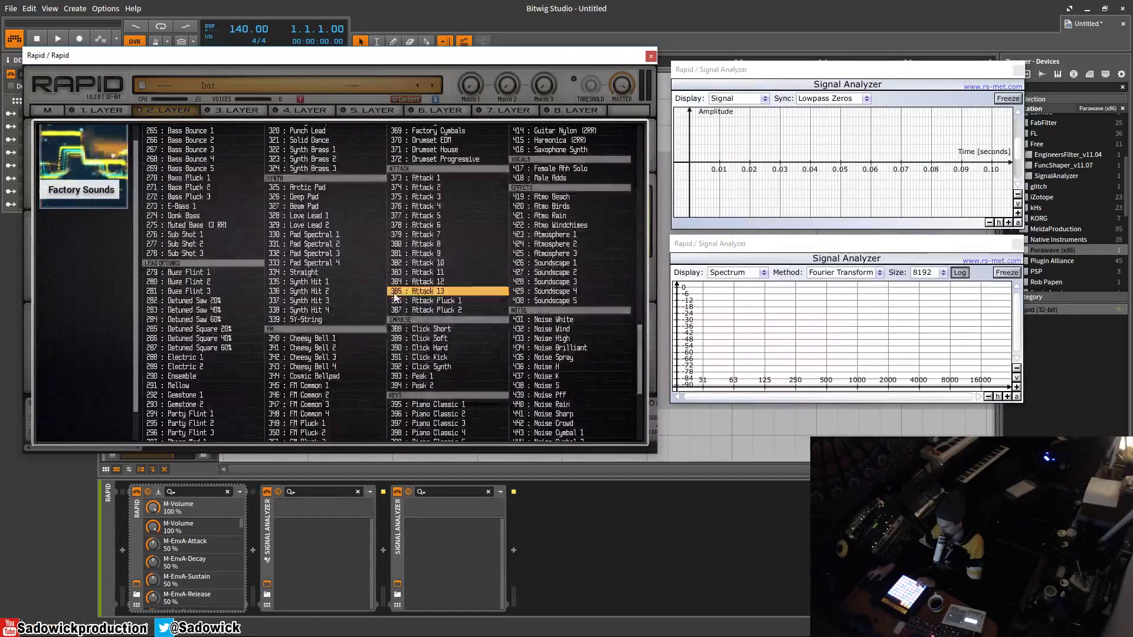
click(455, 202)
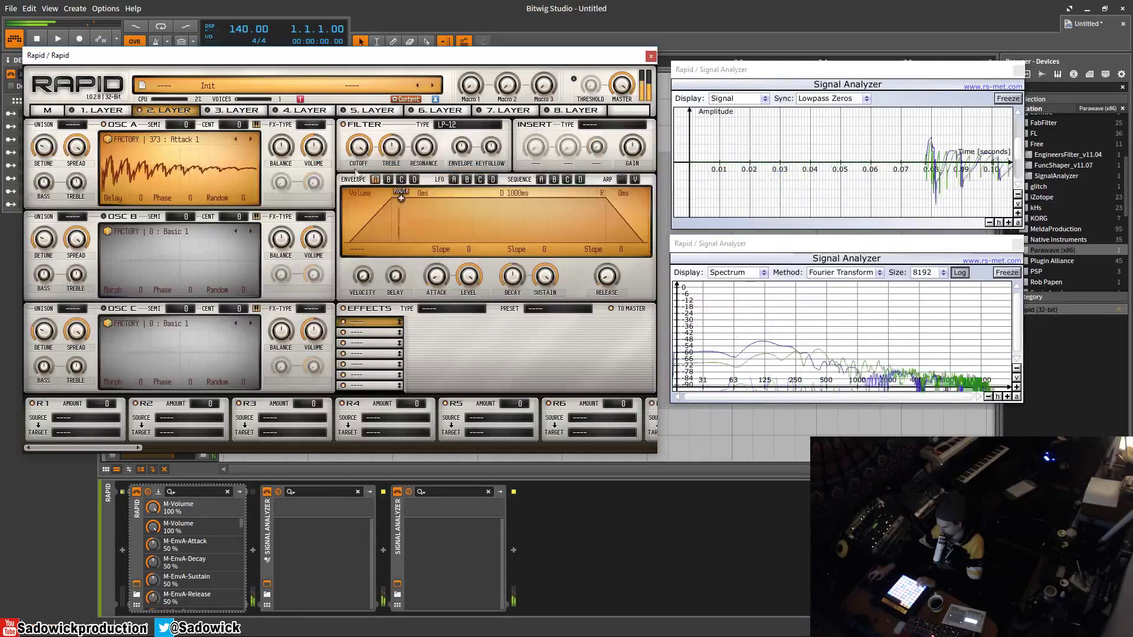
- Audition the following attack samples in the second layer's oscillator A and settle on Attack 6
click(251, 140)
click(251, 140)
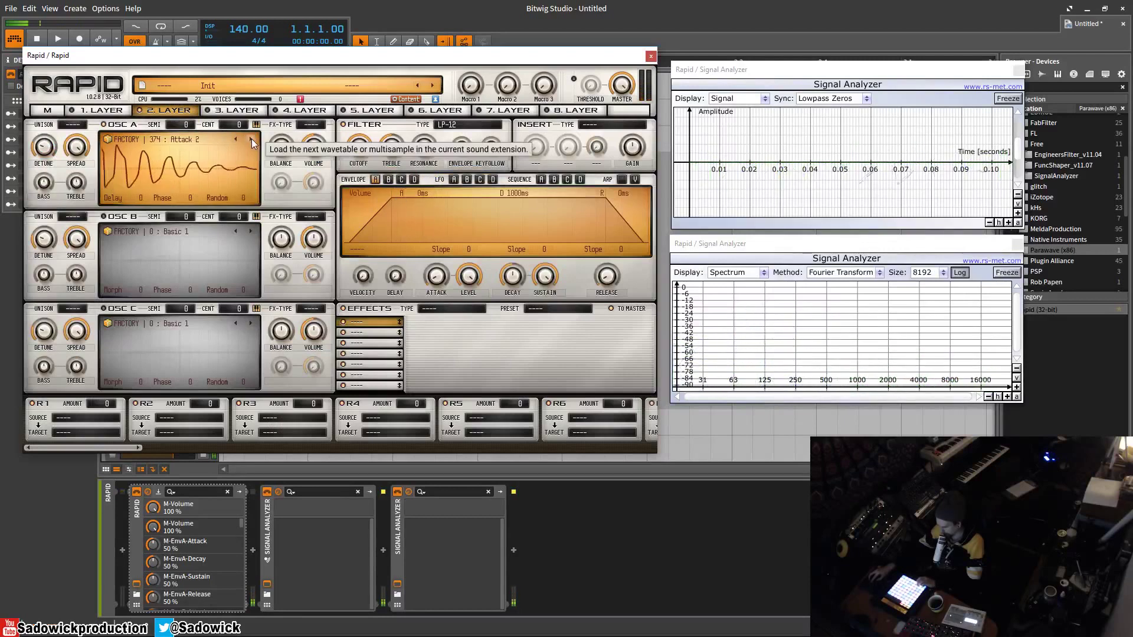
click(251, 140)
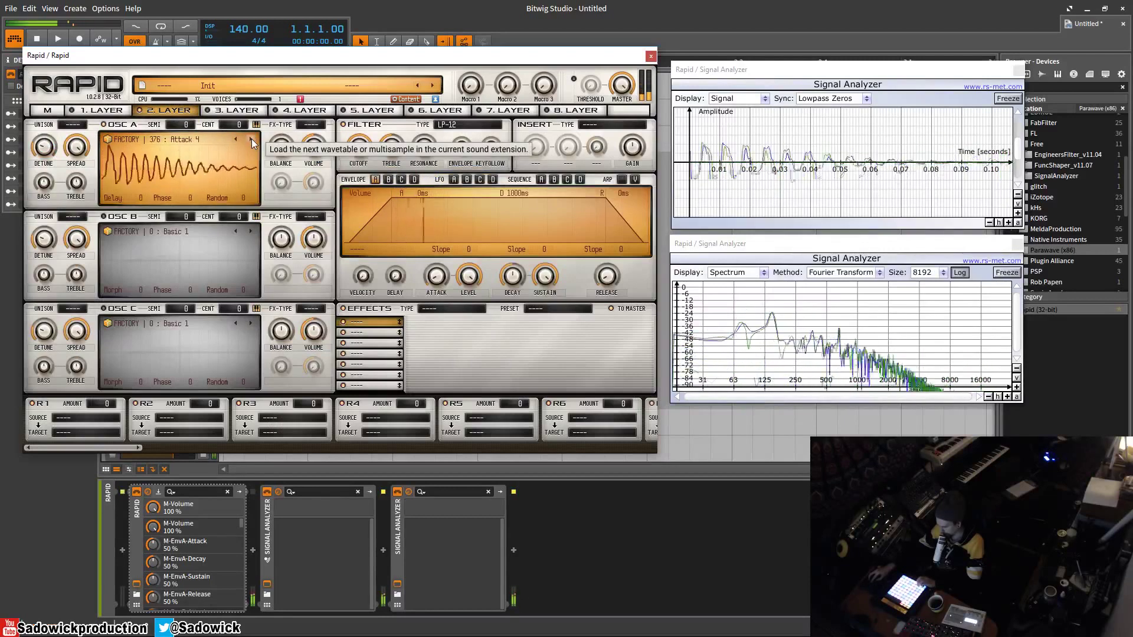
click(251, 140)
click(251, 140)
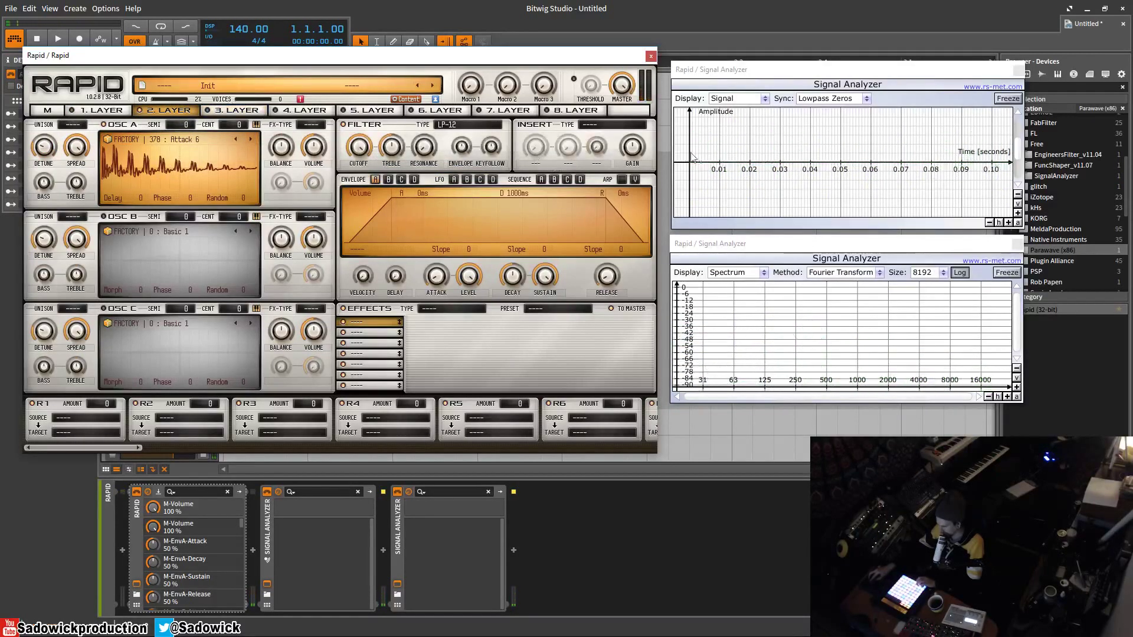
- Apply the Tube Amplifier effect to oscillator A and add Reverb in the second layer's first effect slot
click(311, 125)
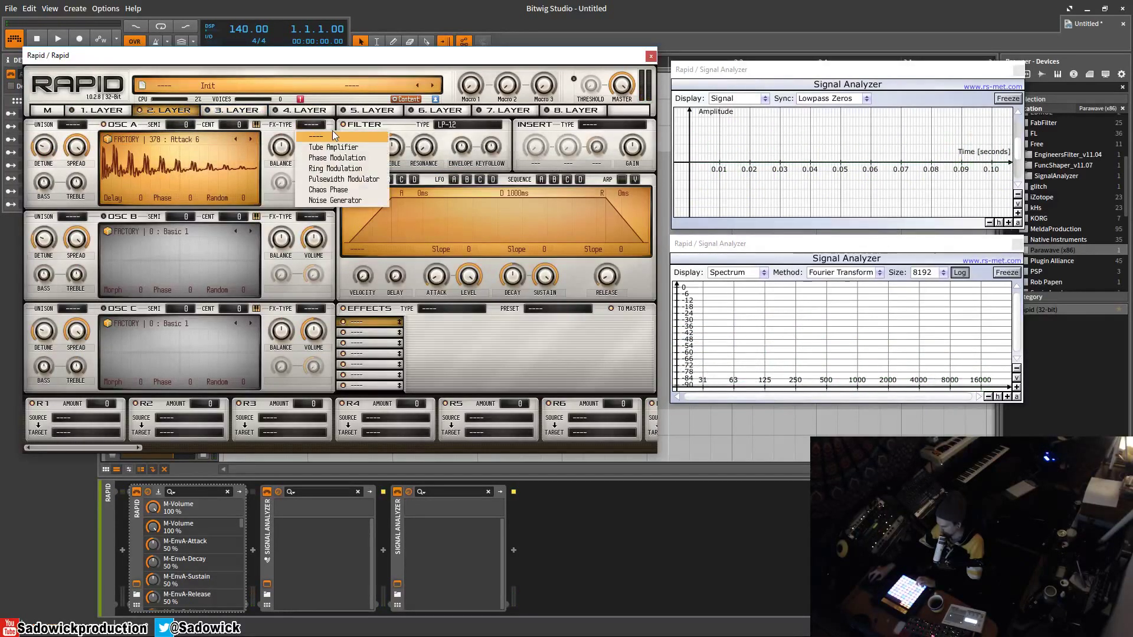
click(371, 147)
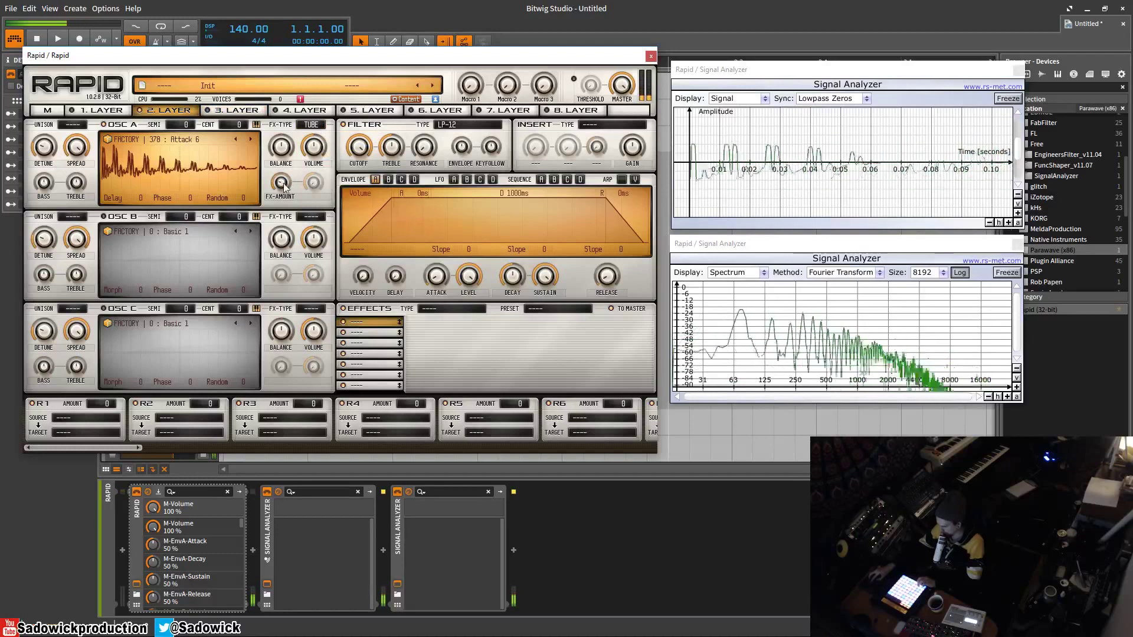
click(439, 309)
click(452, 339)
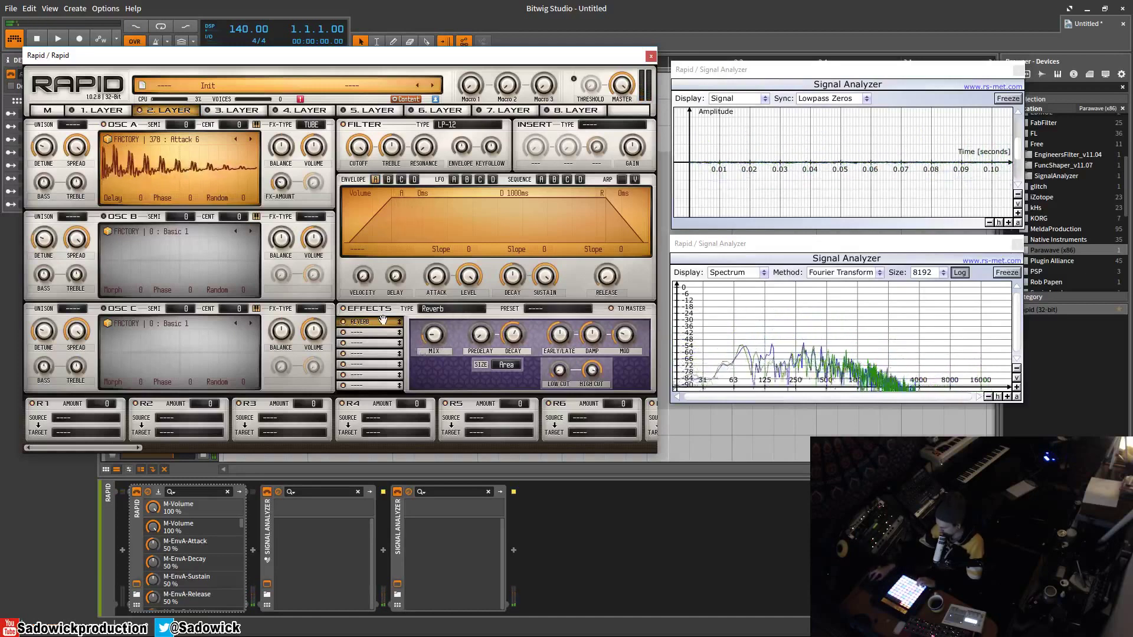
- Route Envelope B to Reverb Mix with an amount of -17, and shape the envelope with a 1.69 s decay and 19 ms release
click(388, 180)
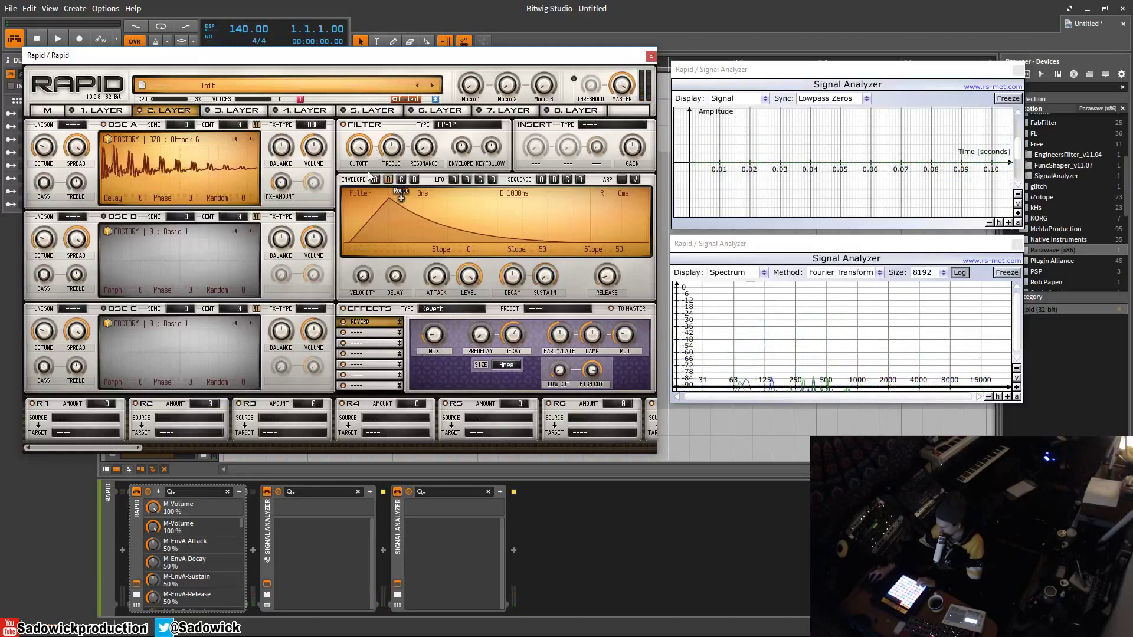
drag(442, 342, 441, 341)
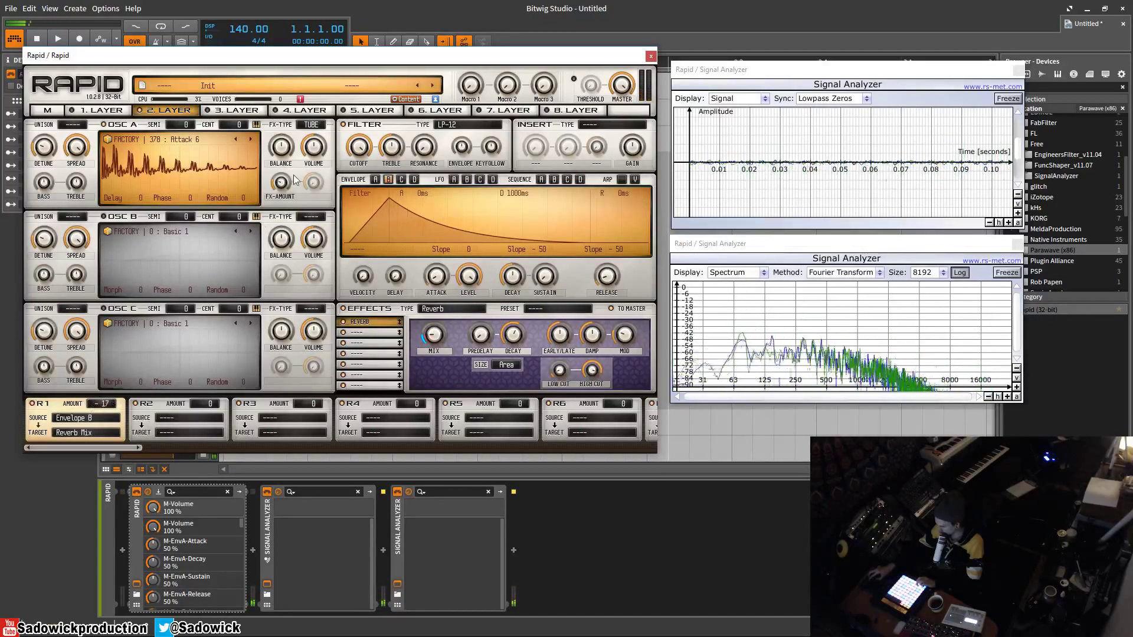
drag(442, 281, 443, 291)
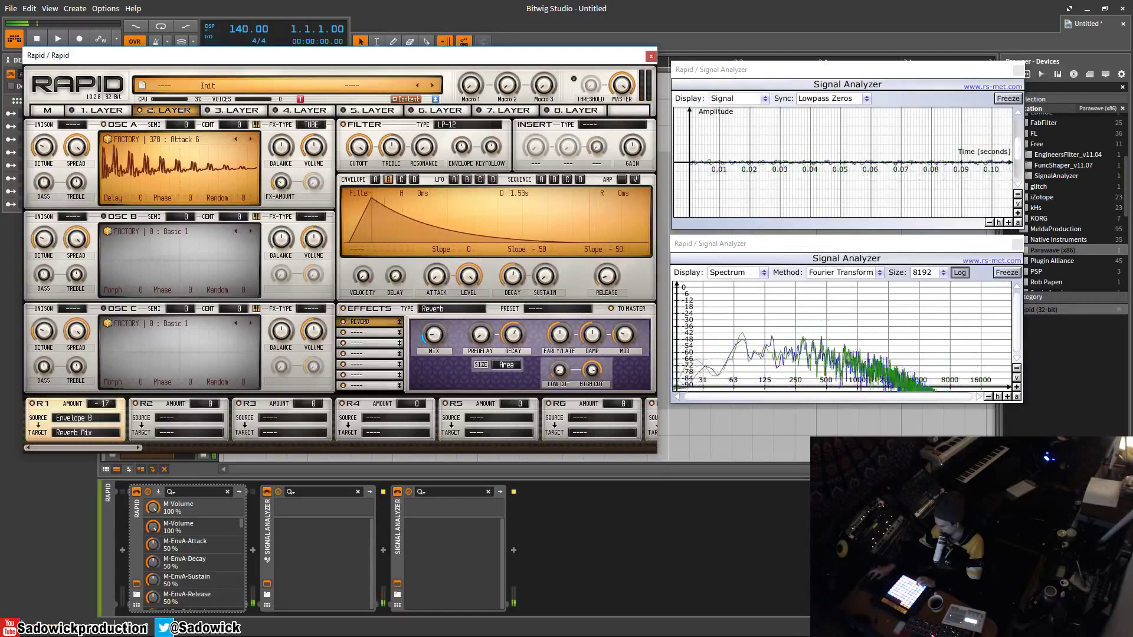
drag(539, 279, 607, 285)
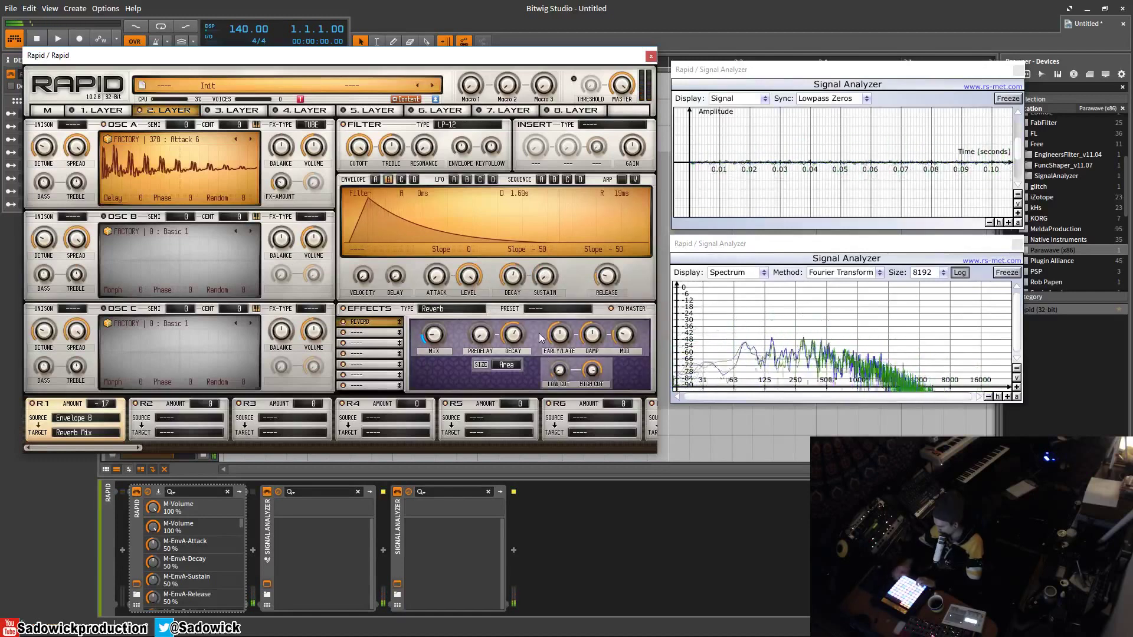
- Add a Compressor in the second layer's second effect slot and move it ahead of the Reverb
click(371, 333)
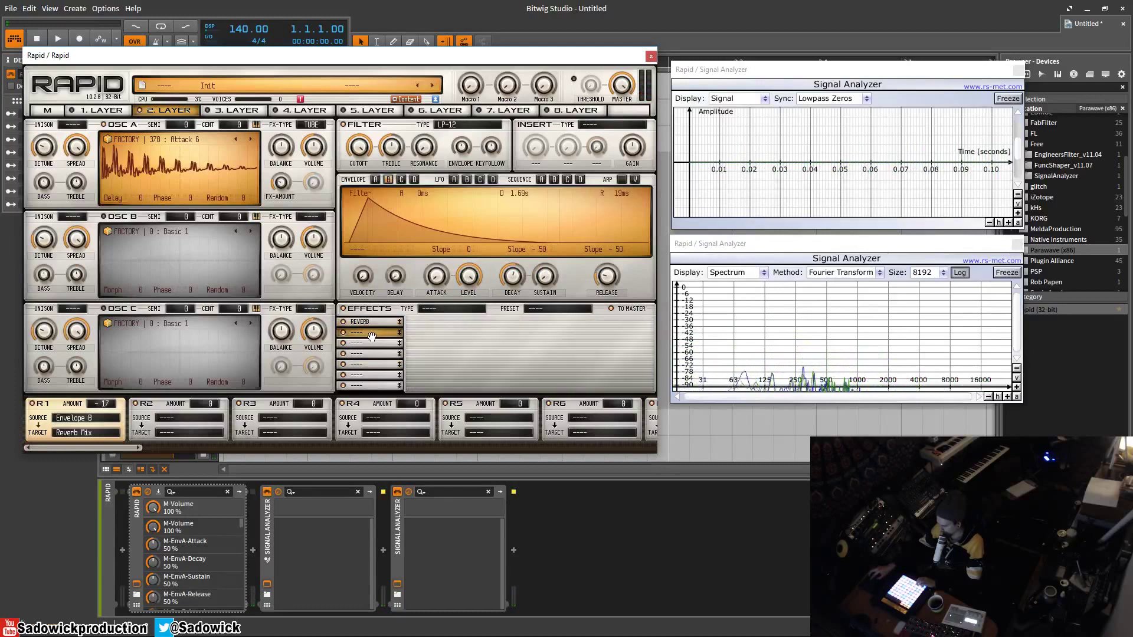
click(449, 309)
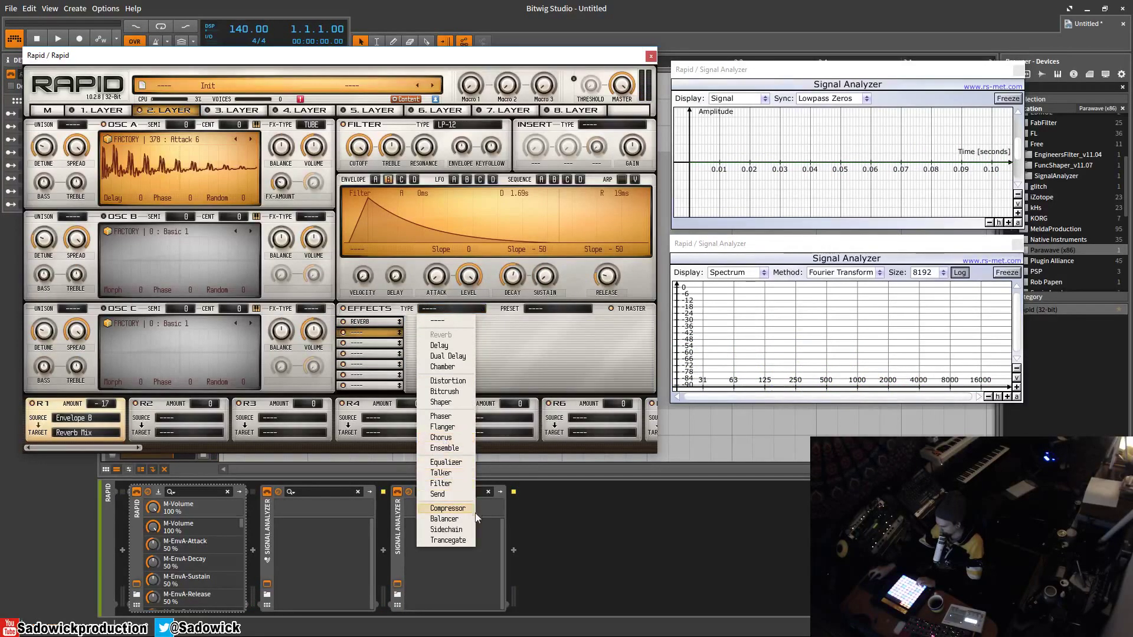
click(447, 508)
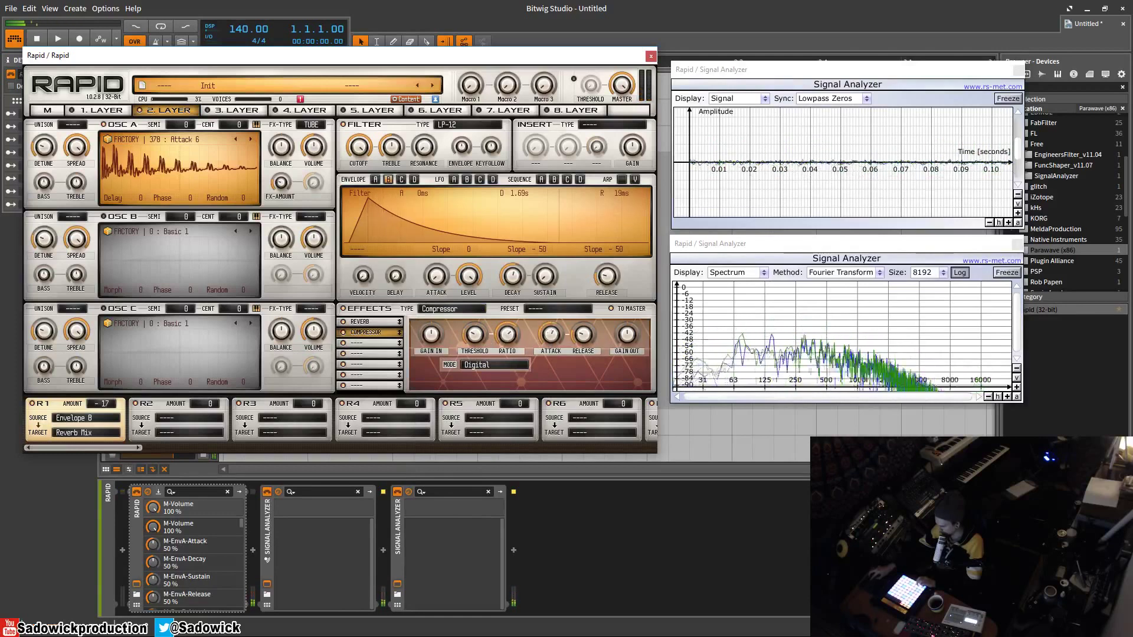
drag(372, 332, 372, 321)
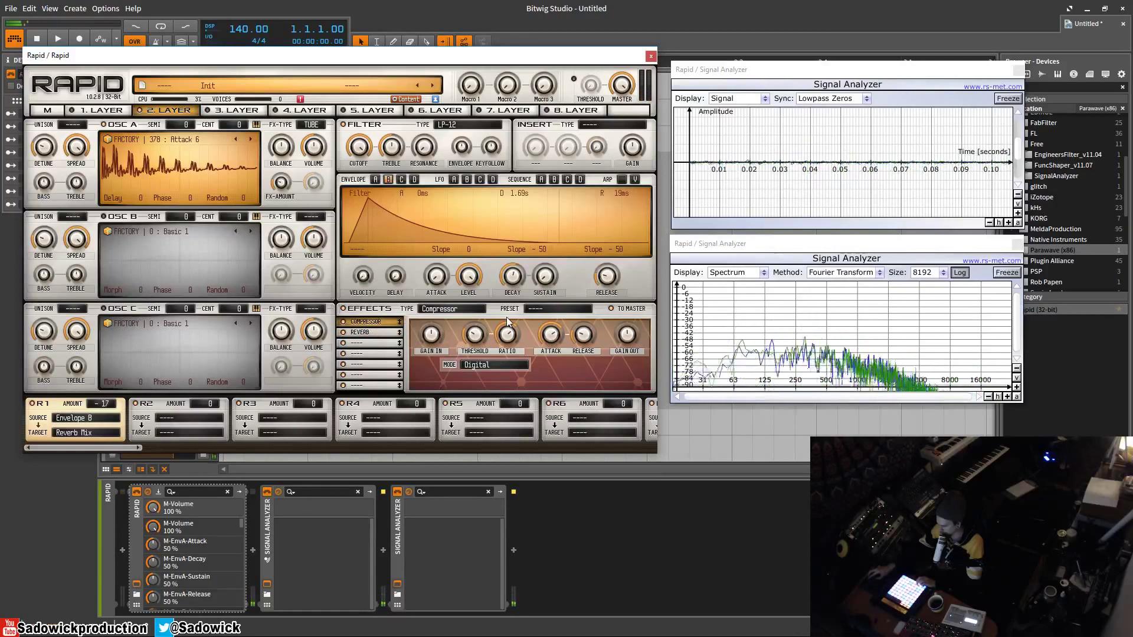
- Set the amount of the Envelope B to Reverb Mix routing to 0 and add Distortion in the third effect slot
click(376, 334)
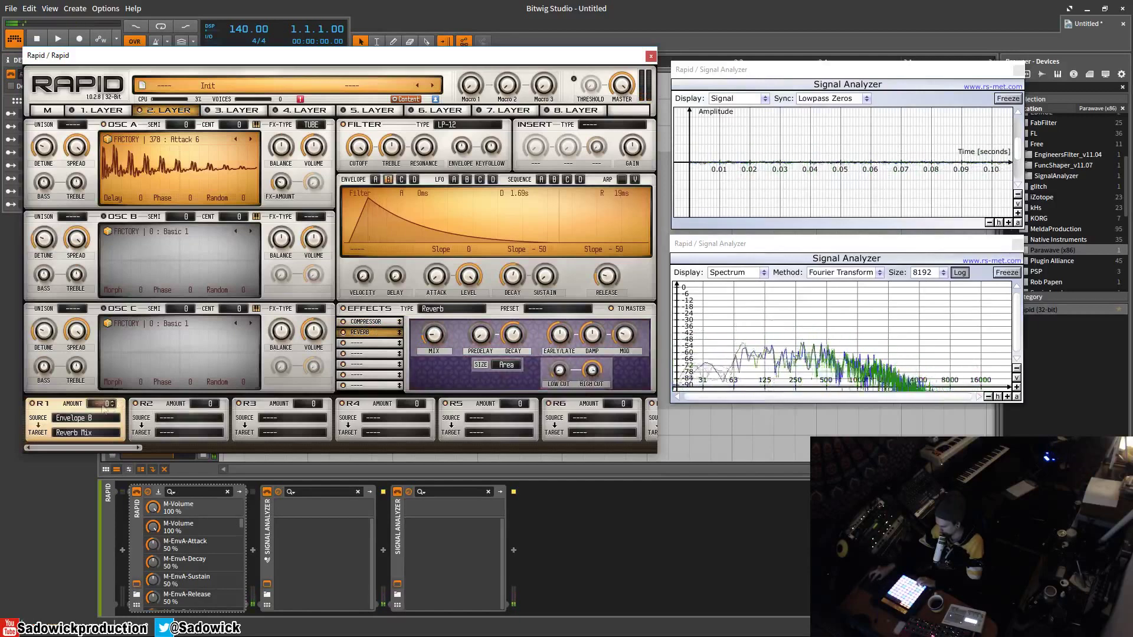
click(357, 344)
click(436, 310)
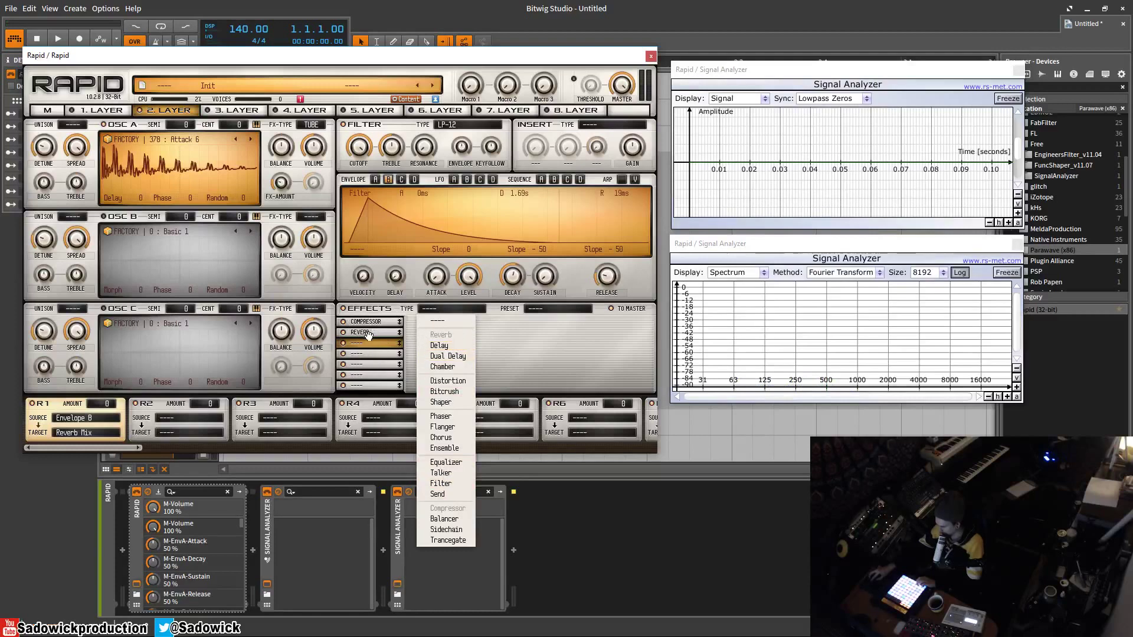
click(451, 382)
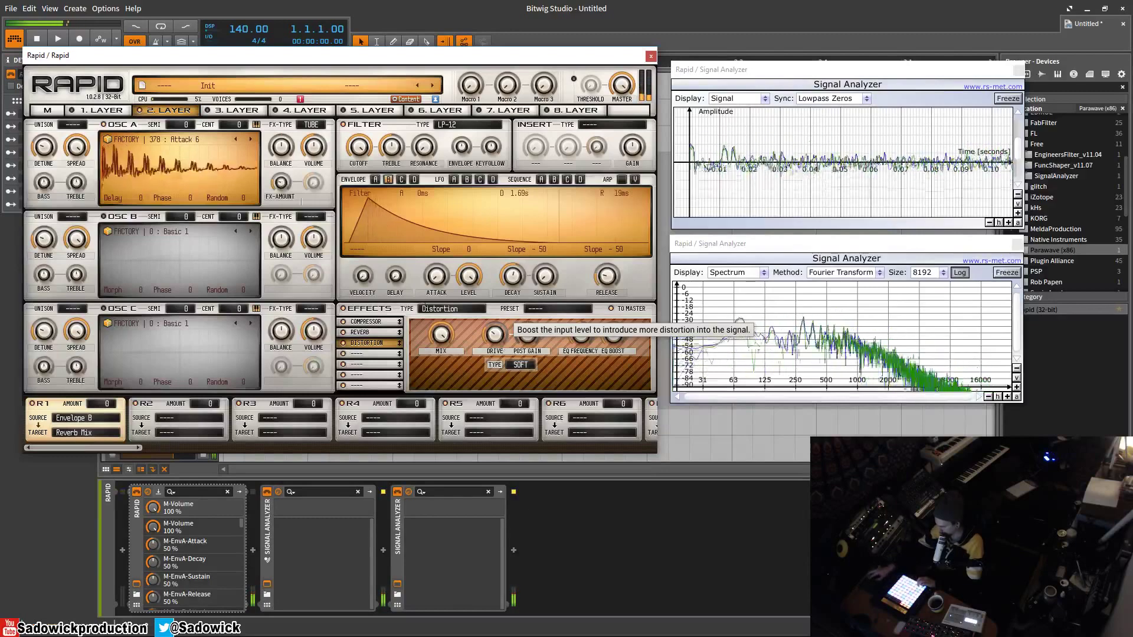
- Lower the first layer's level in the master page mixer and bring up the first layer's Reverb settings
click(97, 110)
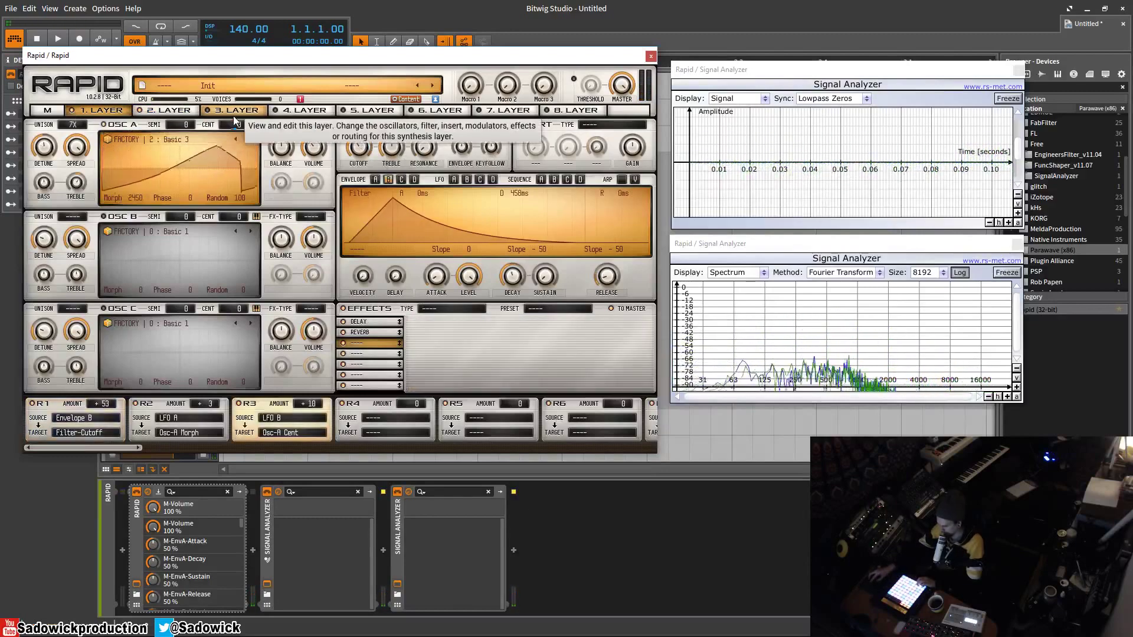
click(50, 111)
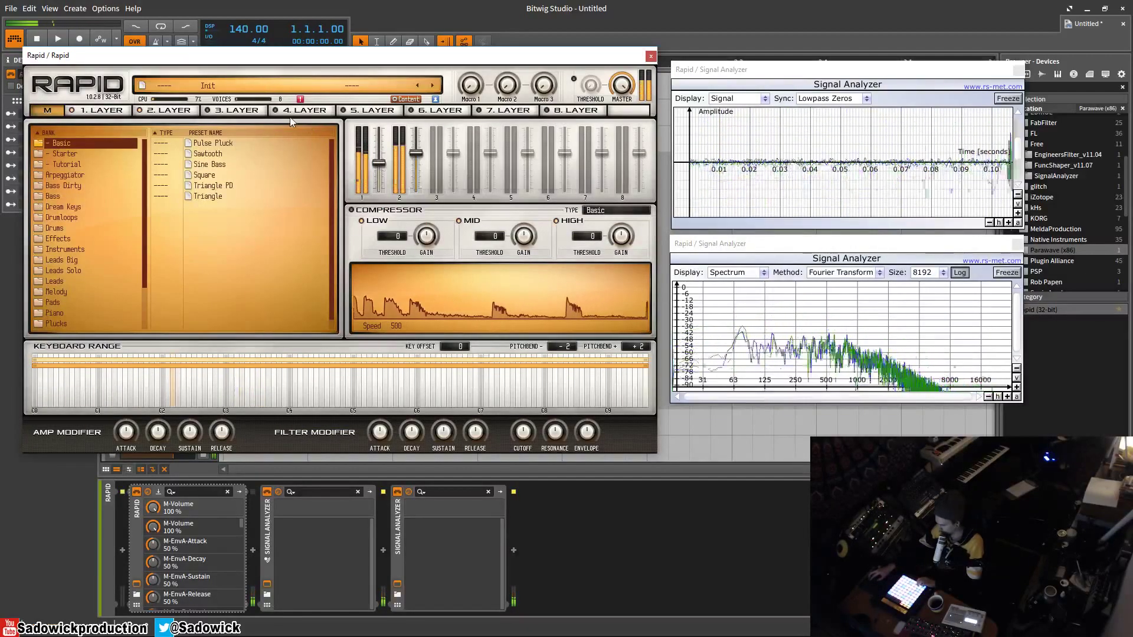
click(164, 110)
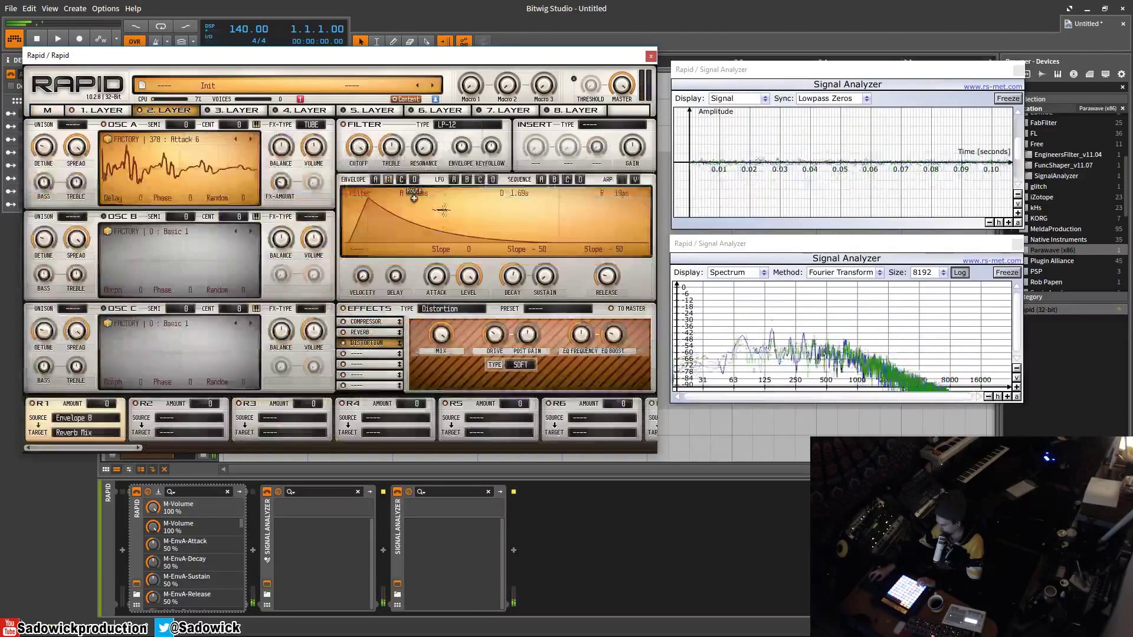
click(382, 334)
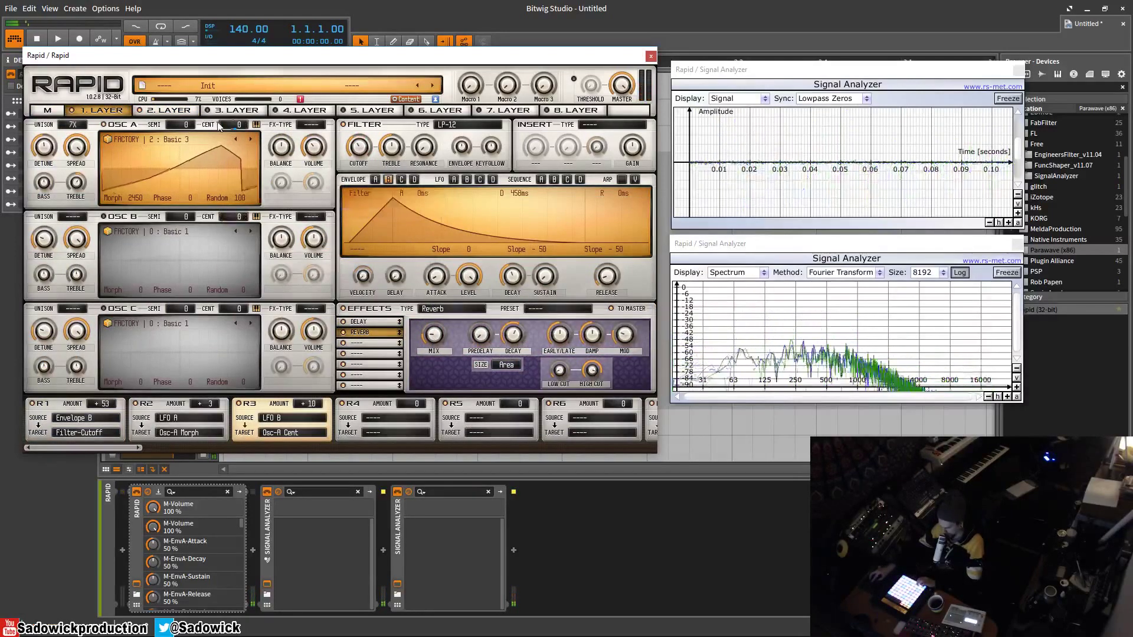
- Load the factory multi-sample Detuned Saw 20% into oscillator A of the third layer
click(235, 110)
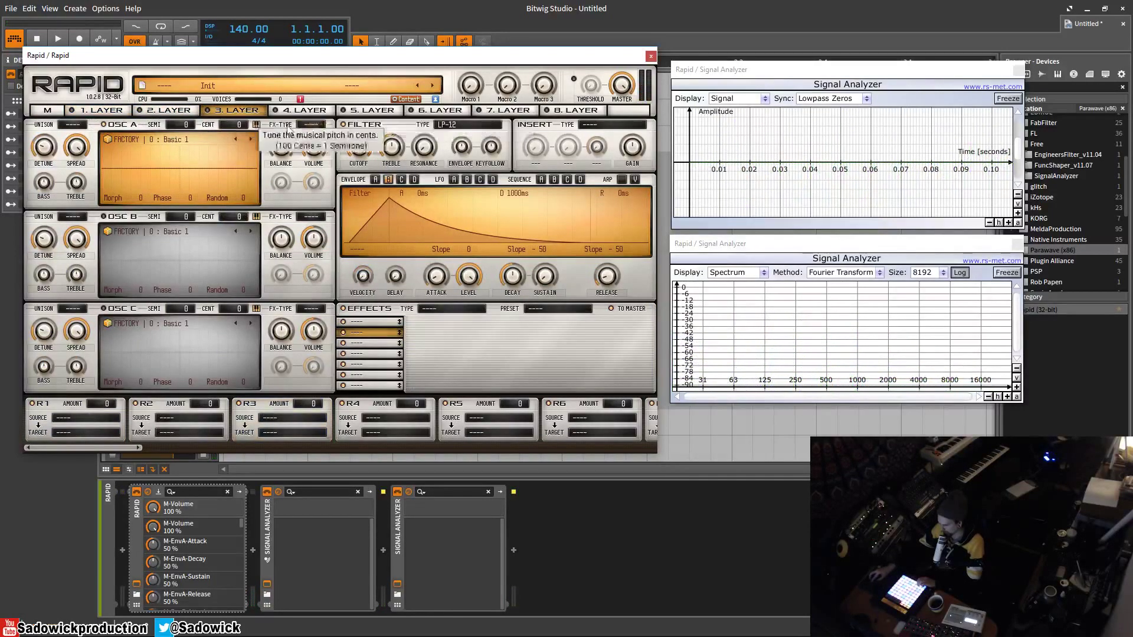
click(169, 140)
scroll(301, 258, down, 2)
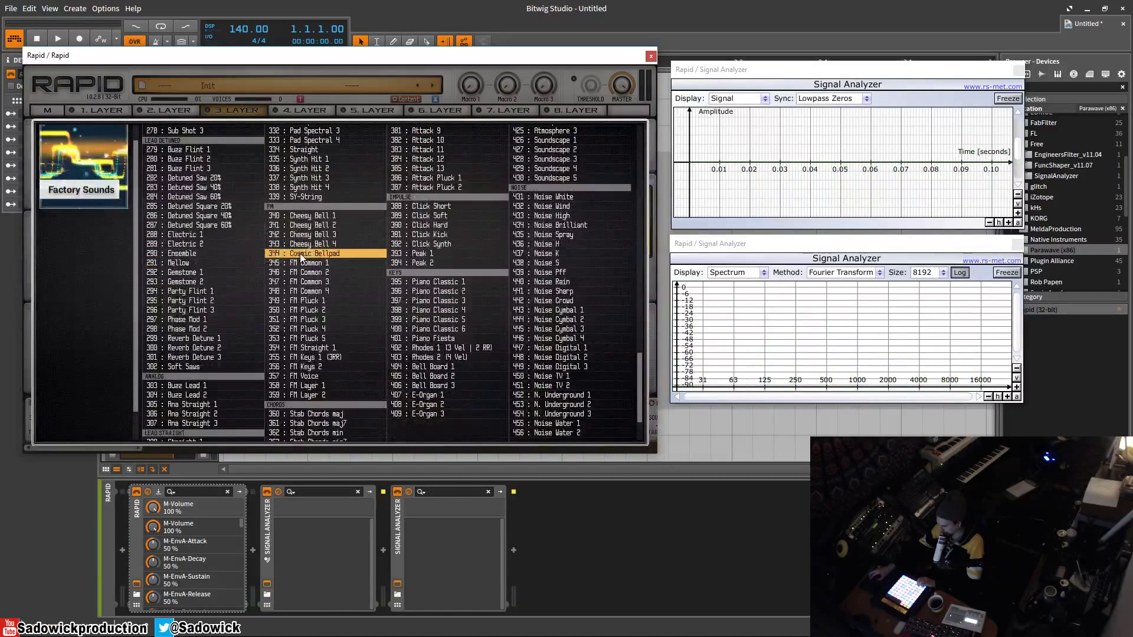
scroll(463, 342, up, 5)
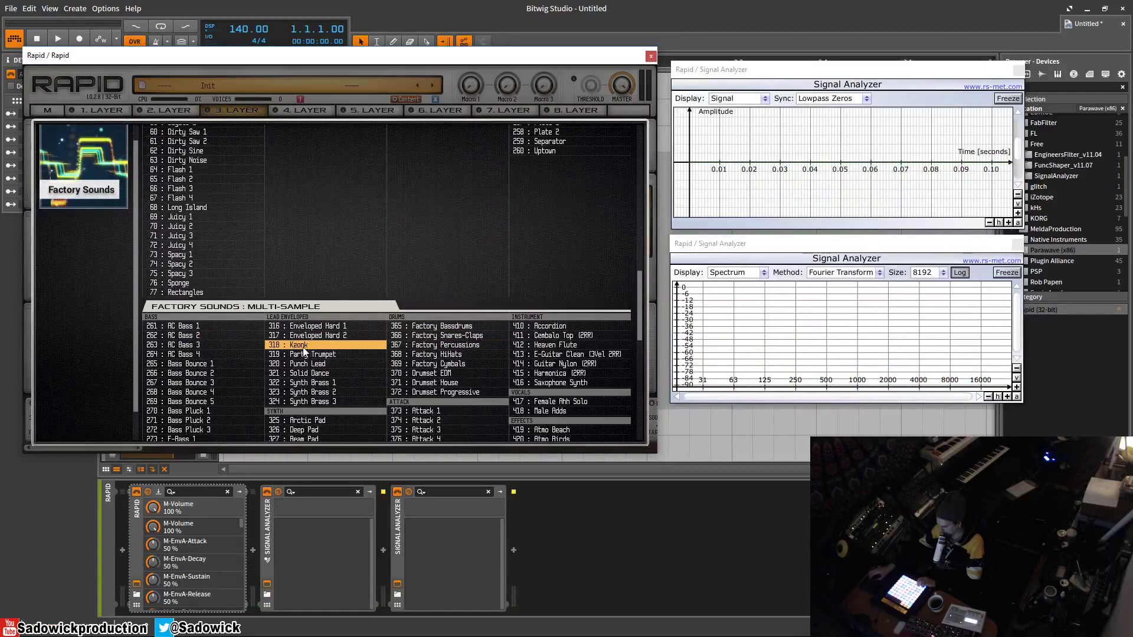
scroll(304, 353, down, 4)
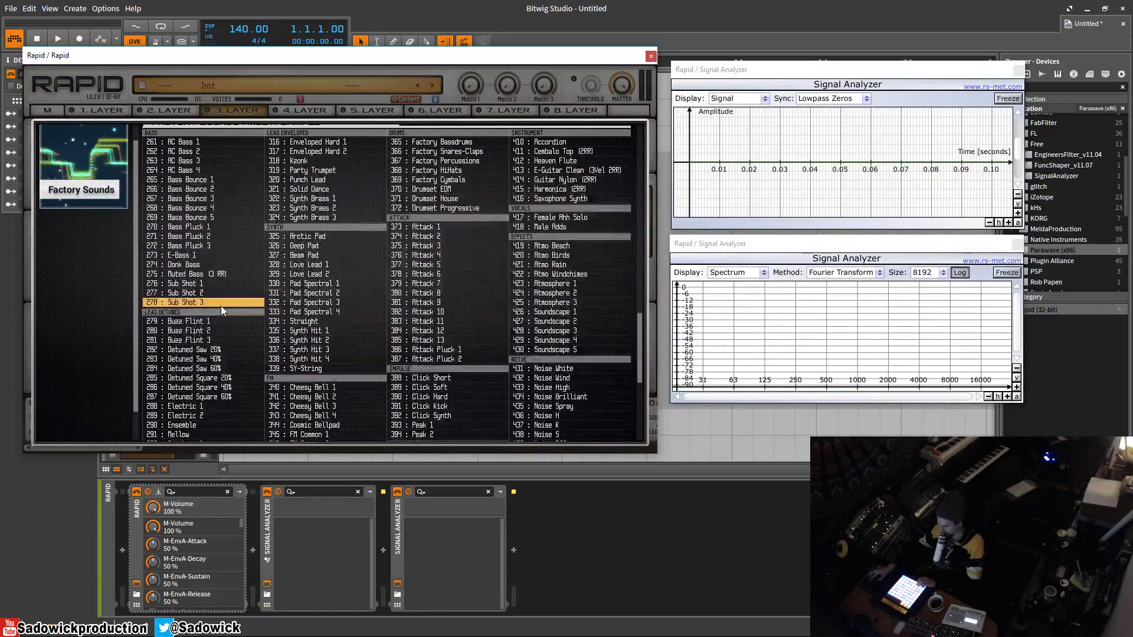
scroll(223, 307, up, 3)
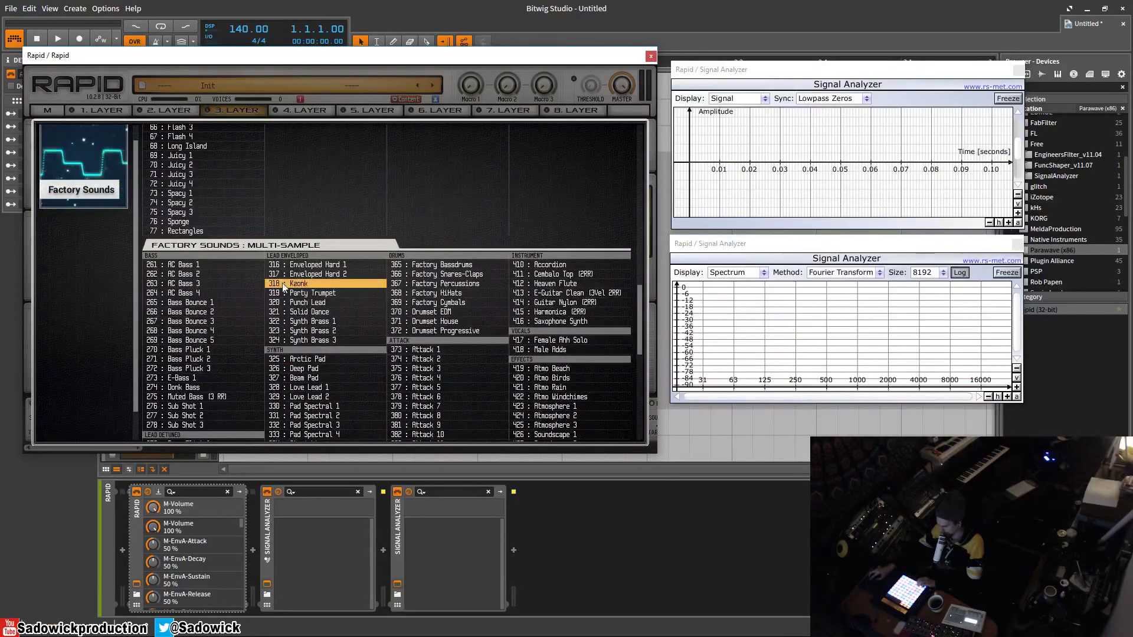
scroll(284, 285, down, 4)
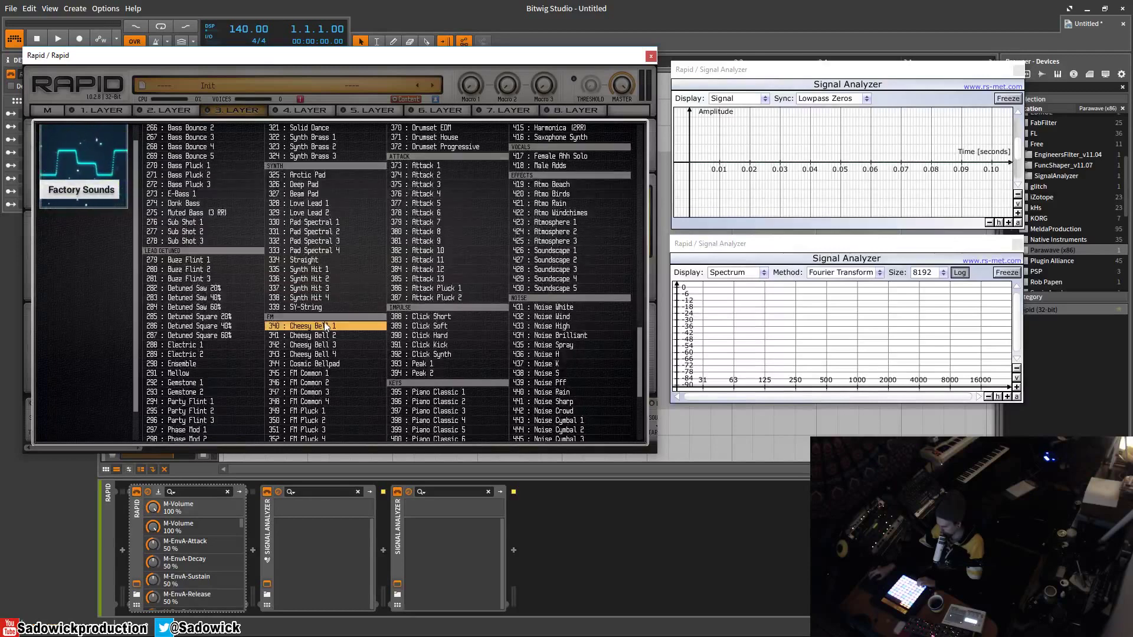
click(225, 290)
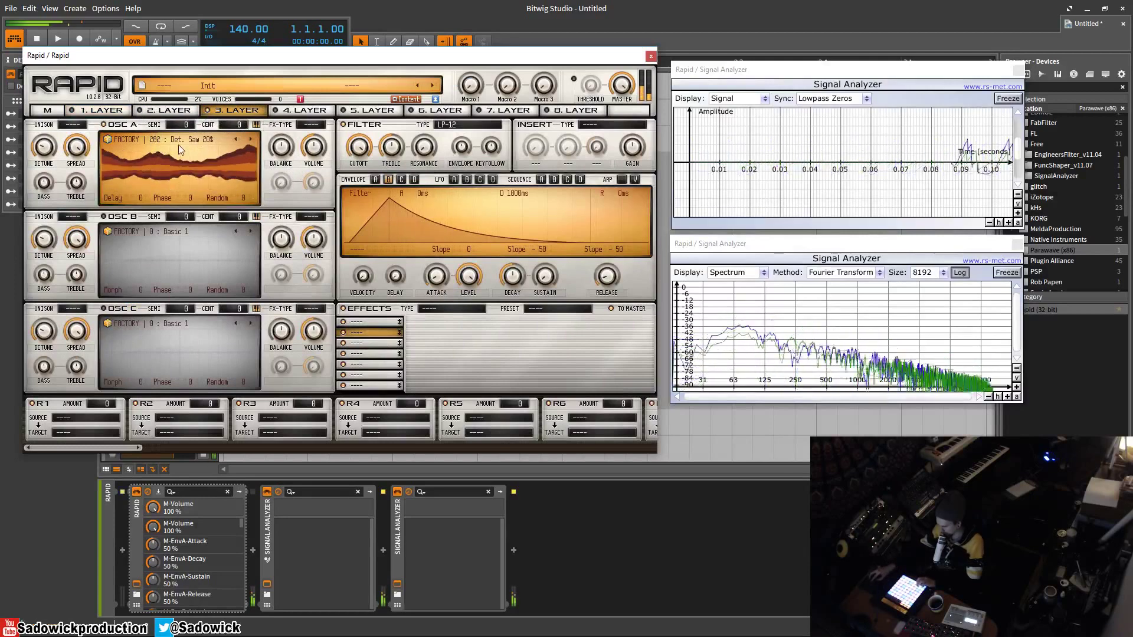
- Transpose oscillator A of the third layer up 24 semitones
scroll(186, 125, up, 10)
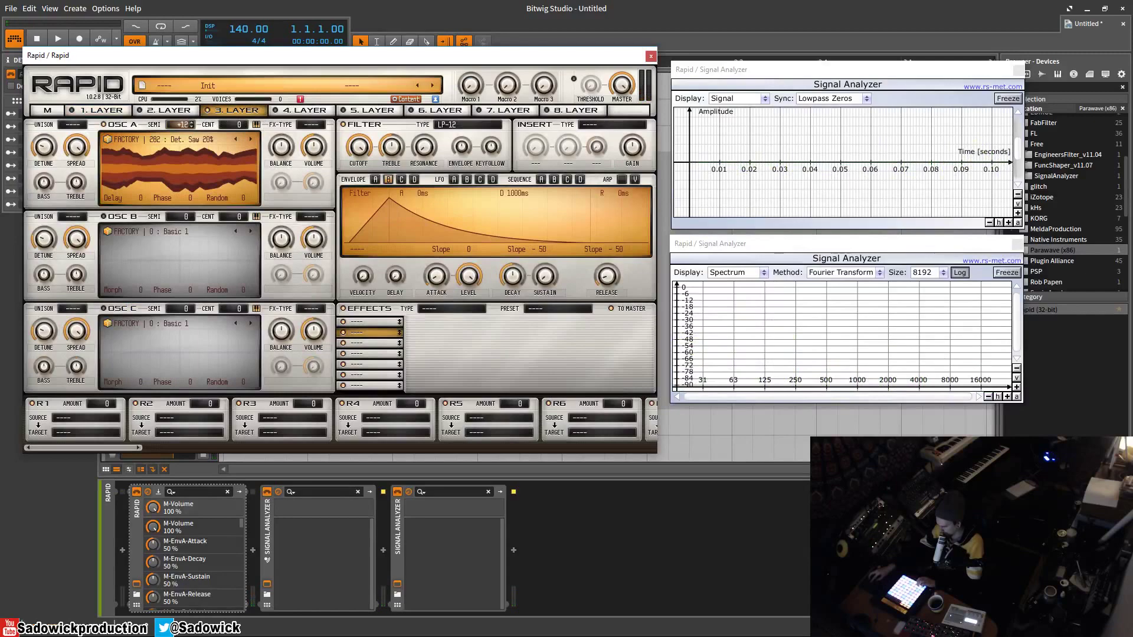
scroll(186, 125, up, 12)
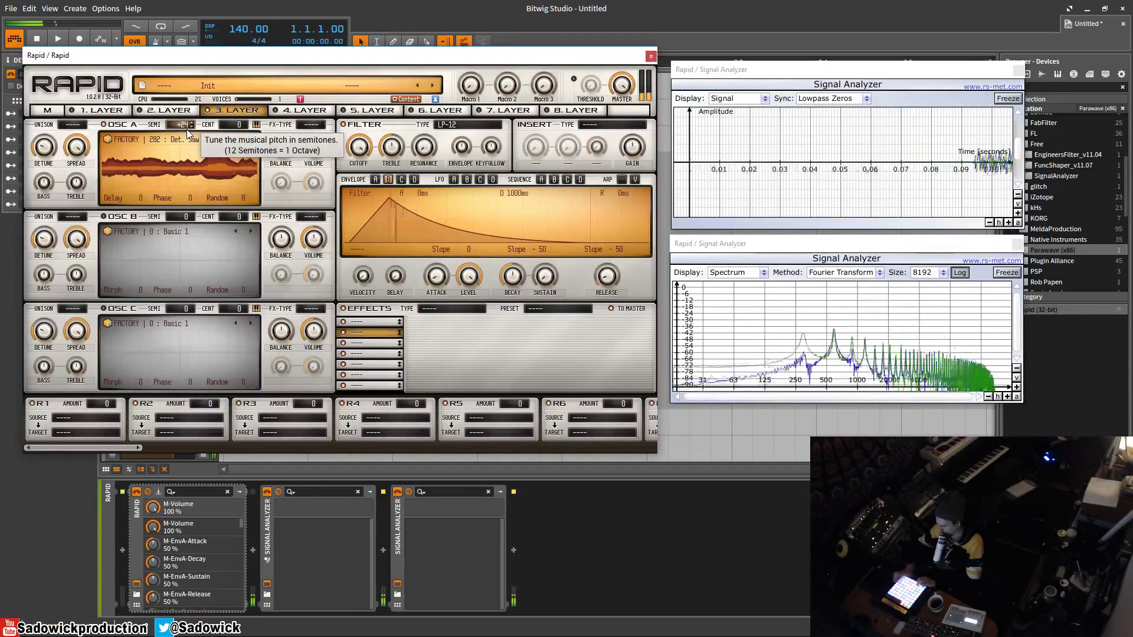
- Route the third layer's LFO A to oscillator A's cents with amount +12 and an LFO rate of 21.32 Hz
click(455, 180)
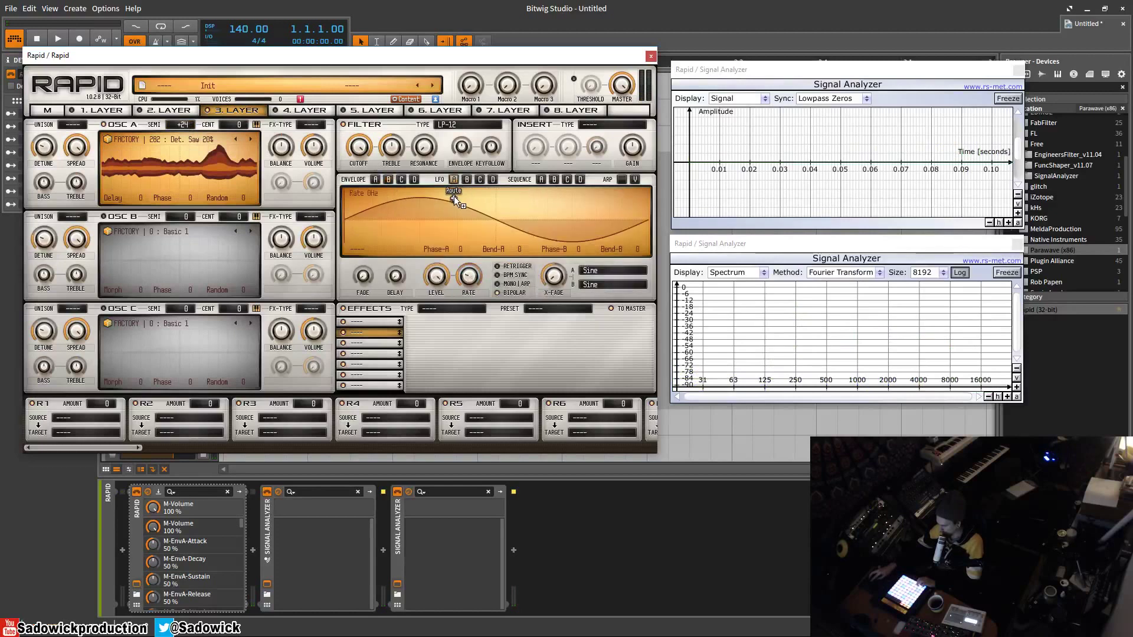
drag(455, 200, 243, 132)
drag(479, 198, 453, 195)
drag(265, 119, 239, 128)
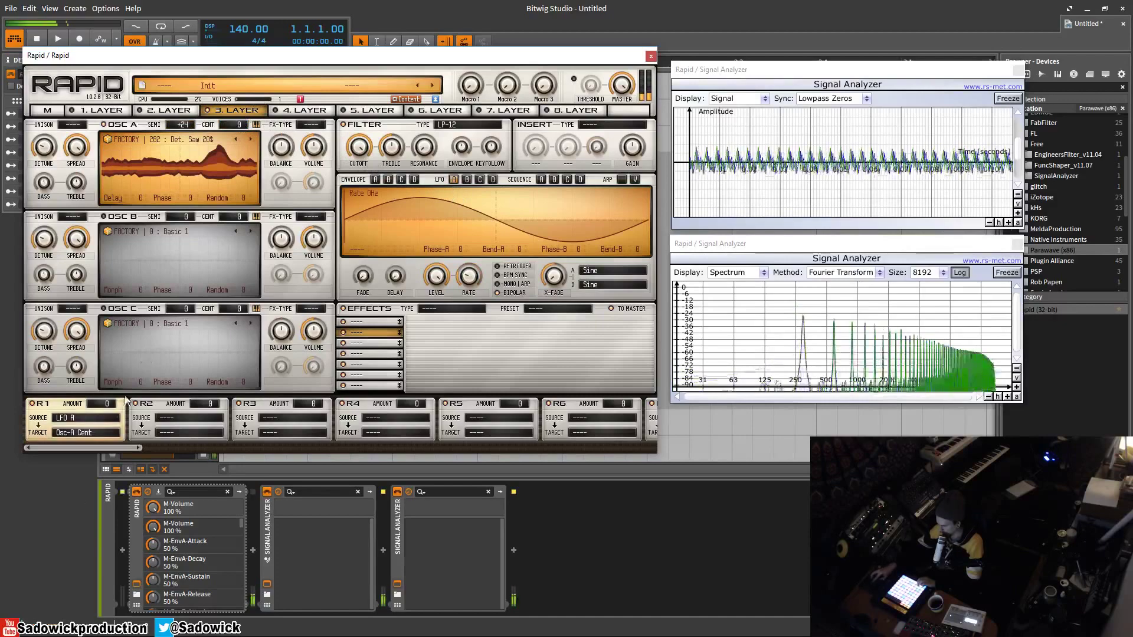
drag(104, 404, 100, 389)
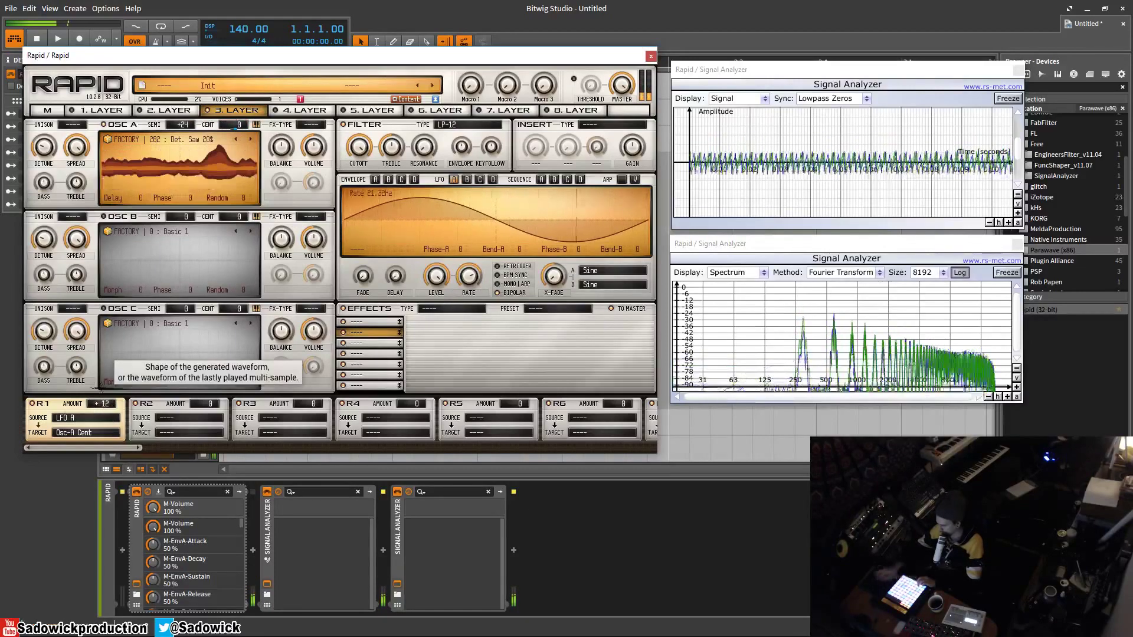
- Bring the second and first layers back into the sound and return to the third layer's settings
click(140, 111)
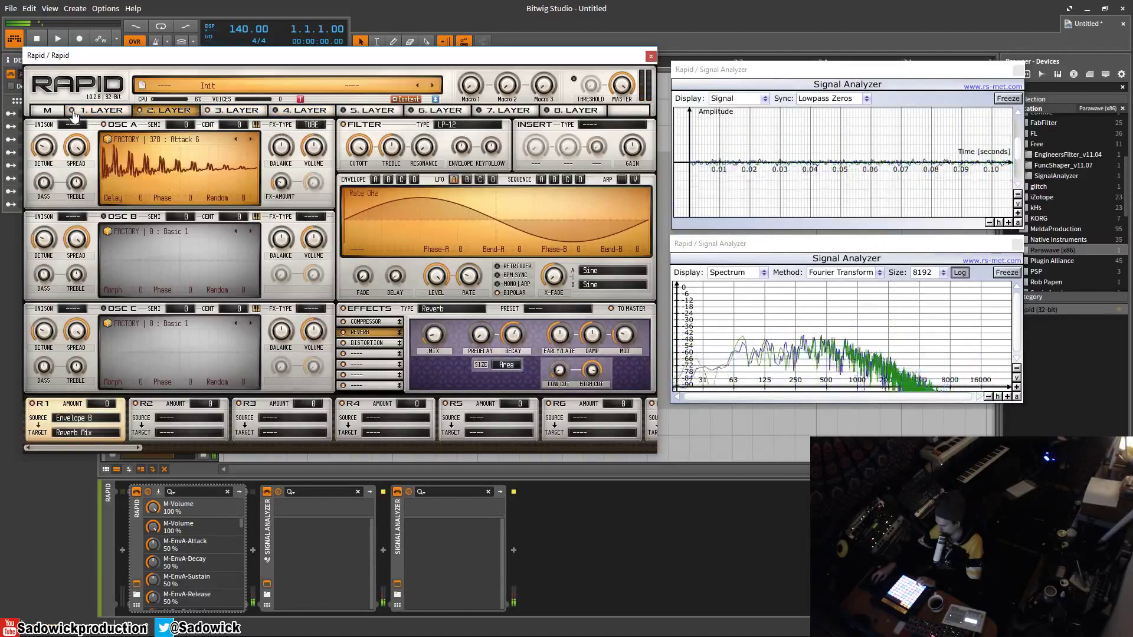
click(95, 110)
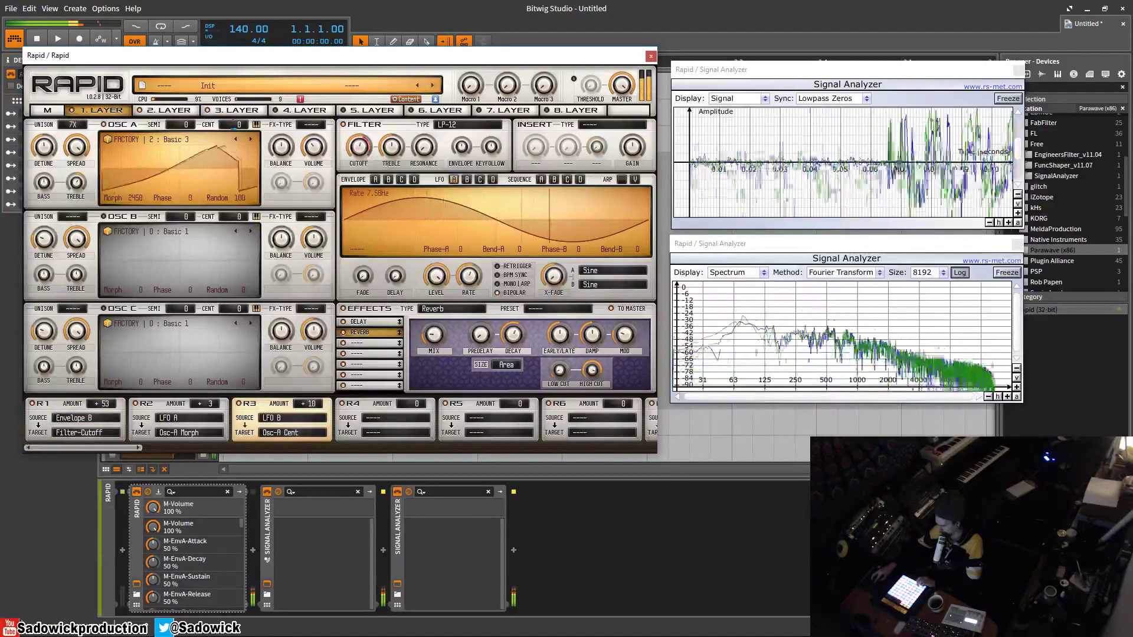
click(224, 112)
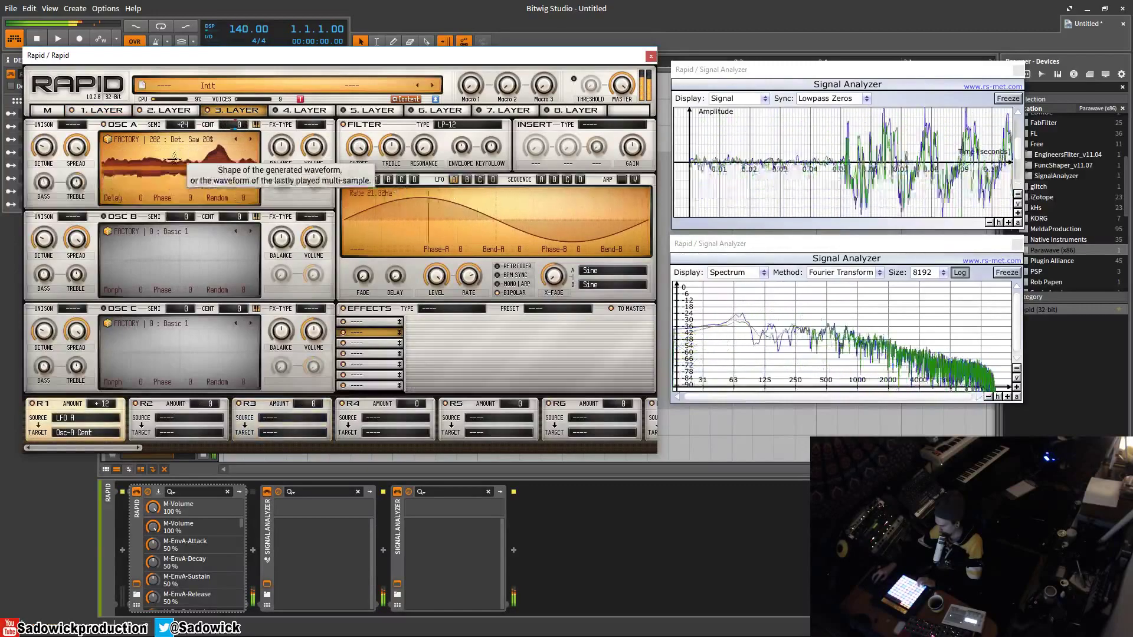
- Add a Dual Delay with the Fast Trancer preset in the third layer's first effect slot
click(593, 126)
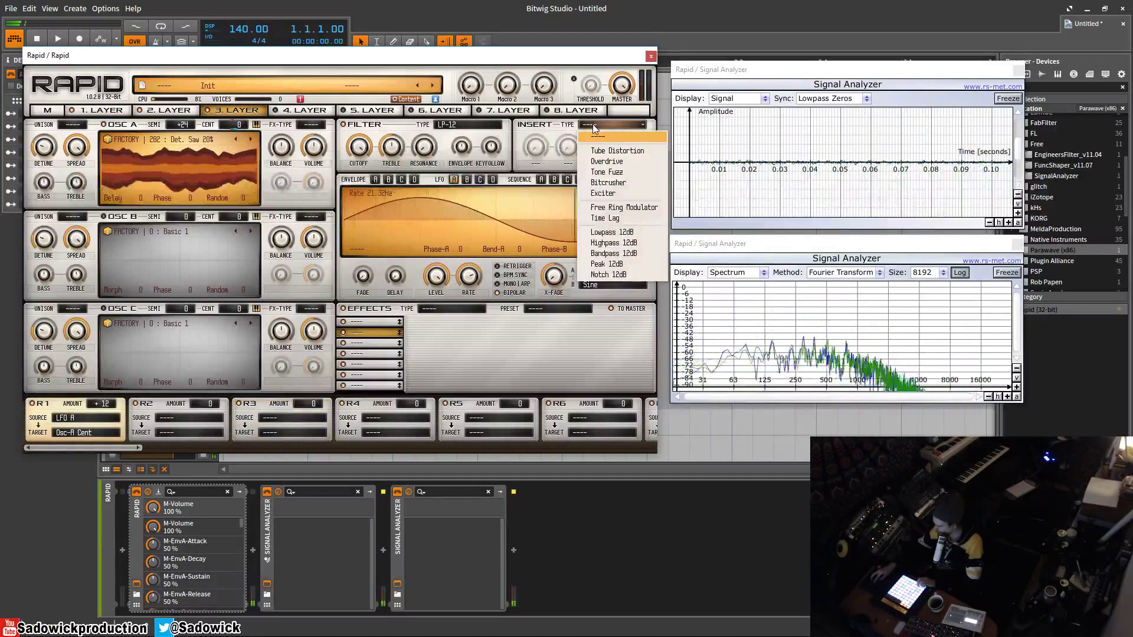
click(529, 126)
click(369, 322)
click(452, 309)
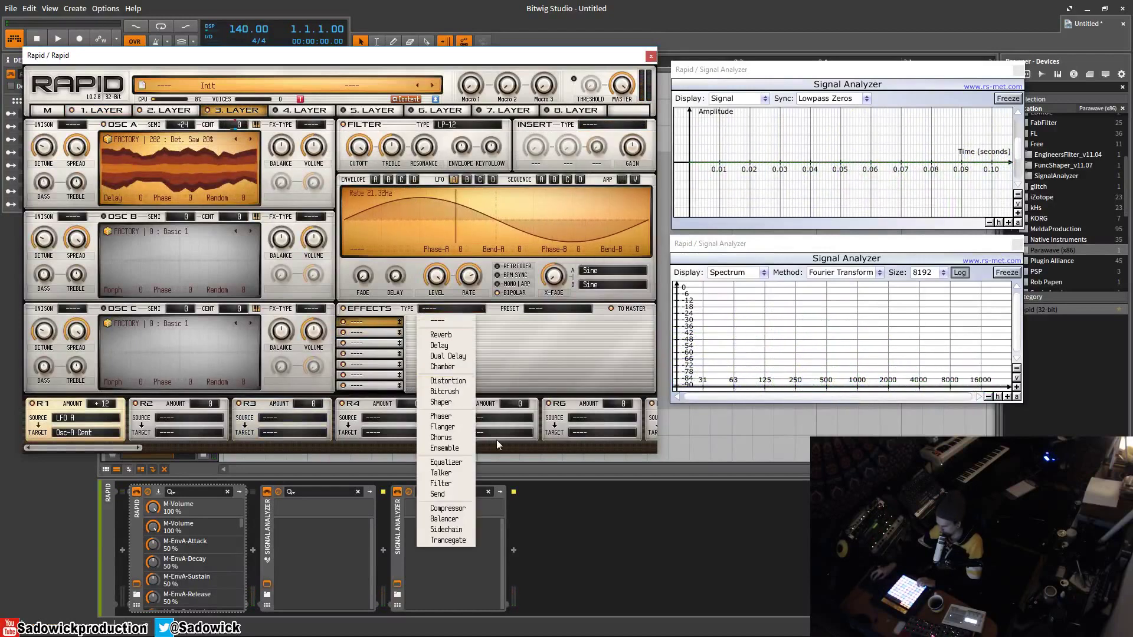
click(448, 356)
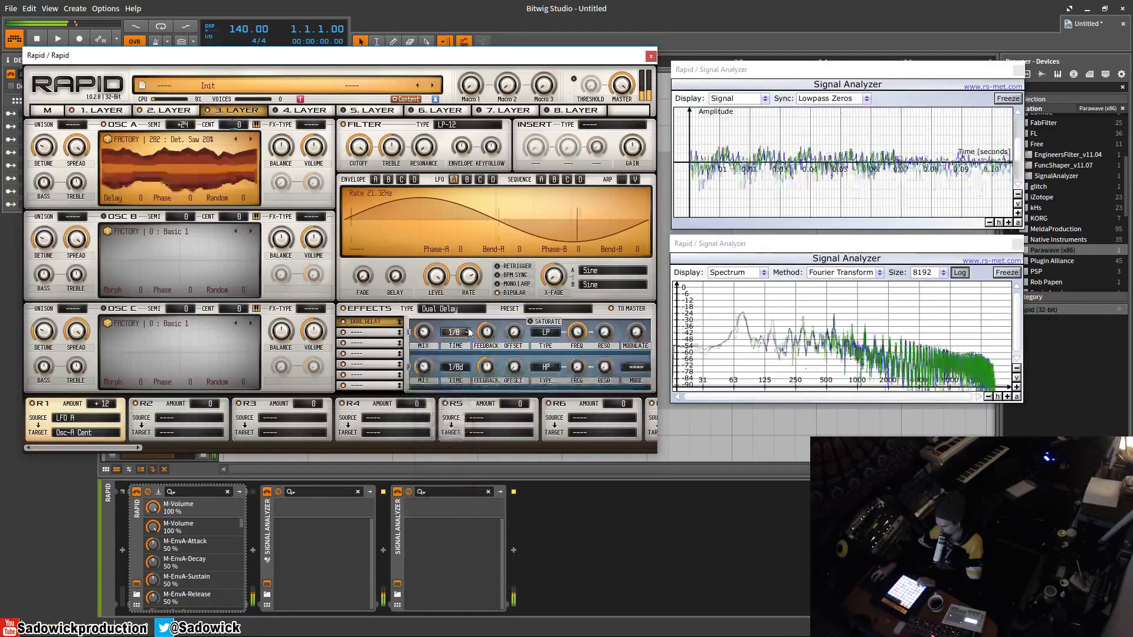
click(558, 309)
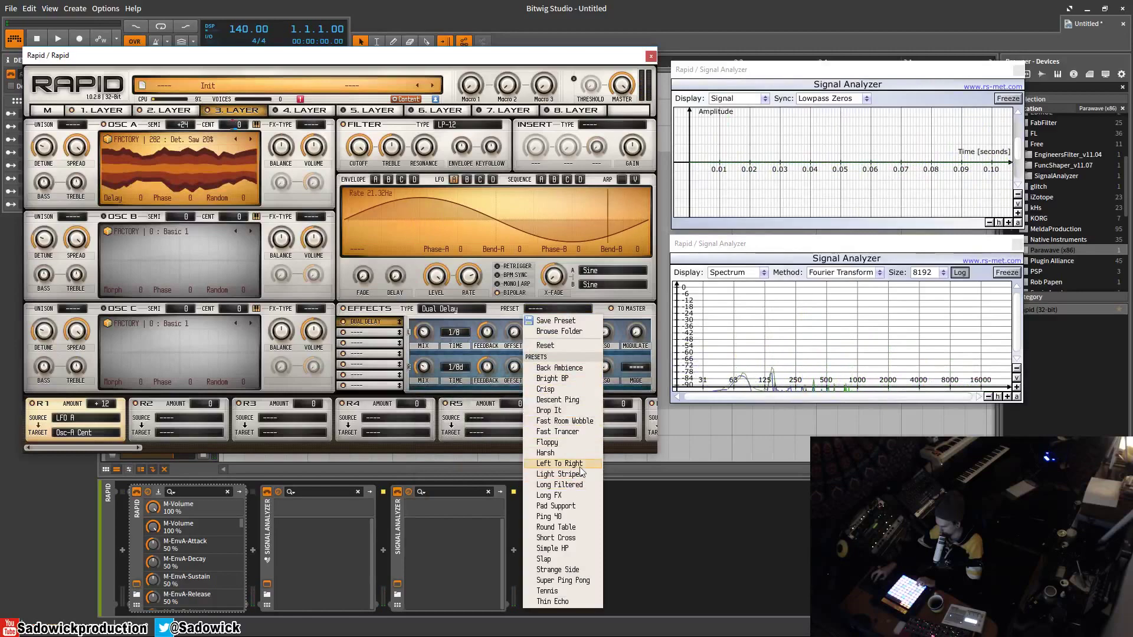
click(564, 432)
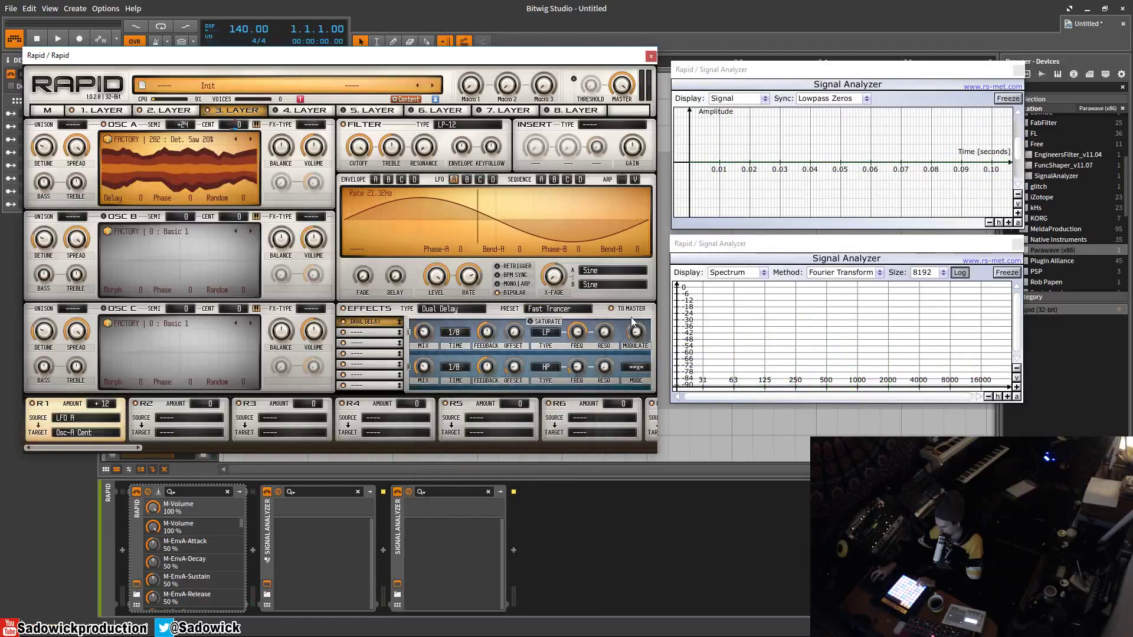
- Add a Reverb with the S Soft preset in the third layer's second effect slot
click(361, 333)
click(470, 311)
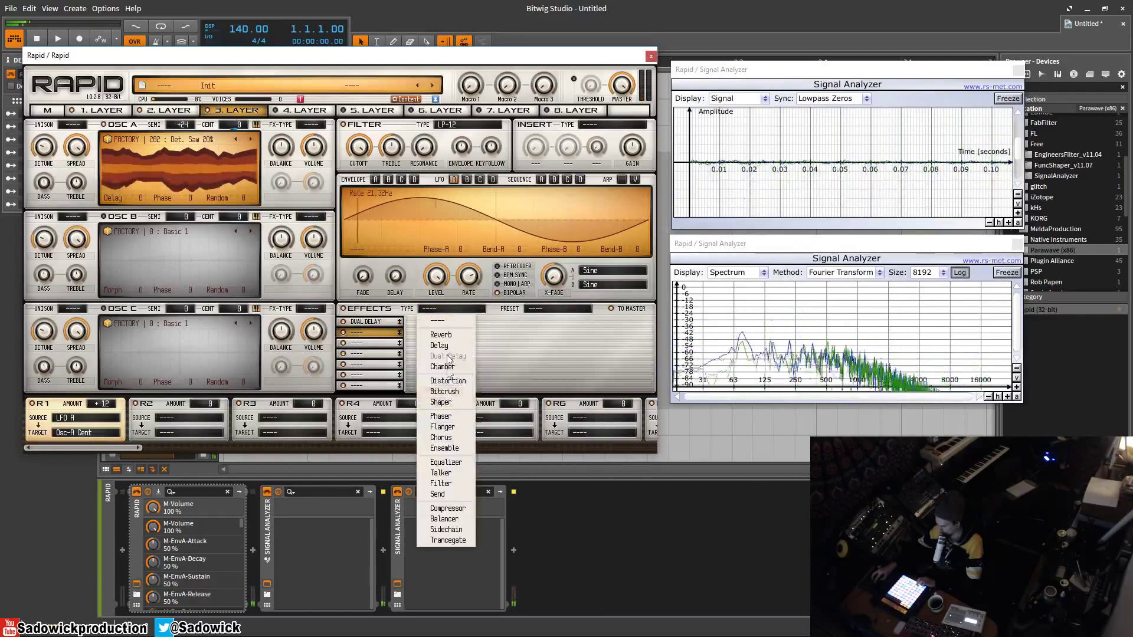
click(441, 334)
click(561, 308)
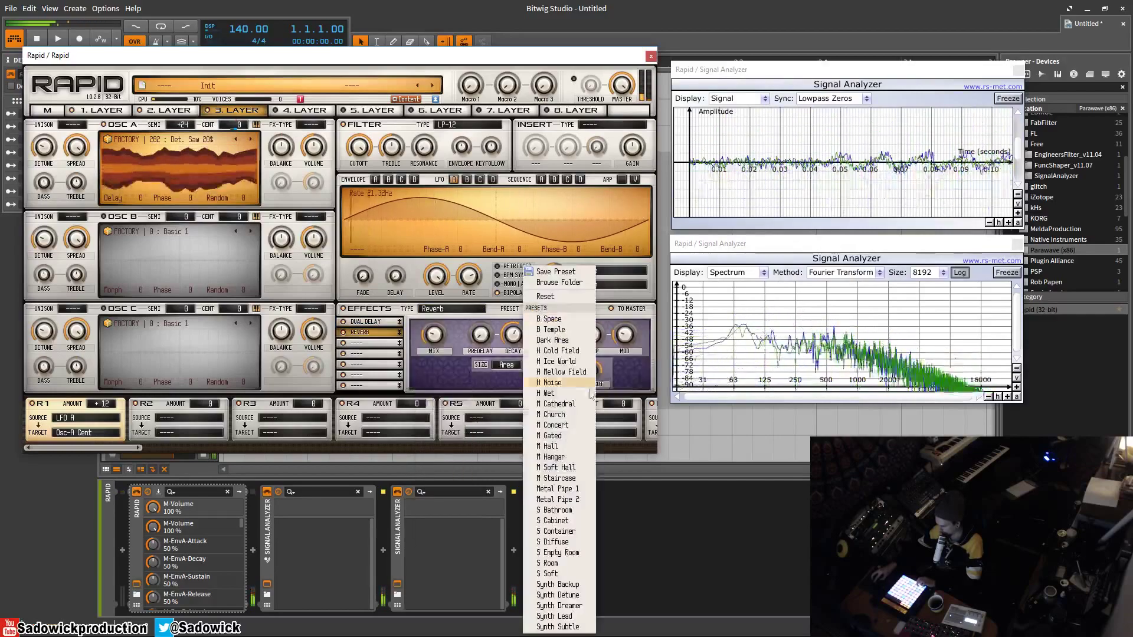
click(573, 574)
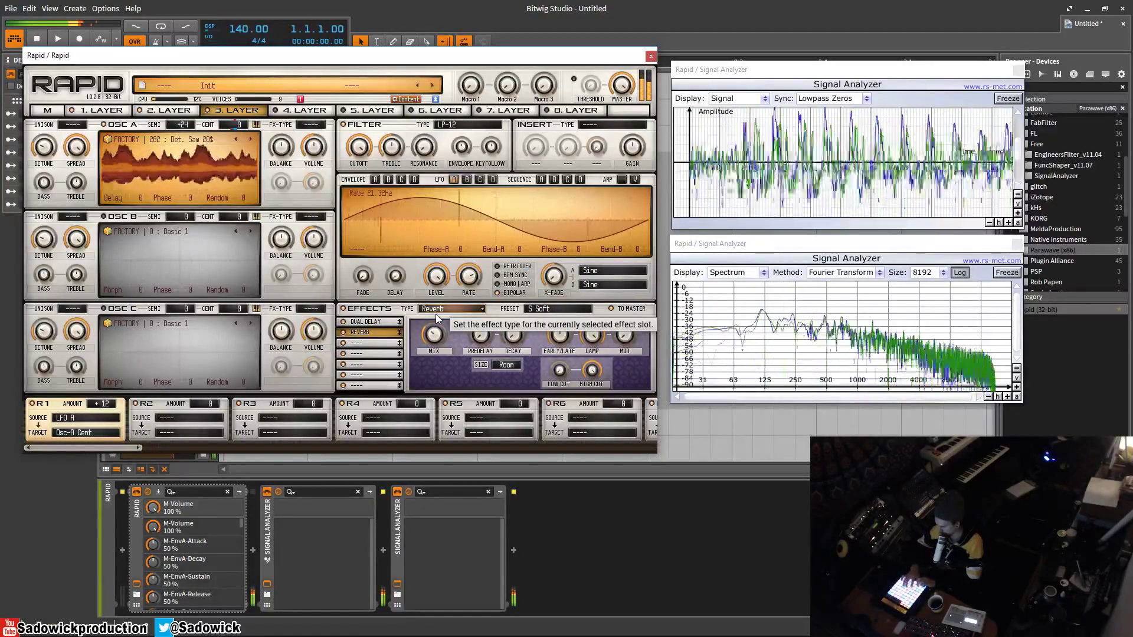
- Switch oscillator A of the third layer to the factory multi-sample Det. Saw 60%
click(249, 142)
click(252, 141)
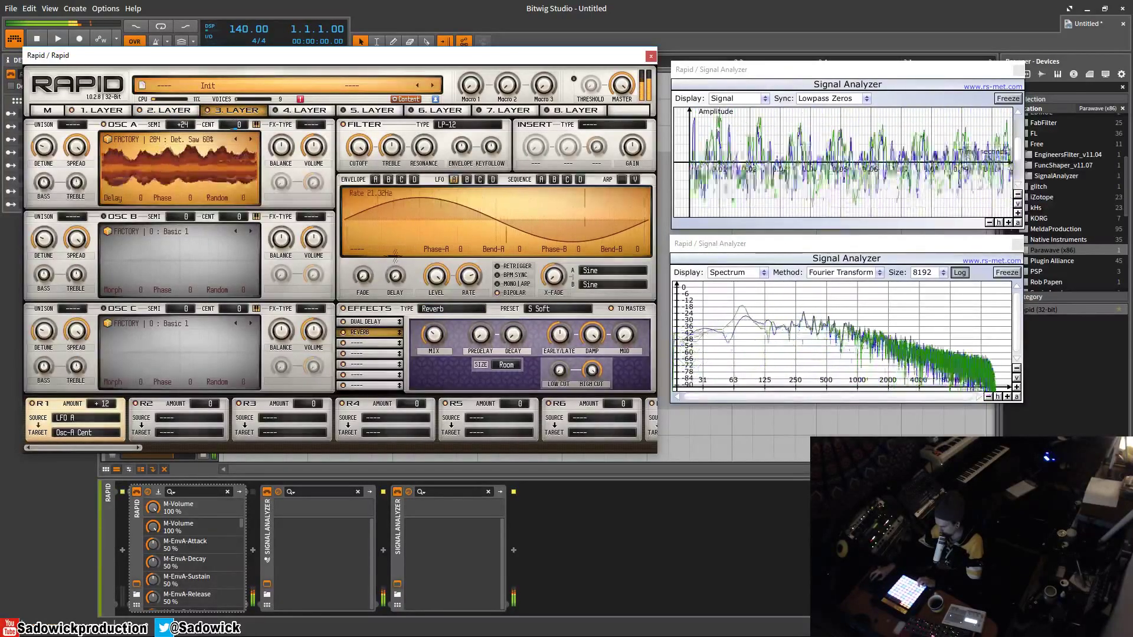
- Try the Tube Amplifier and Noise Generator FX types on oscillator A of the third layer, and clear the FX type
click(324, 124)
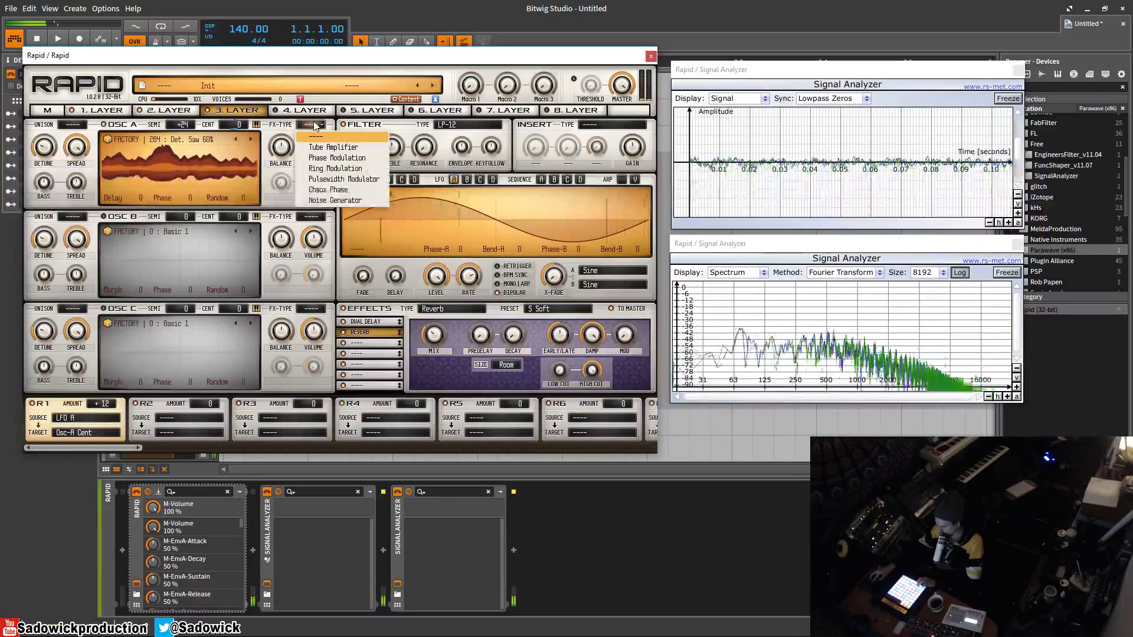
click(334, 147)
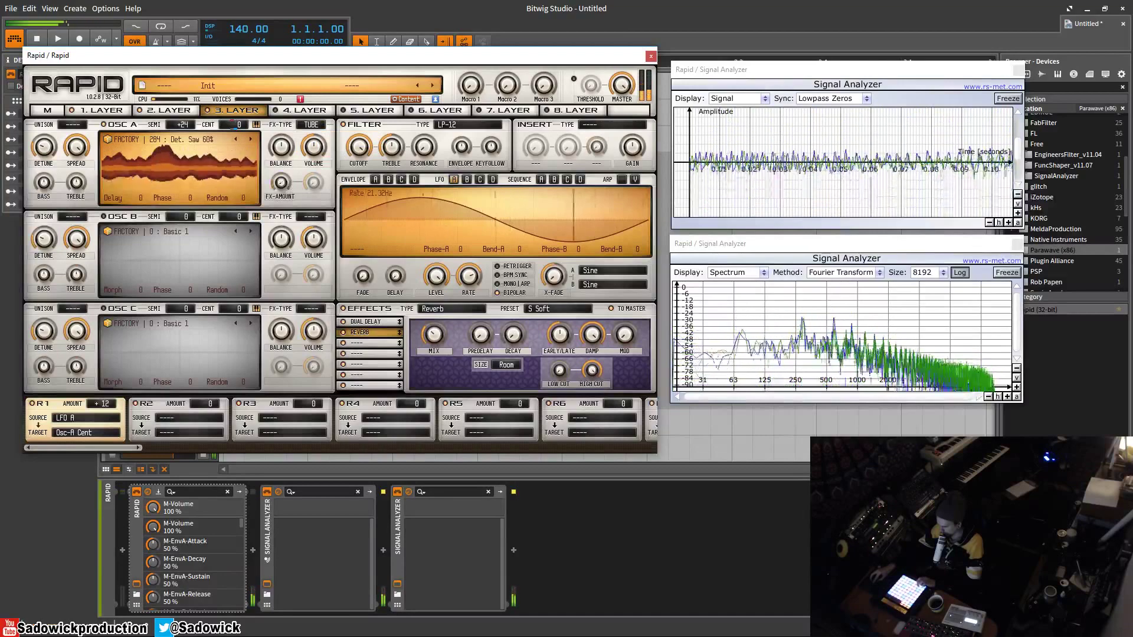
click(316, 125)
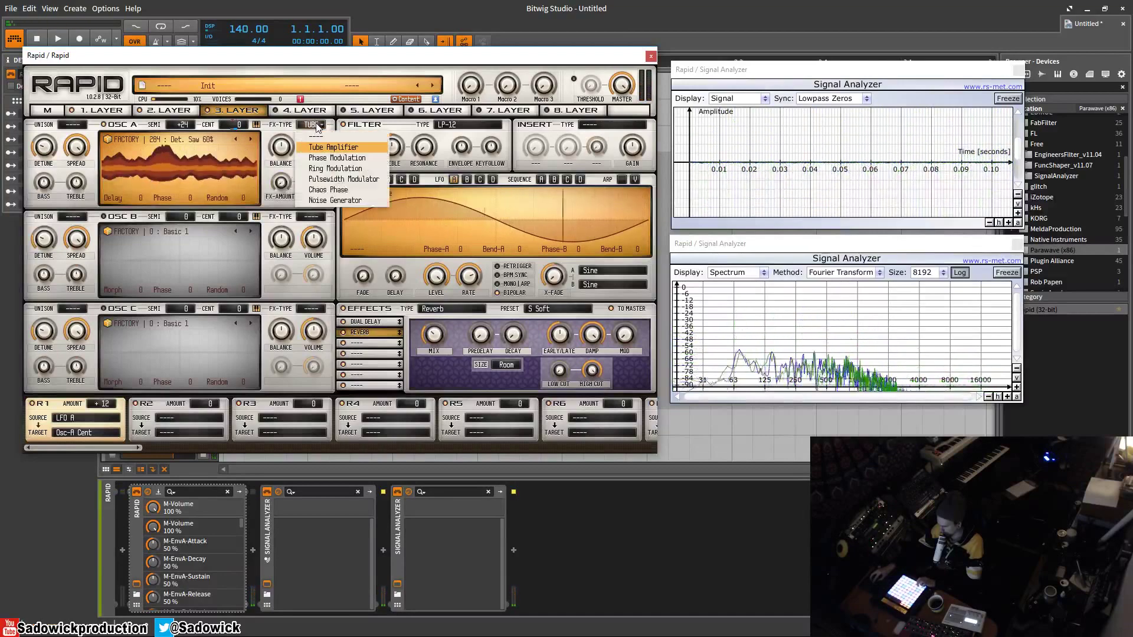
click(348, 202)
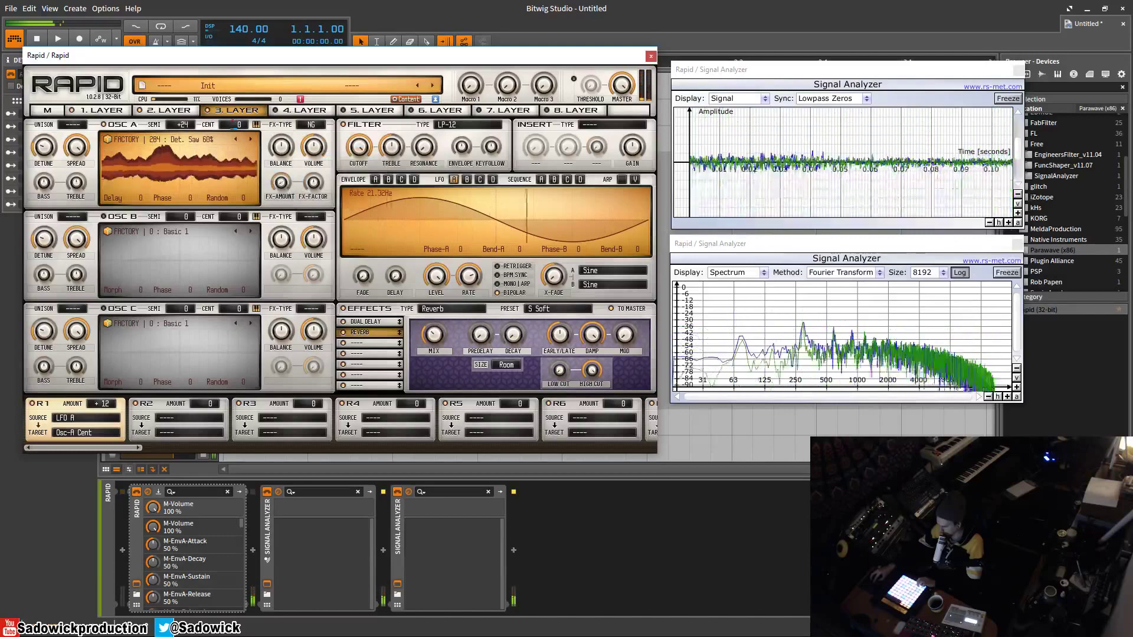
click(311, 125)
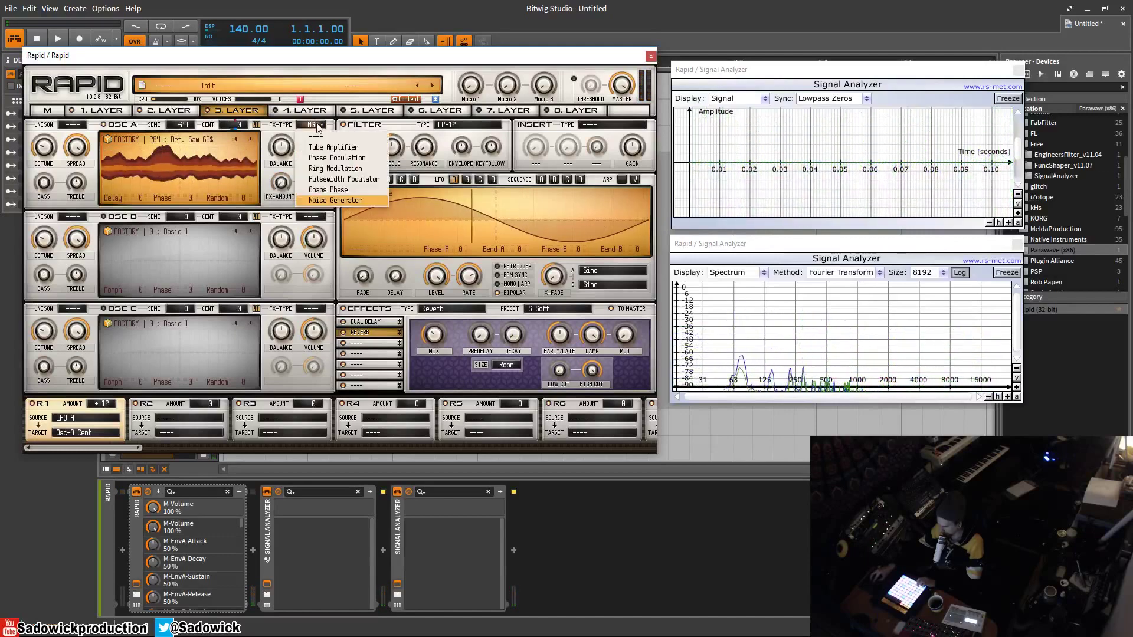
click(312, 207)
- Enable oscillator B of the third layer with the Noise Generator FX type and adjust its FX amount, keeping oscillator A on
click(104, 217)
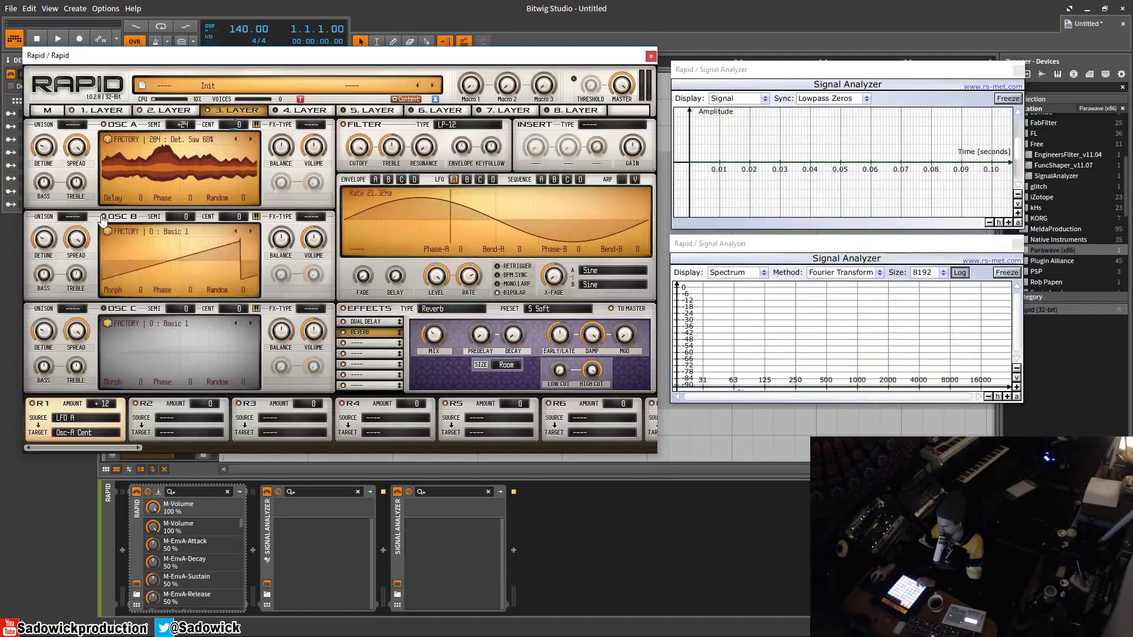
click(311, 217)
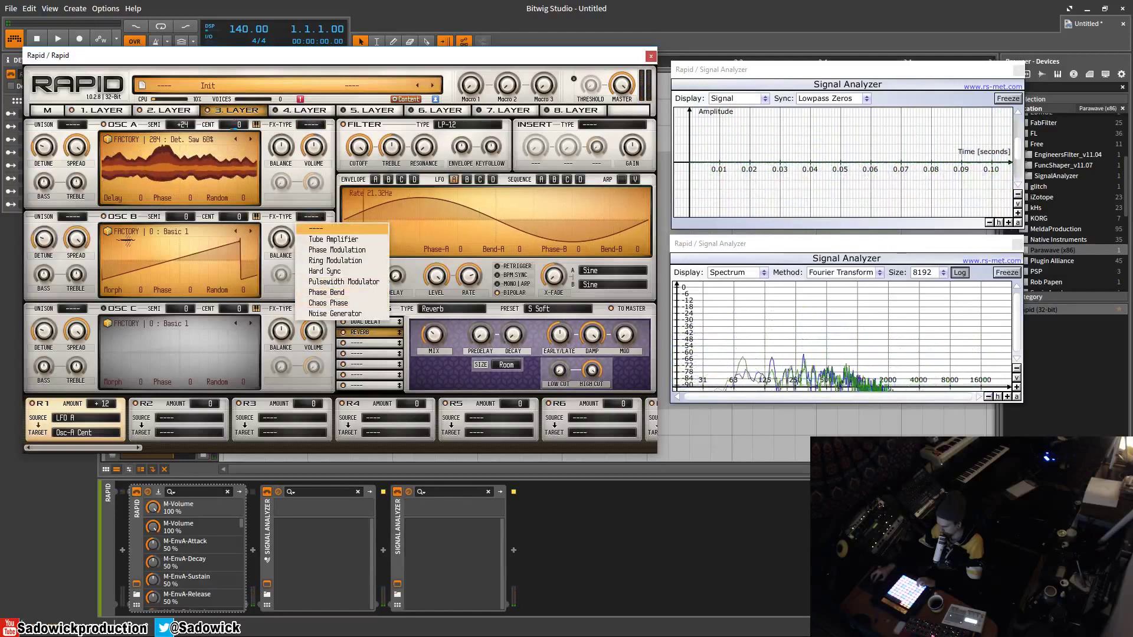
click(104, 217)
click(312, 217)
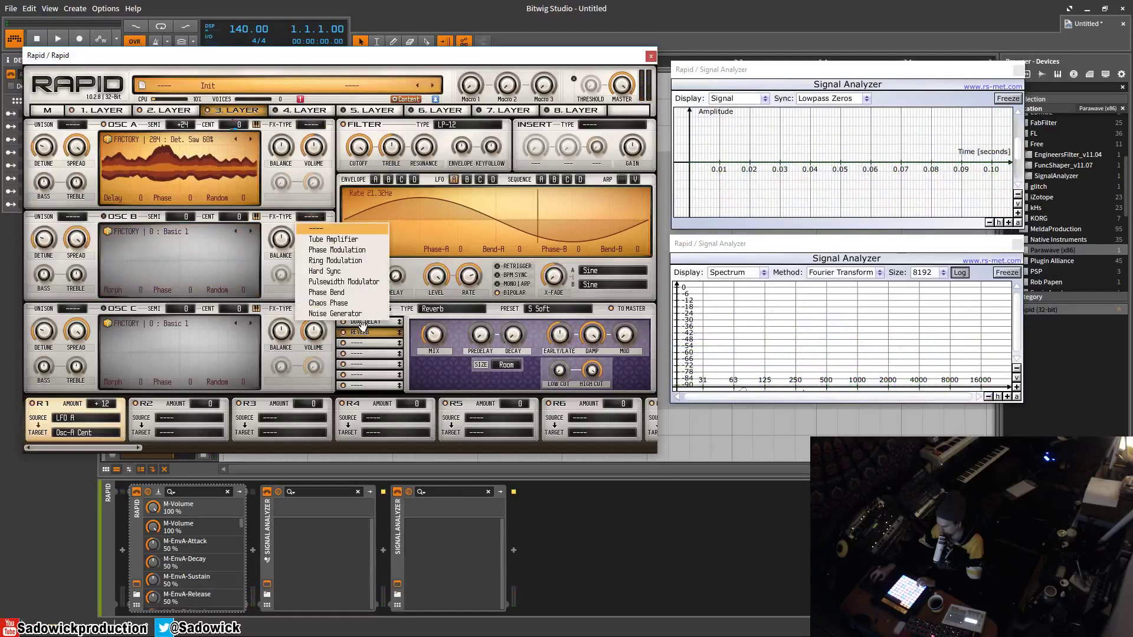
click(348, 313)
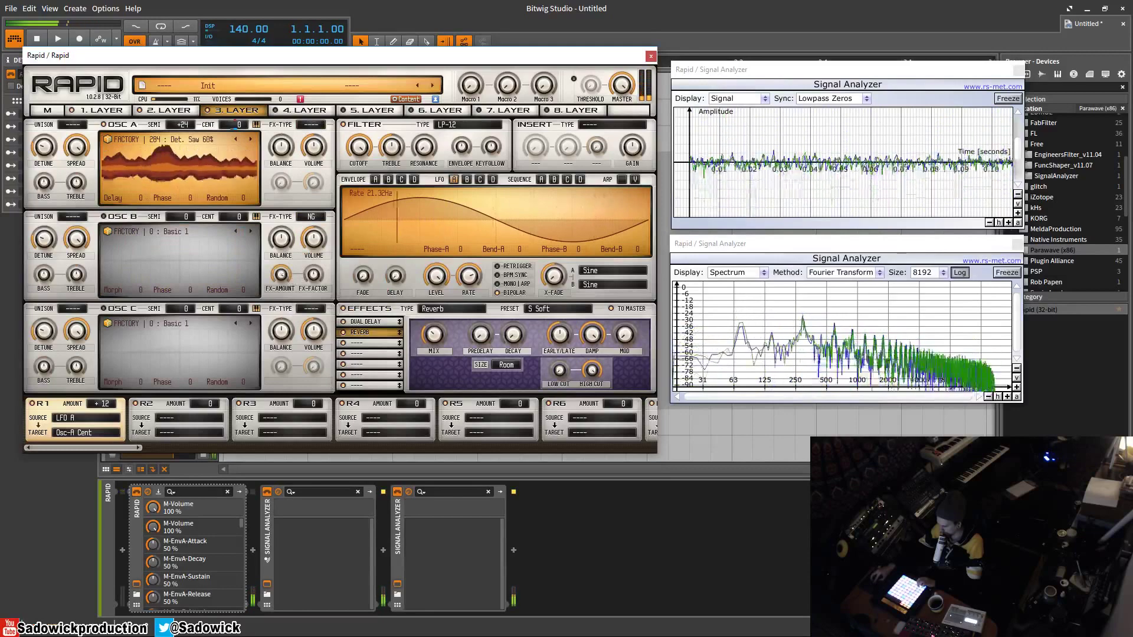
drag(281, 275, 283, 280)
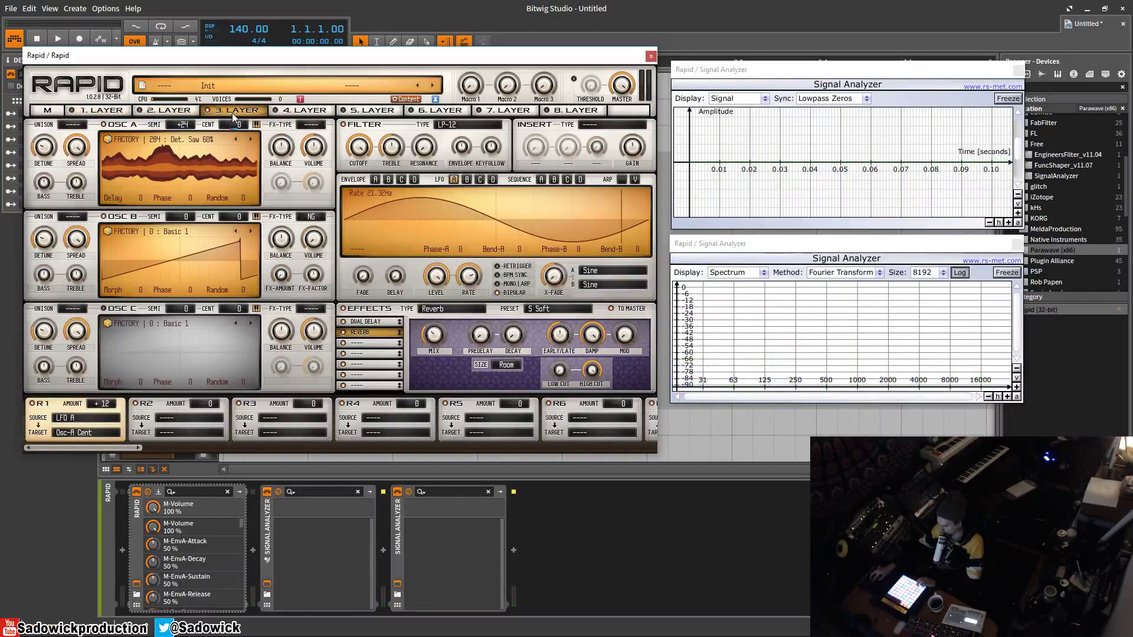
click(105, 125)
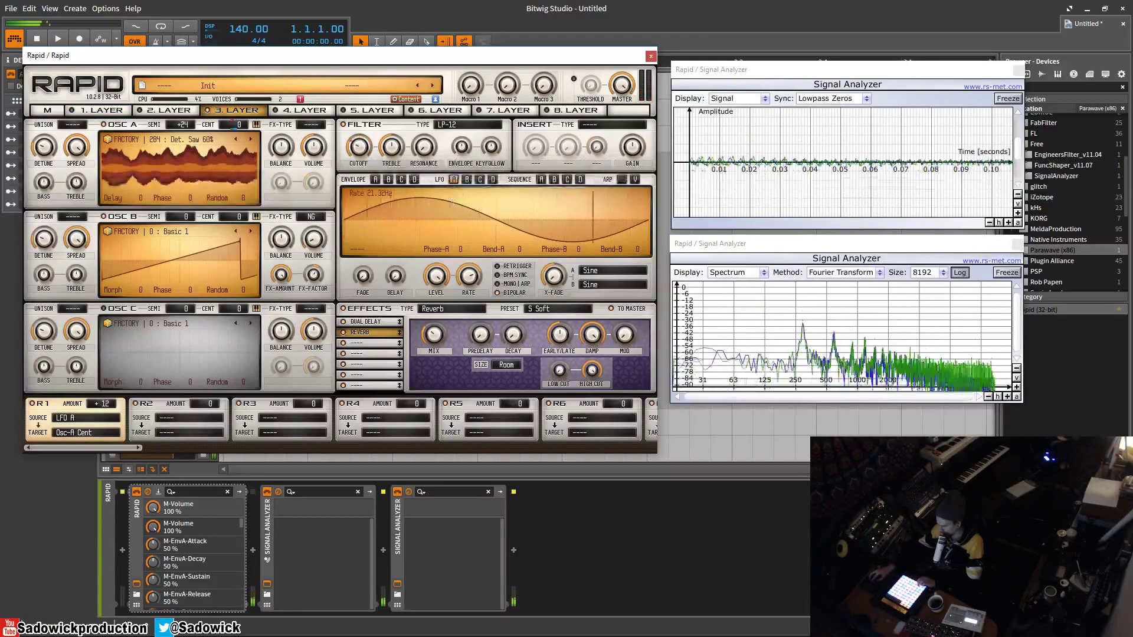
- Route the third layer's Envelope B to the filter cutoff with an amount of +16
click(389, 180)
drag(387, 200, 367, 156)
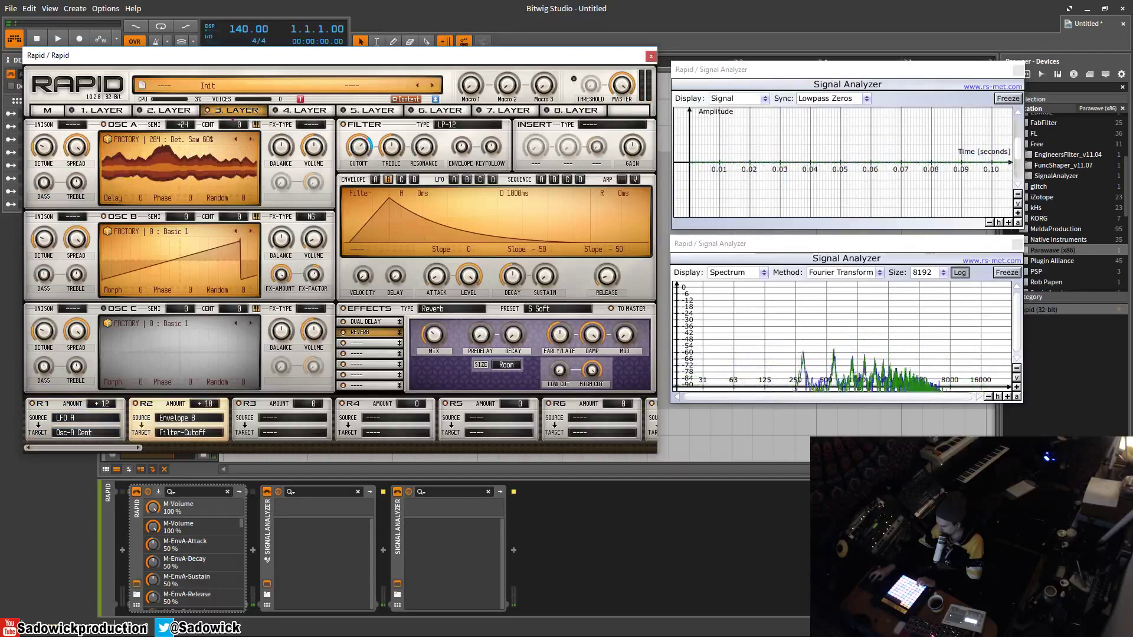
scroll(207, 403, up, 5)
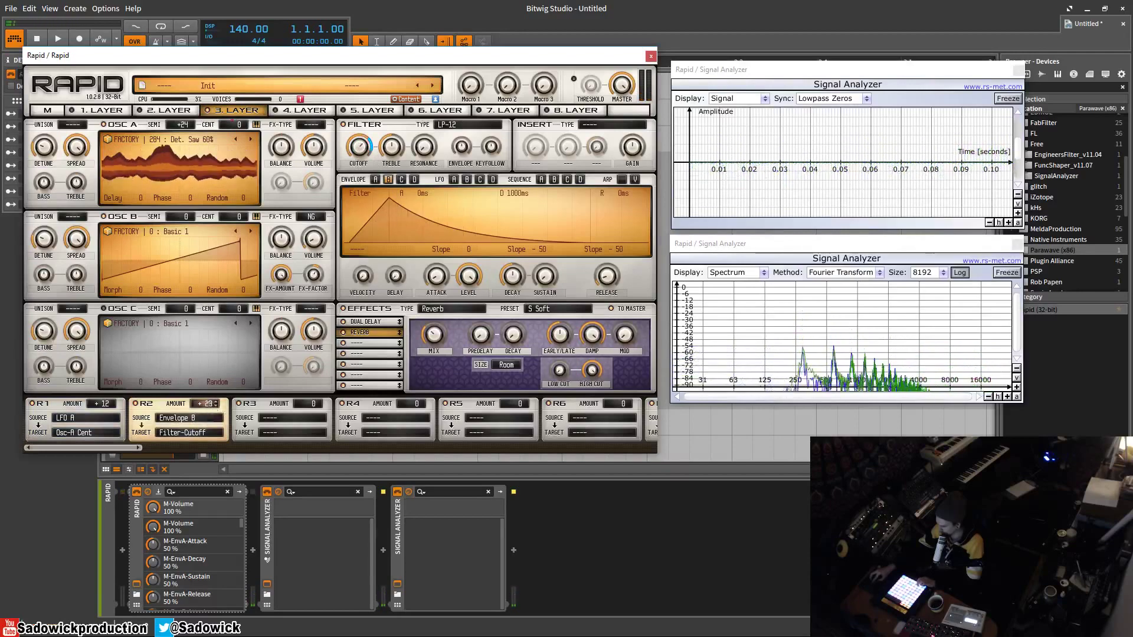
scroll(206, 403, up, 1)
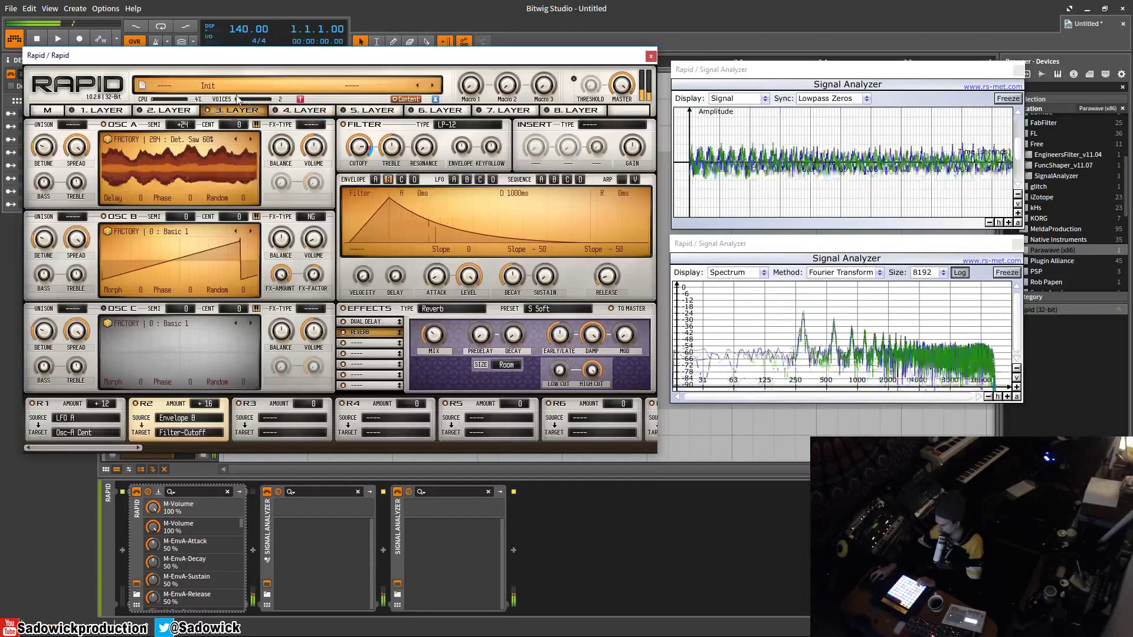
- Switch oscillator A of the second layer to the multi-sample Attack 7 and bring up the master page
click(154, 112)
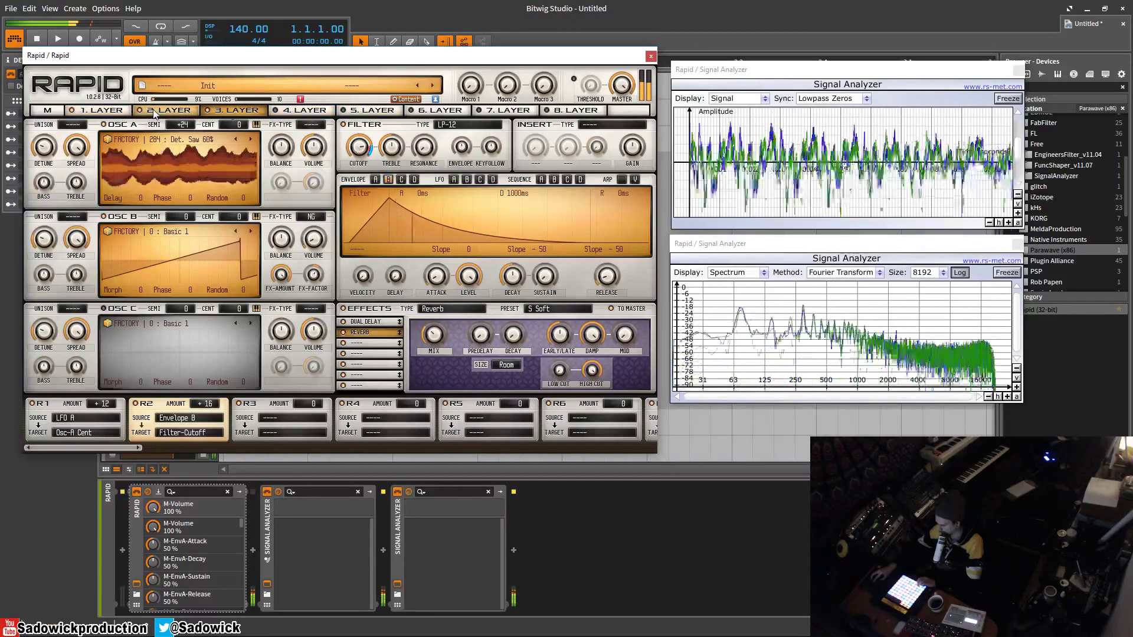
click(251, 141)
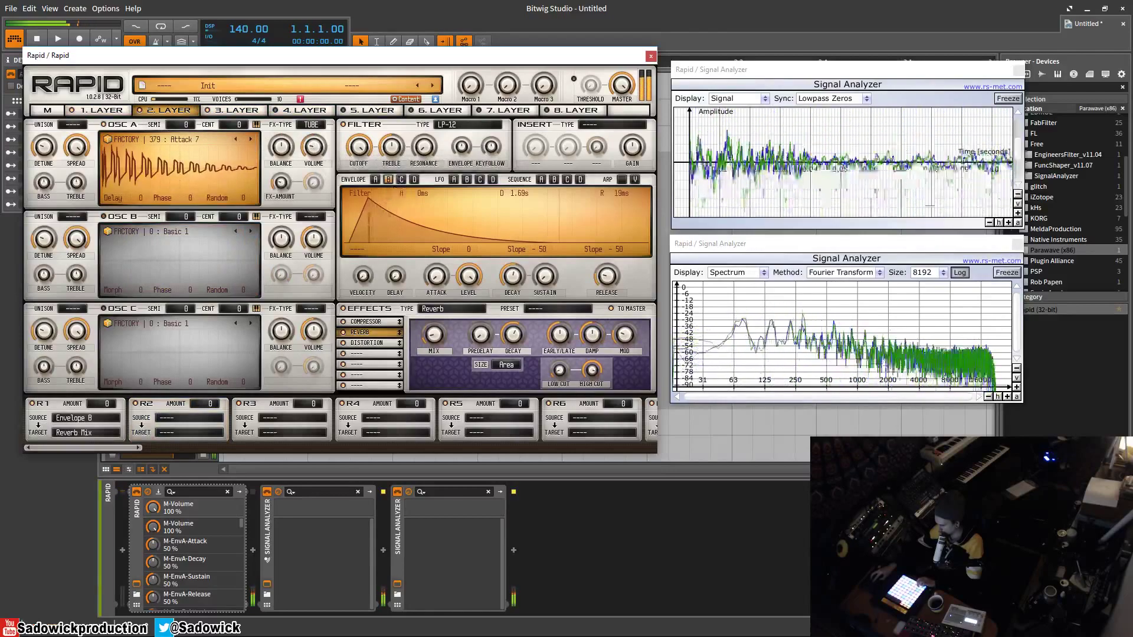
click(236, 110)
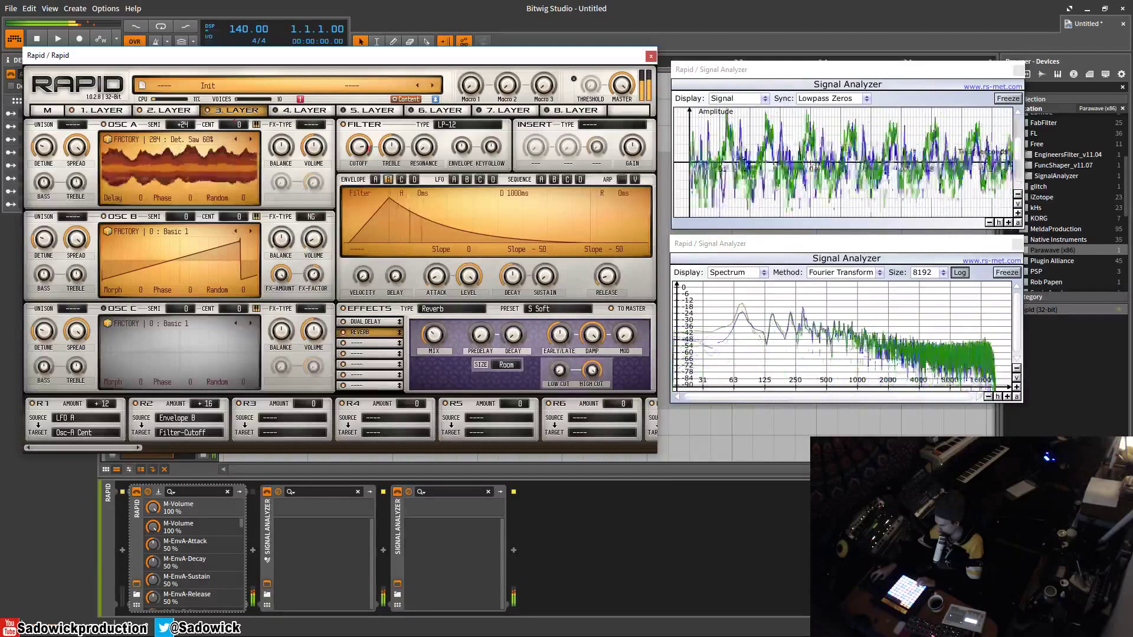
click(55, 112)
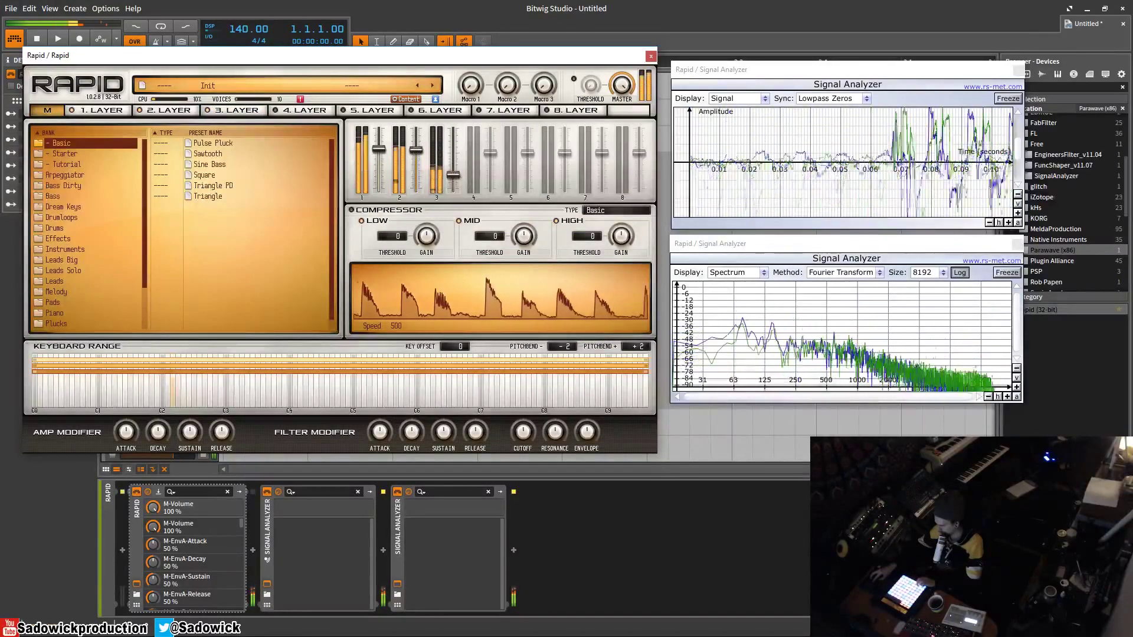
- Raise the third layer's Envelope B to filter cutoff amount to +37 and return to the master page
click(245, 111)
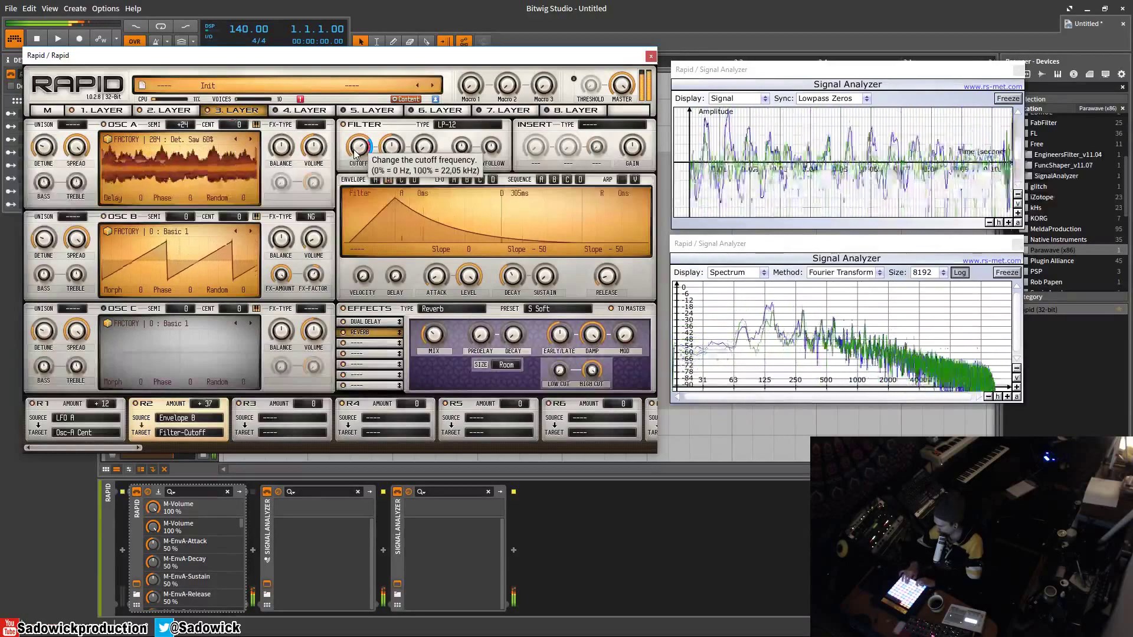
click(47, 110)
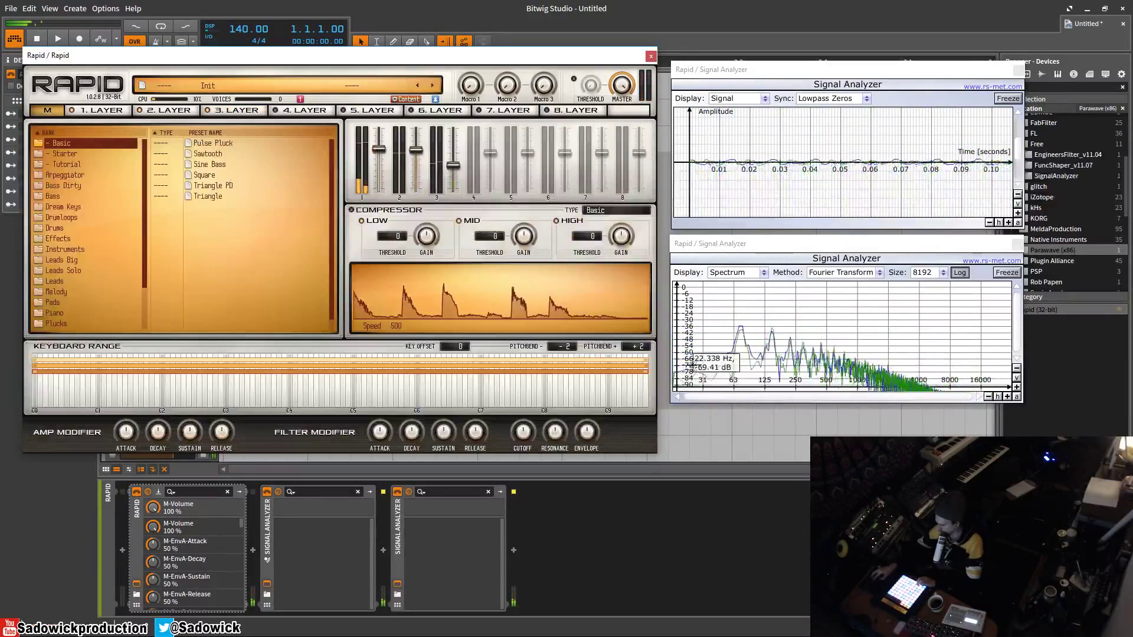
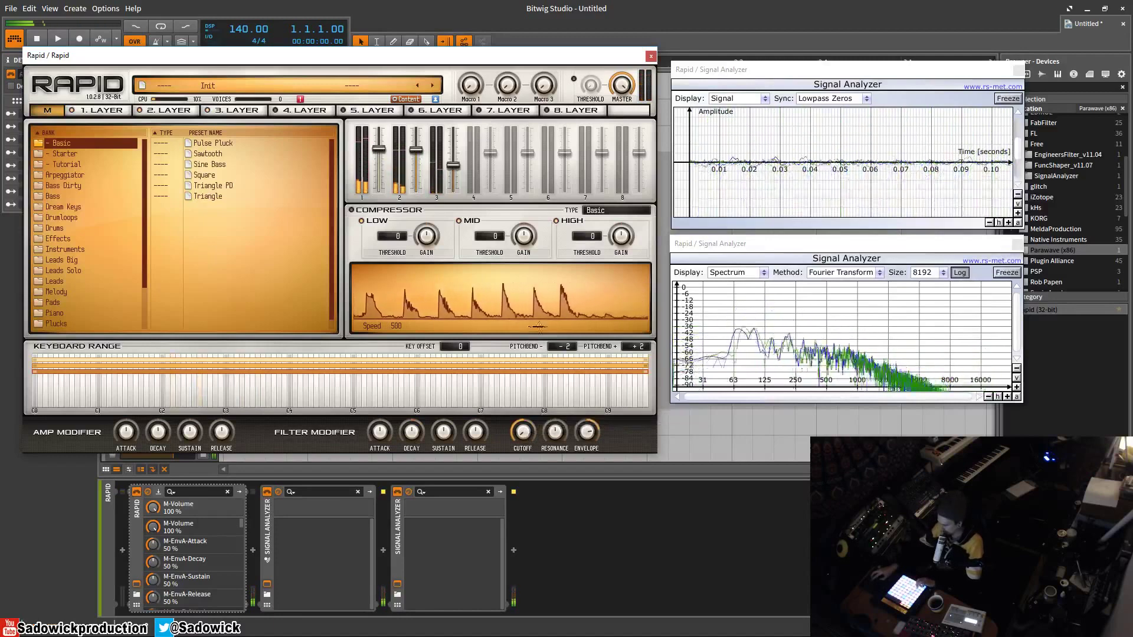
- Enable the fourth layer and load the factory multi-sample 330 Pad Spectral 1 into its oscillator A
click(234, 110)
click(300, 111)
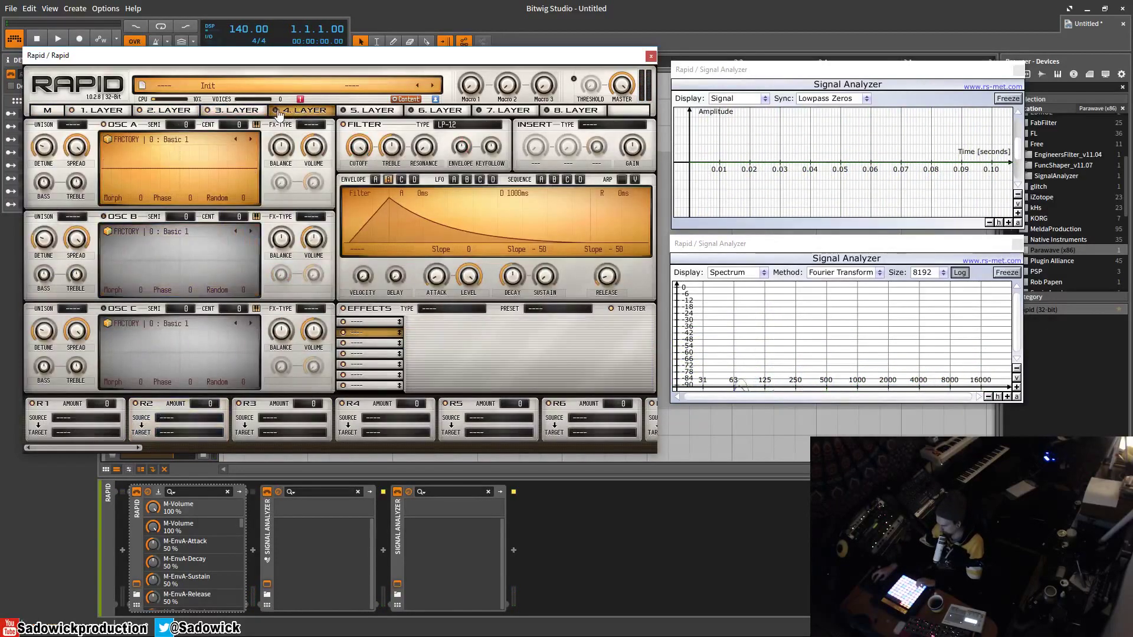
click(276, 111)
click(177, 153)
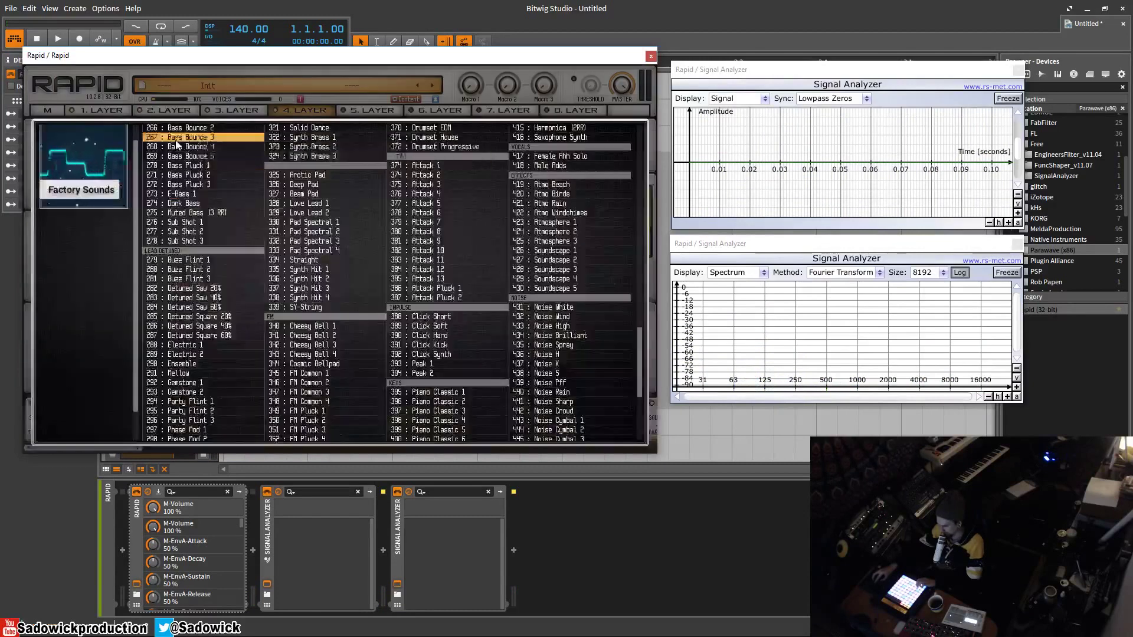
click(321, 223)
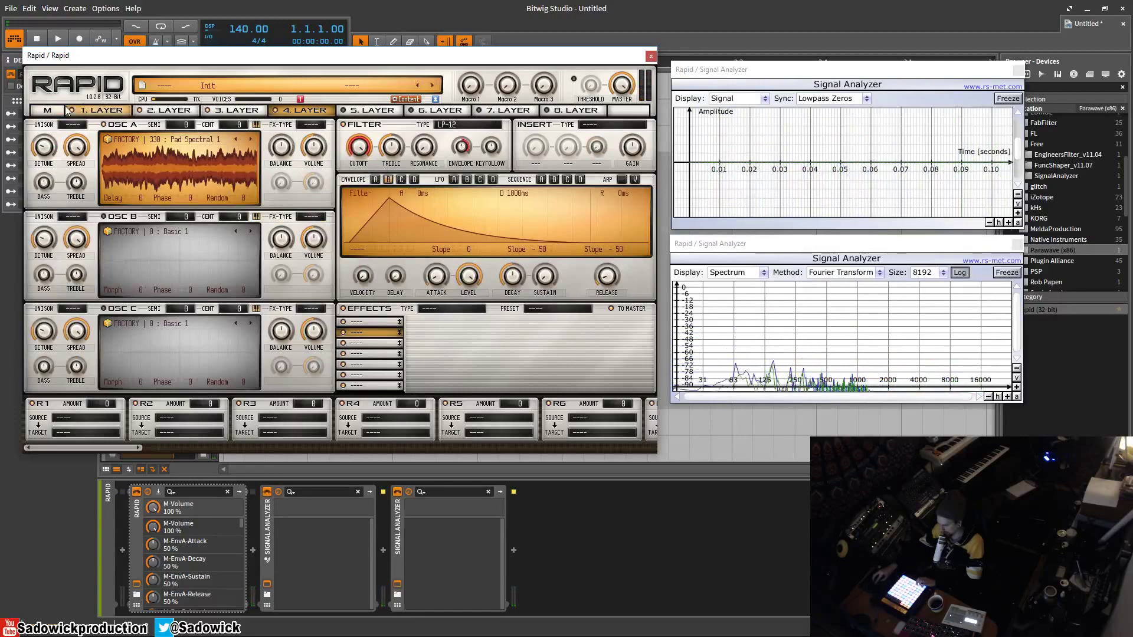
click(47, 109)
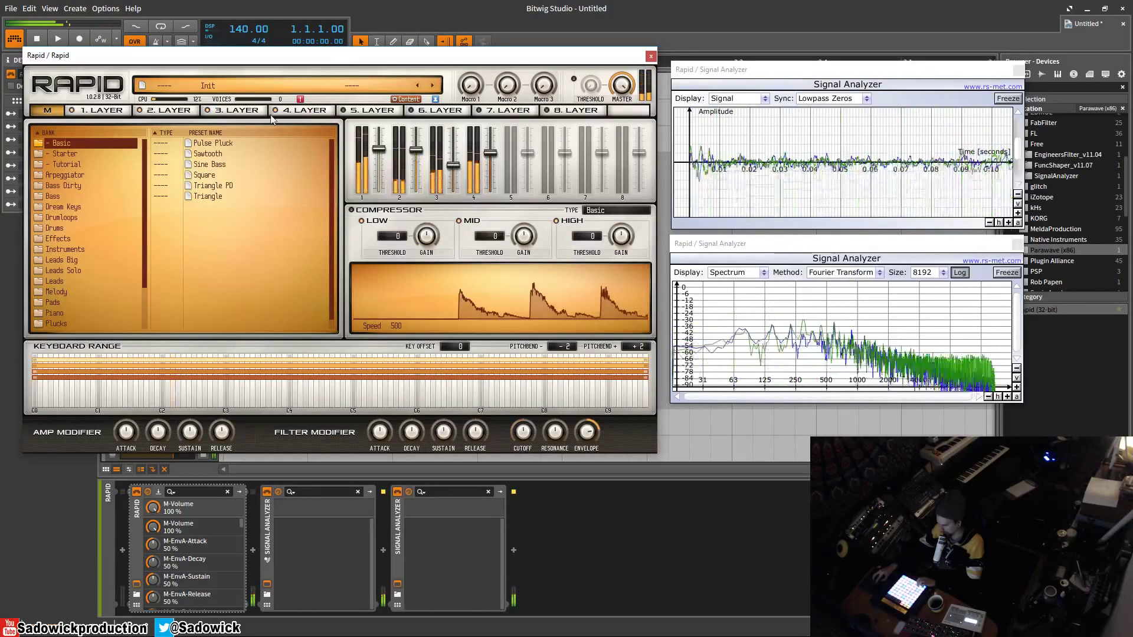
- Soften the fourth layer's volume envelope with a 185 ms attack and a 111 ms release
click(302, 113)
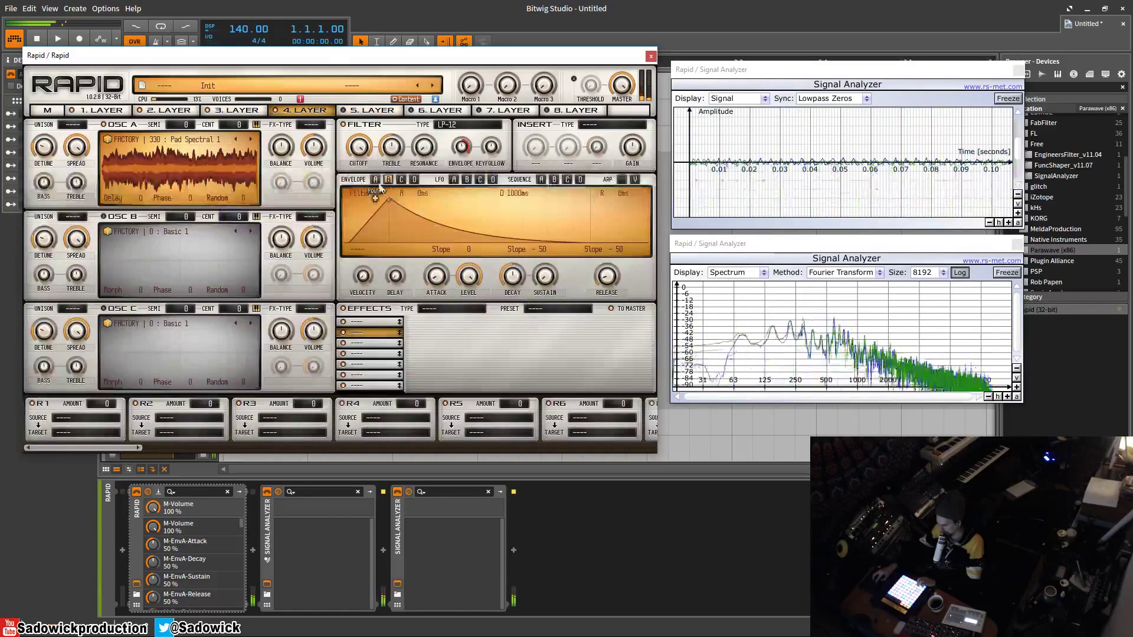
click(375, 179)
drag(435, 280, 438, 248)
drag(612, 275, 612, 265)
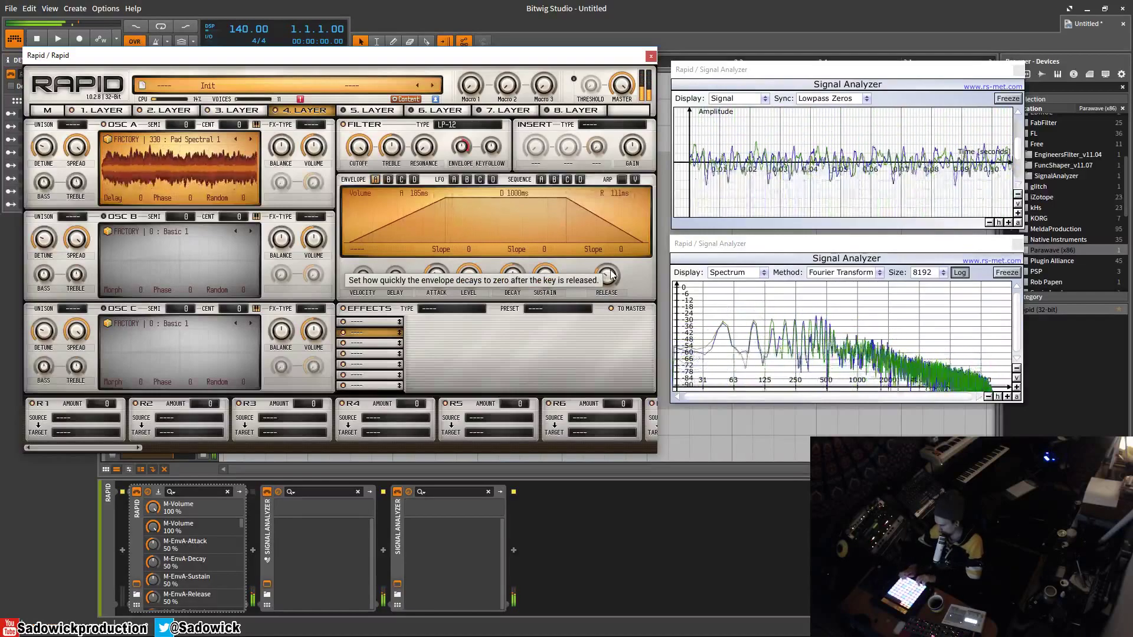
- Give the fourth layer's oscillator A 4 unison voices, and enable oscillator B at -12 semitones with 2 unison voices
click(76, 124)
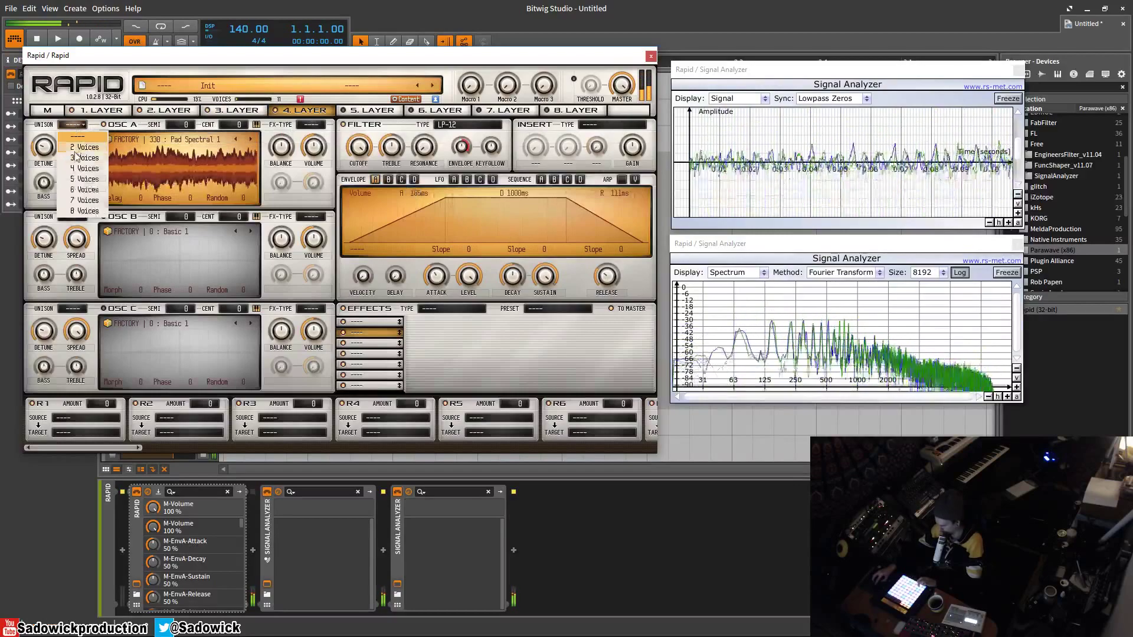
click(84, 168)
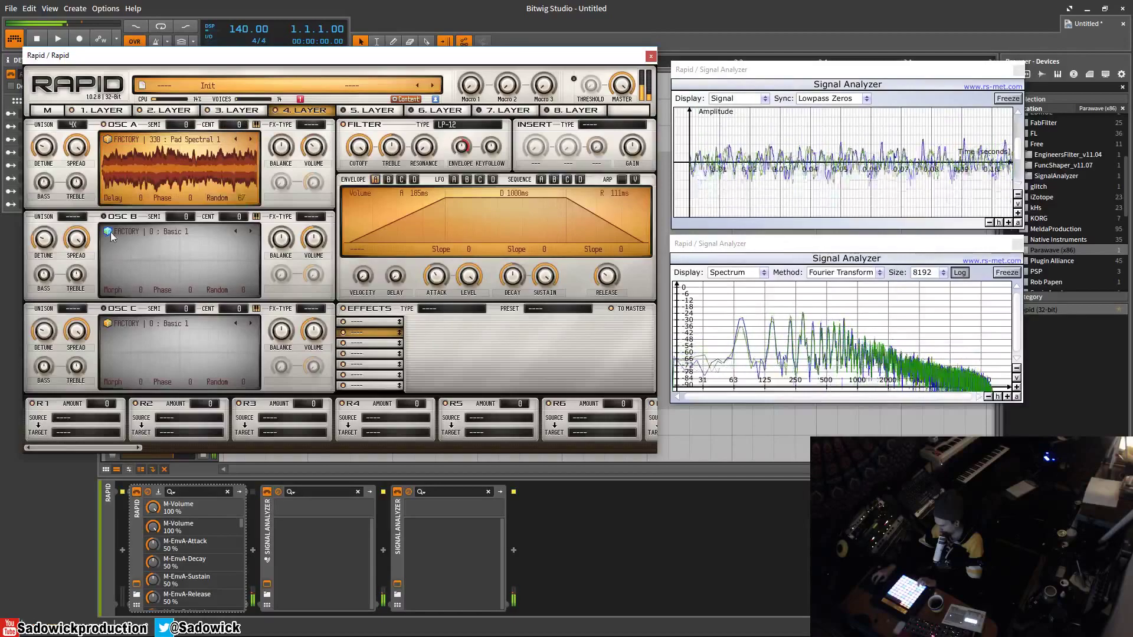
click(104, 218)
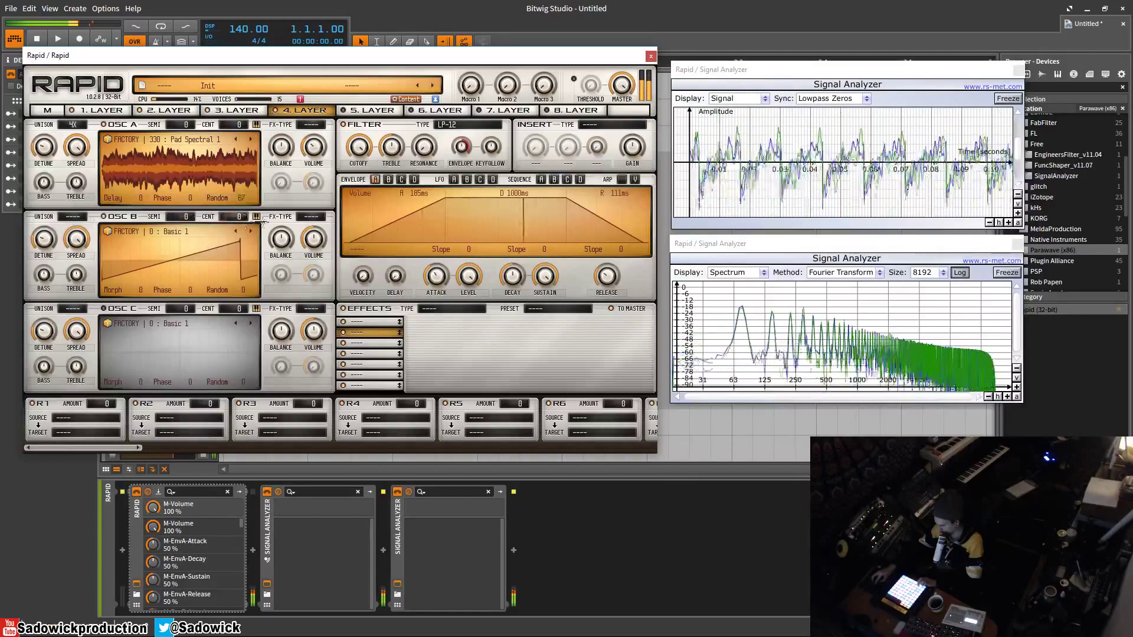
drag(197, 222, 197, 231)
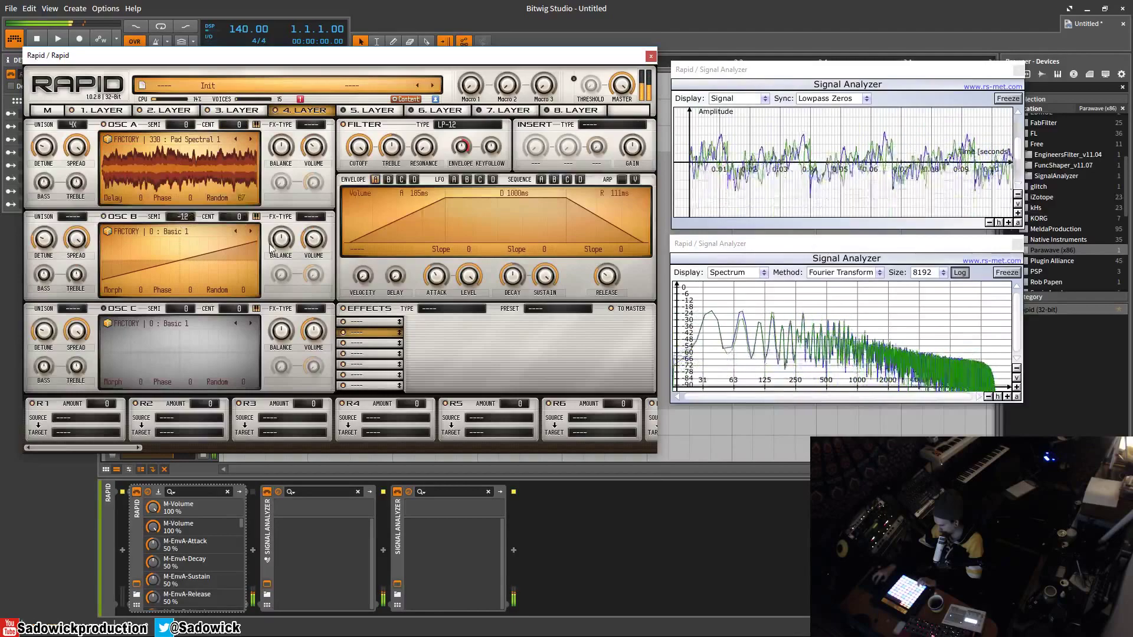
click(73, 217)
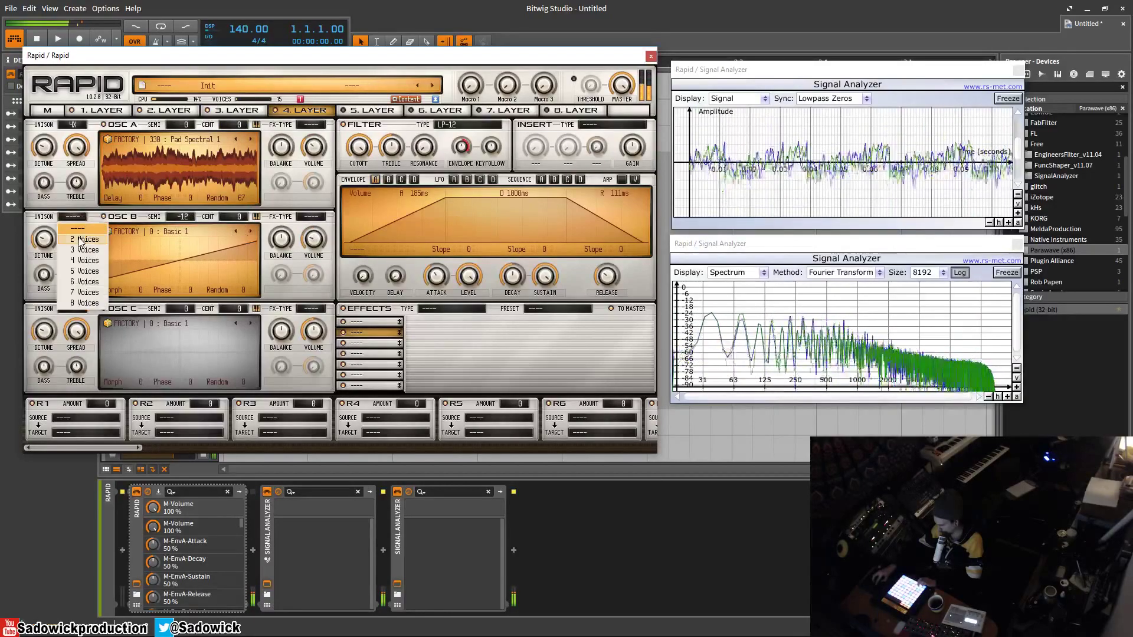
click(71, 240)
scroll(246, 290, up, 3)
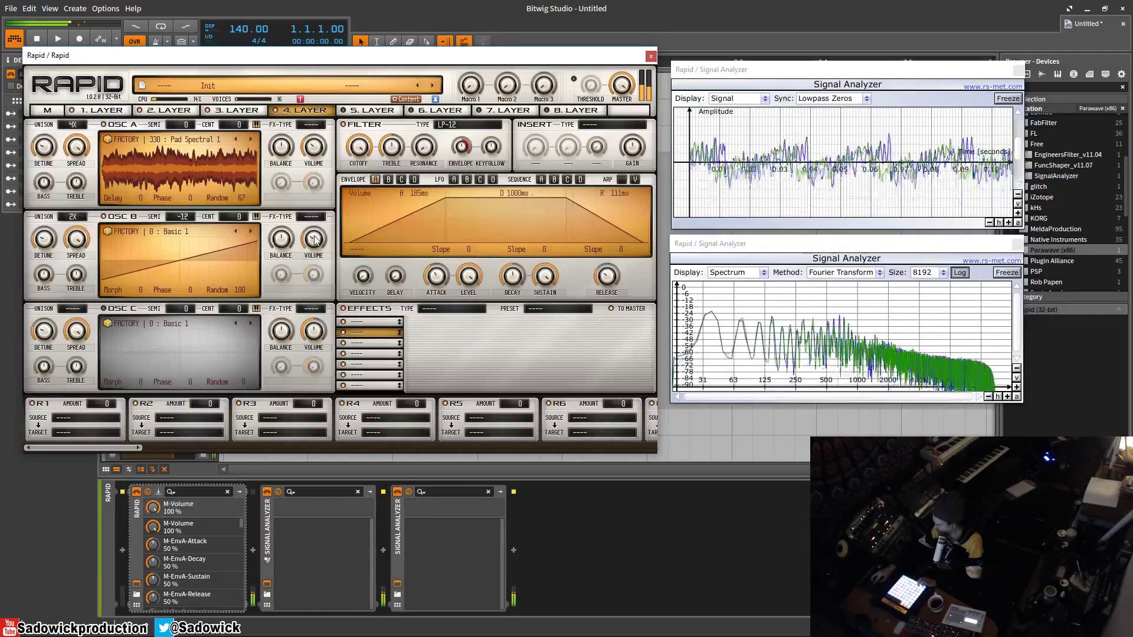
- Shape the fourth layer's volume envelope into a pluck with 0 ms attack, 488 ms decay, no sustain and 0 ms release
drag(447, 271, 447, 307)
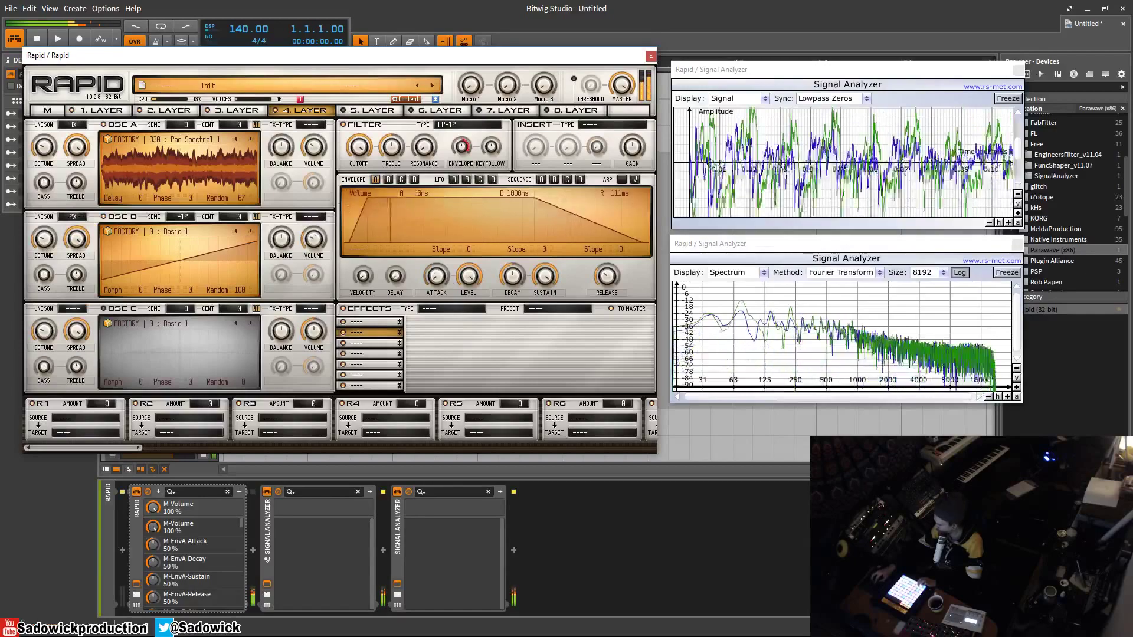
mouse_move(514, 276)
mouse_down()
mouse_move(514, 316)
mouse_move(514, 295)
mouse_up()
drag(606, 276, 606, 316)
drag(552, 274, 552, 313)
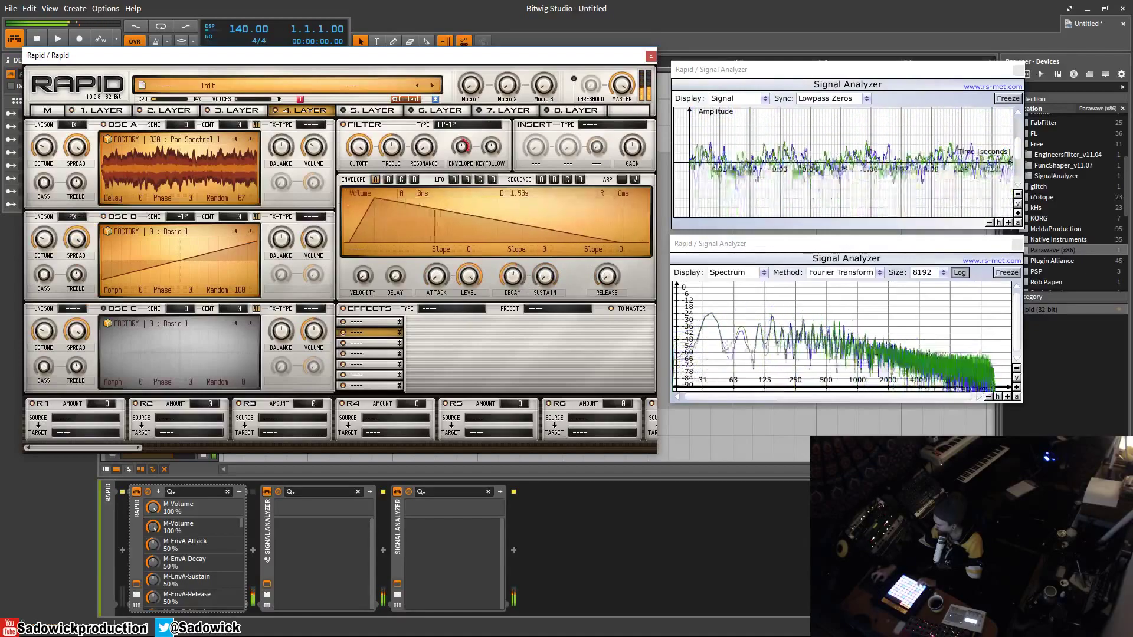
drag(512, 276, 512, 295)
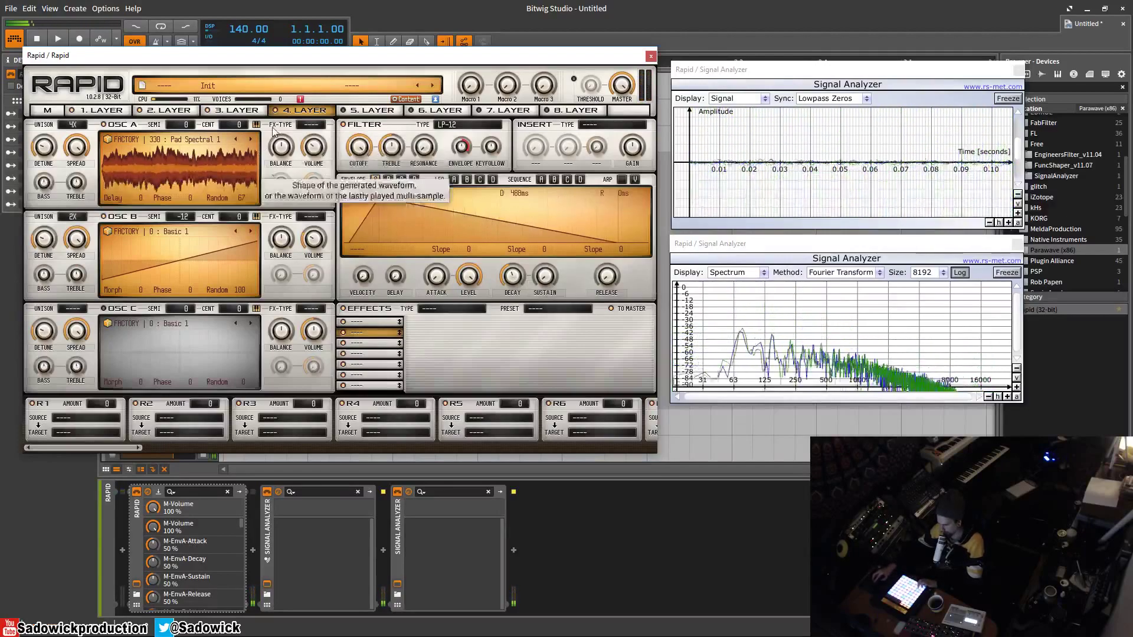
- Enable the master compressor and set its thresholds to -23 for low, -7 for mid and -38 for high
click(47, 110)
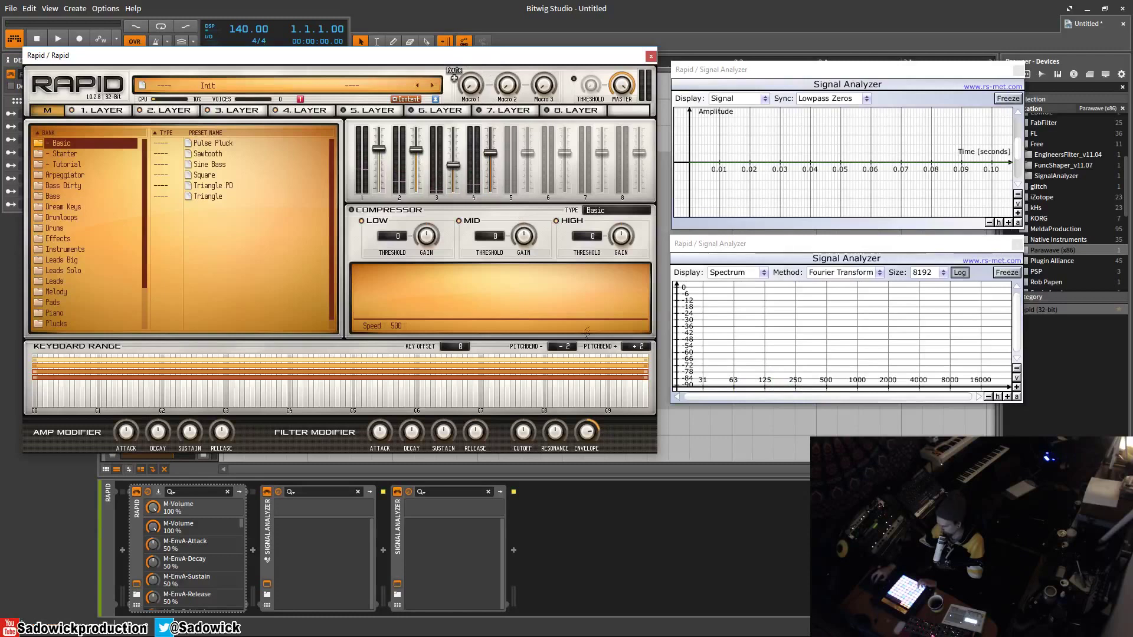
drag(523, 433, 523, 457)
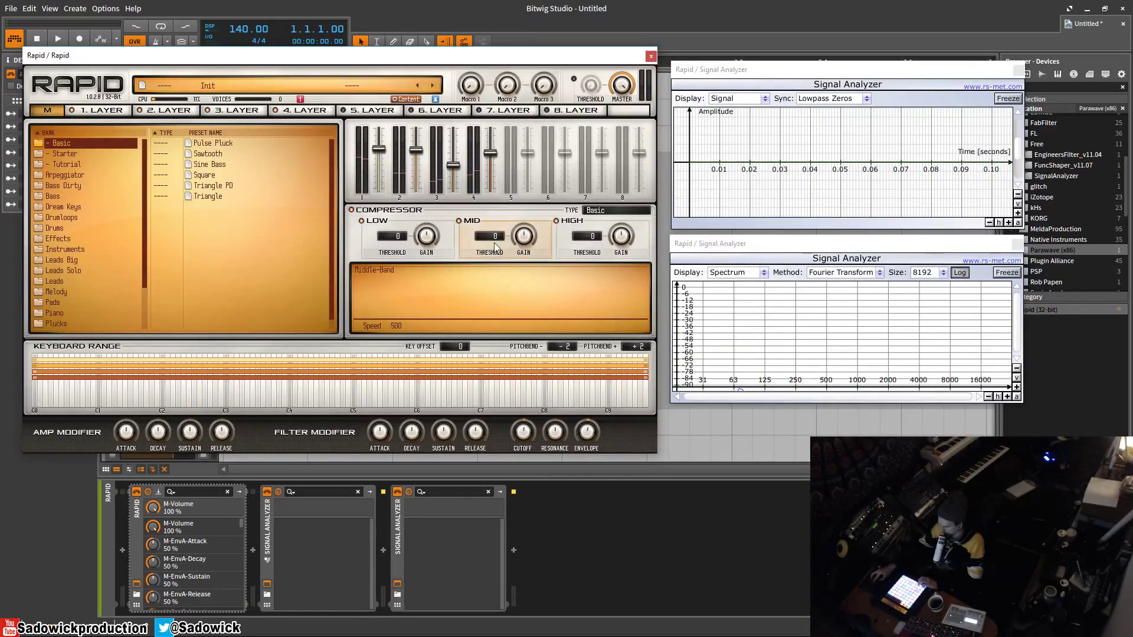
drag(494, 247, 495, 277)
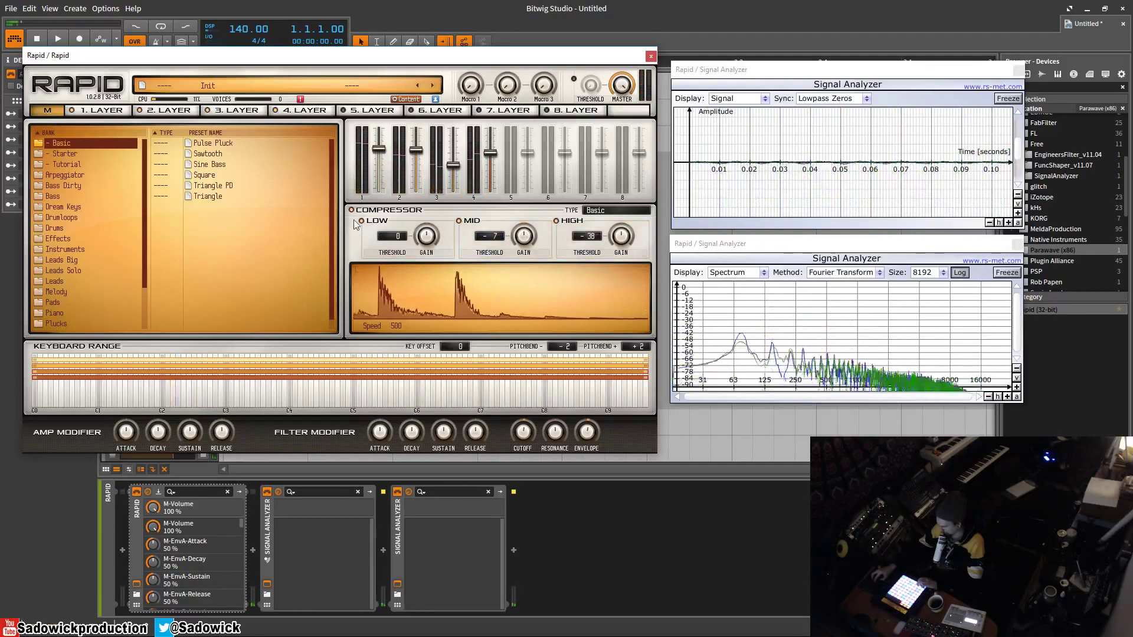
drag(391, 236, 392, 262)
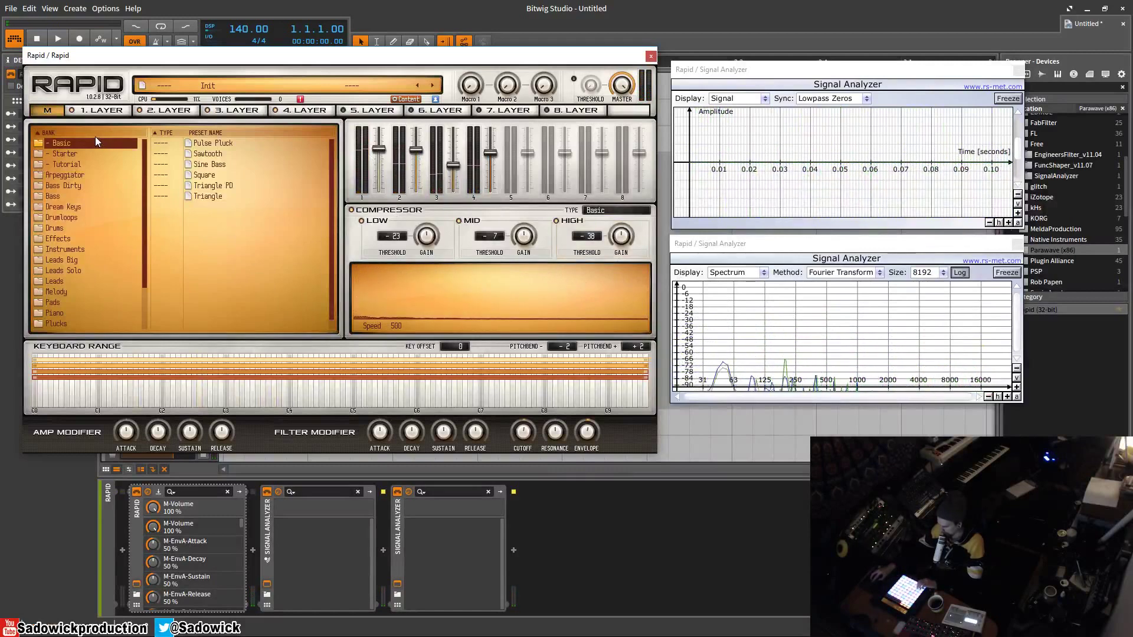
- Examine the master compressor types, the first layer's available effect types and the unused eighth layer
click(642, 213)
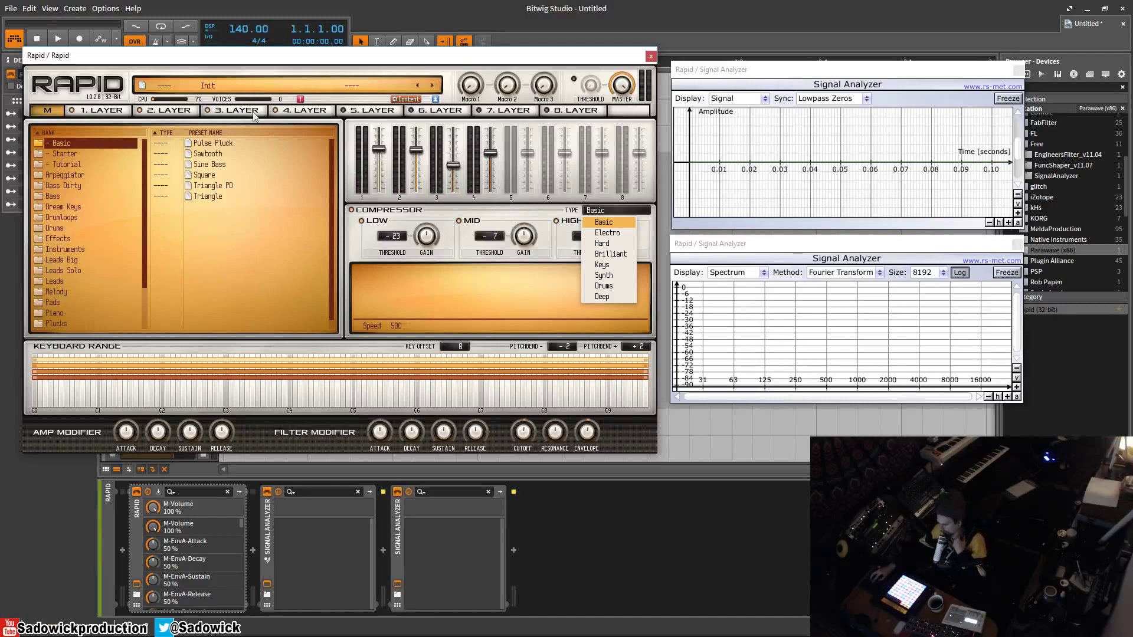
click(94, 112)
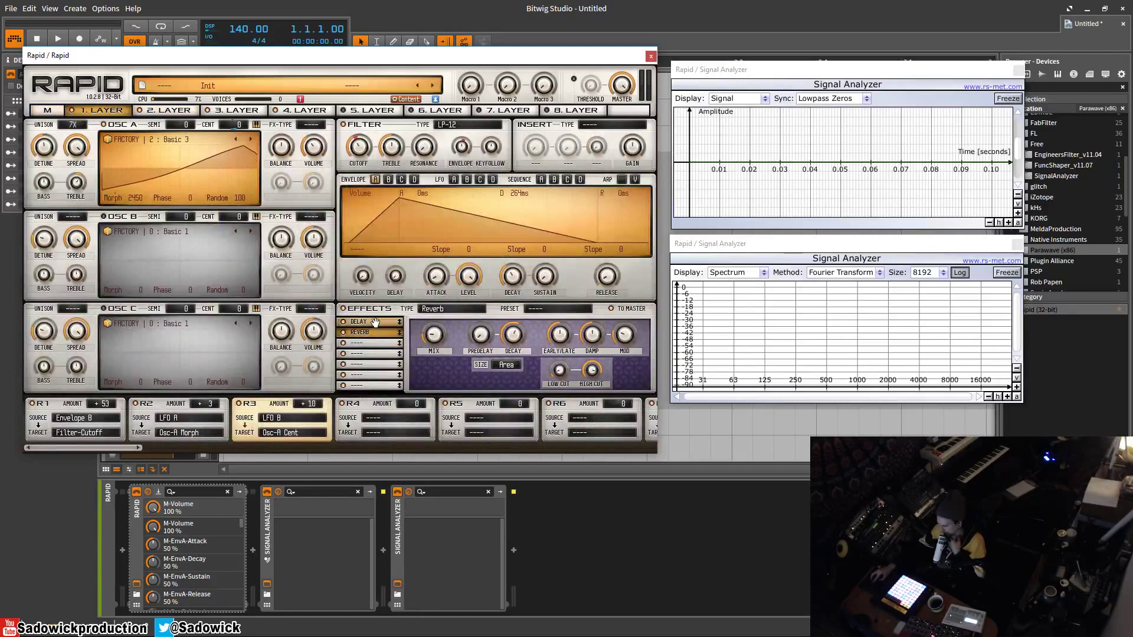
click(428, 311)
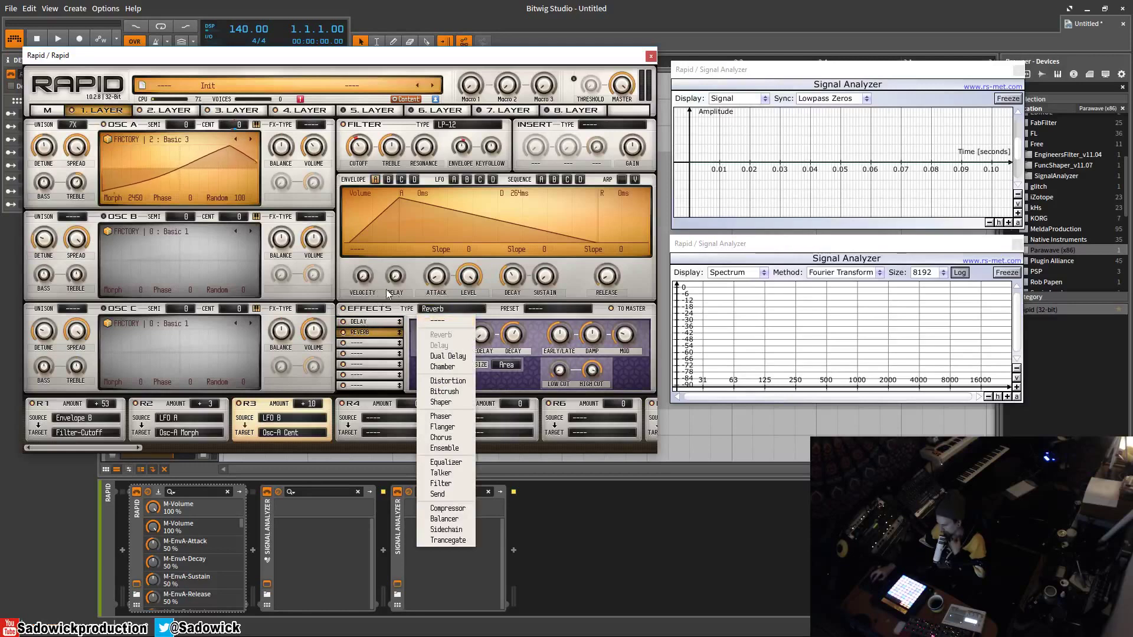
click(385, 314)
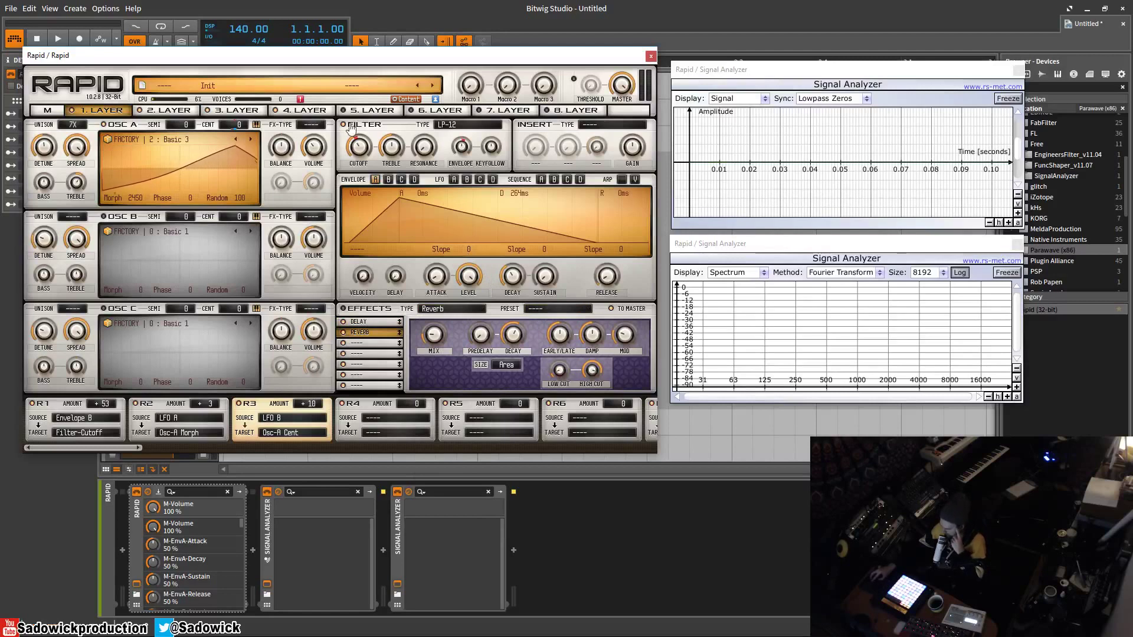
click(372, 111)
click(563, 110)
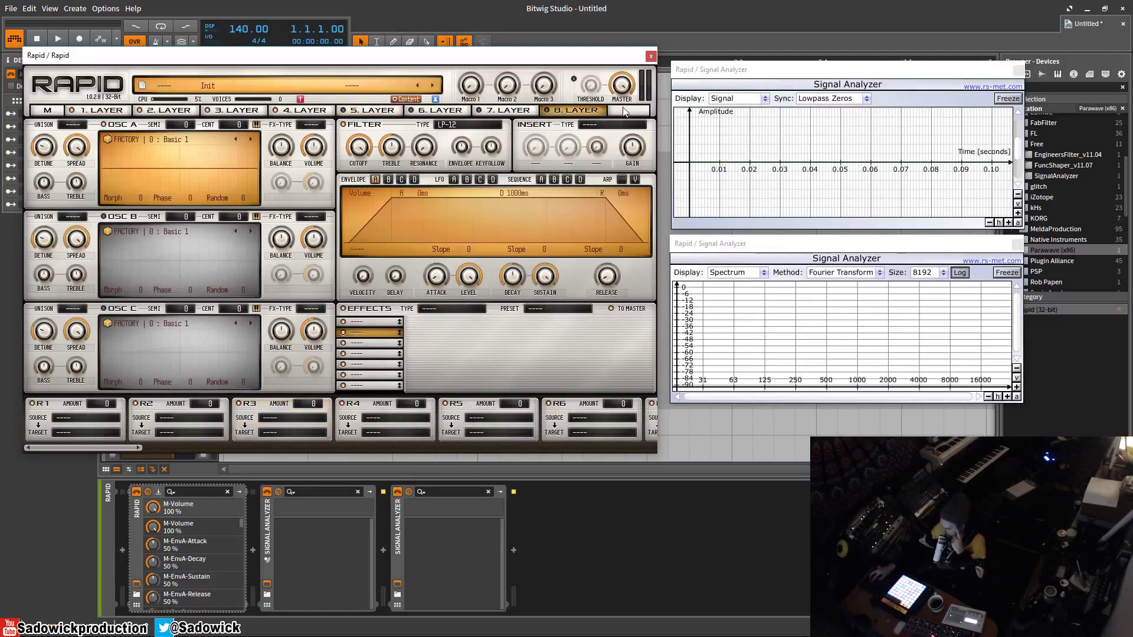
click(48, 111)
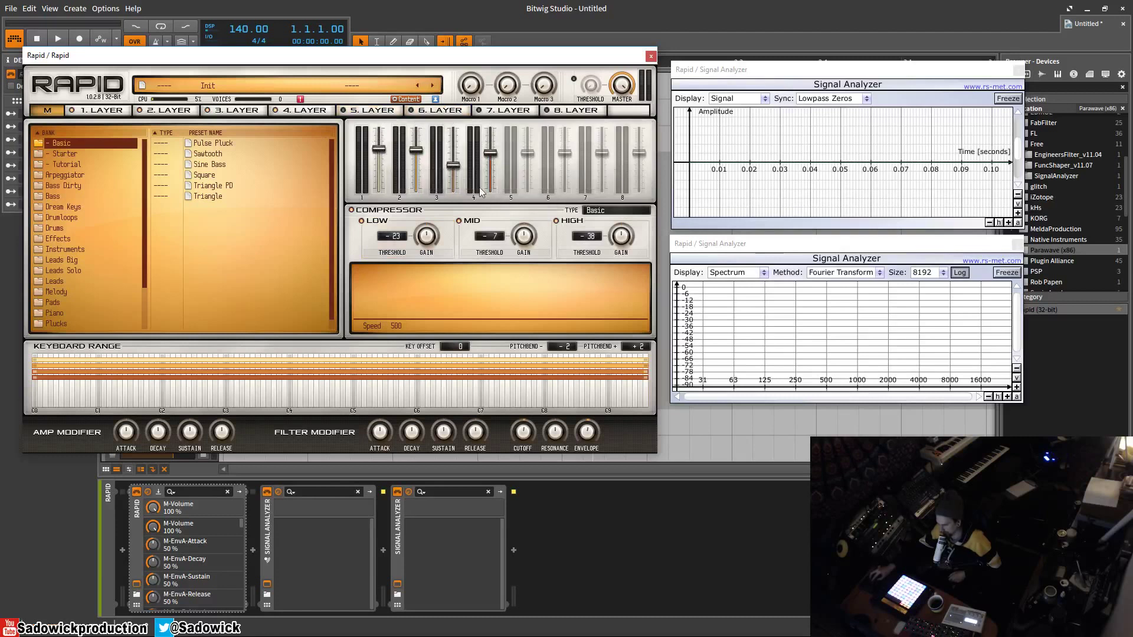
- Examine the modulation source options for the fourth layer's first routing slot, including the MIDI channel choices
click(303, 112)
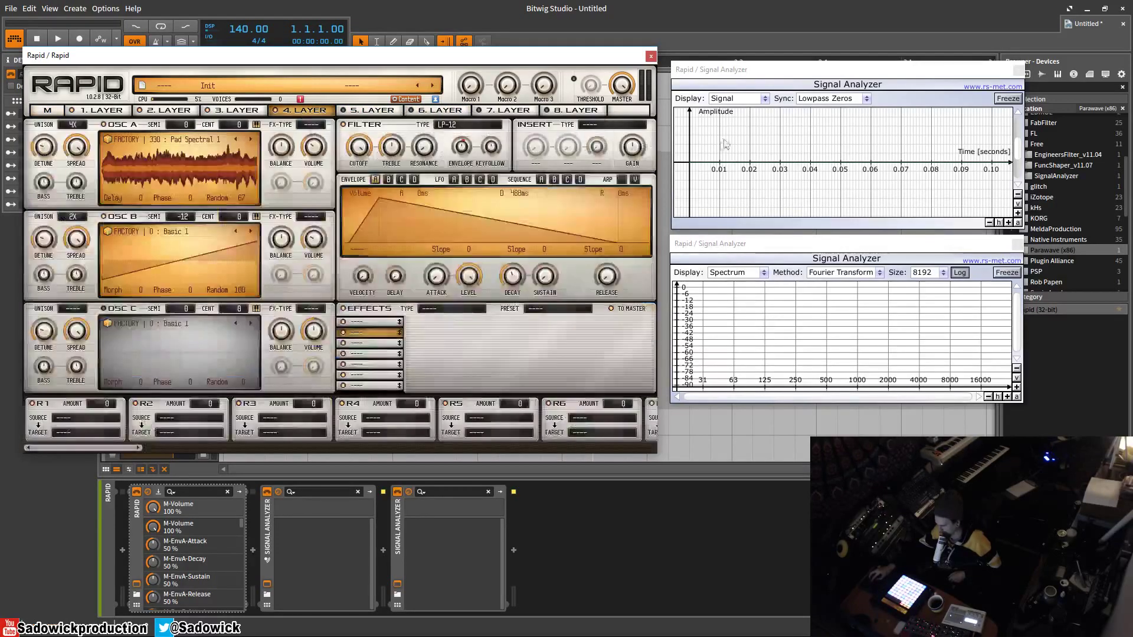
click(94, 418)
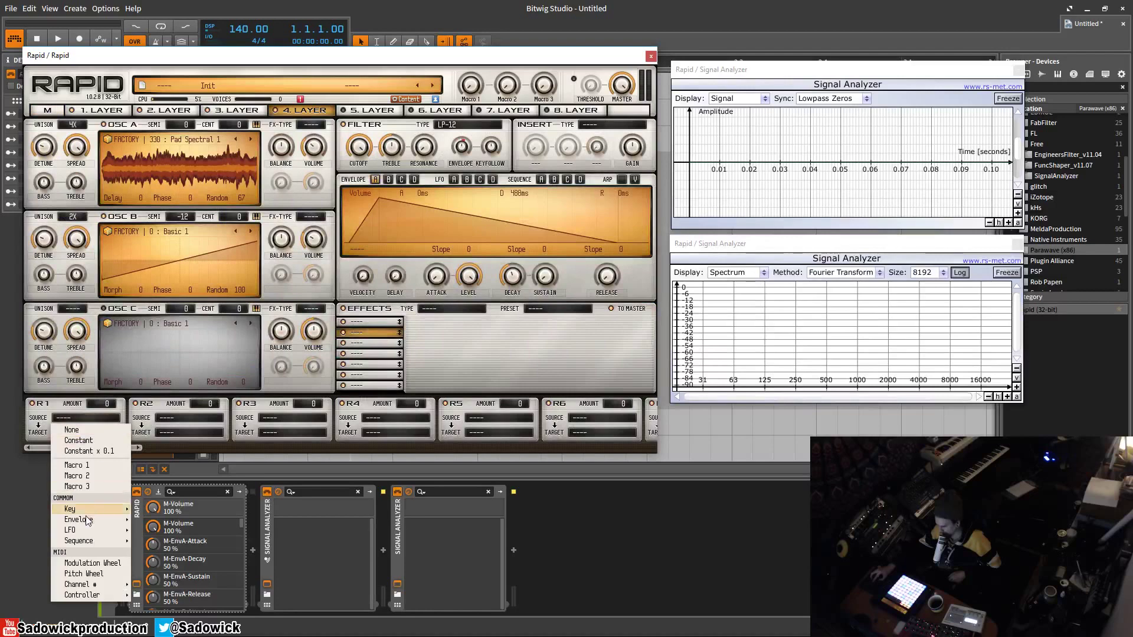
mouse_move(108, 584)
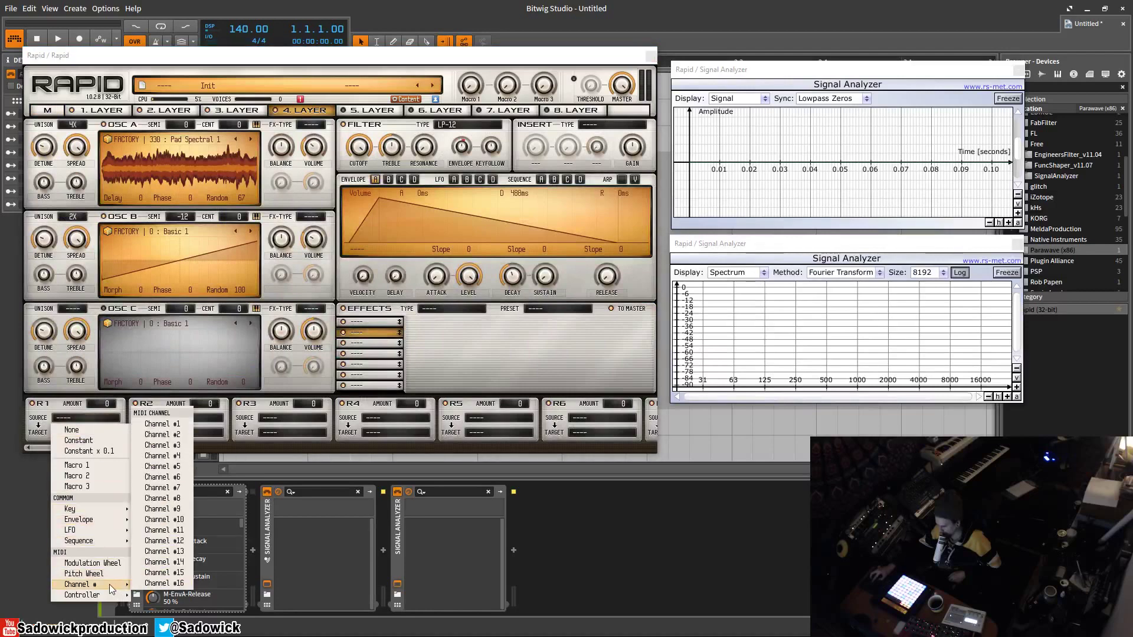
mouse_move(104, 512)
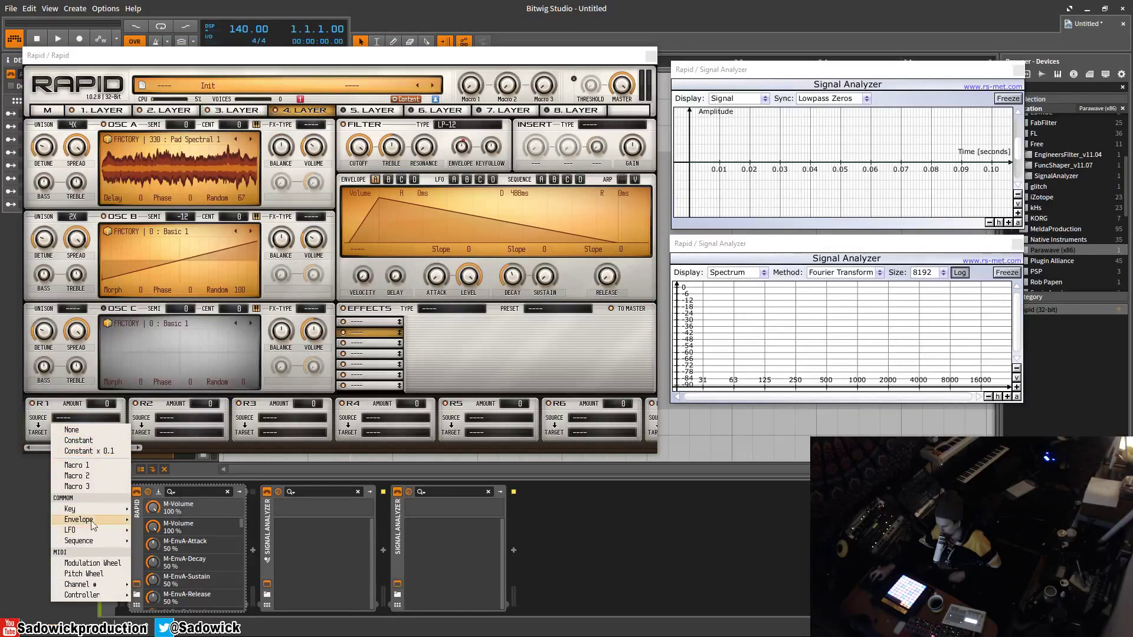
- Examine the third layer's sound settings and the effect types available for the fourth layer's oscillator A
click(234, 111)
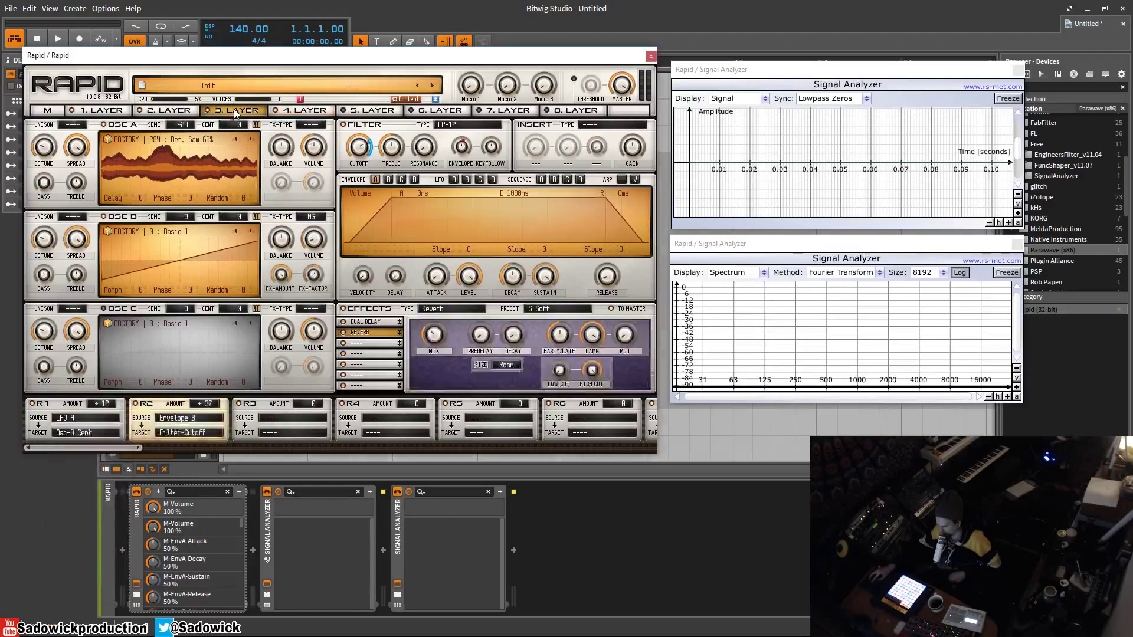
click(282, 110)
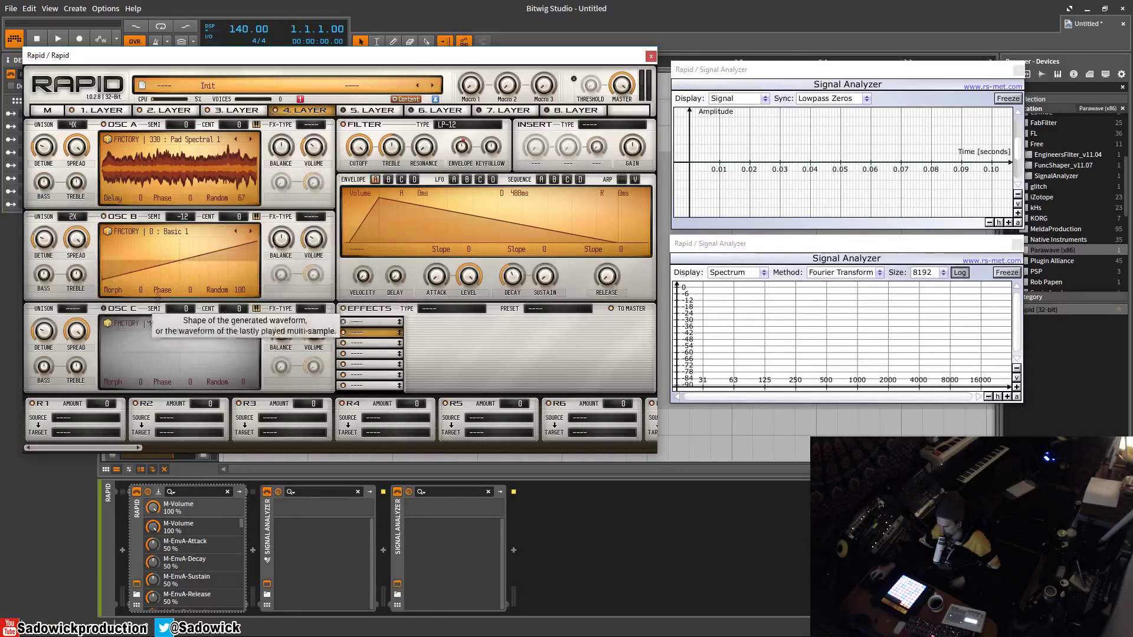
click(308, 125)
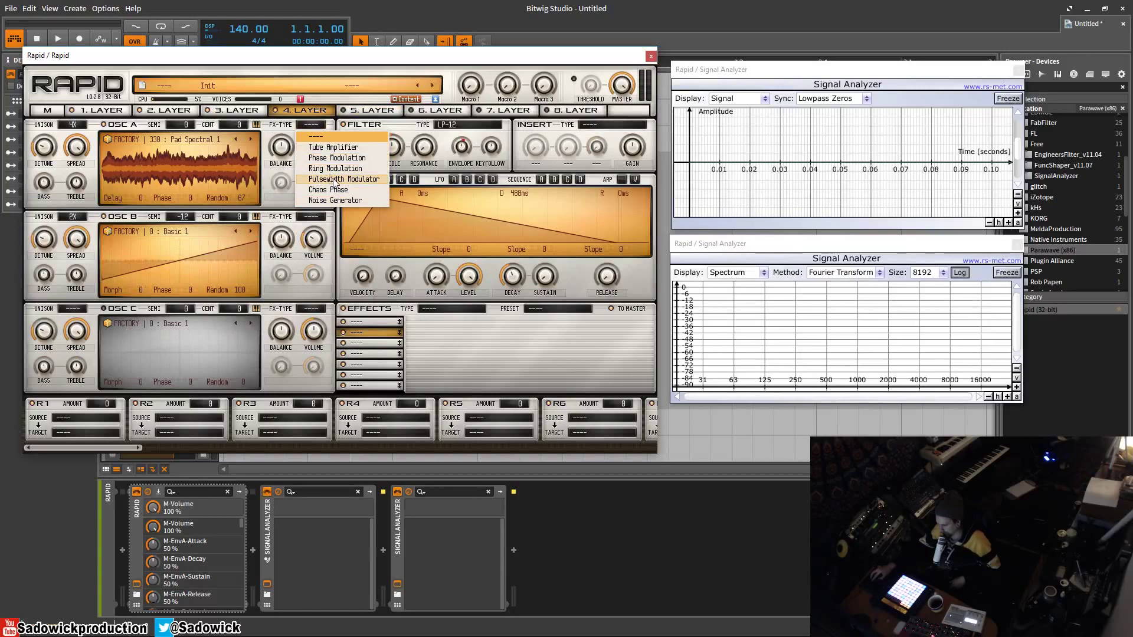
click(273, 128)
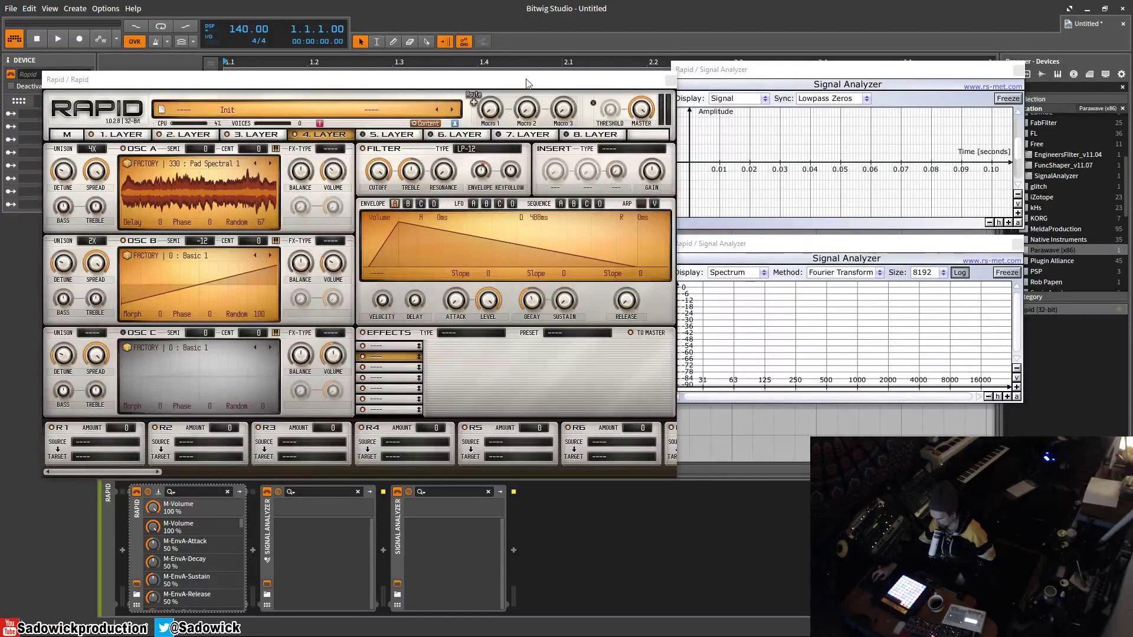
- Route Envelope B to the filter cutoff in the fourth layer's first routing slot
drag(525, 85, 508, 95)
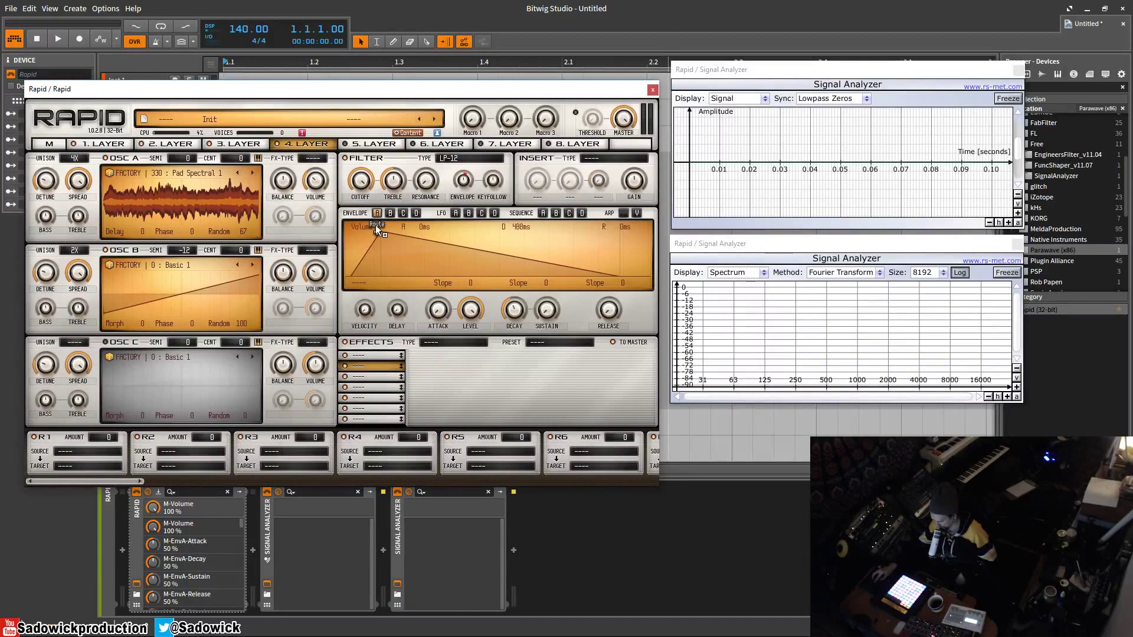
click(390, 213)
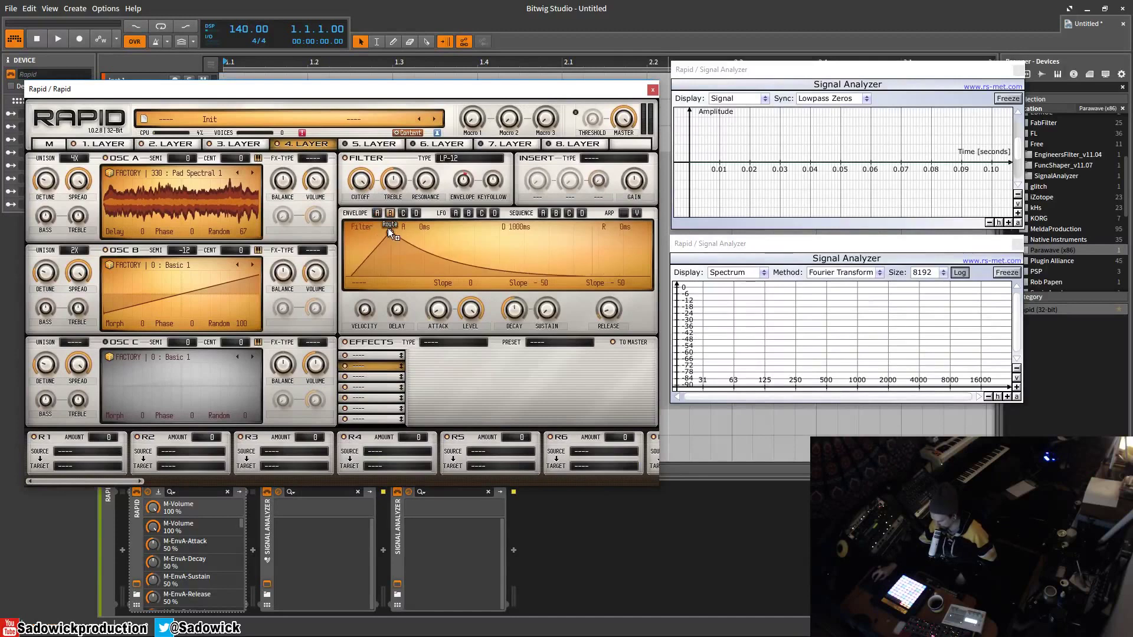
click(363, 194)
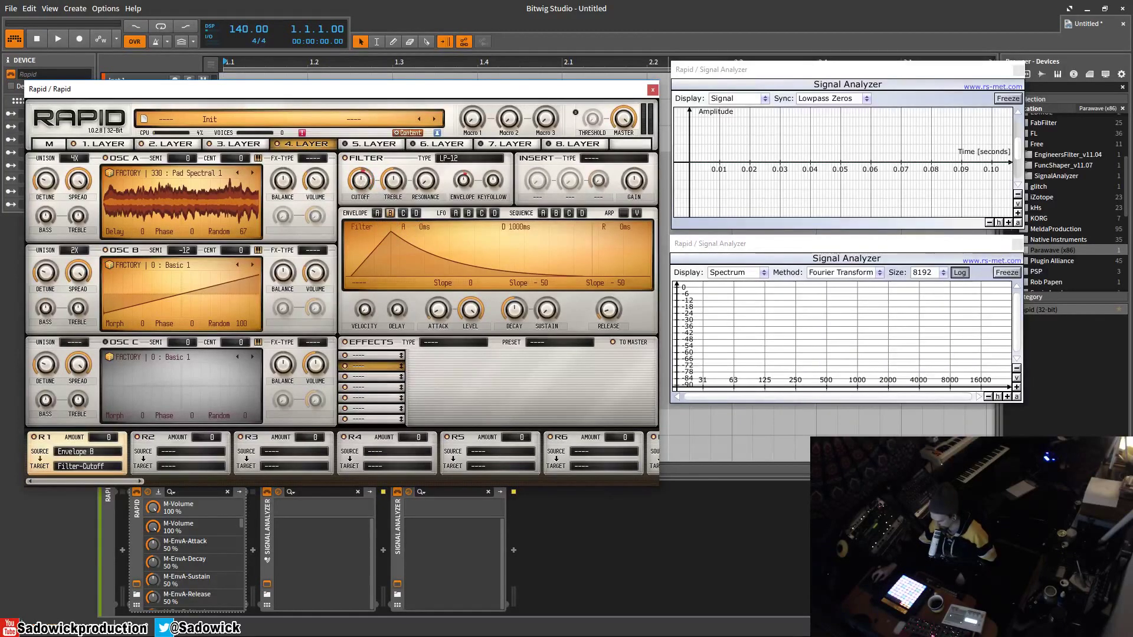
right_click(365, 184)
click(383, 165)
right_click(364, 188)
click(367, 169)
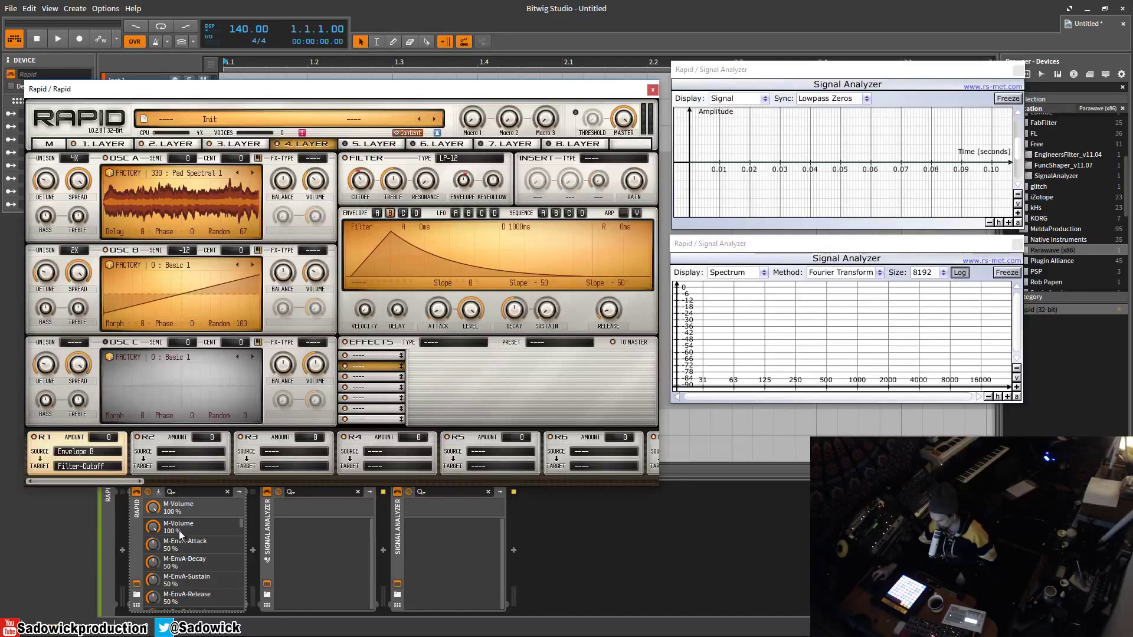
- Try amounts of 15 and 31 for the Envelope B to filter cutoff routing, and reset the amount to 0
drag(104, 443, 105, 442)
drag(103, 441, 104, 441)
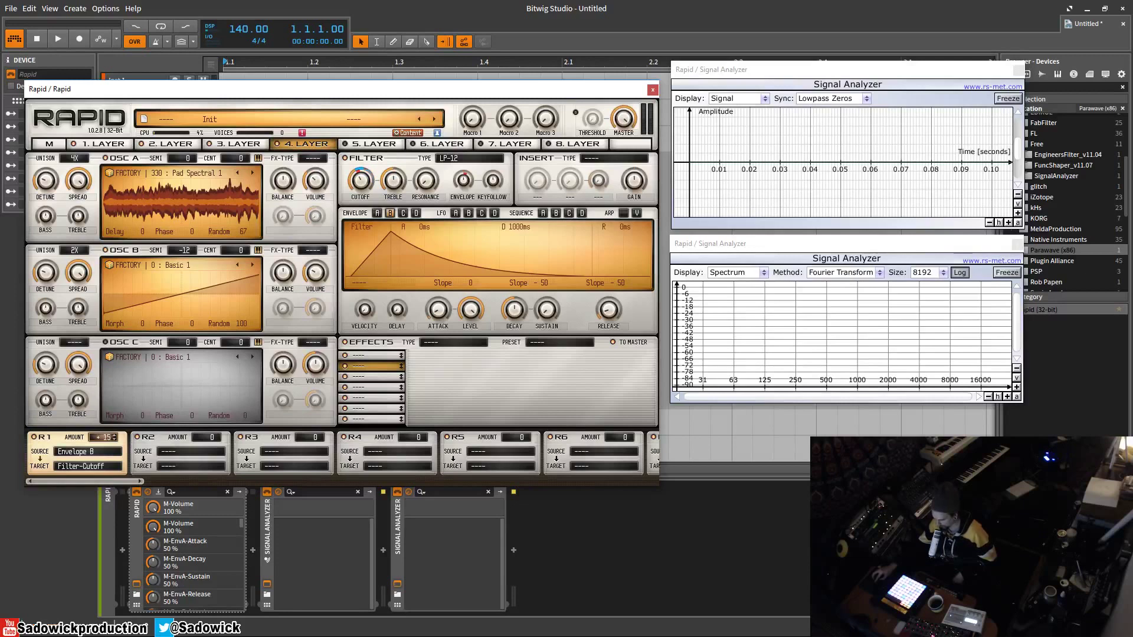
drag(103, 441, 104, 439)
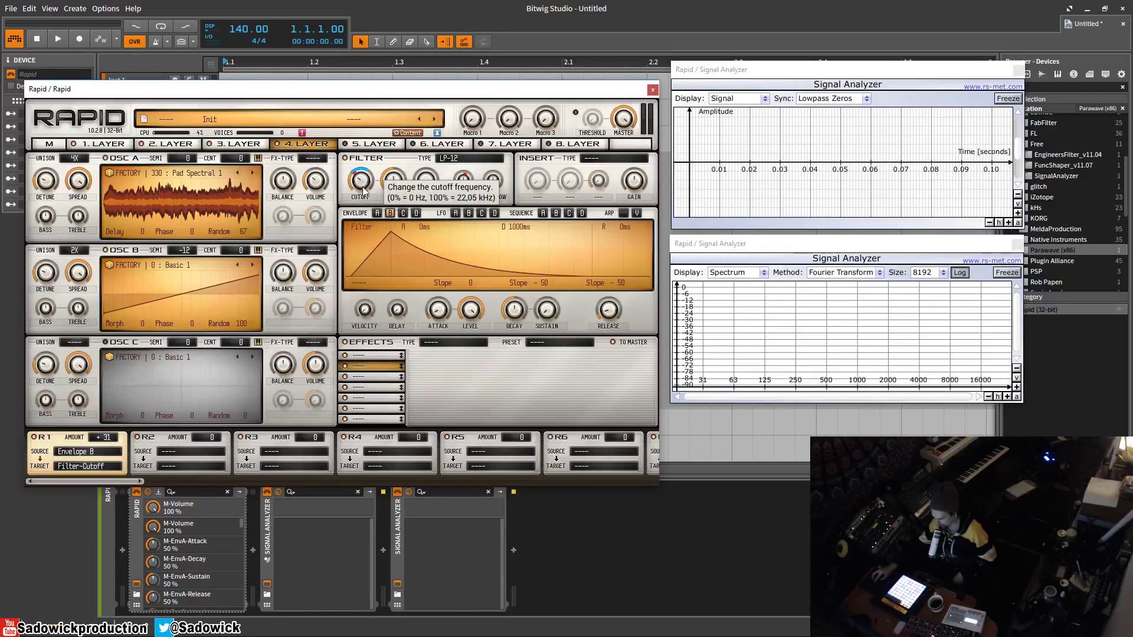
drag(359, 171, 359, 171)
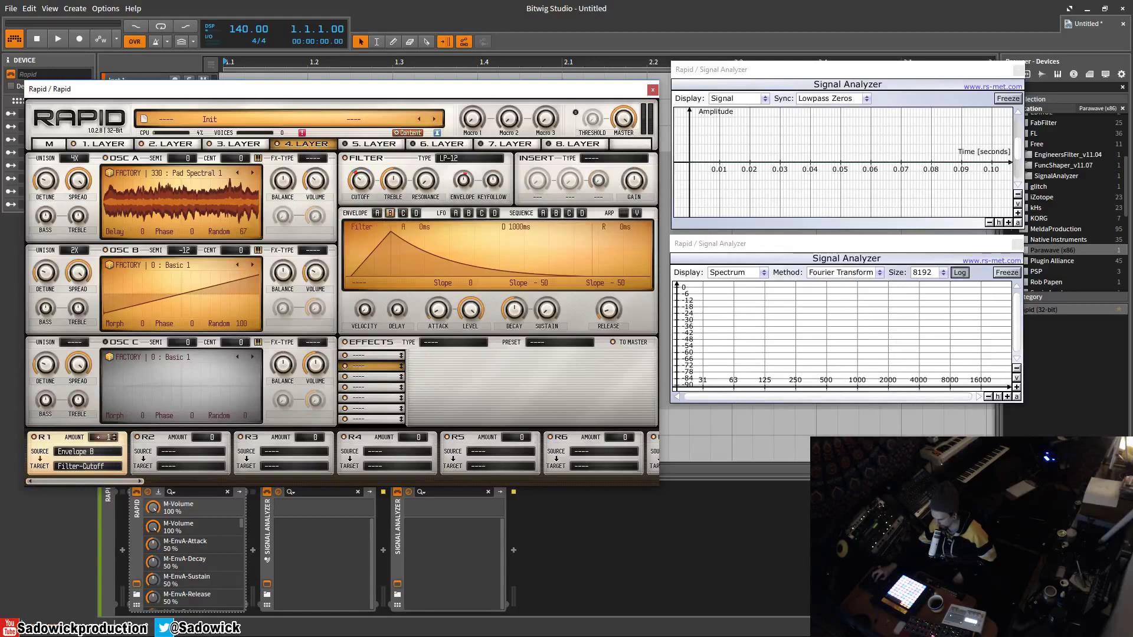
double_click(97, 437)
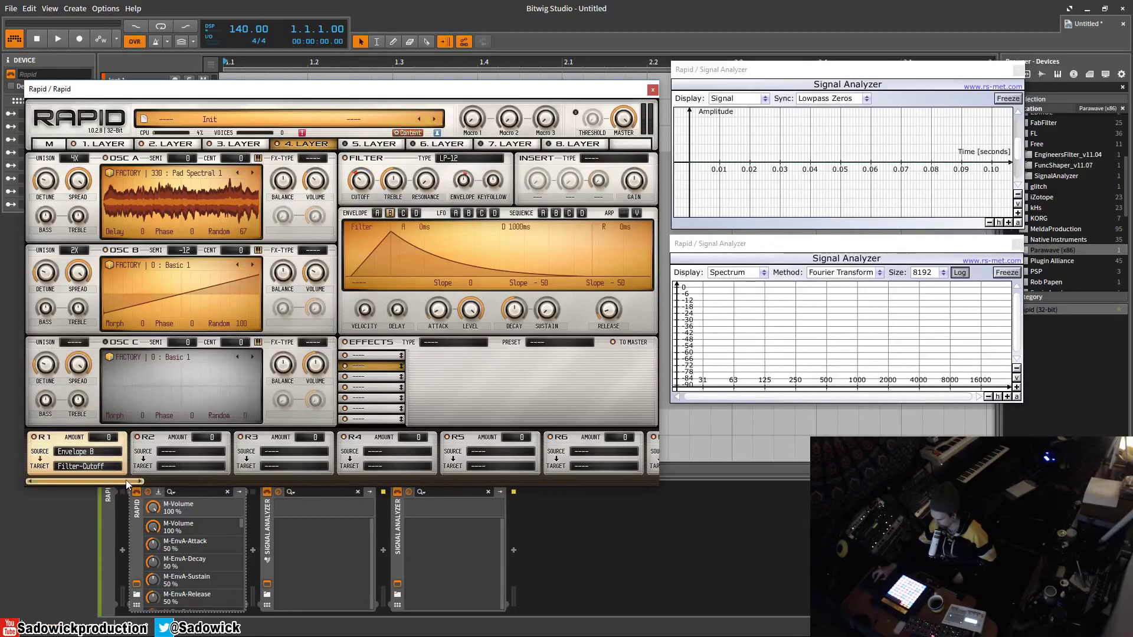
drag(127, 484, 59, 483)
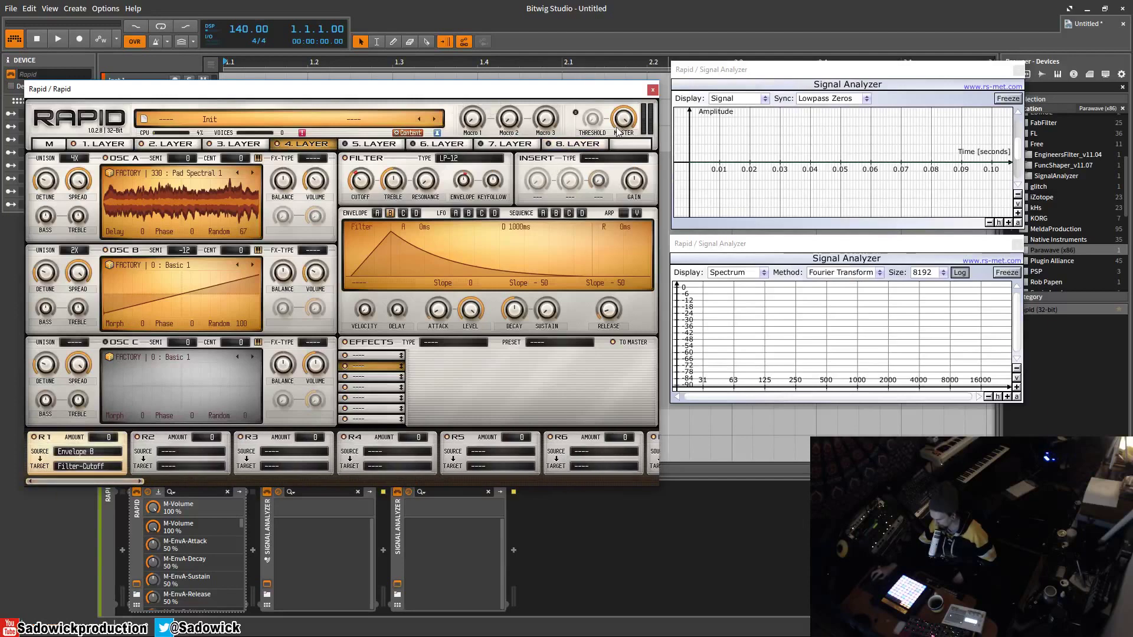
- Load the Acid And Kick preset from the Sequence bank on the master page
click(49, 144)
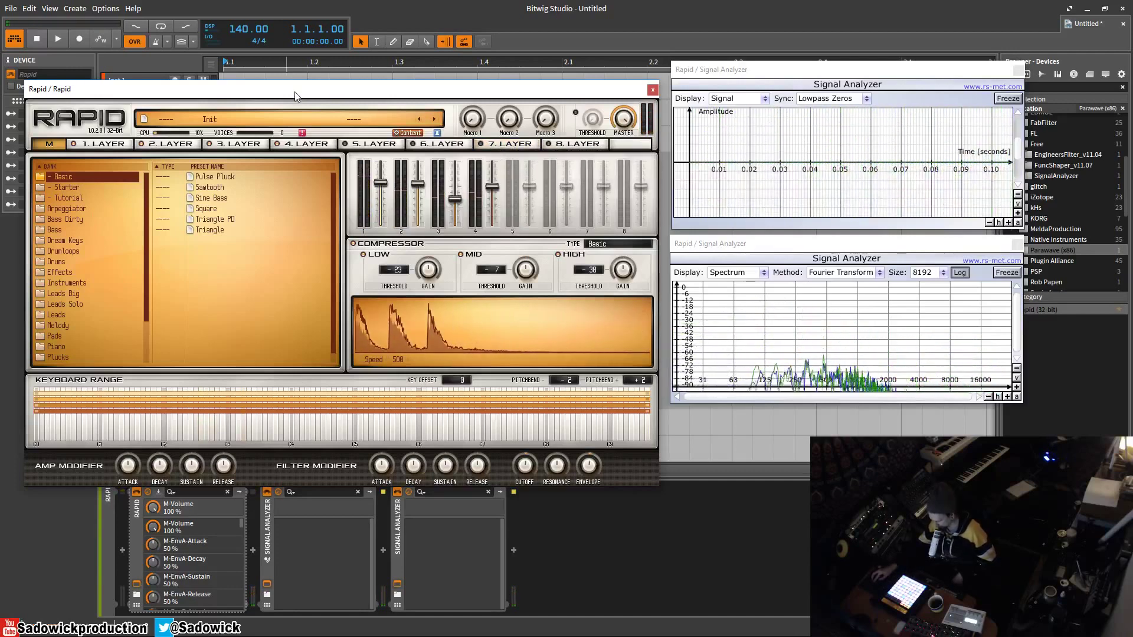
drag(294, 90, 303, 71)
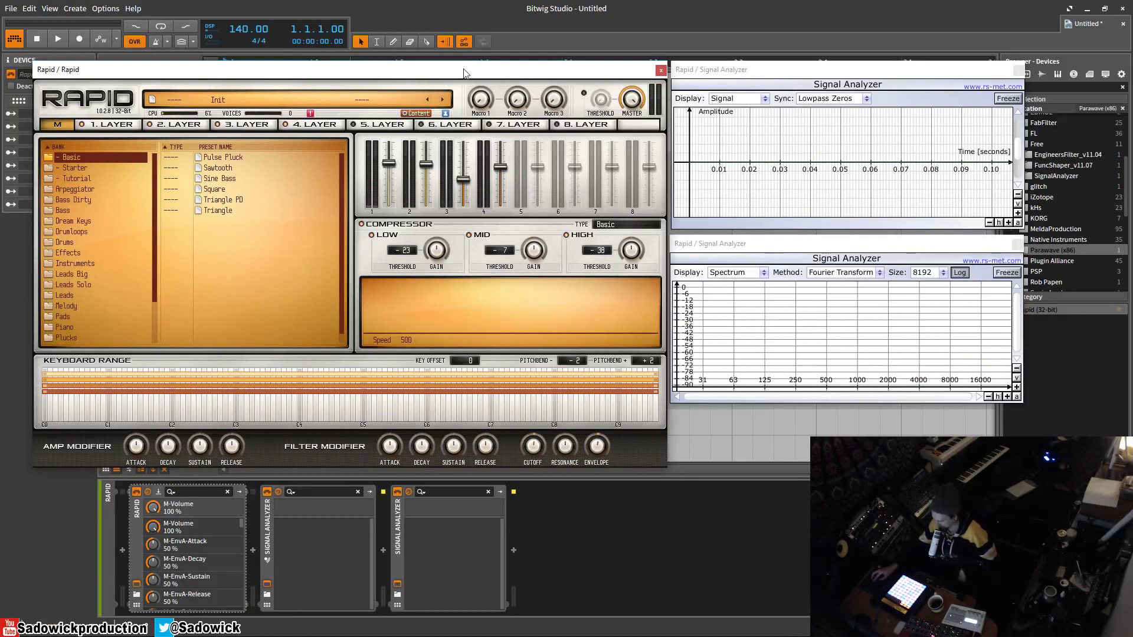
drag(465, 72, 461, 65)
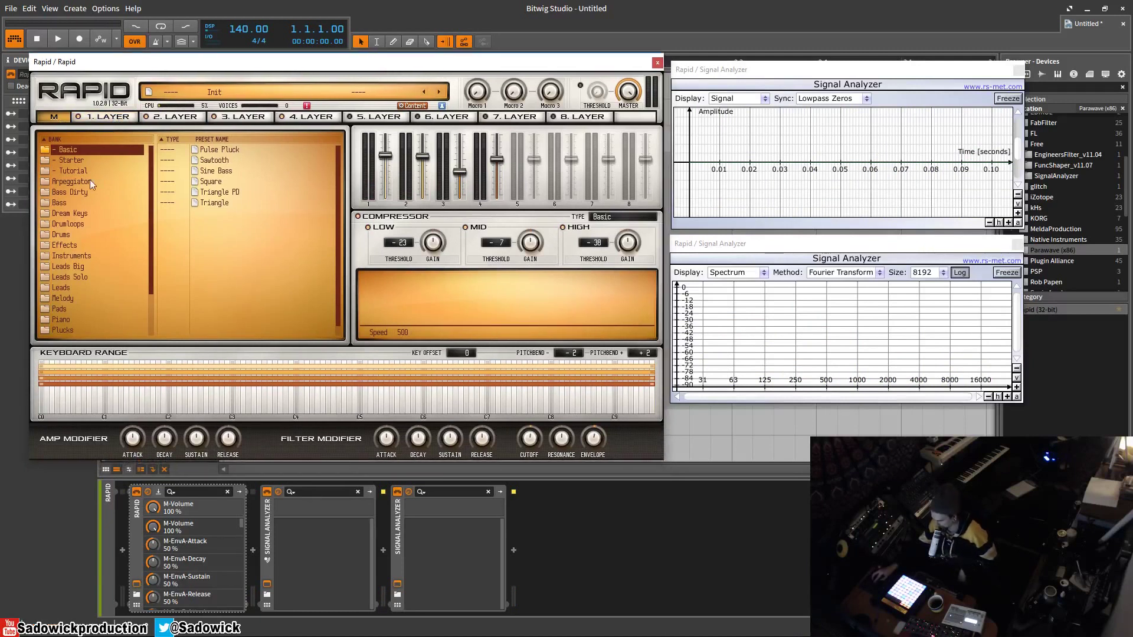
scroll(98, 291, down, 3)
click(73, 291)
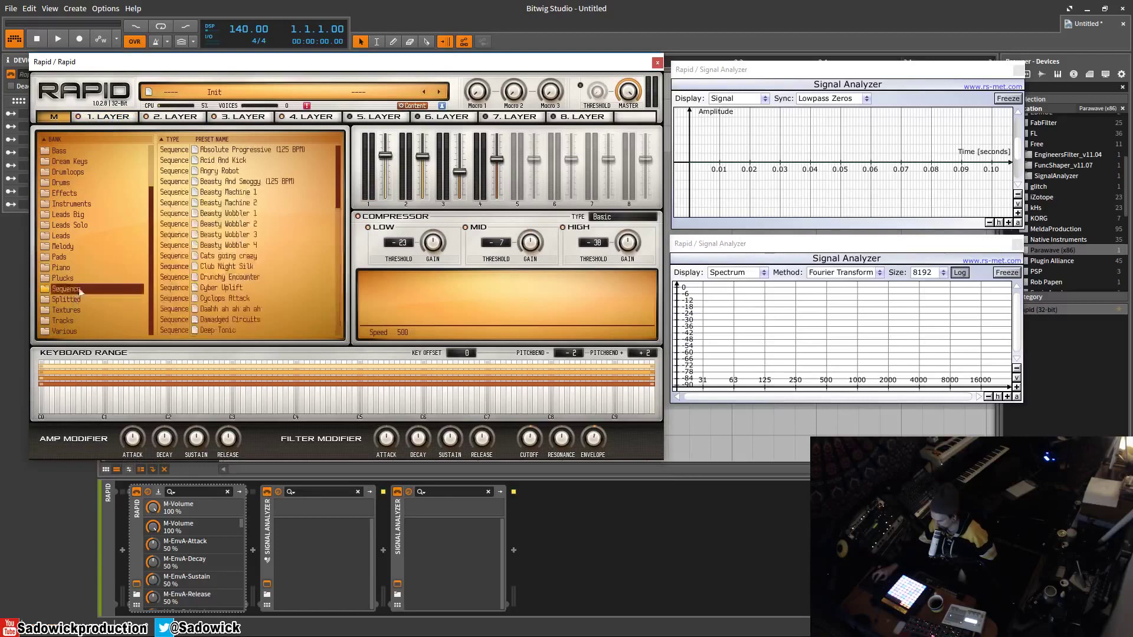
click(231, 160)
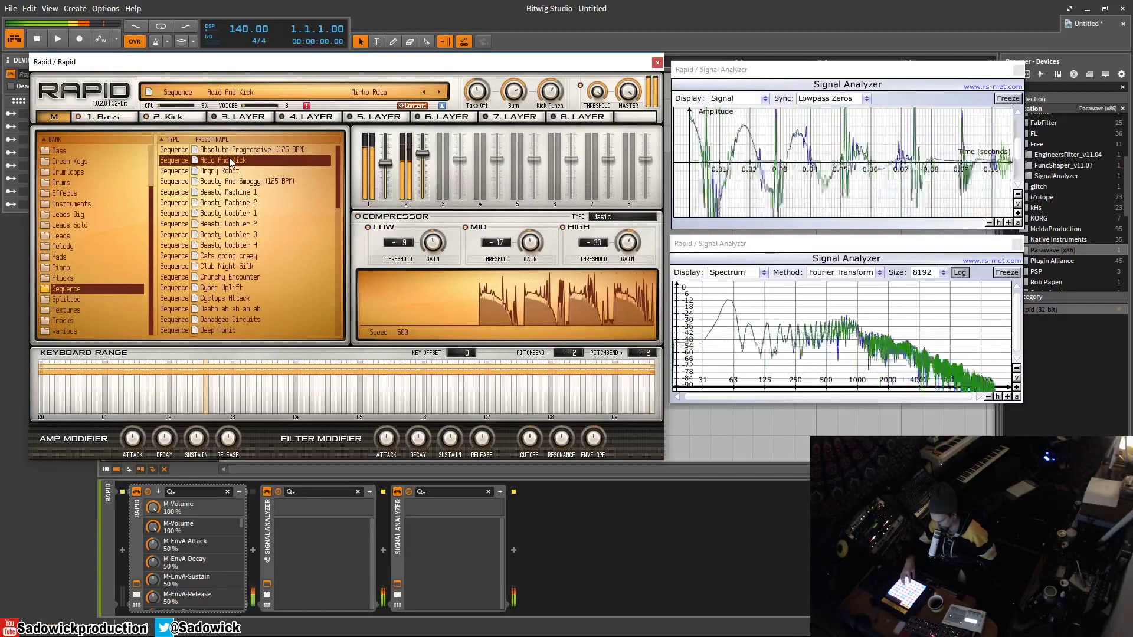
- Browse the Textures, Various and Drums banks and load the Boost The Party 1 preset from Leads Big
scroll(171, 207, down, 1)
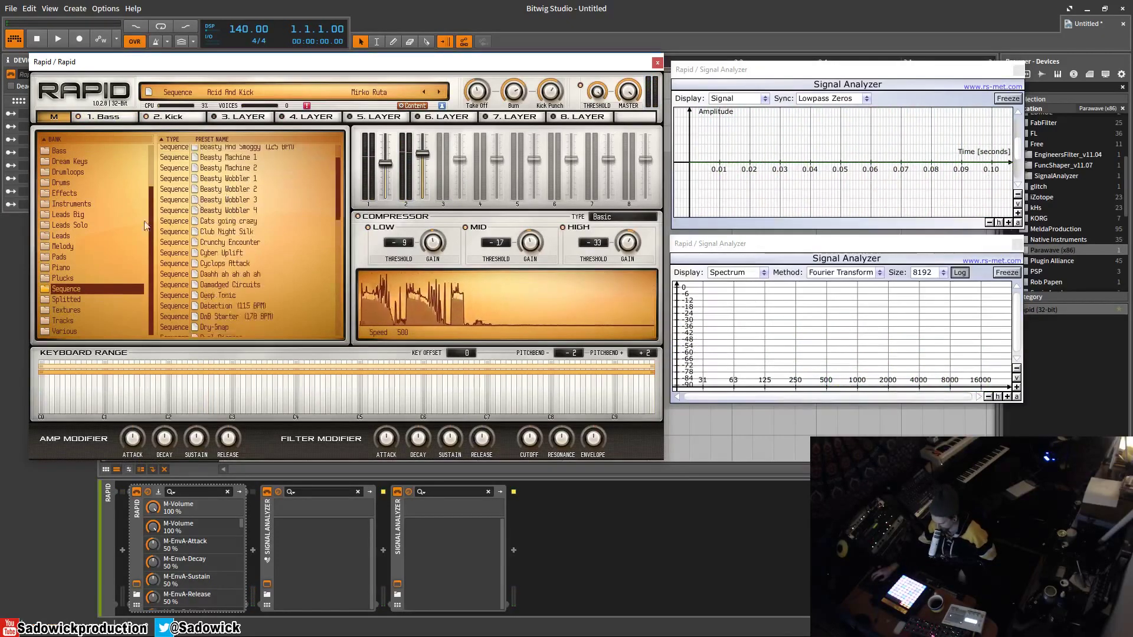
click(76, 311)
click(66, 329)
click(72, 183)
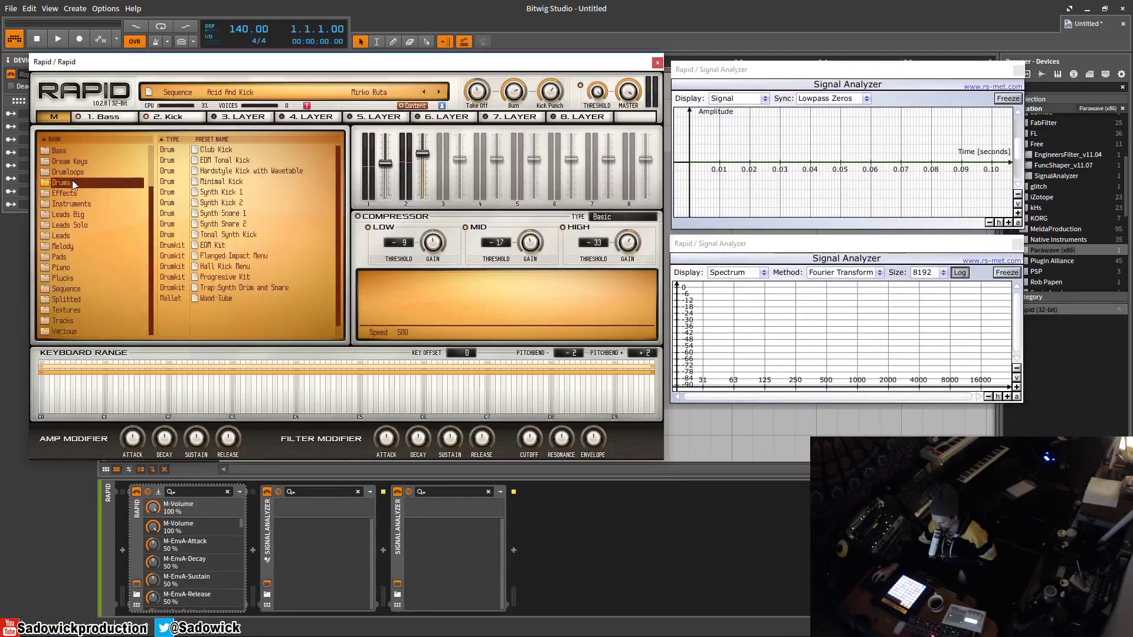
click(71, 212)
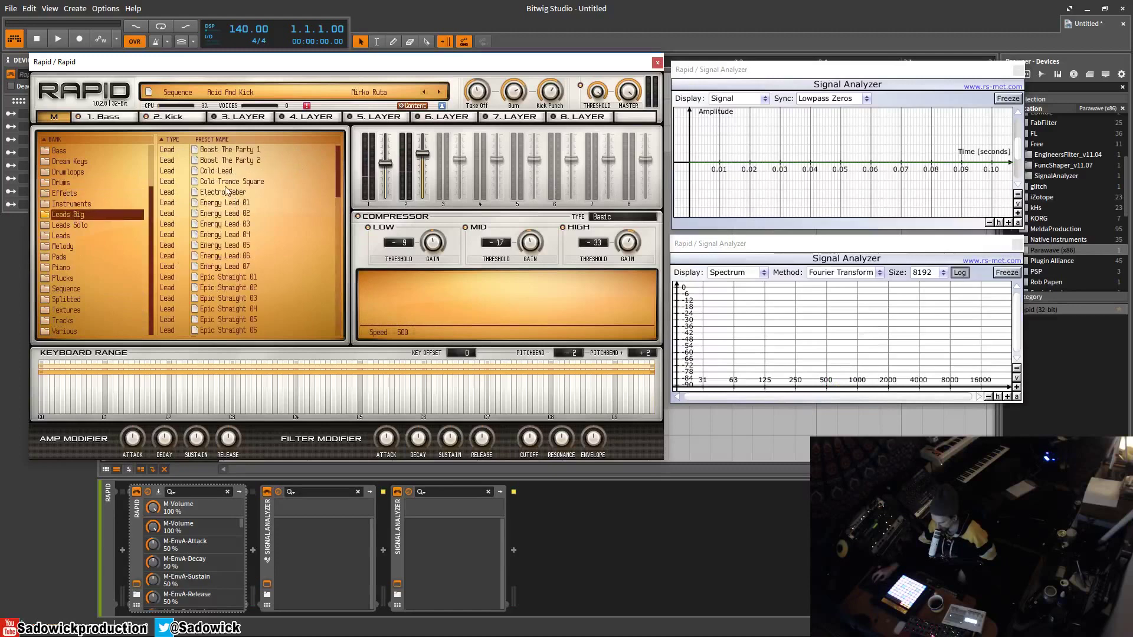
click(233, 148)
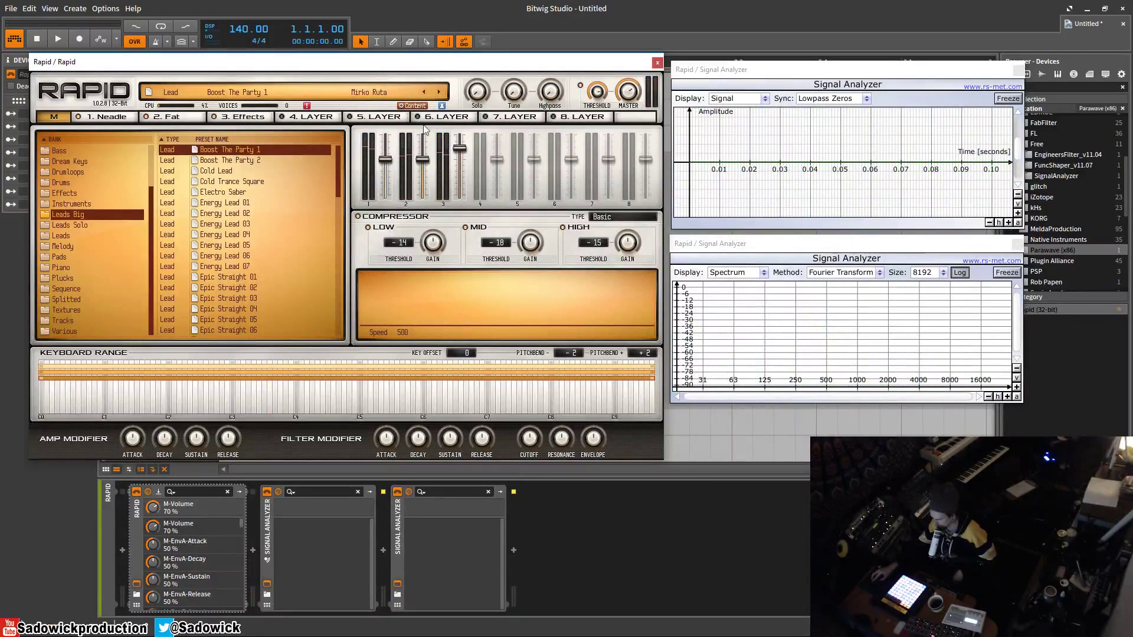
- Examine the preset's eighth layer, its first four layers, and the fourth layer's copy and reset options
click(581, 119)
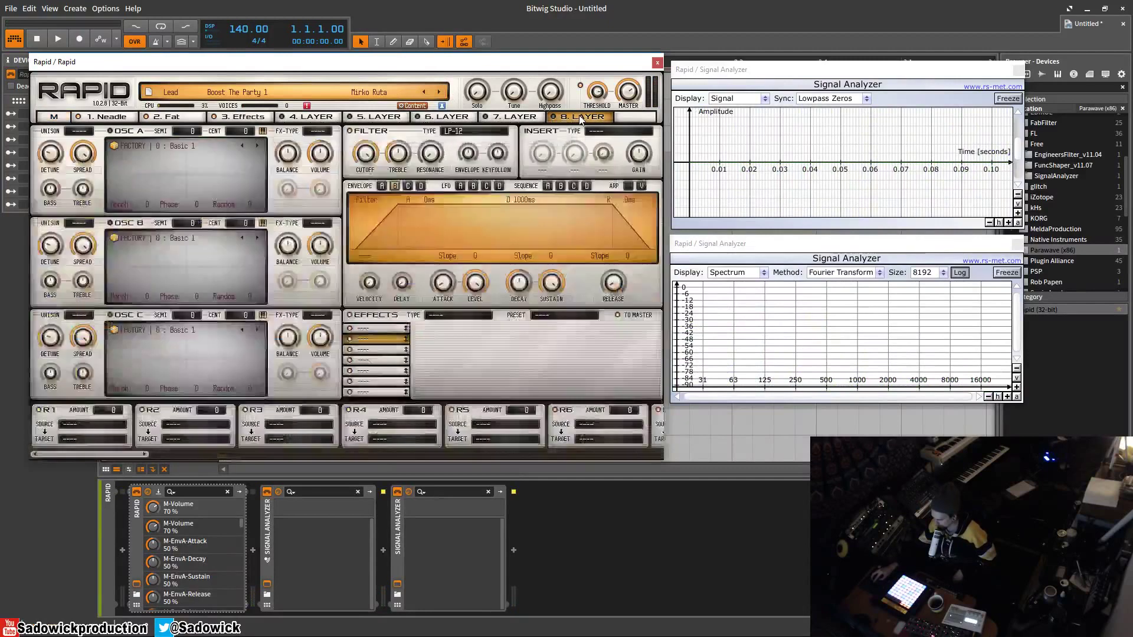
click(98, 118)
click(167, 117)
click(241, 117)
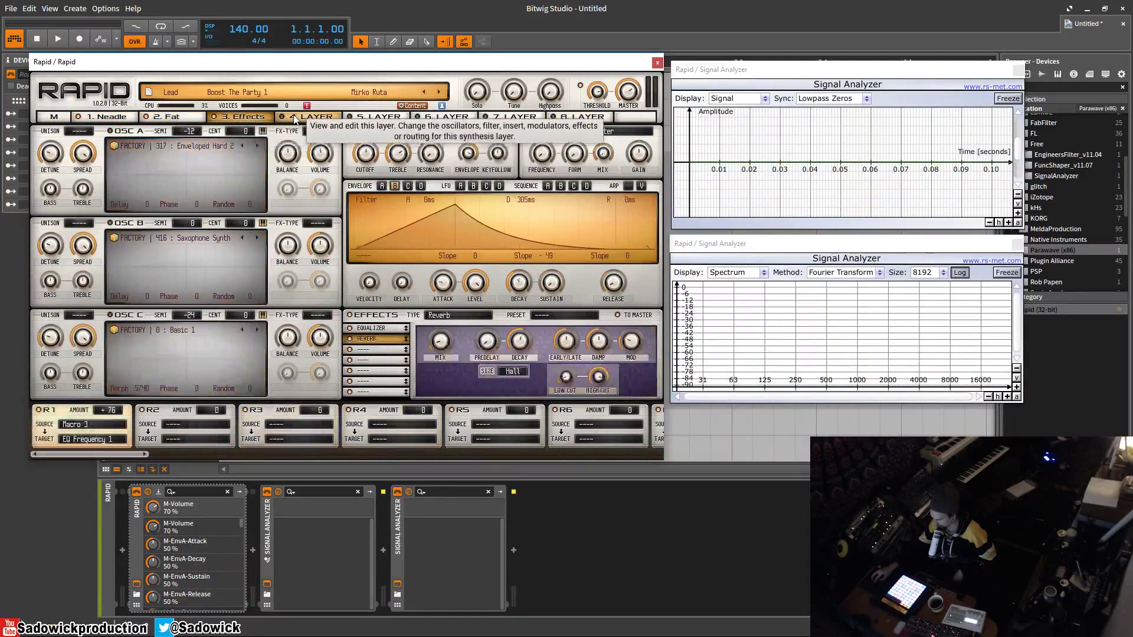
click(318, 118)
right_click(322, 118)
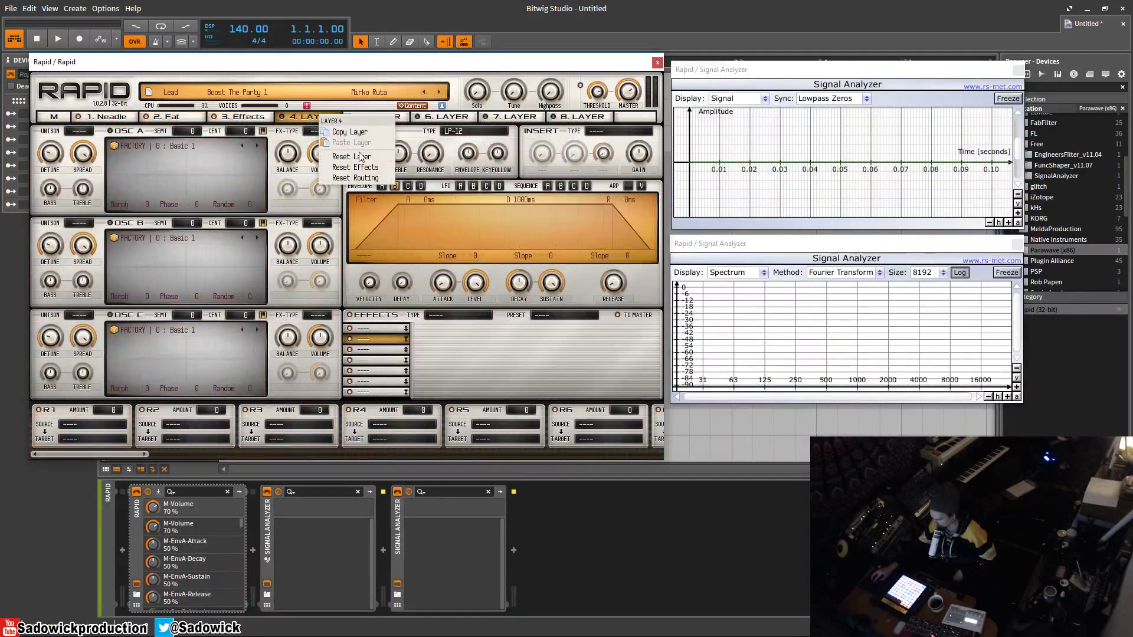
click(306, 118)
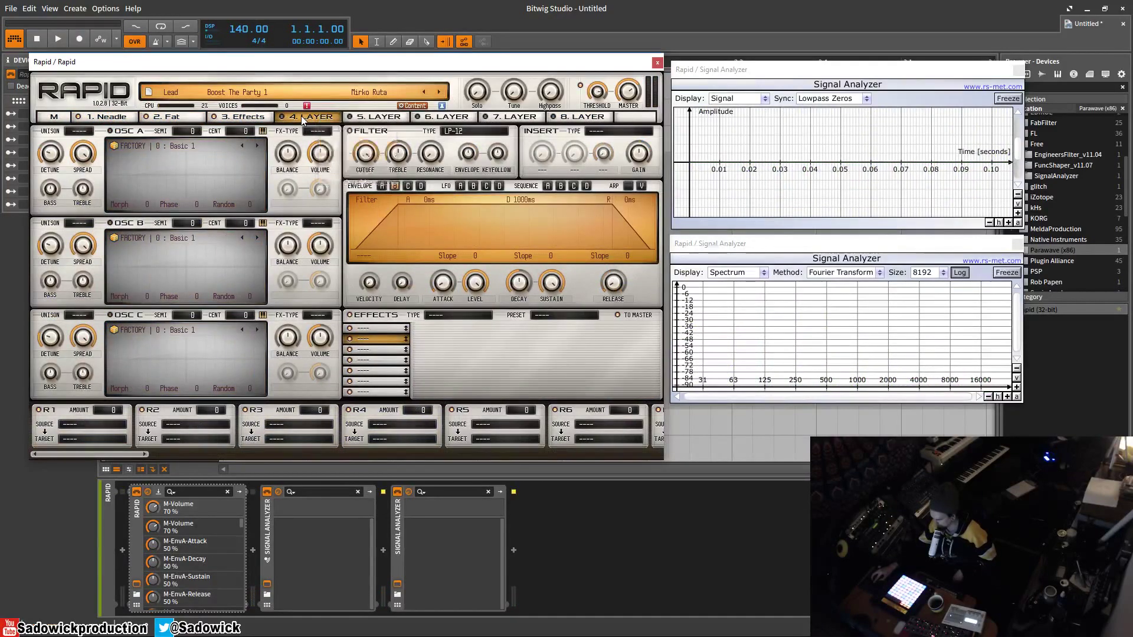
- Compare the oscillators, effects and routings of the Needle, Fat and Effects layers
click(200, 118)
click(243, 119)
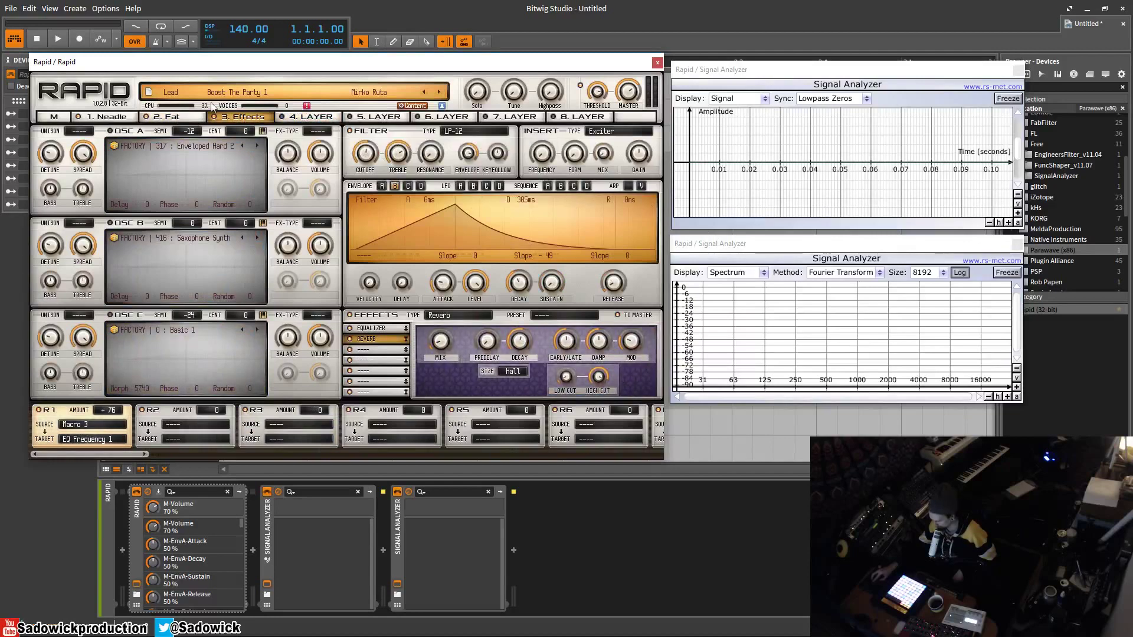
click(171, 118)
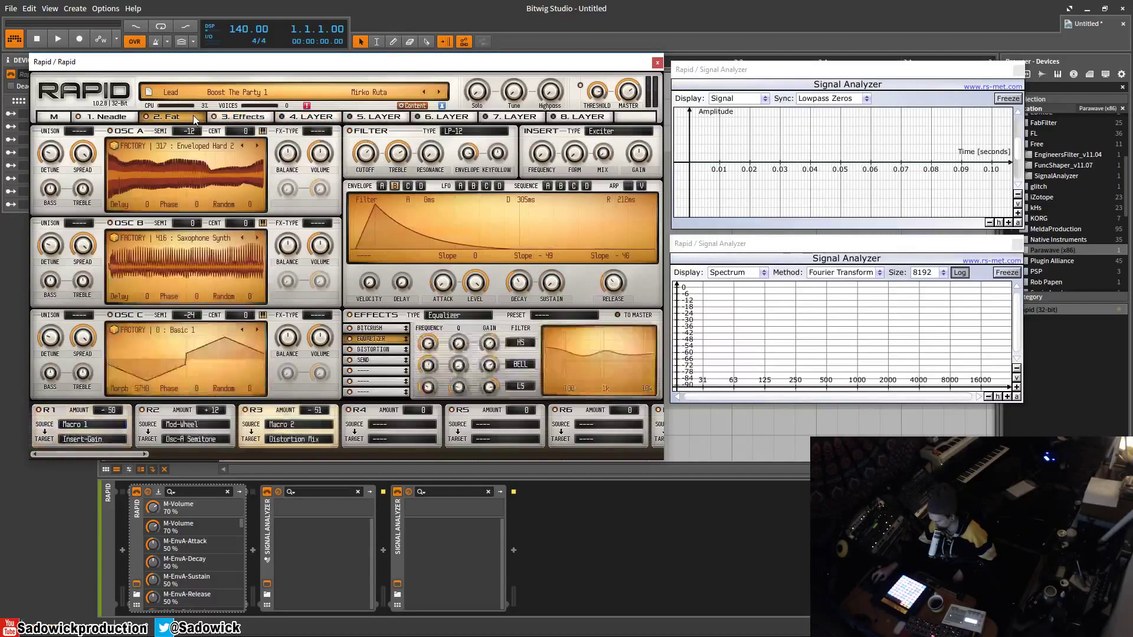
click(118, 120)
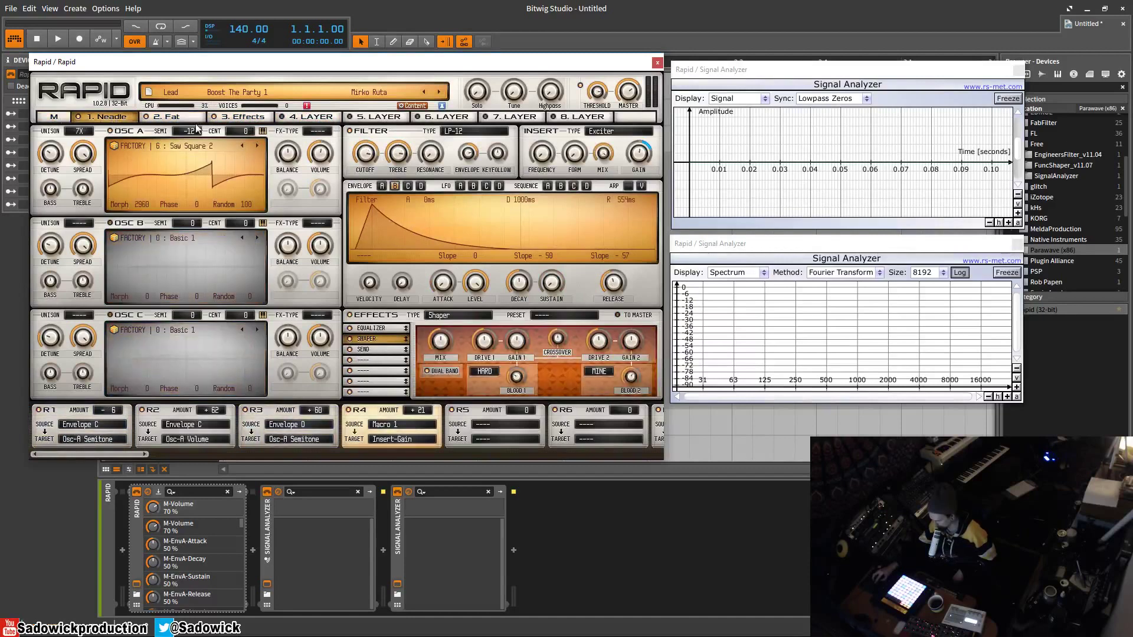
click(171, 117)
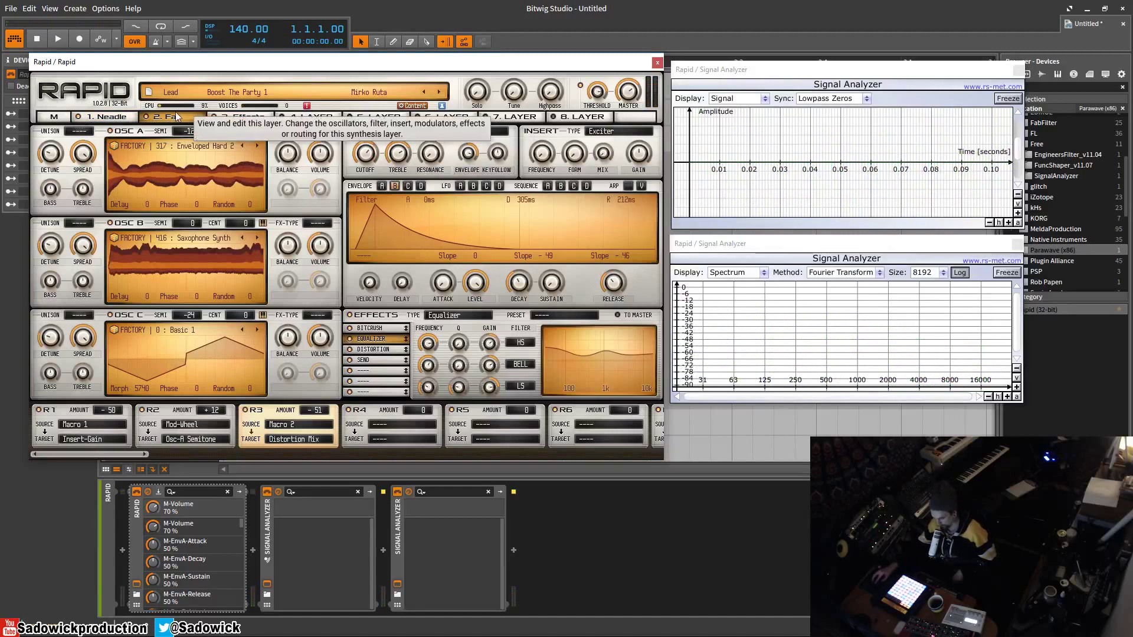
click(236, 117)
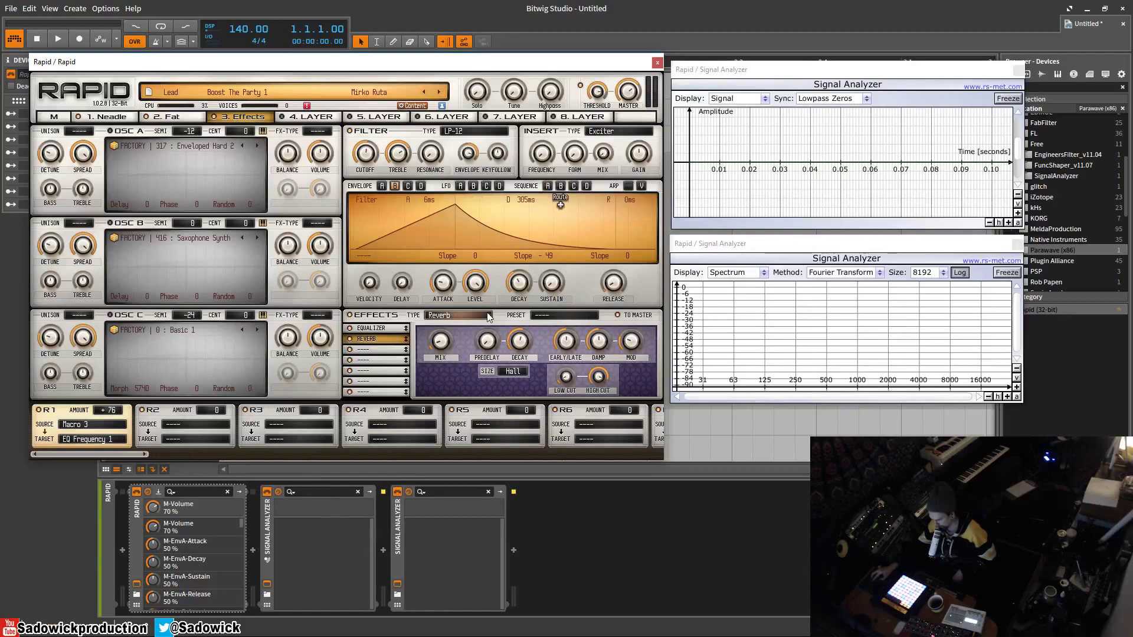
- Examine the Needle layer's To Master option and Send effect, and the effect stack of the Effects layer
click(103, 117)
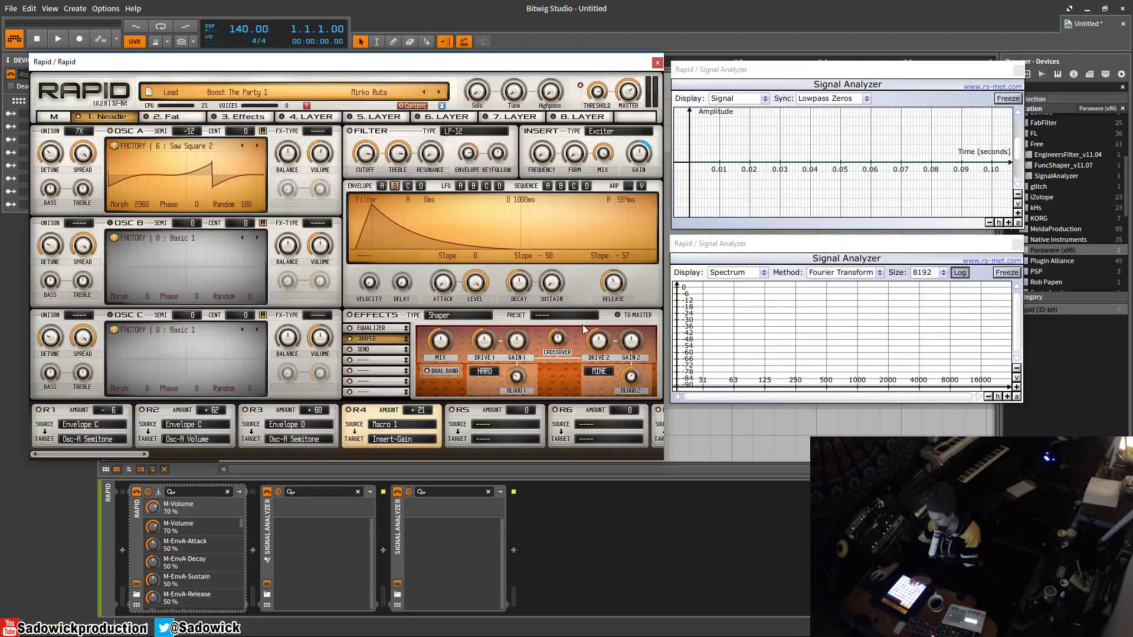
click(618, 314)
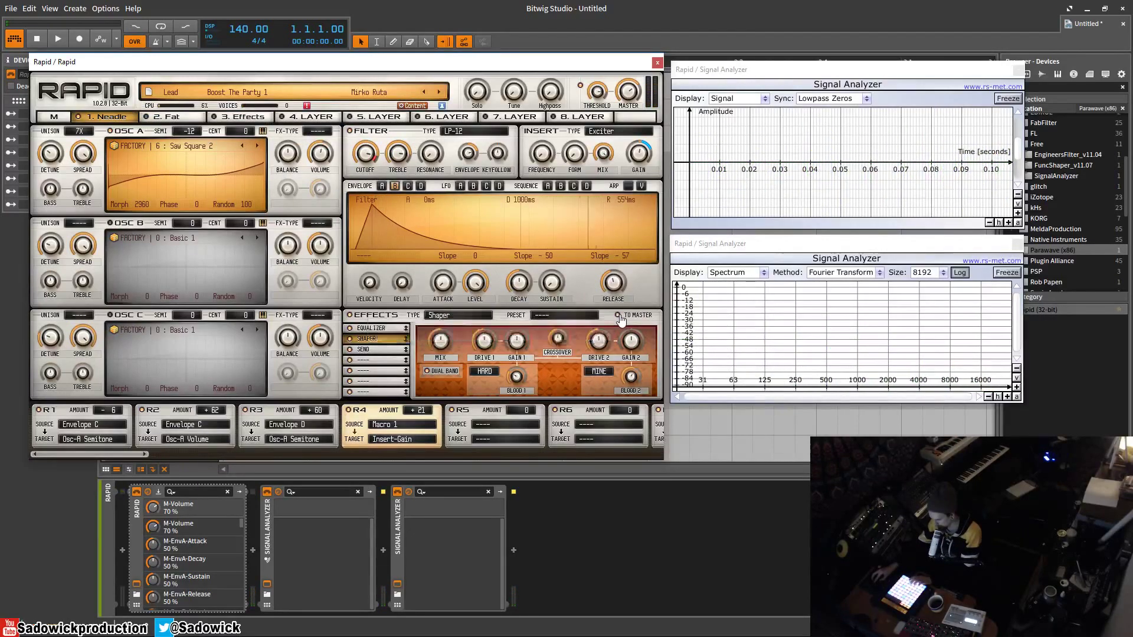
click(378, 349)
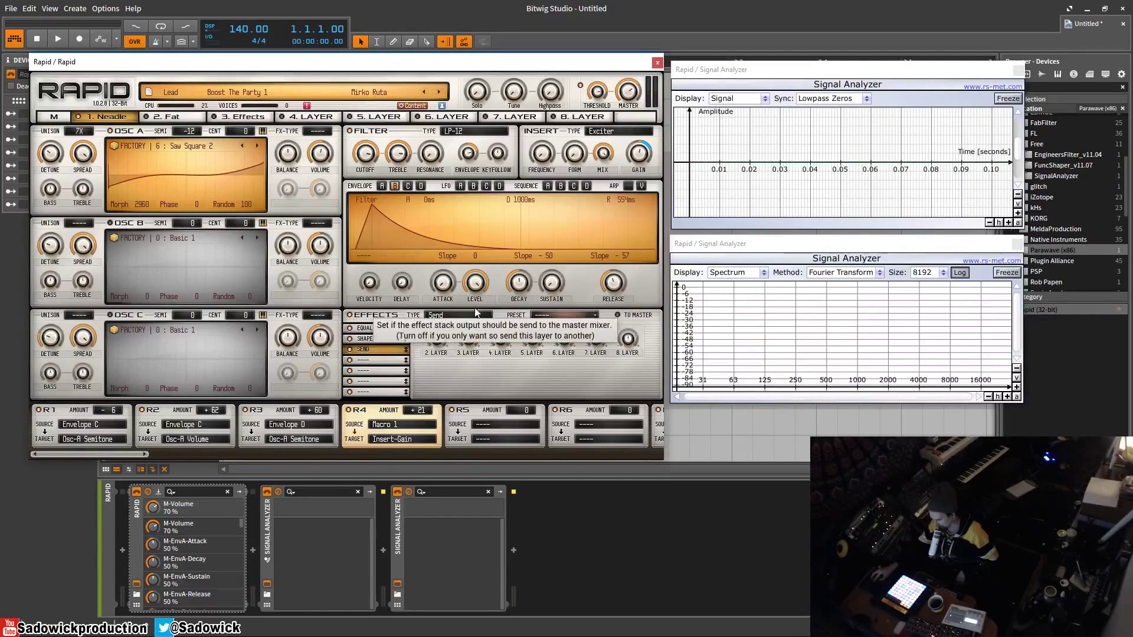
click(227, 116)
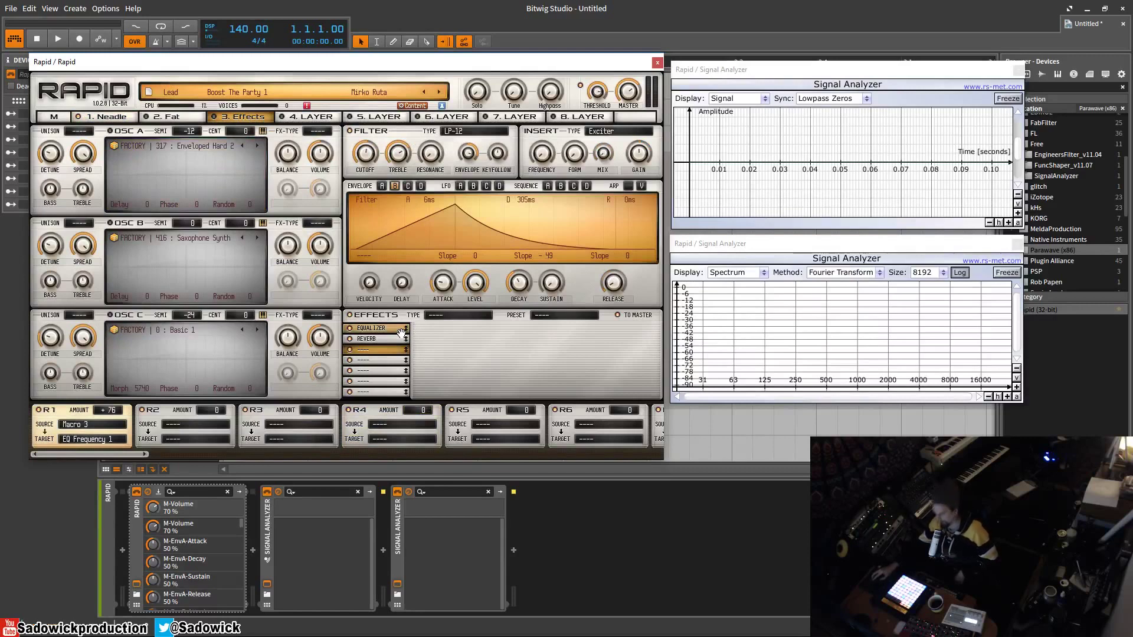
- Examine the master page and the effect types offered for the Needle layer's Send slot and for the empty fifth layer
click(55, 118)
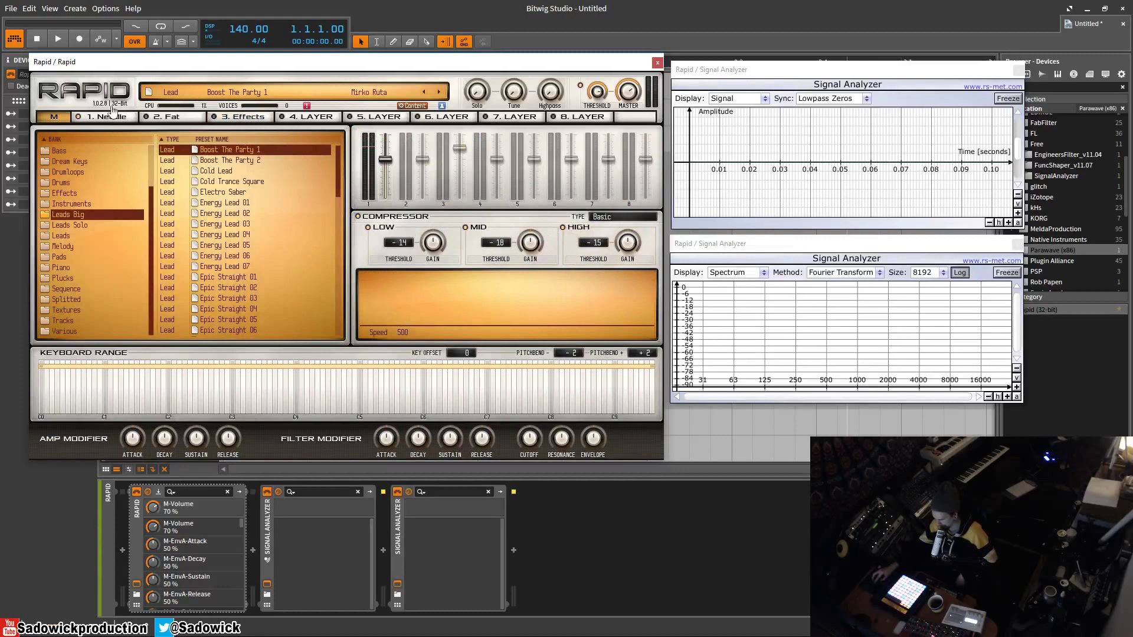
click(112, 115)
click(437, 316)
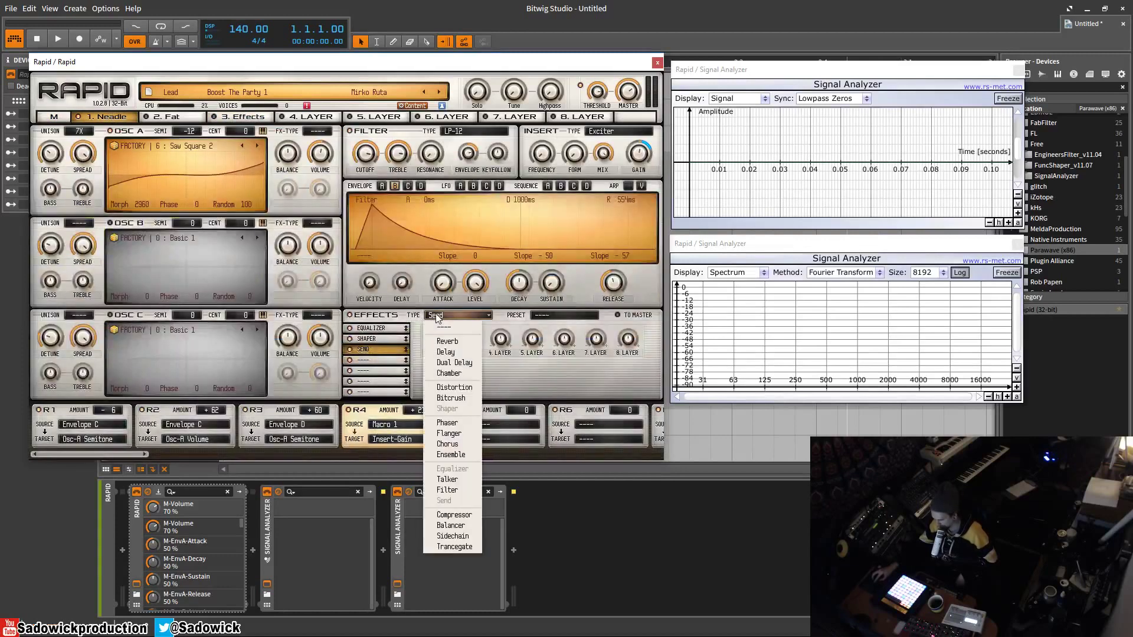
click(437, 317)
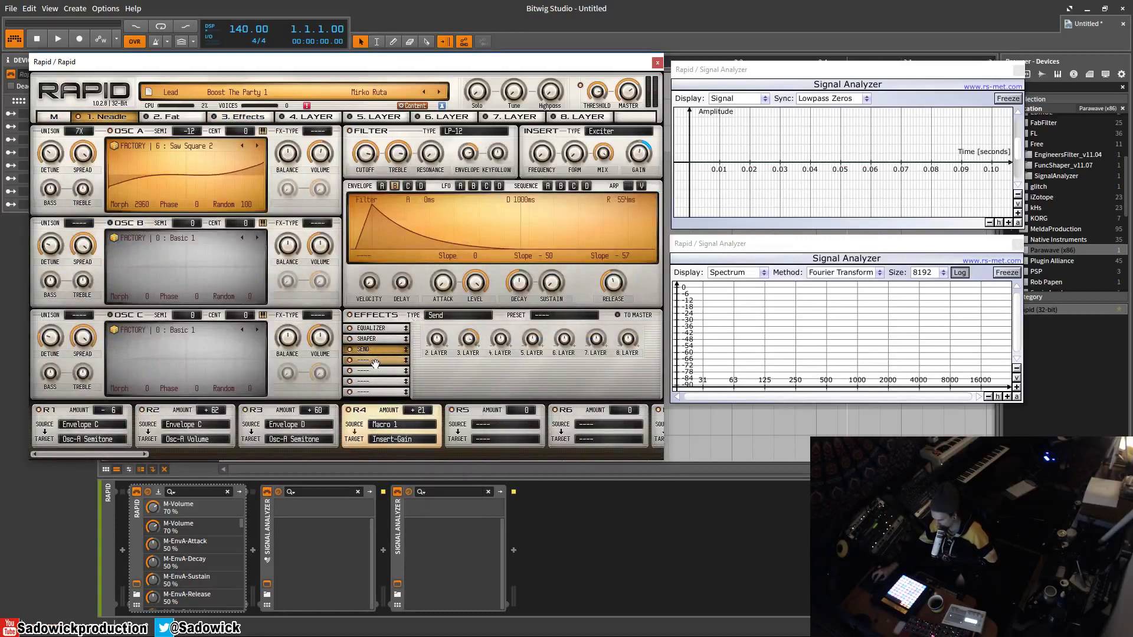
click(375, 116)
click(459, 315)
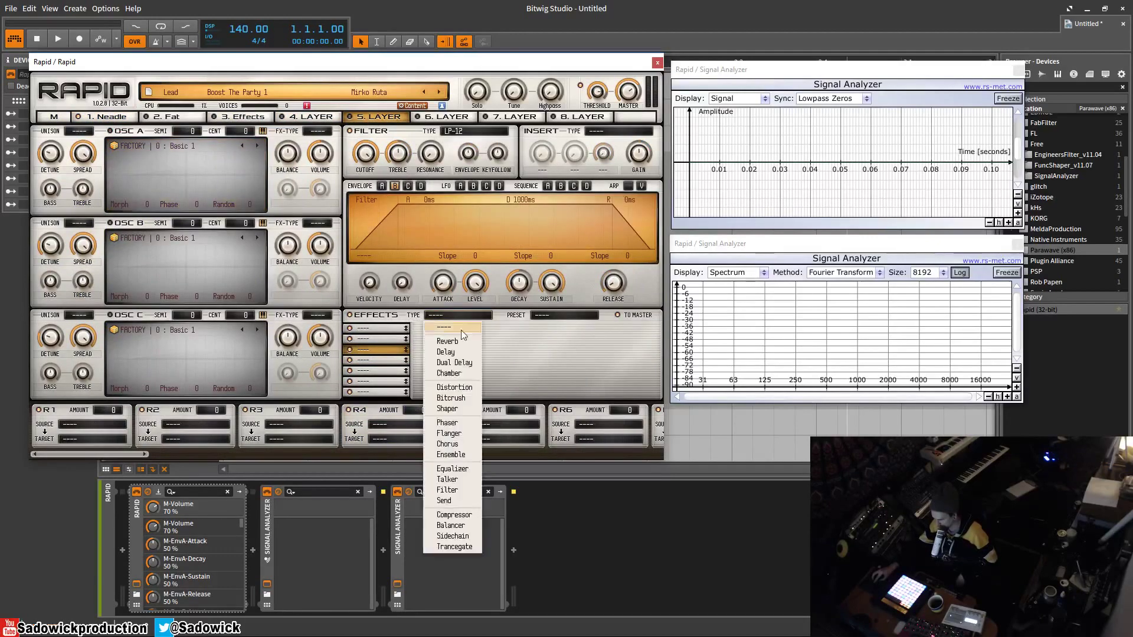
click(560, 344)
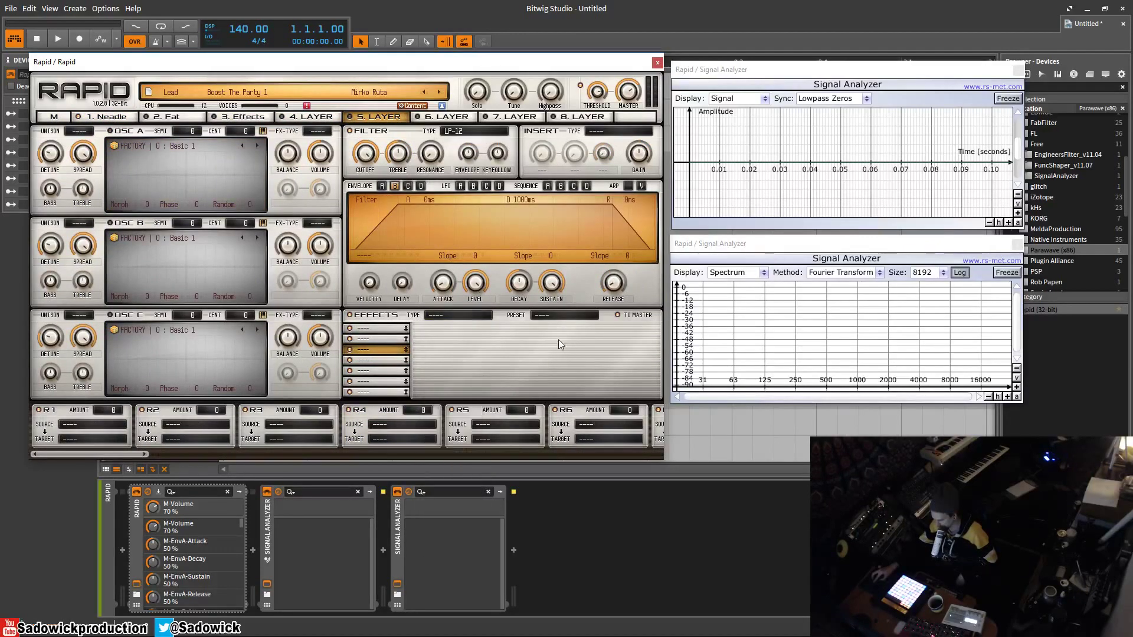
- Compare the Needle layer's Send levels with those of the Send effect in the Fat layer's fourth slot
click(107, 116)
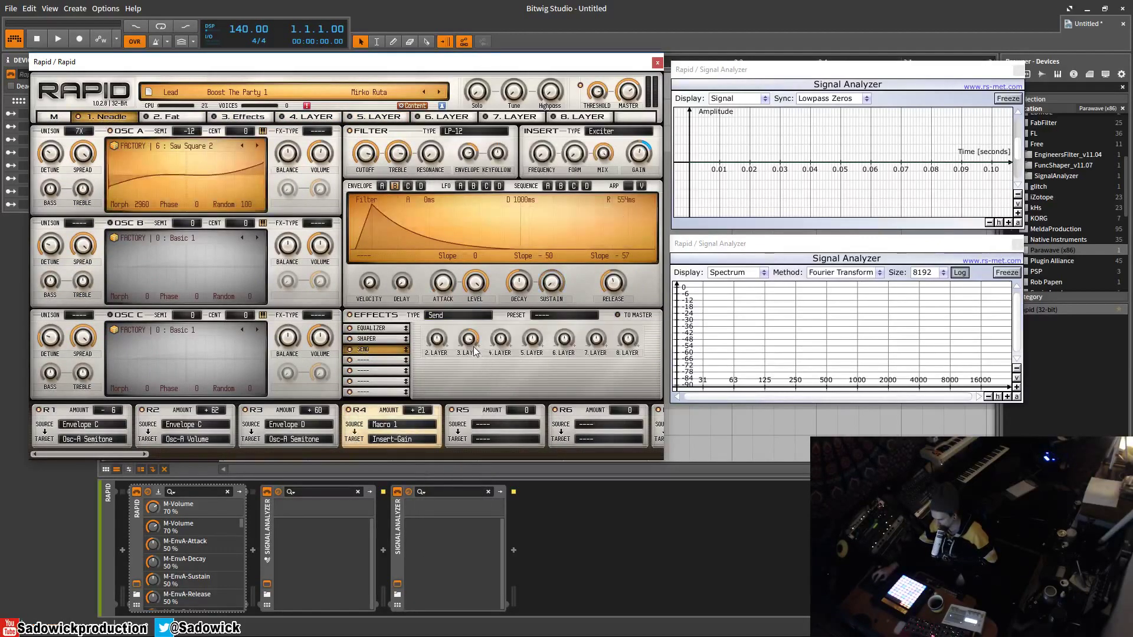
click(159, 116)
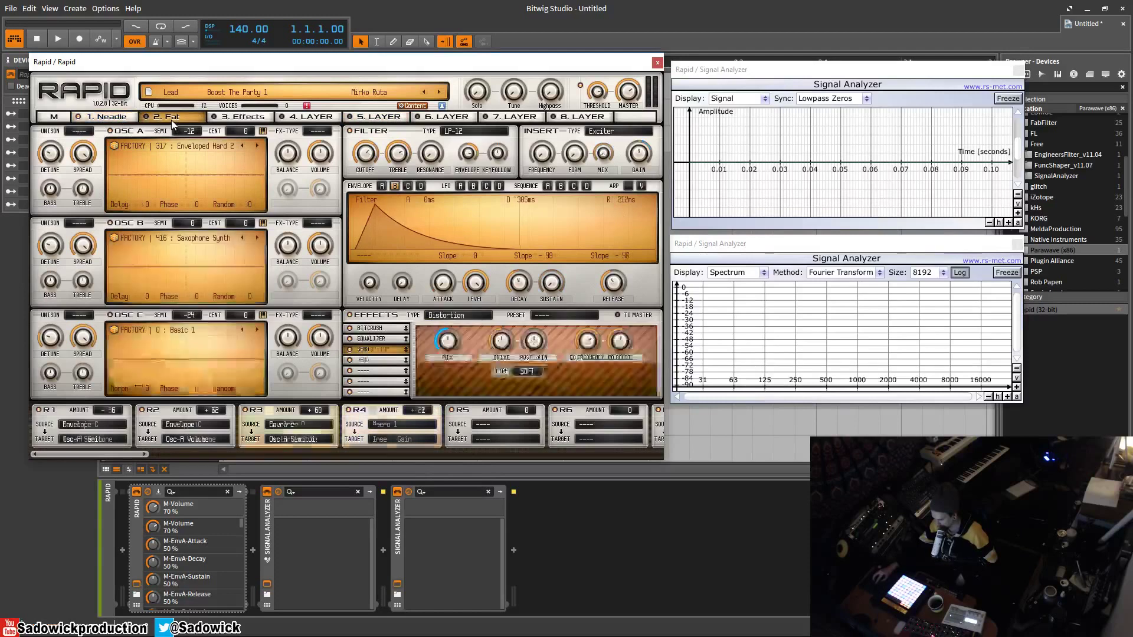
click(364, 360)
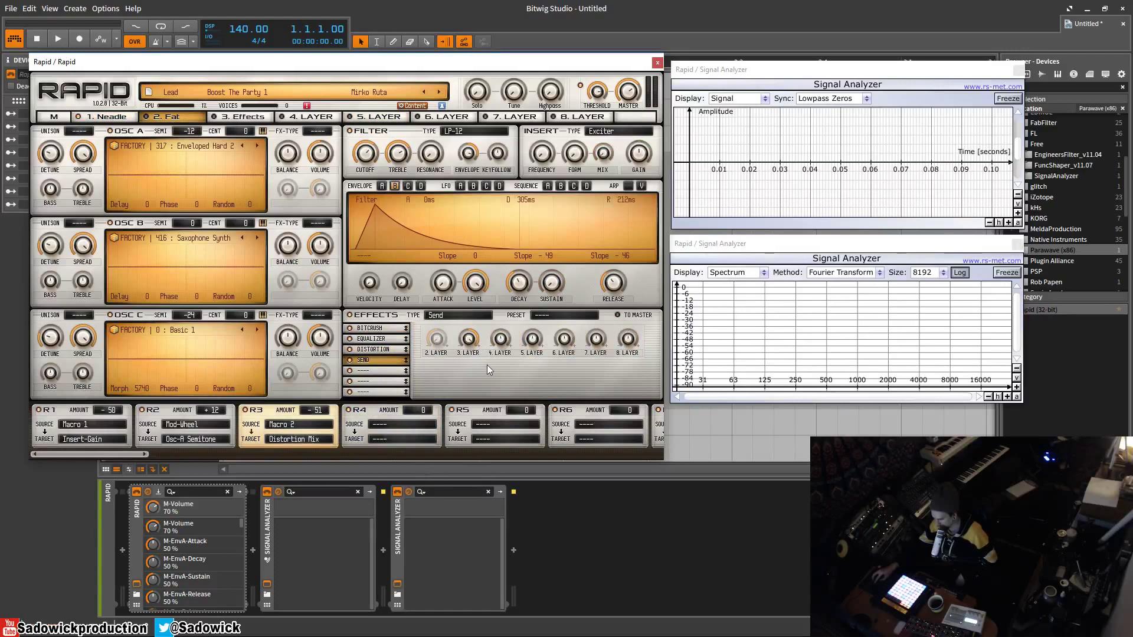
click(107, 117)
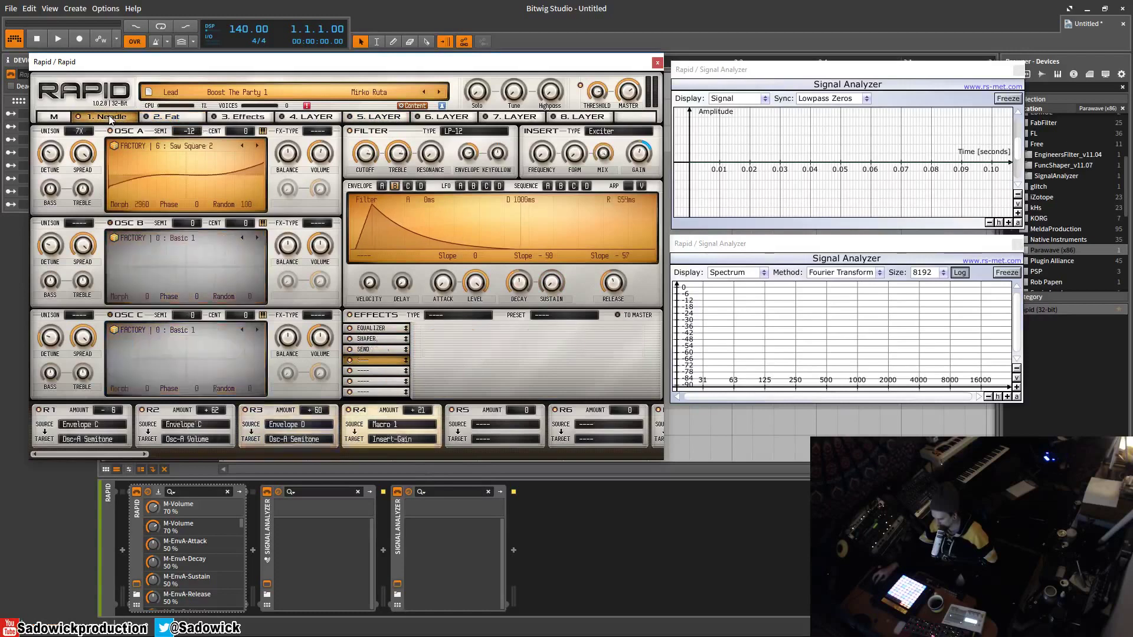
- Play the preset while viewing the Fat and Effects layers, and inspect the Fat layer's Distortion and Send slots
click(161, 117)
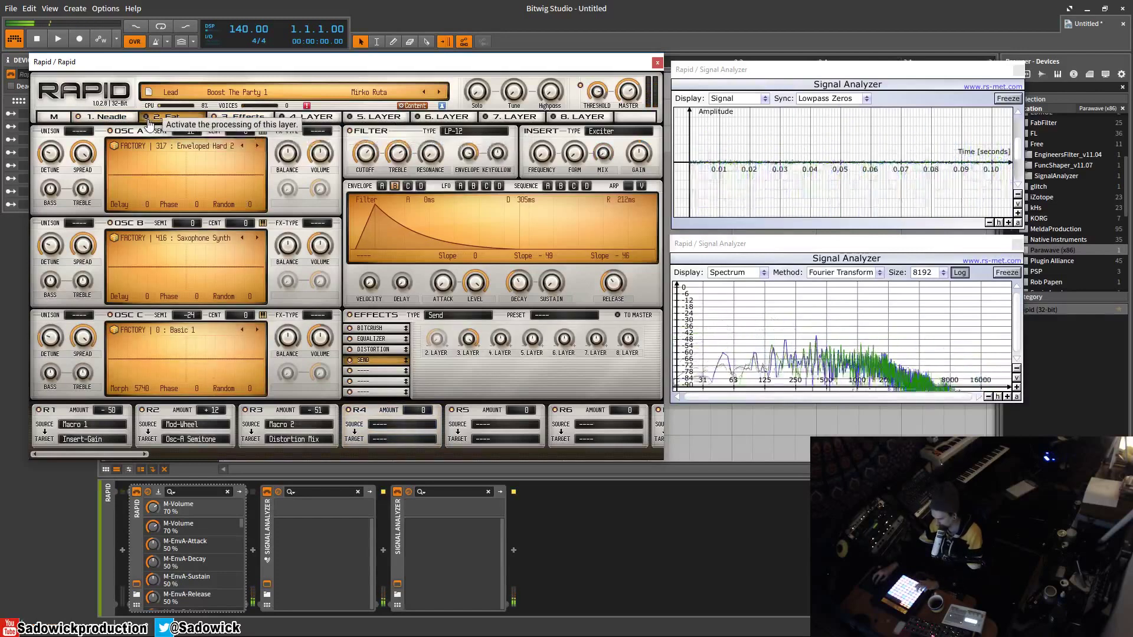
click(231, 119)
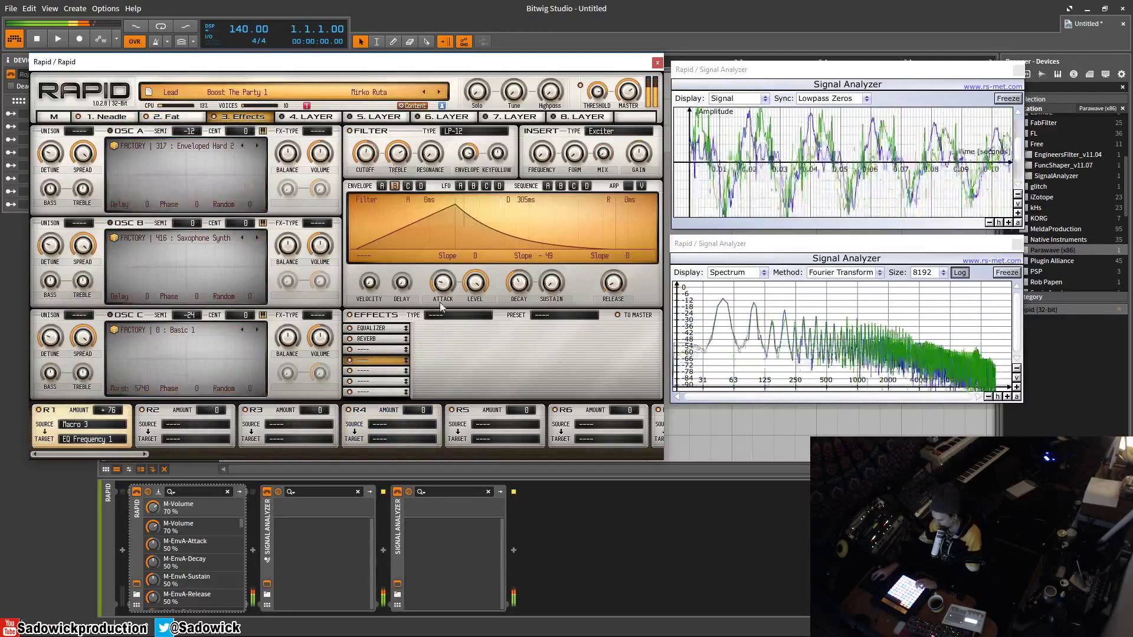
click(167, 116)
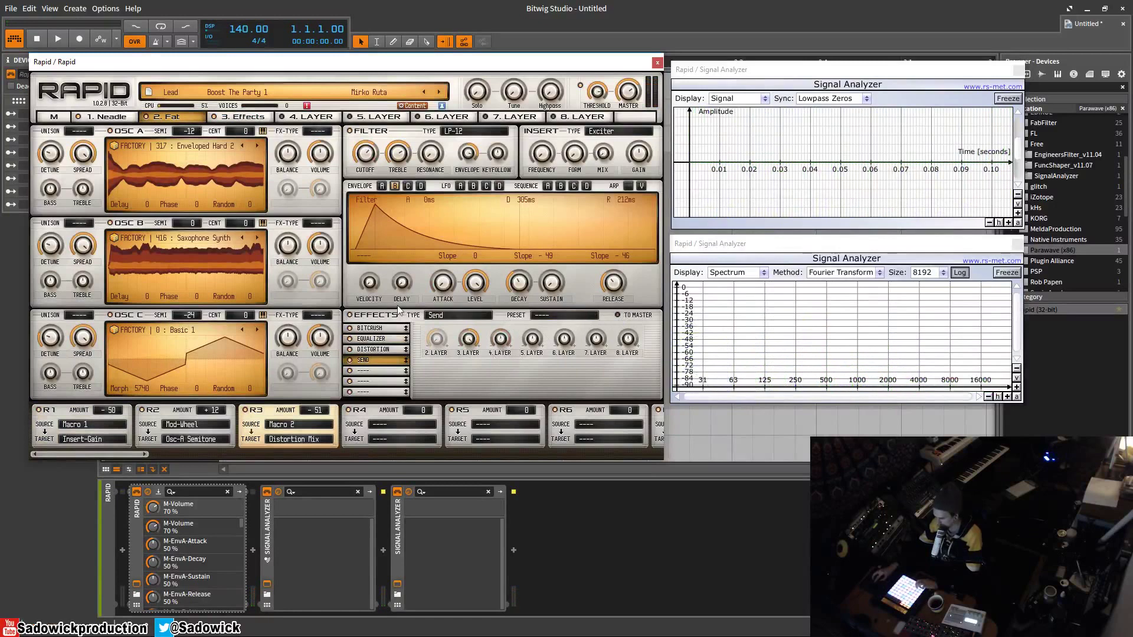
click(391, 349)
click(382, 360)
click(242, 116)
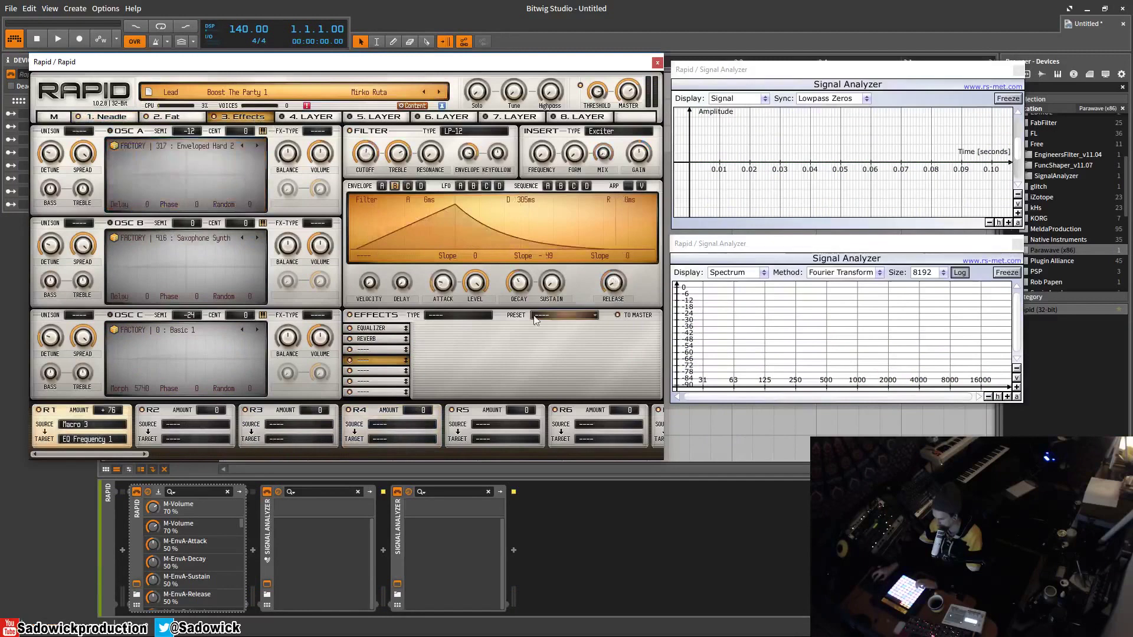
click(106, 118)
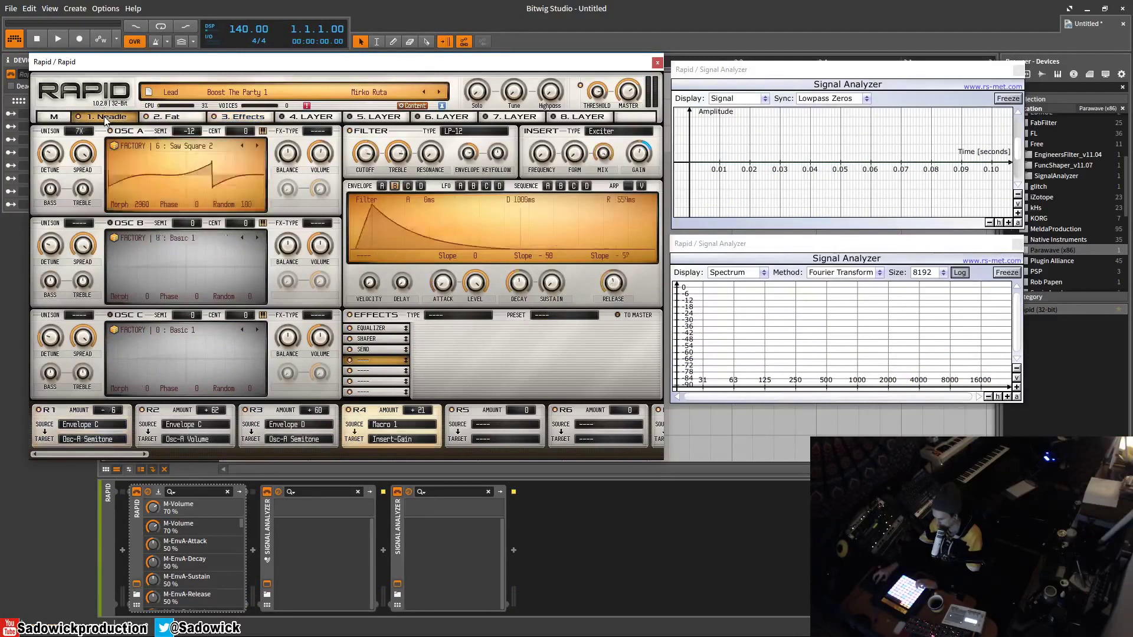
- Examine the unused seventh and eighth layers, the master page's layer mixer, and the Effects layer
click(581, 117)
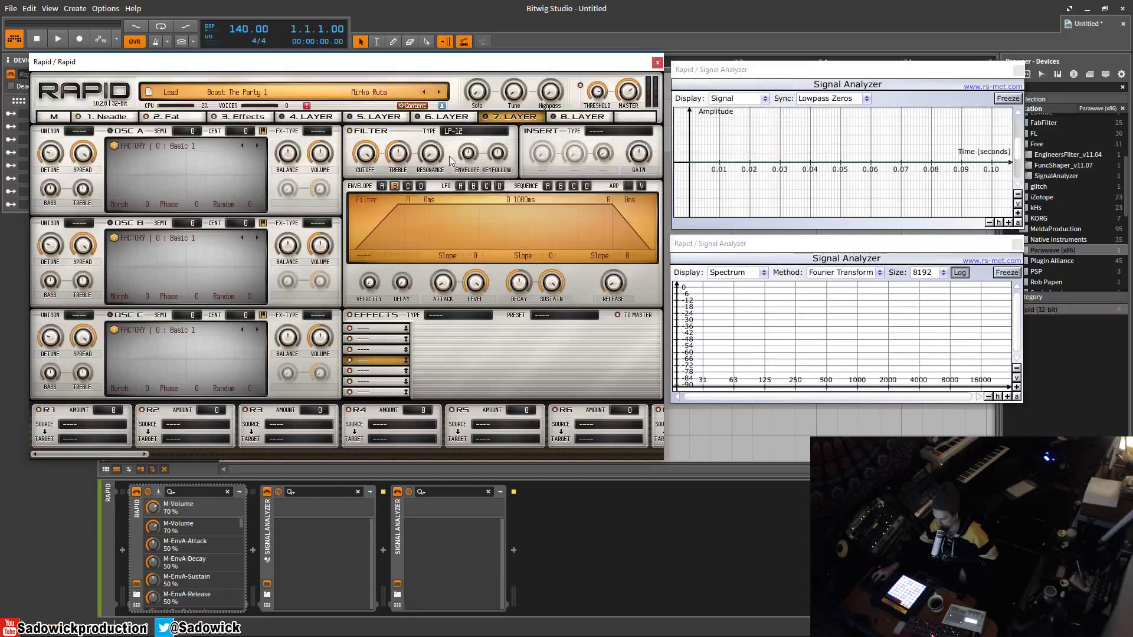
click(54, 118)
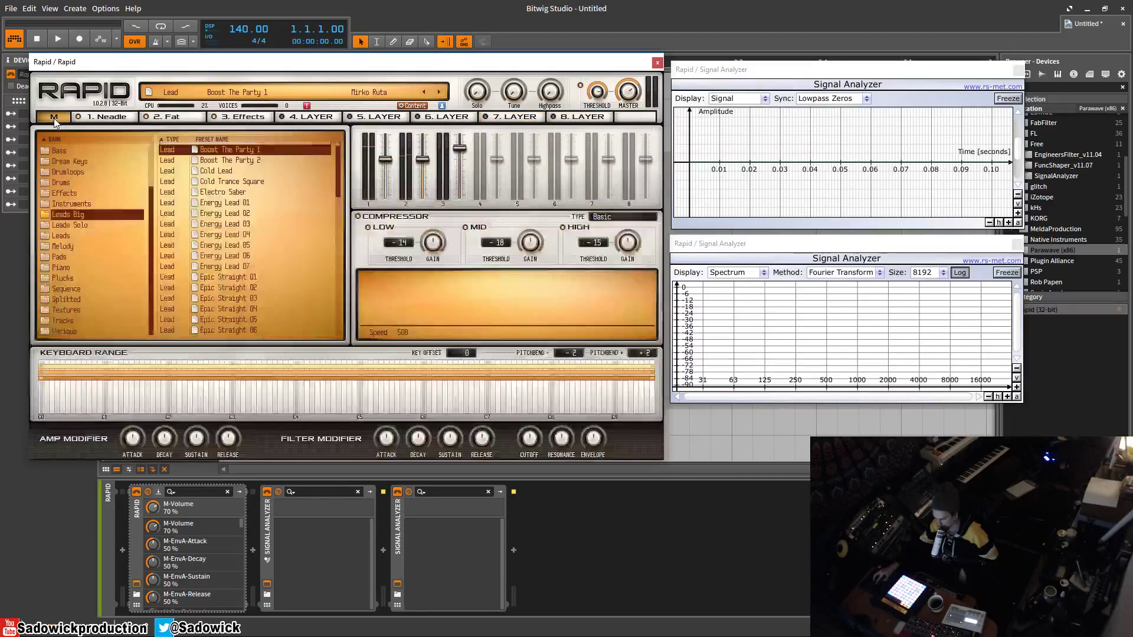
click(581, 120)
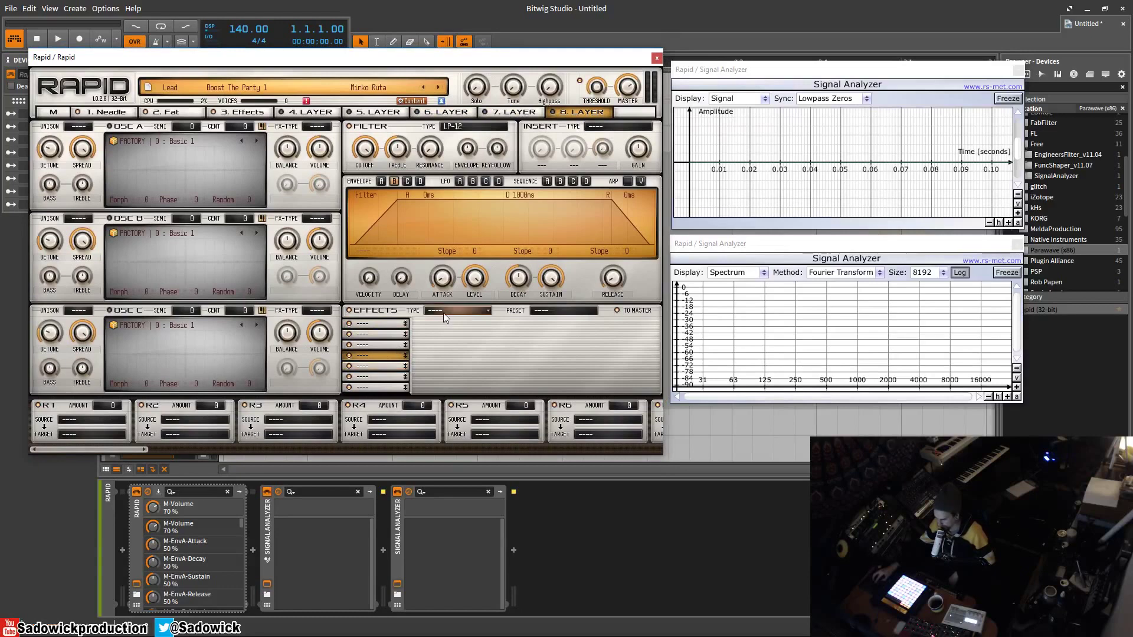
click(52, 113)
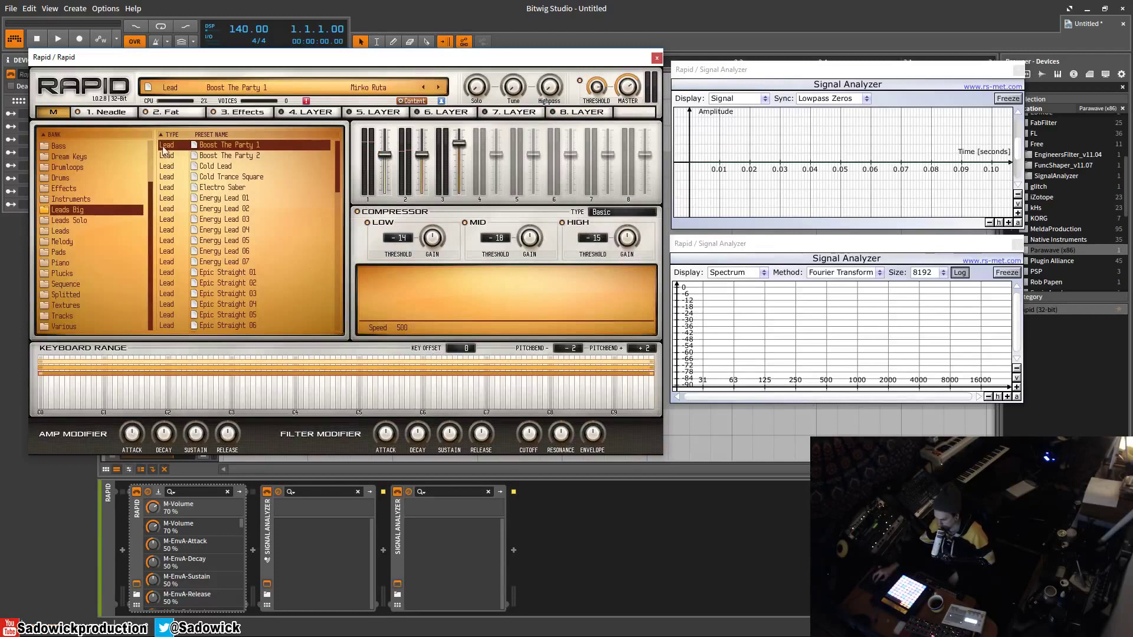
click(249, 114)
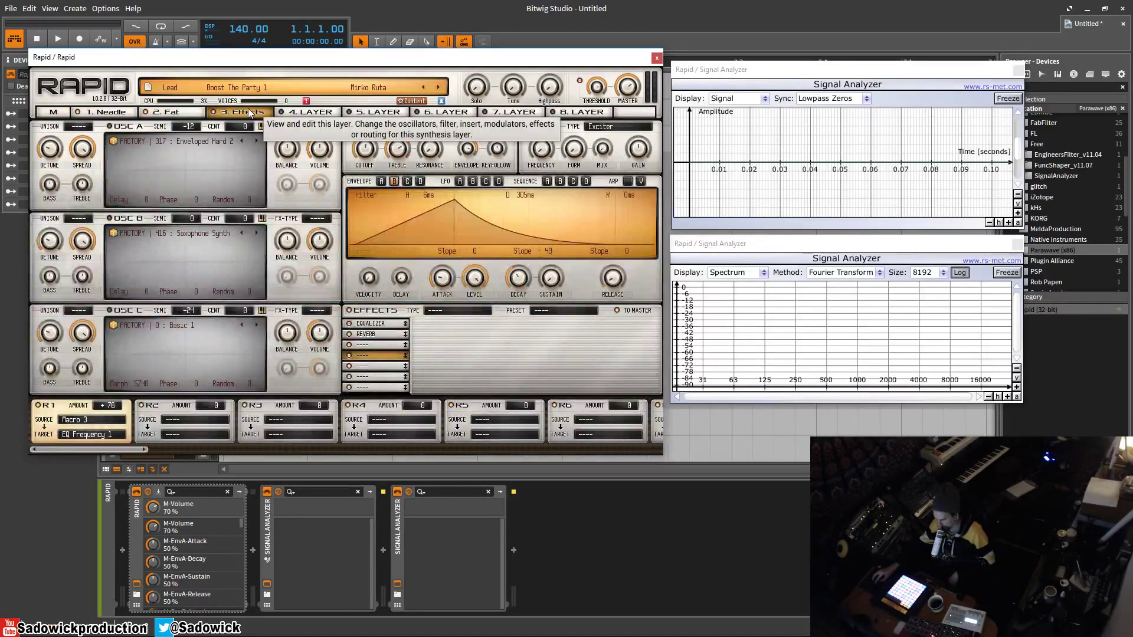